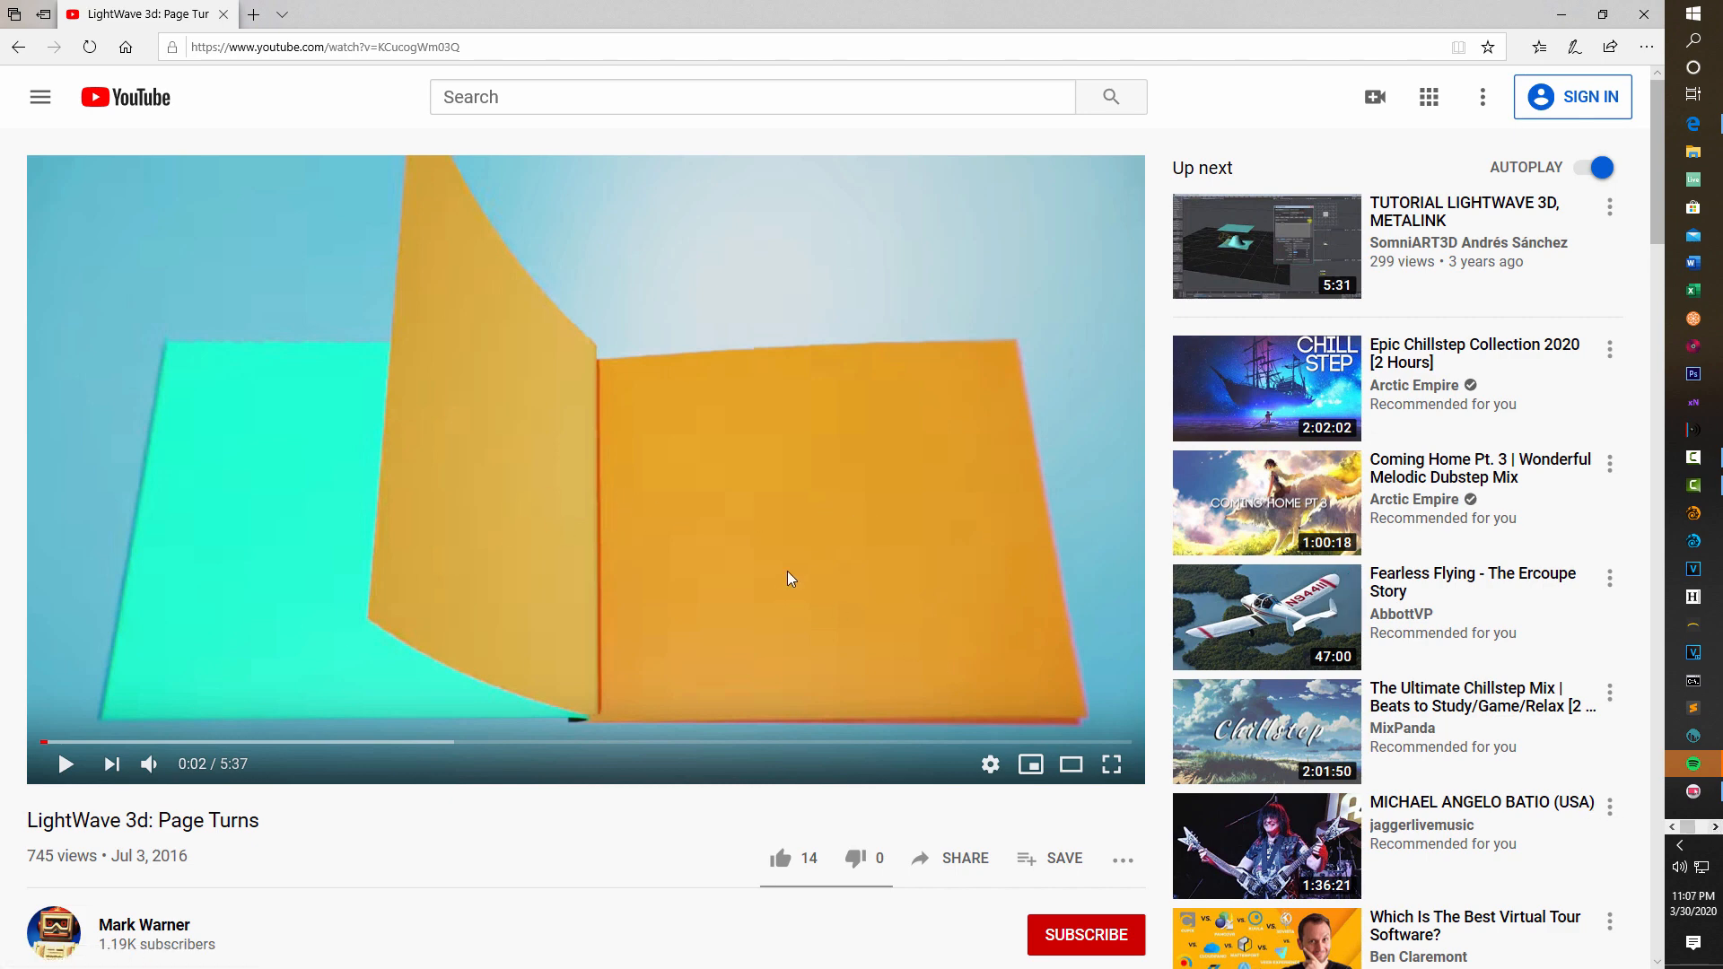
- Switch to LightWave Modeler and draw a flat, segmented box about 4.2 m wide and 2.15 m deep in the Top view
click(1715, 826)
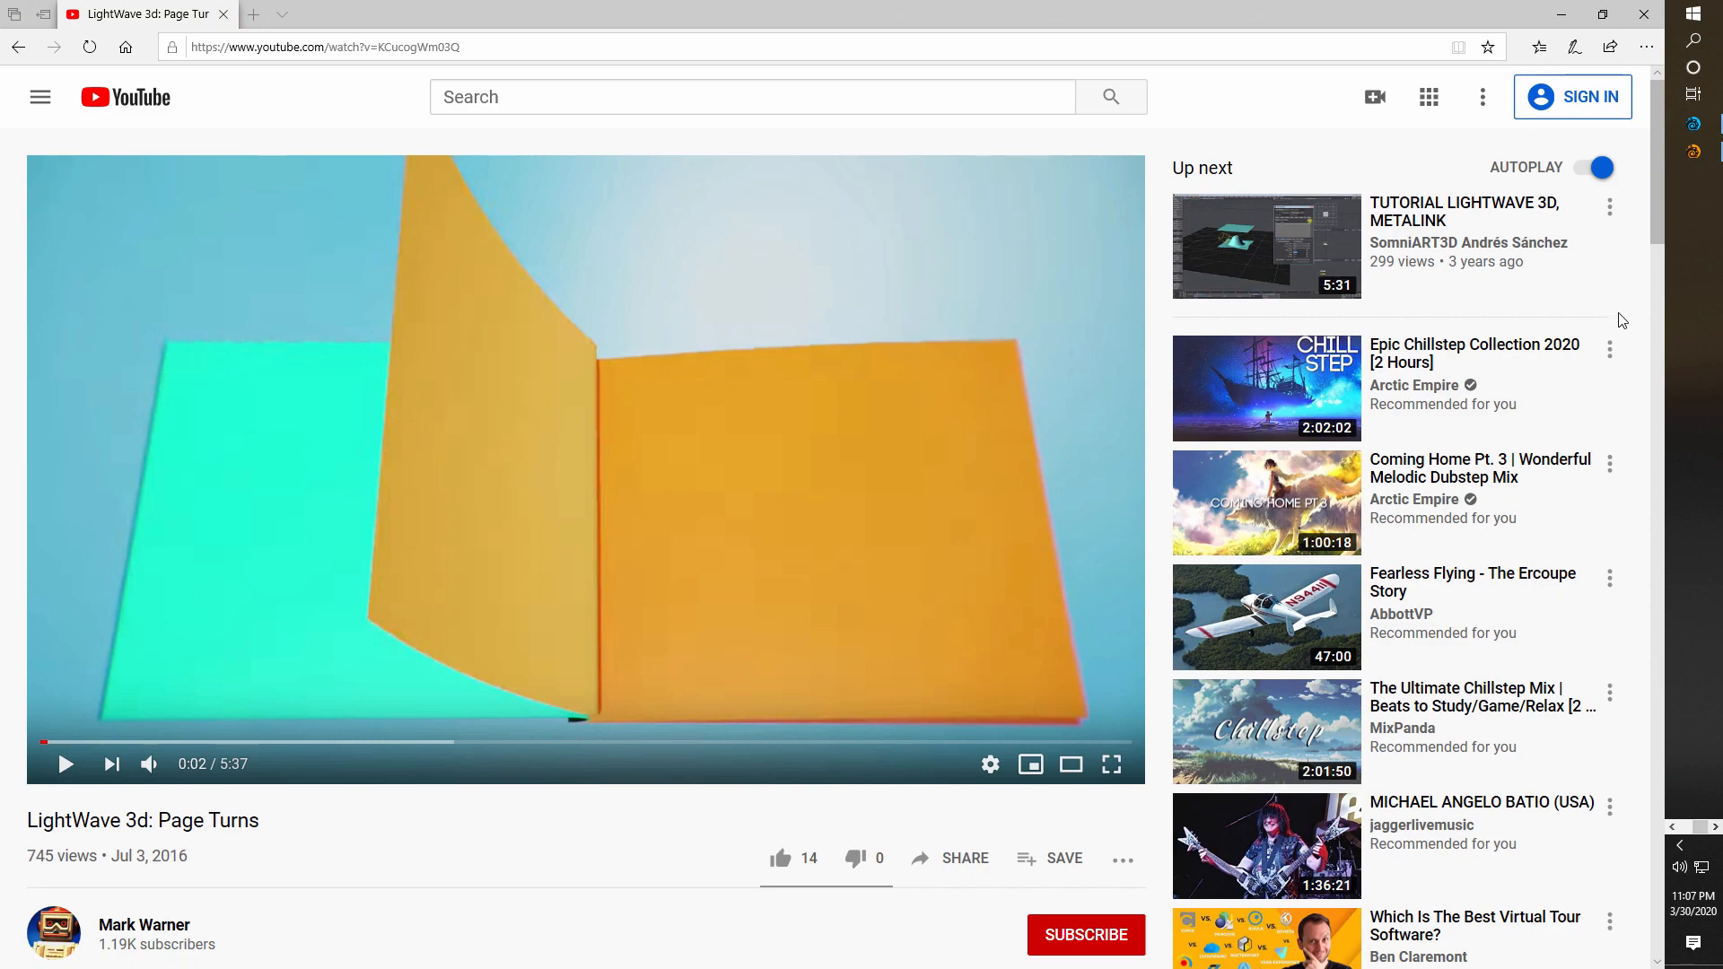
click(1693, 150)
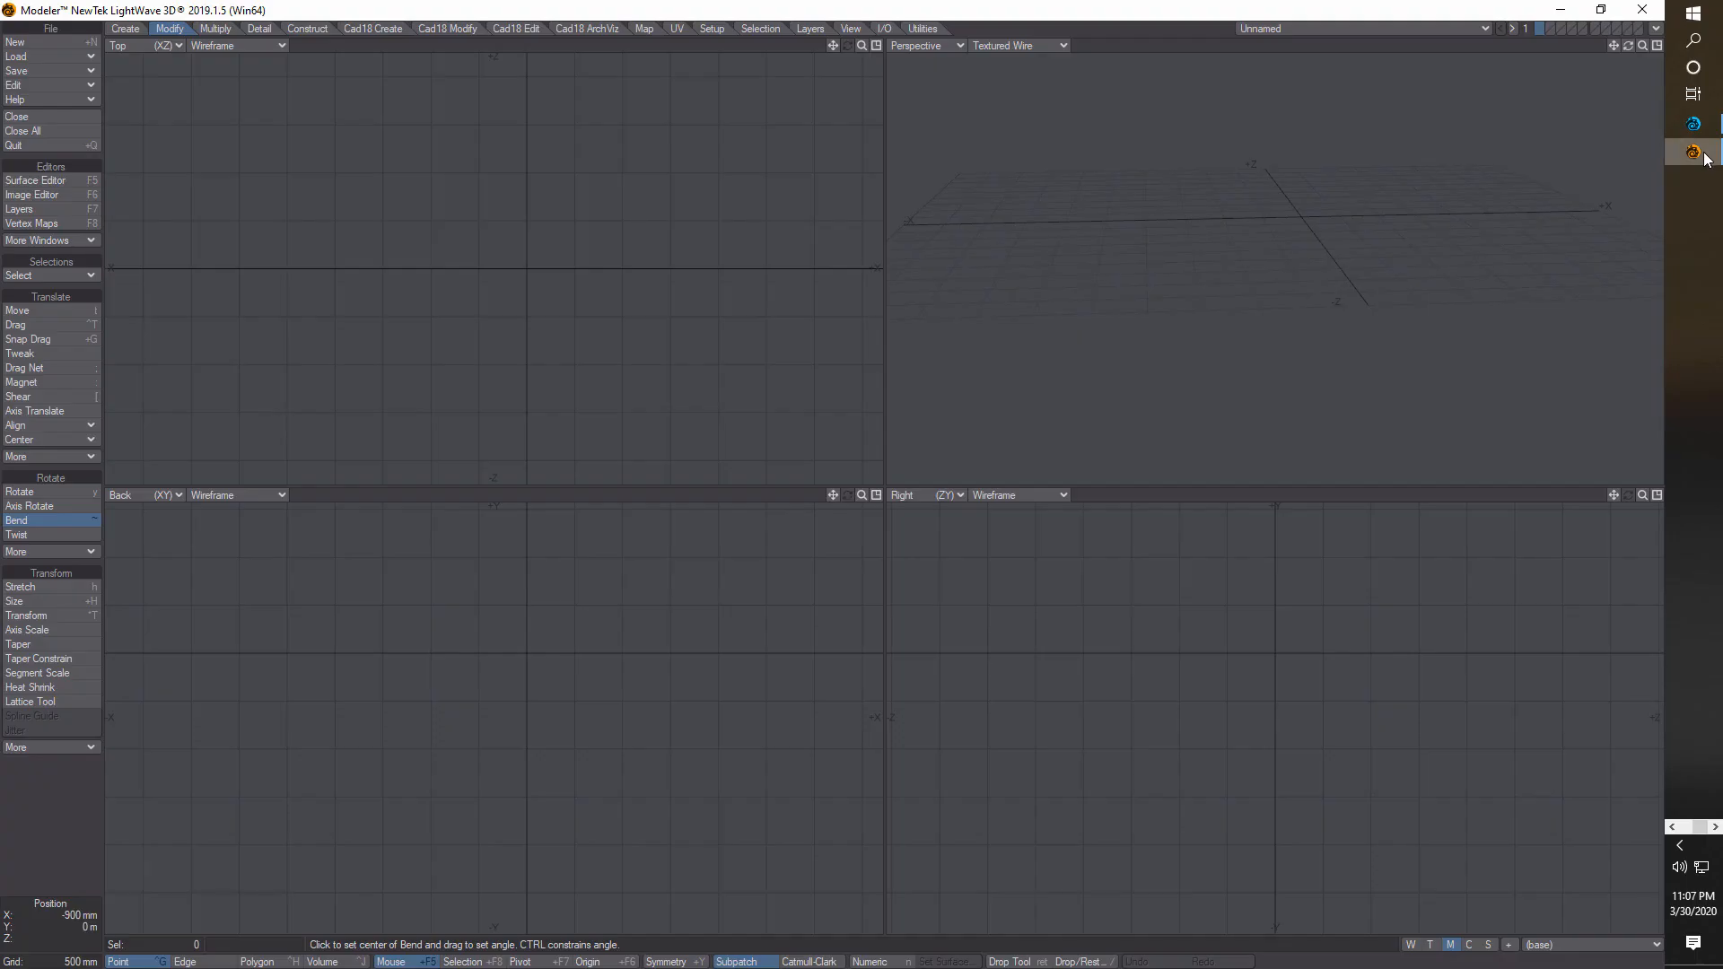
click(128, 29)
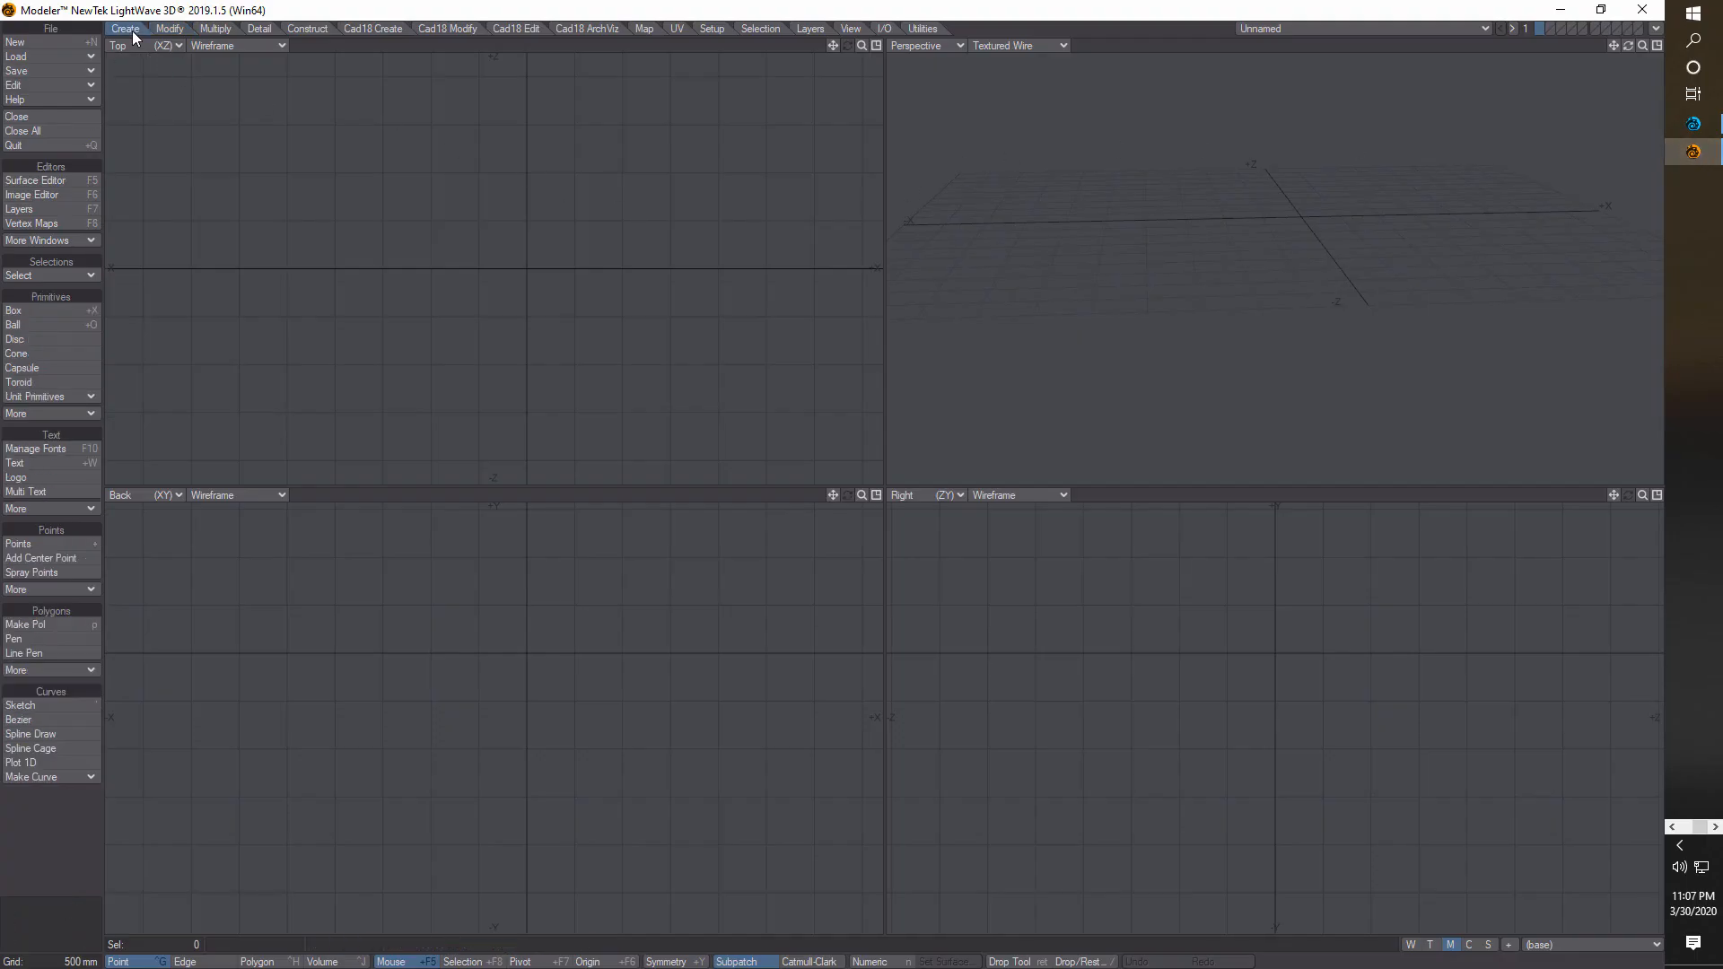
click(67, 310)
drag(332, 167, 732, 375)
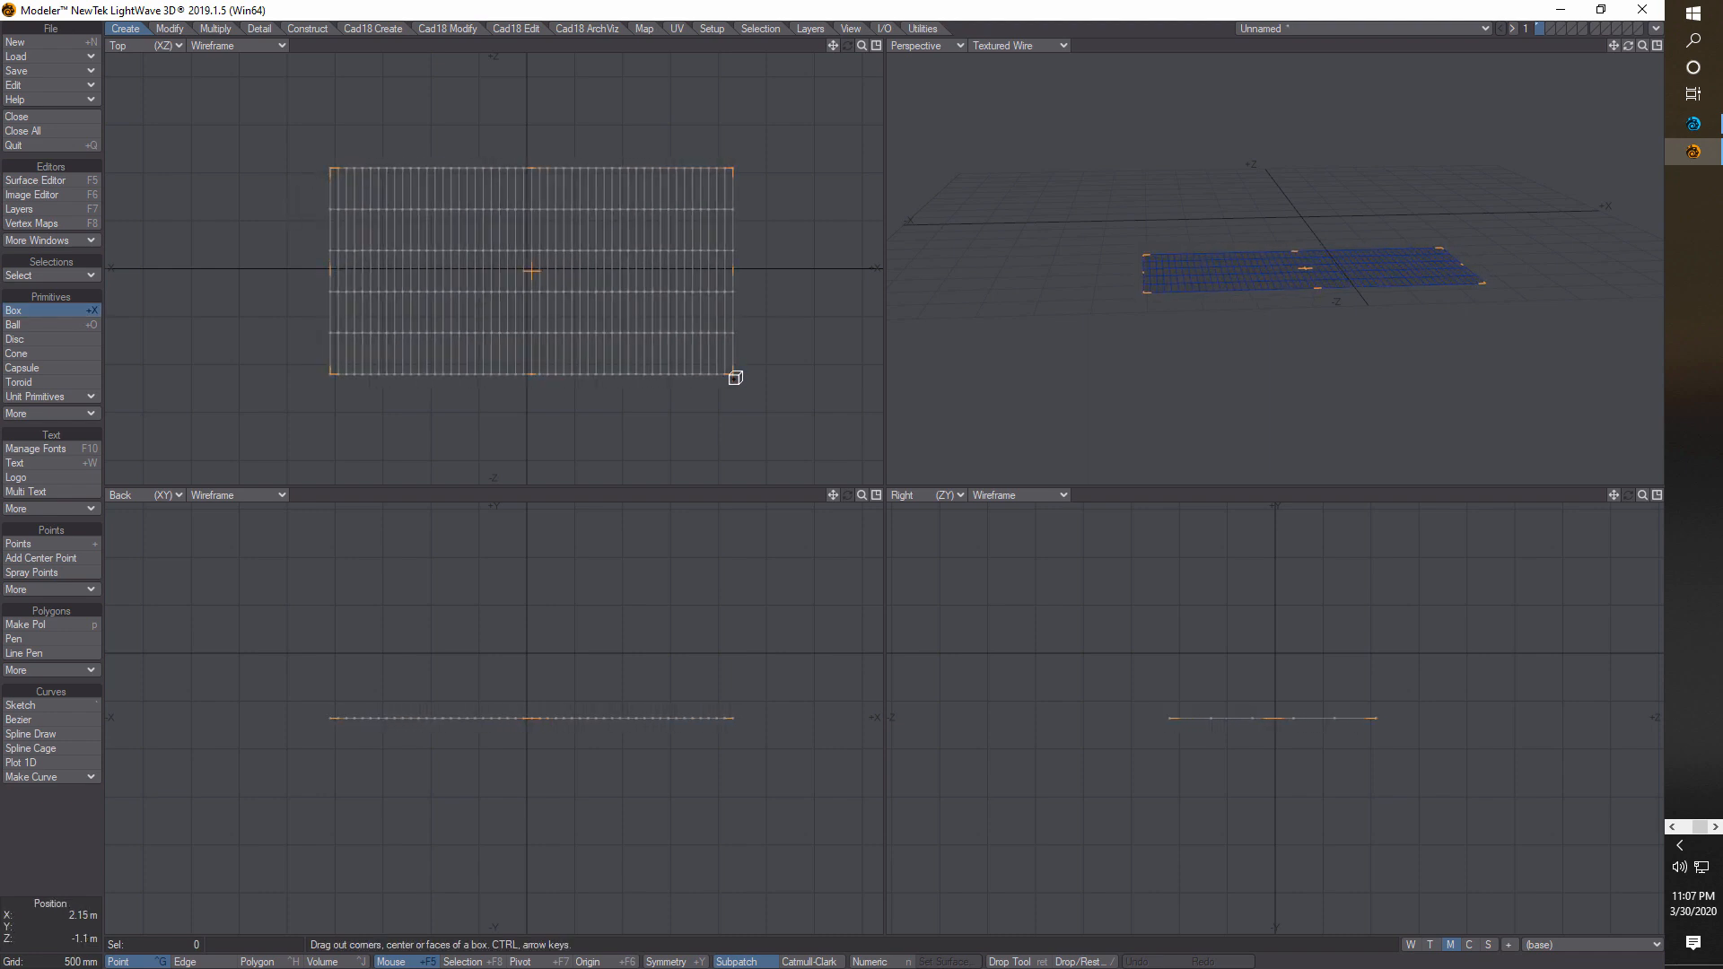
- Check the box's numeric size and segment settings, and center the finished plane on the origin
click(907, 962)
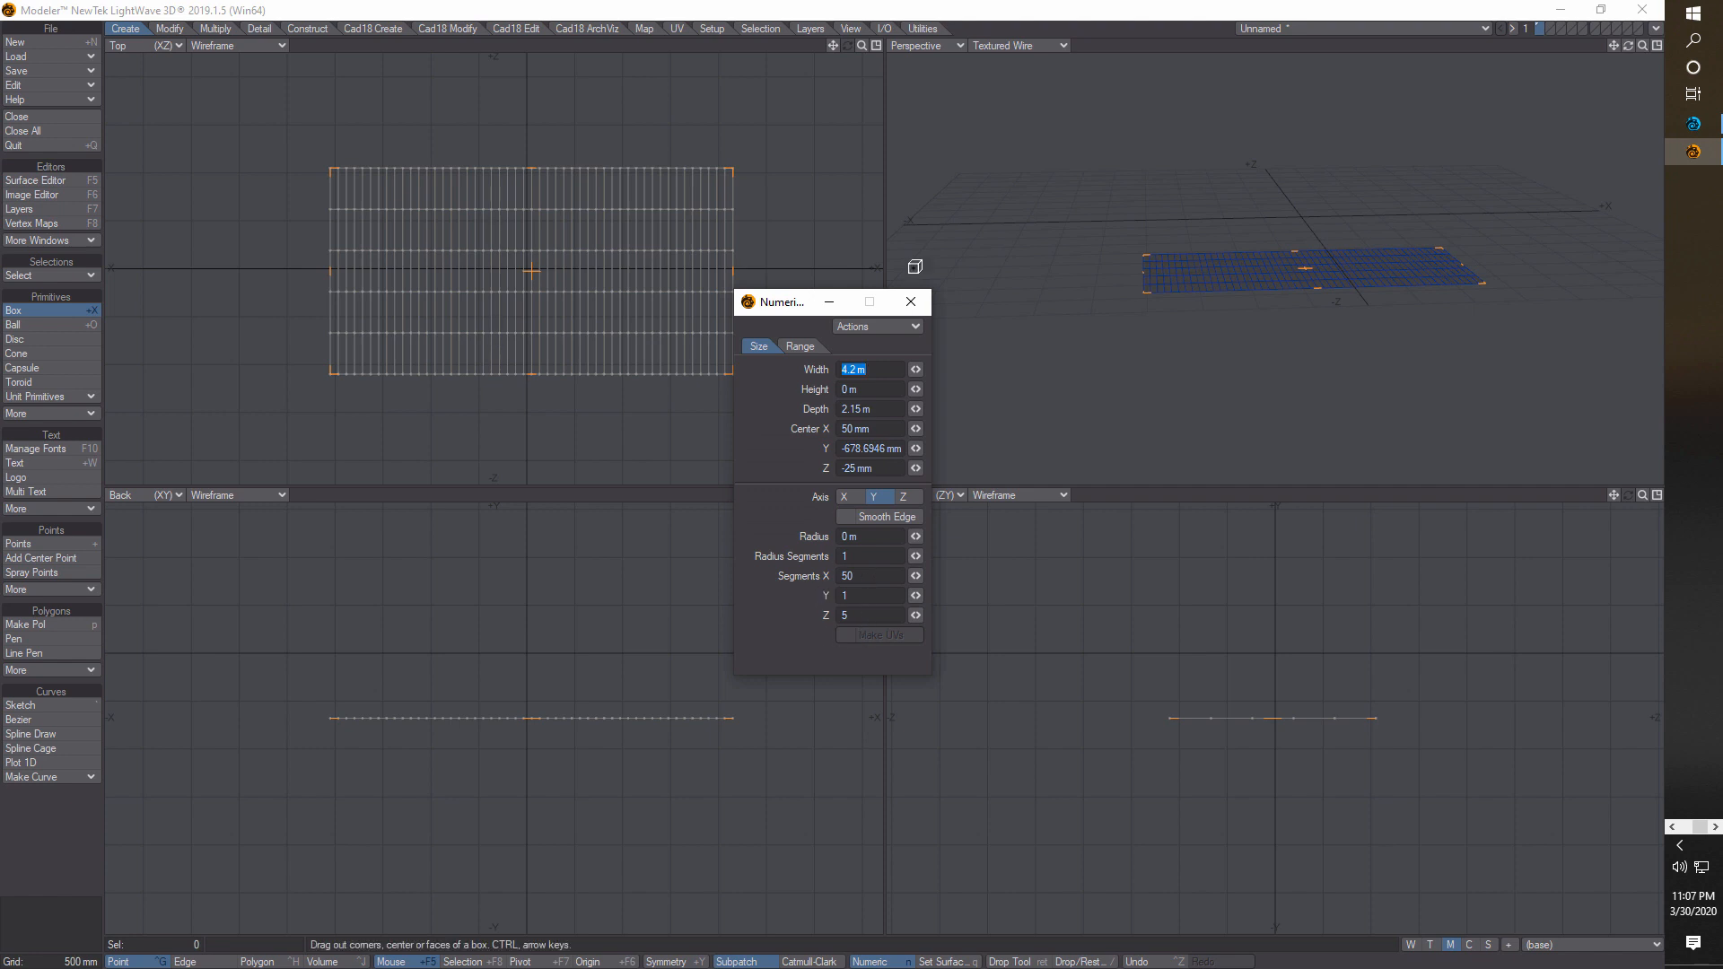
click(919, 298)
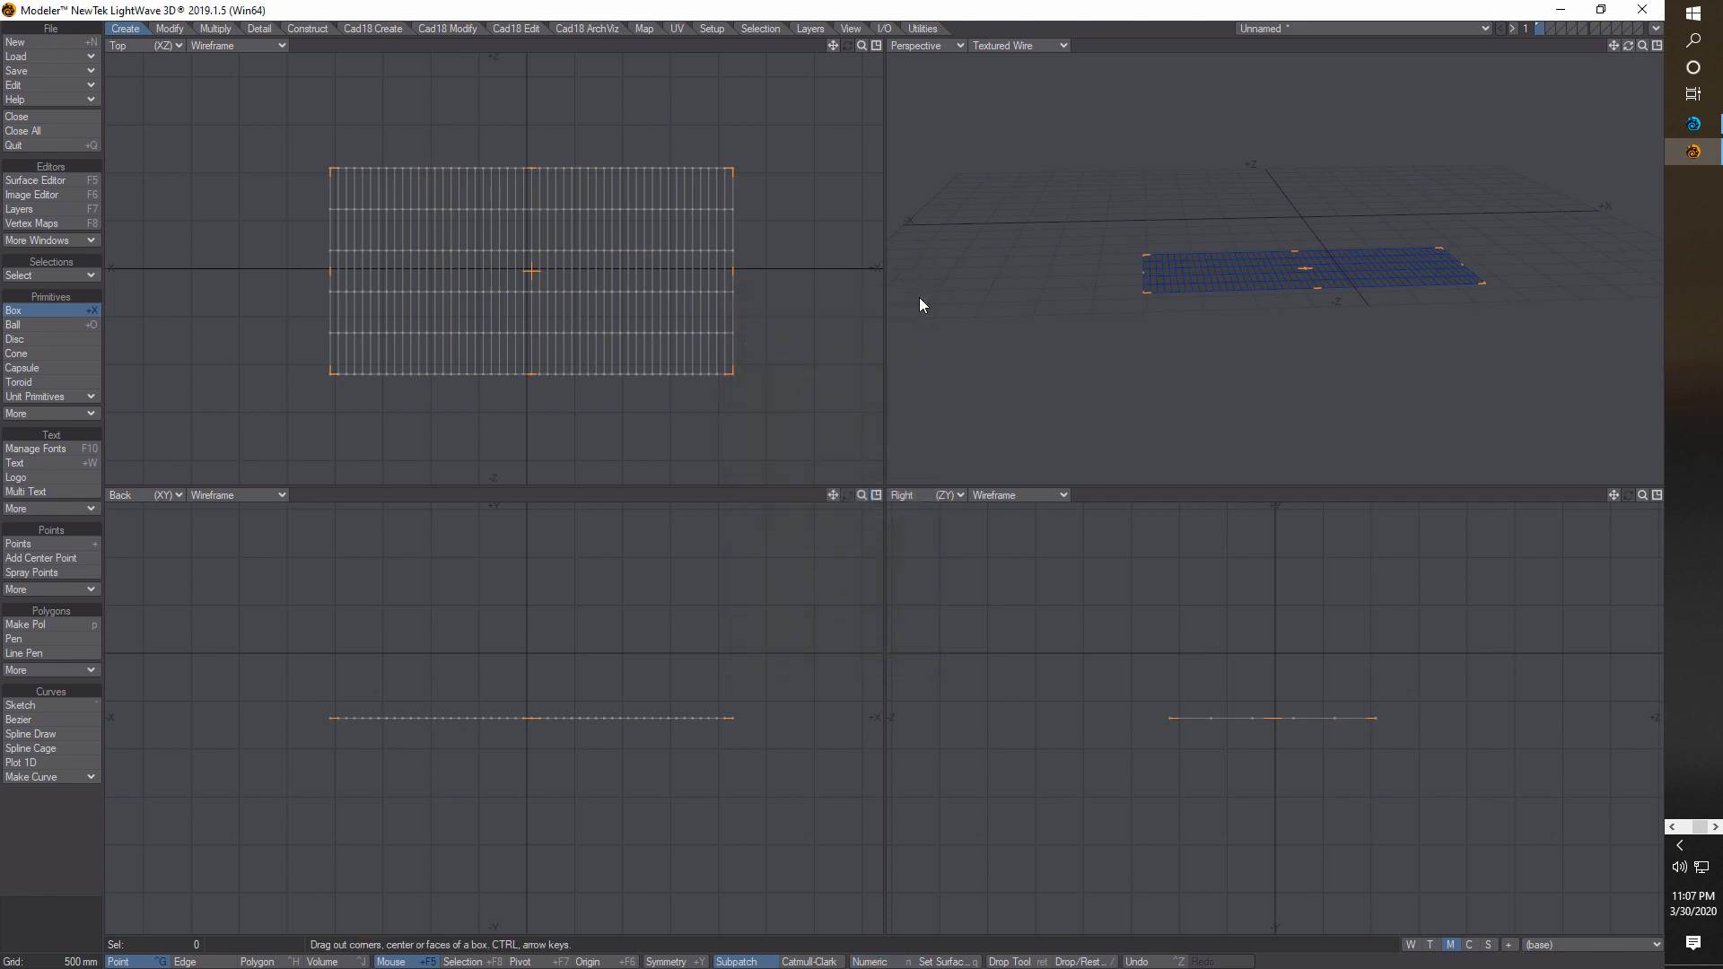
key(Return)
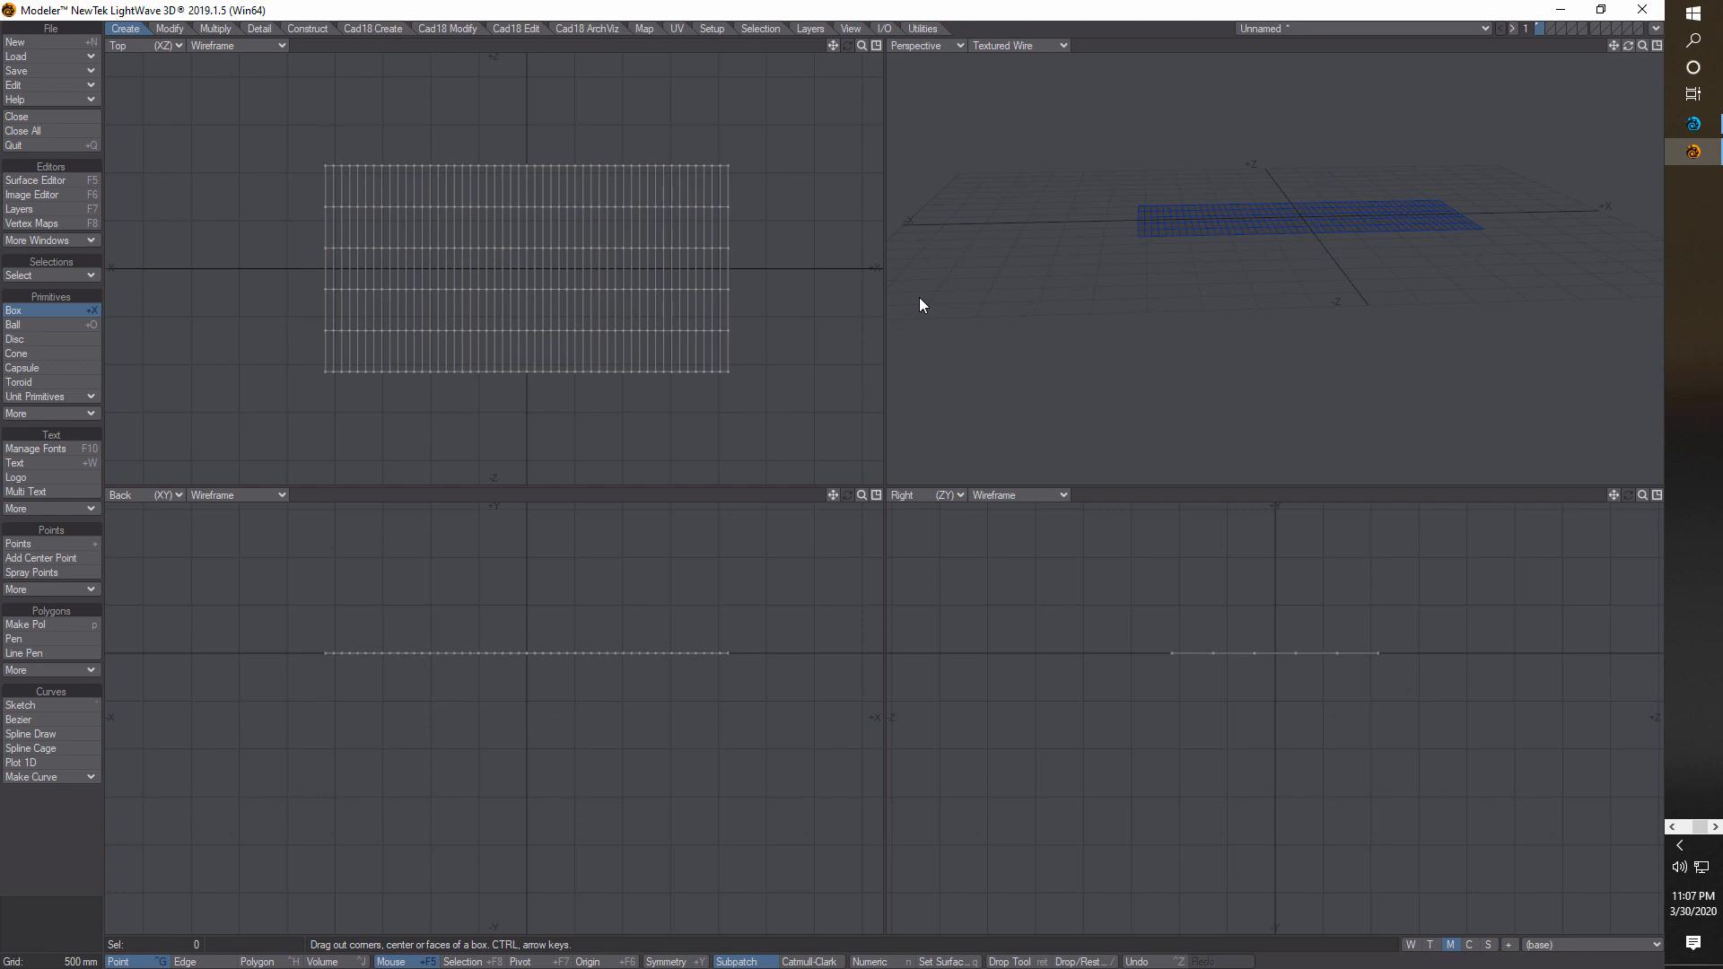
- Create a new relative endomorph named Page for the plane
click(1452, 945)
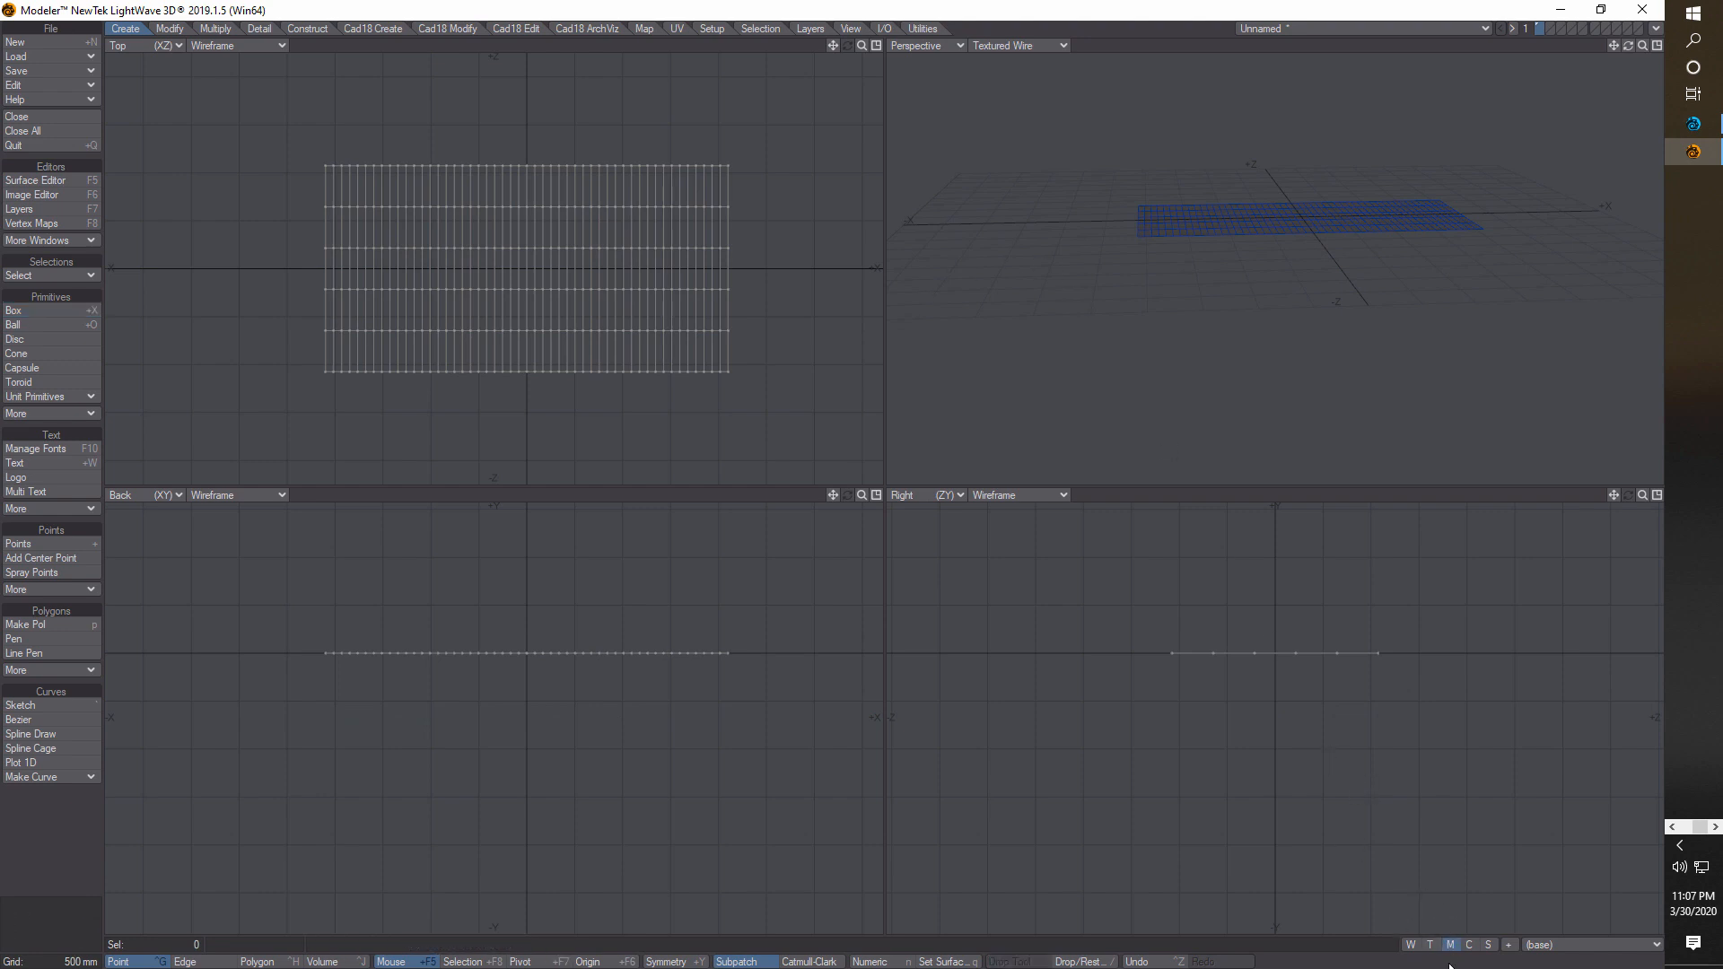
click(1641, 945)
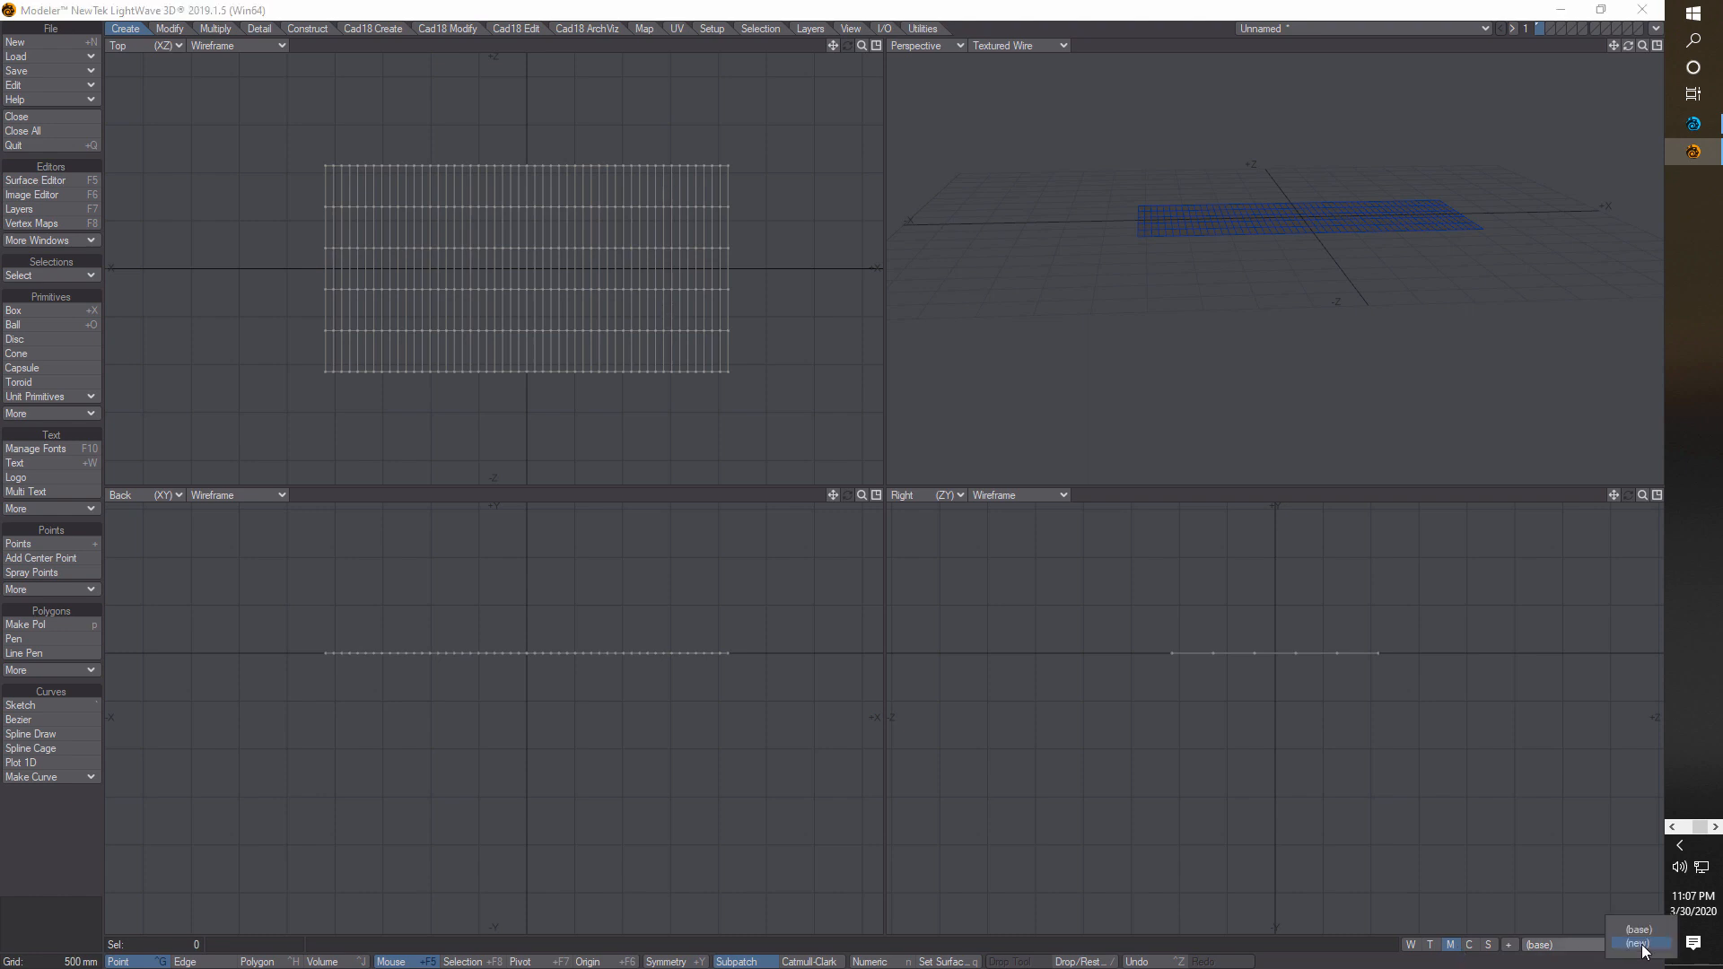
click(1640, 944)
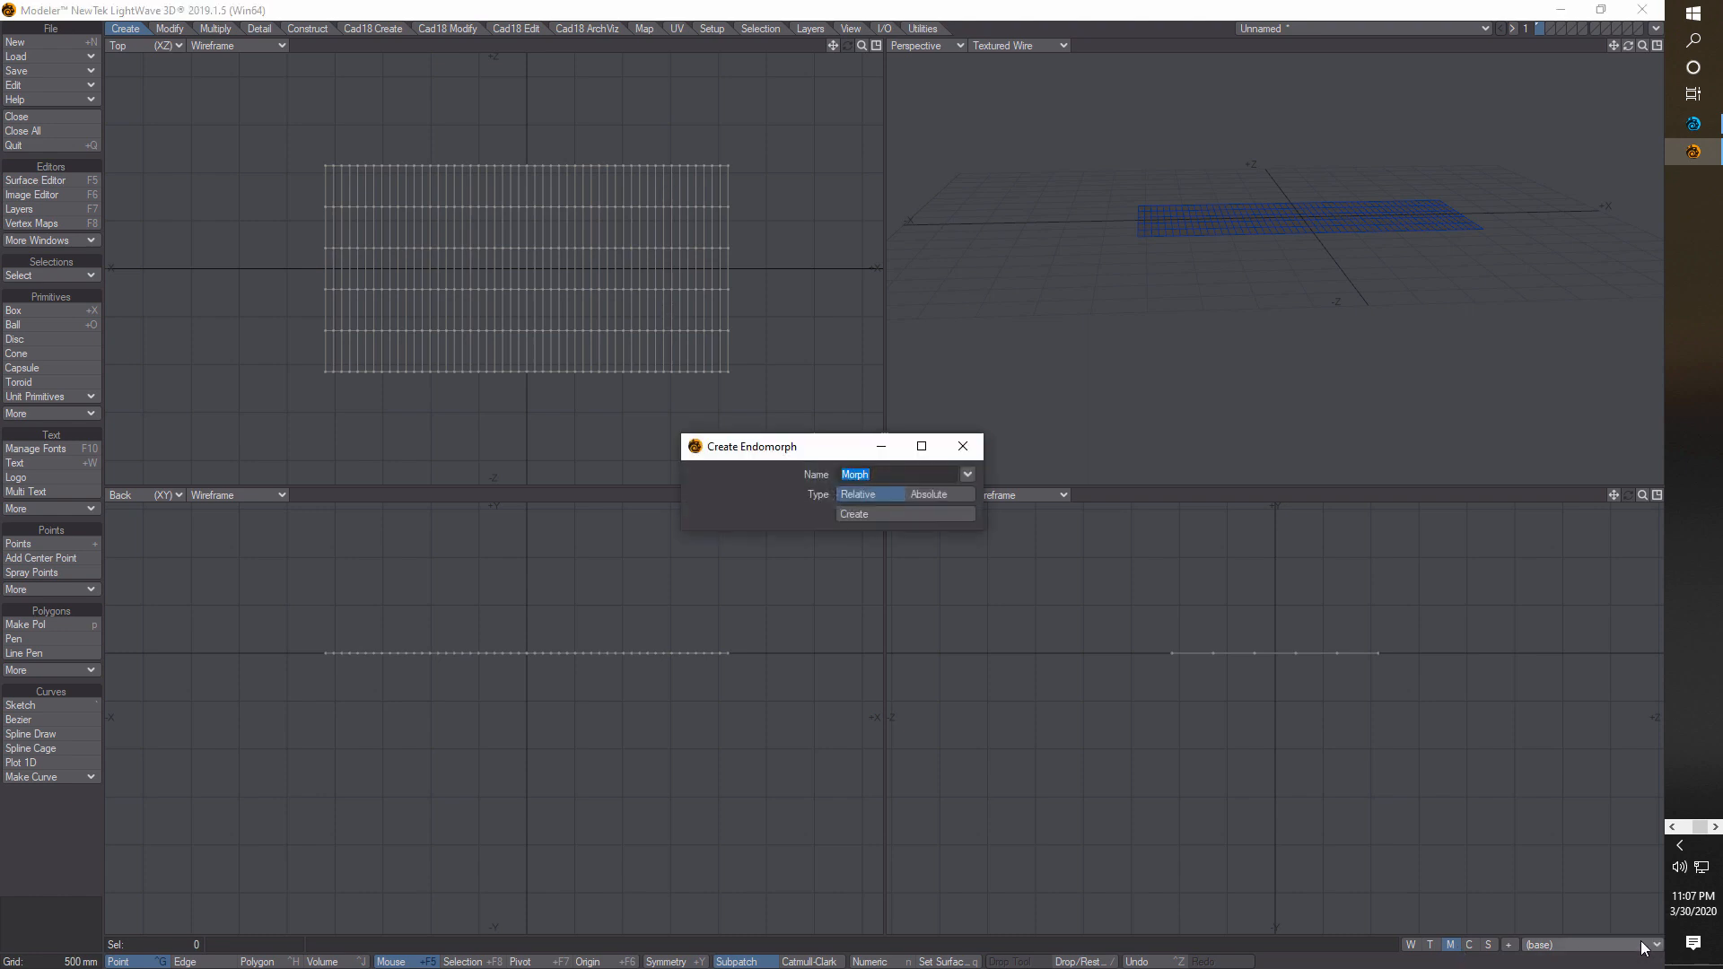
text(Page)
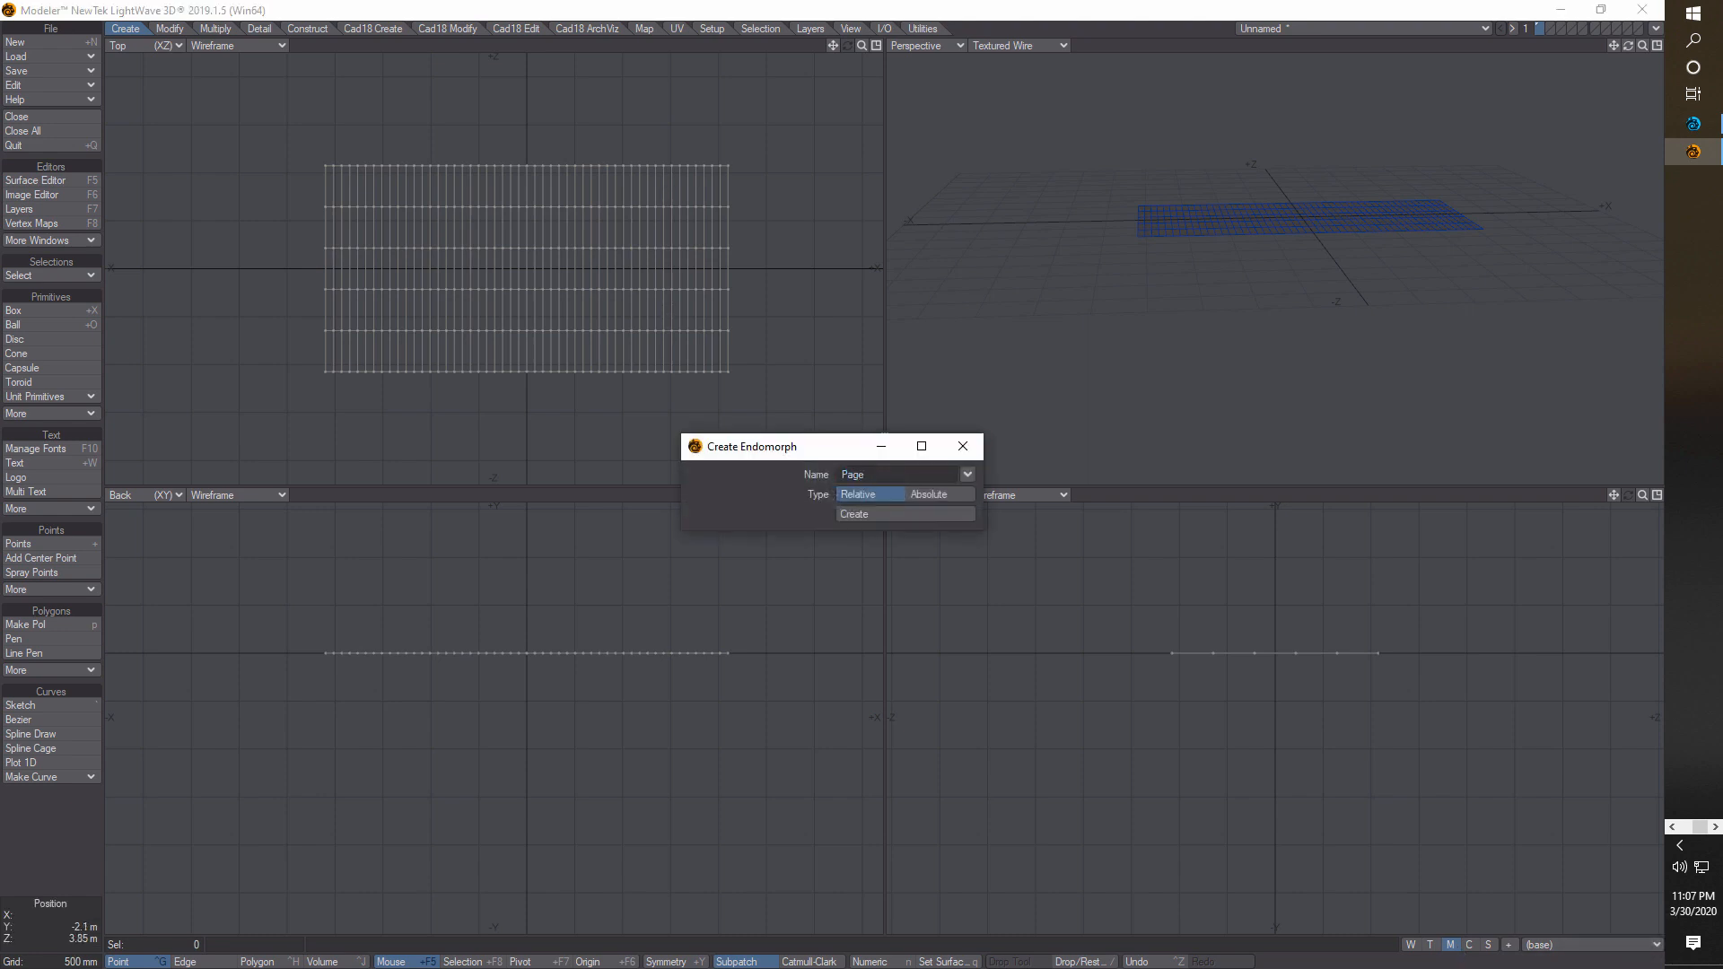
click(944, 514)
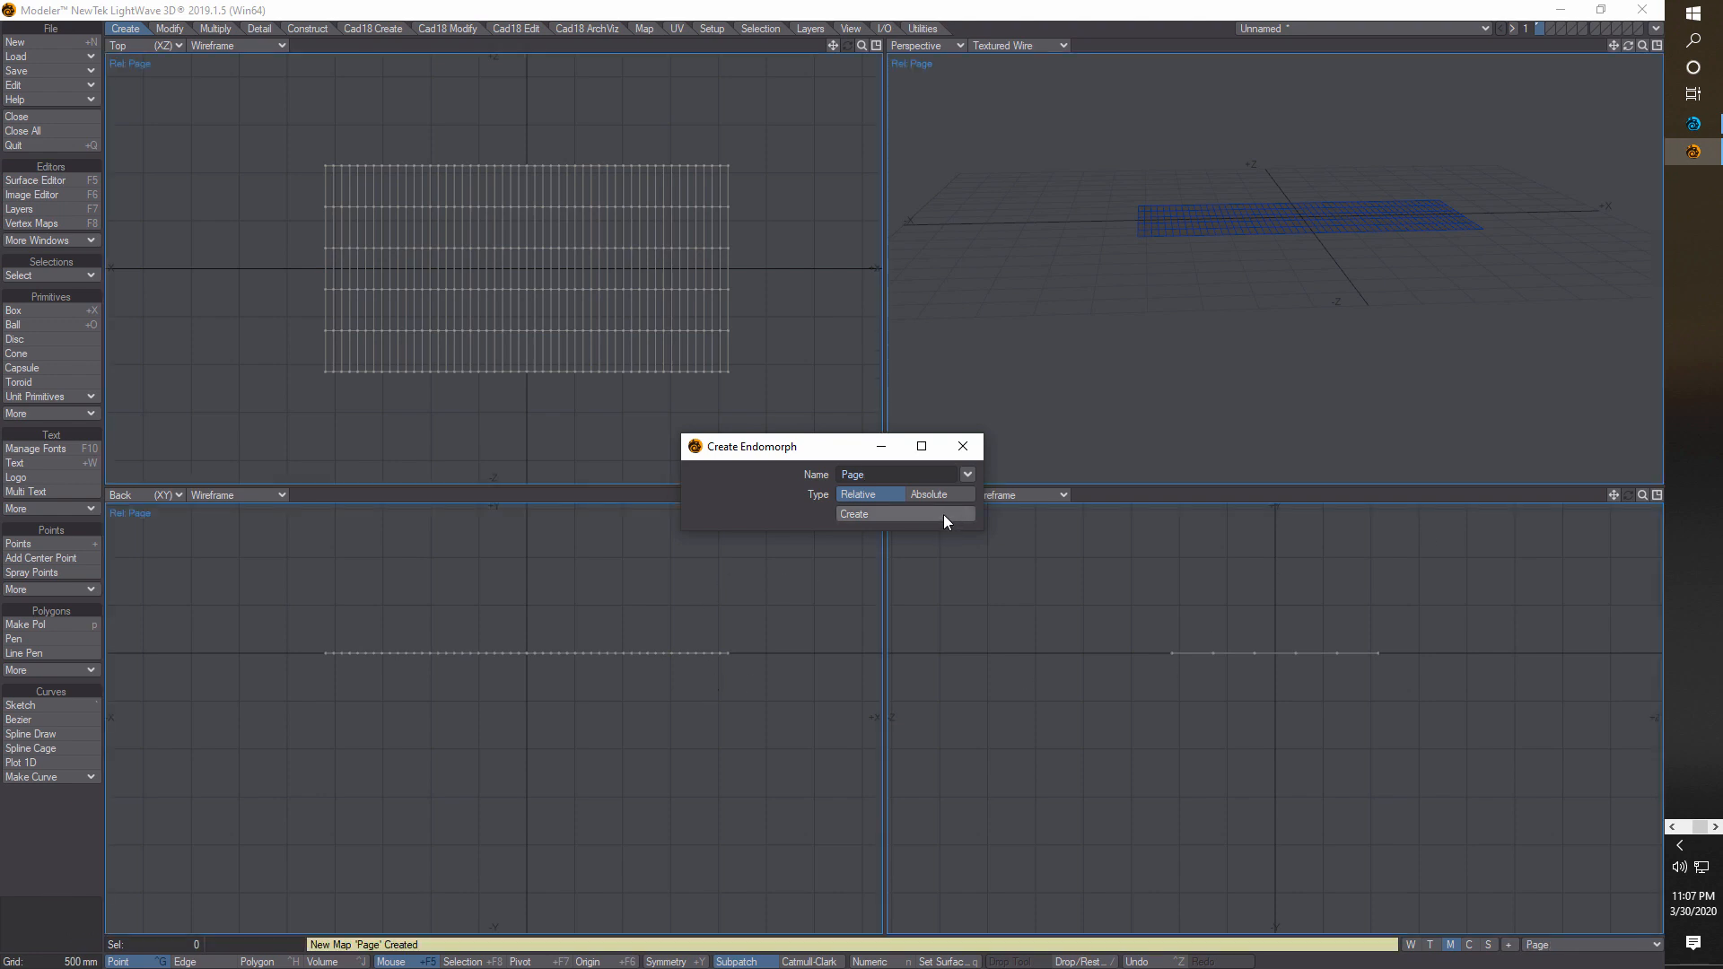
click(963, 446)
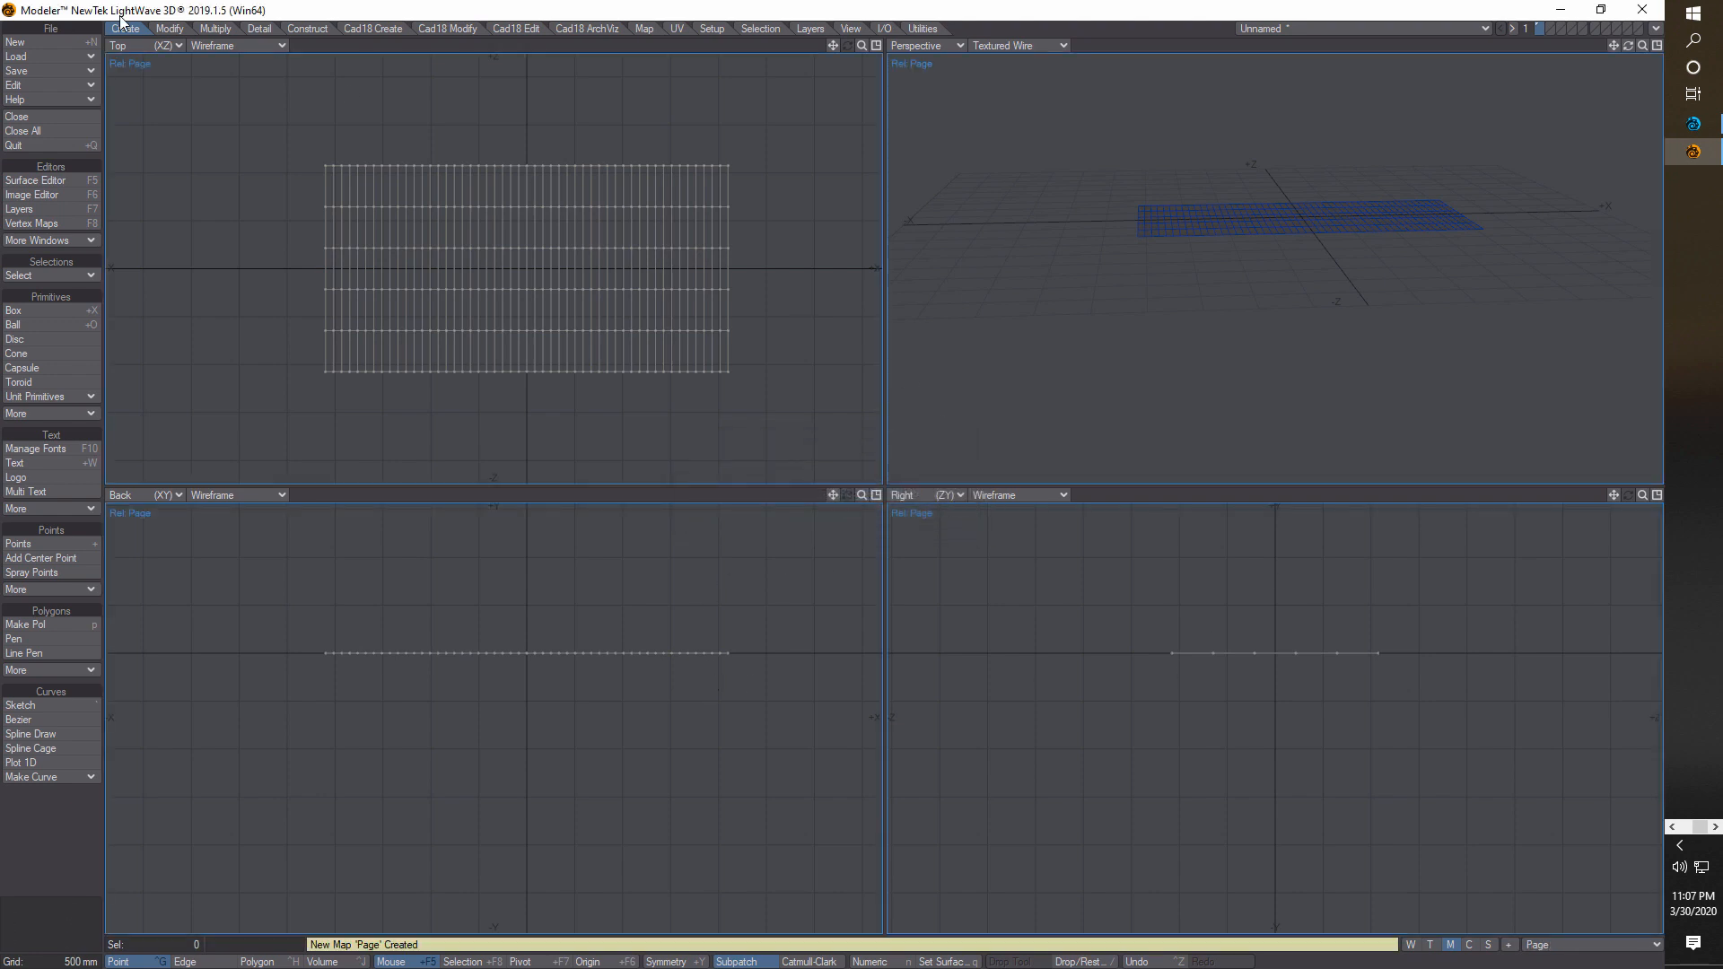
- Bend the plane in the Page morph from the Right view so its +X end curves downward
click(170, 28)
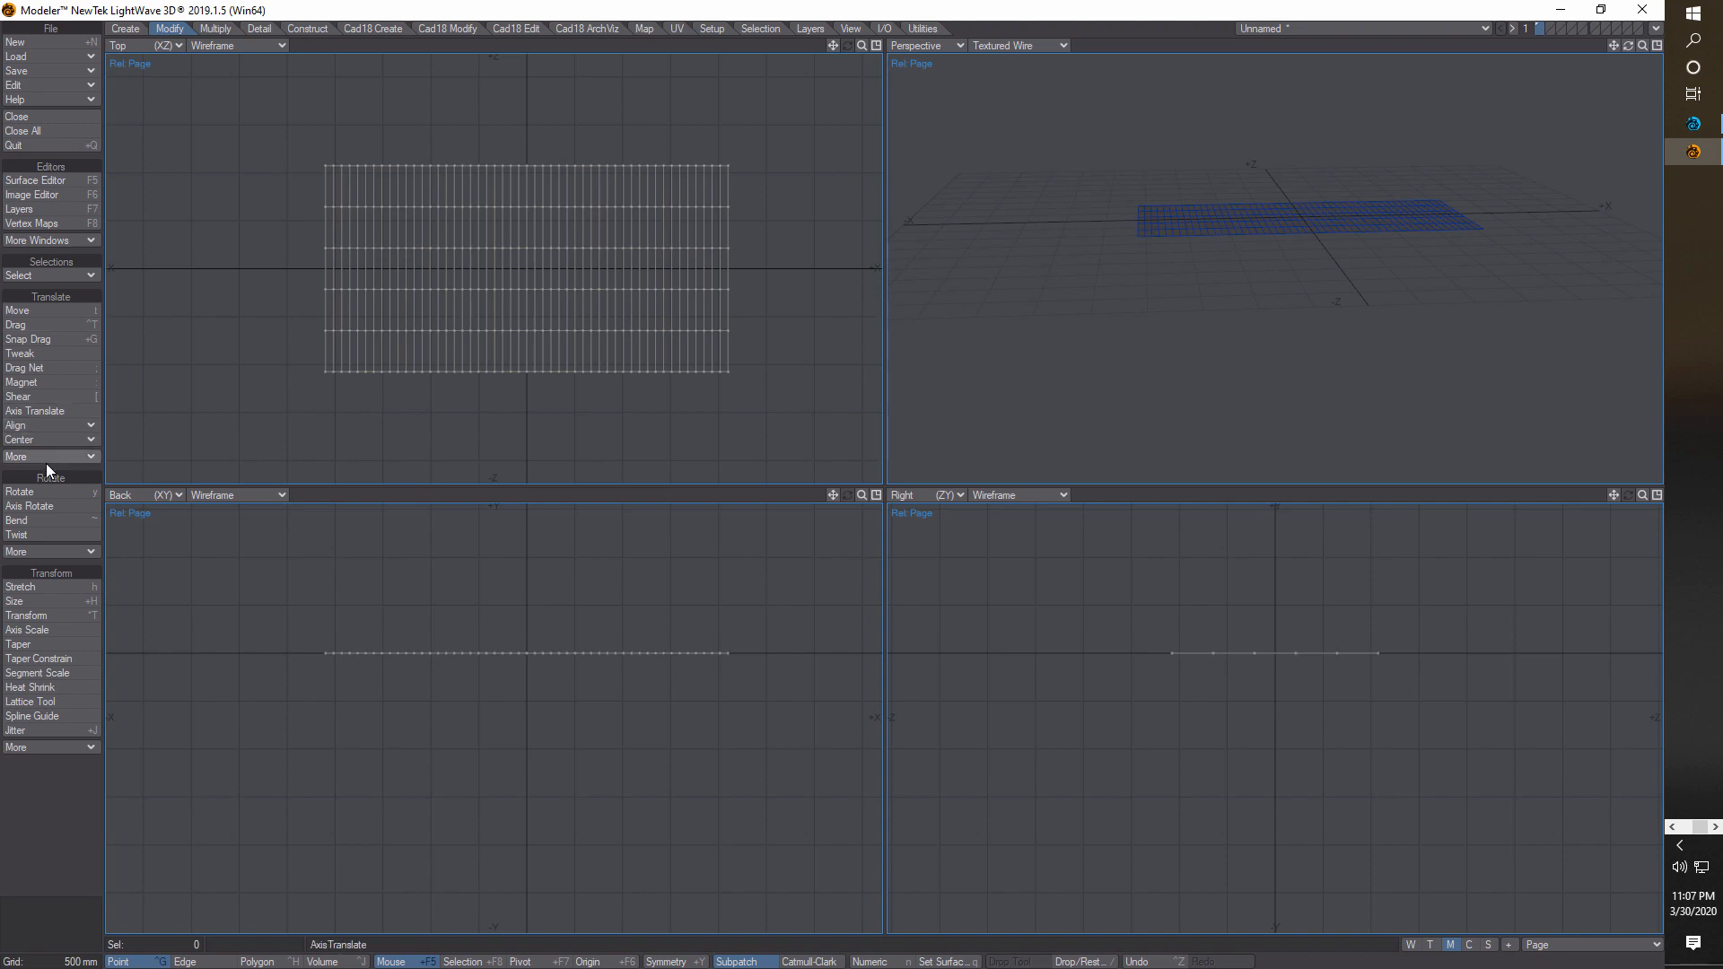
click(34, 520)
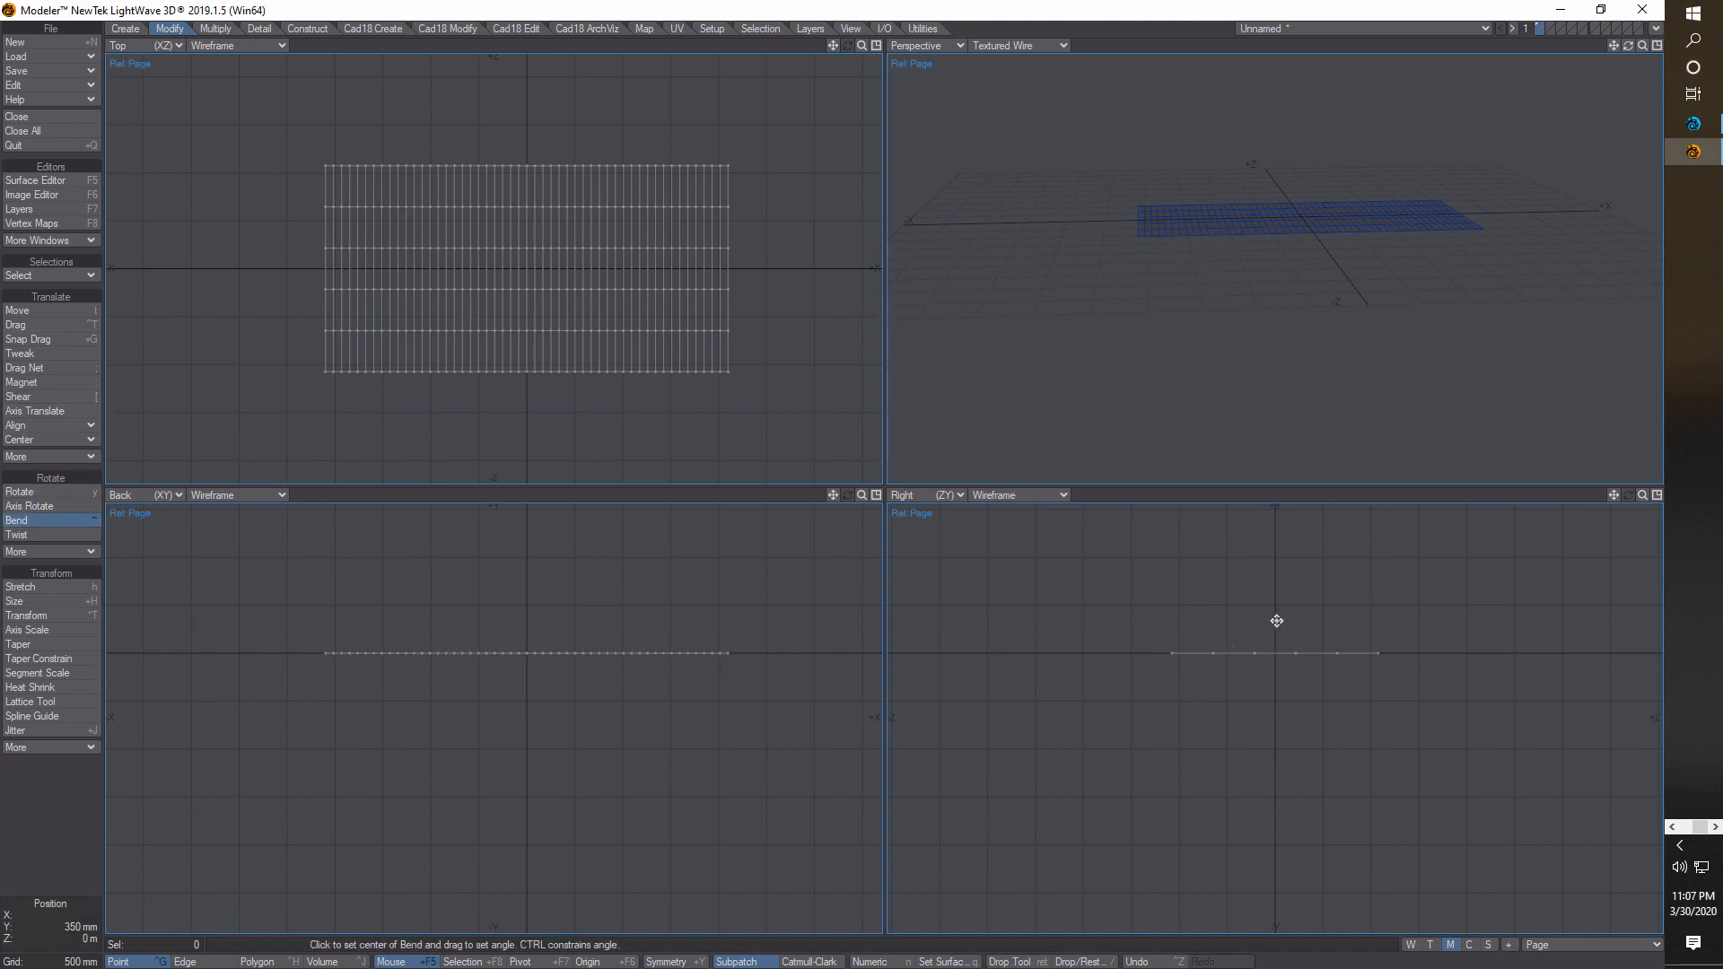
drag(1277, 622, 1303, 633)
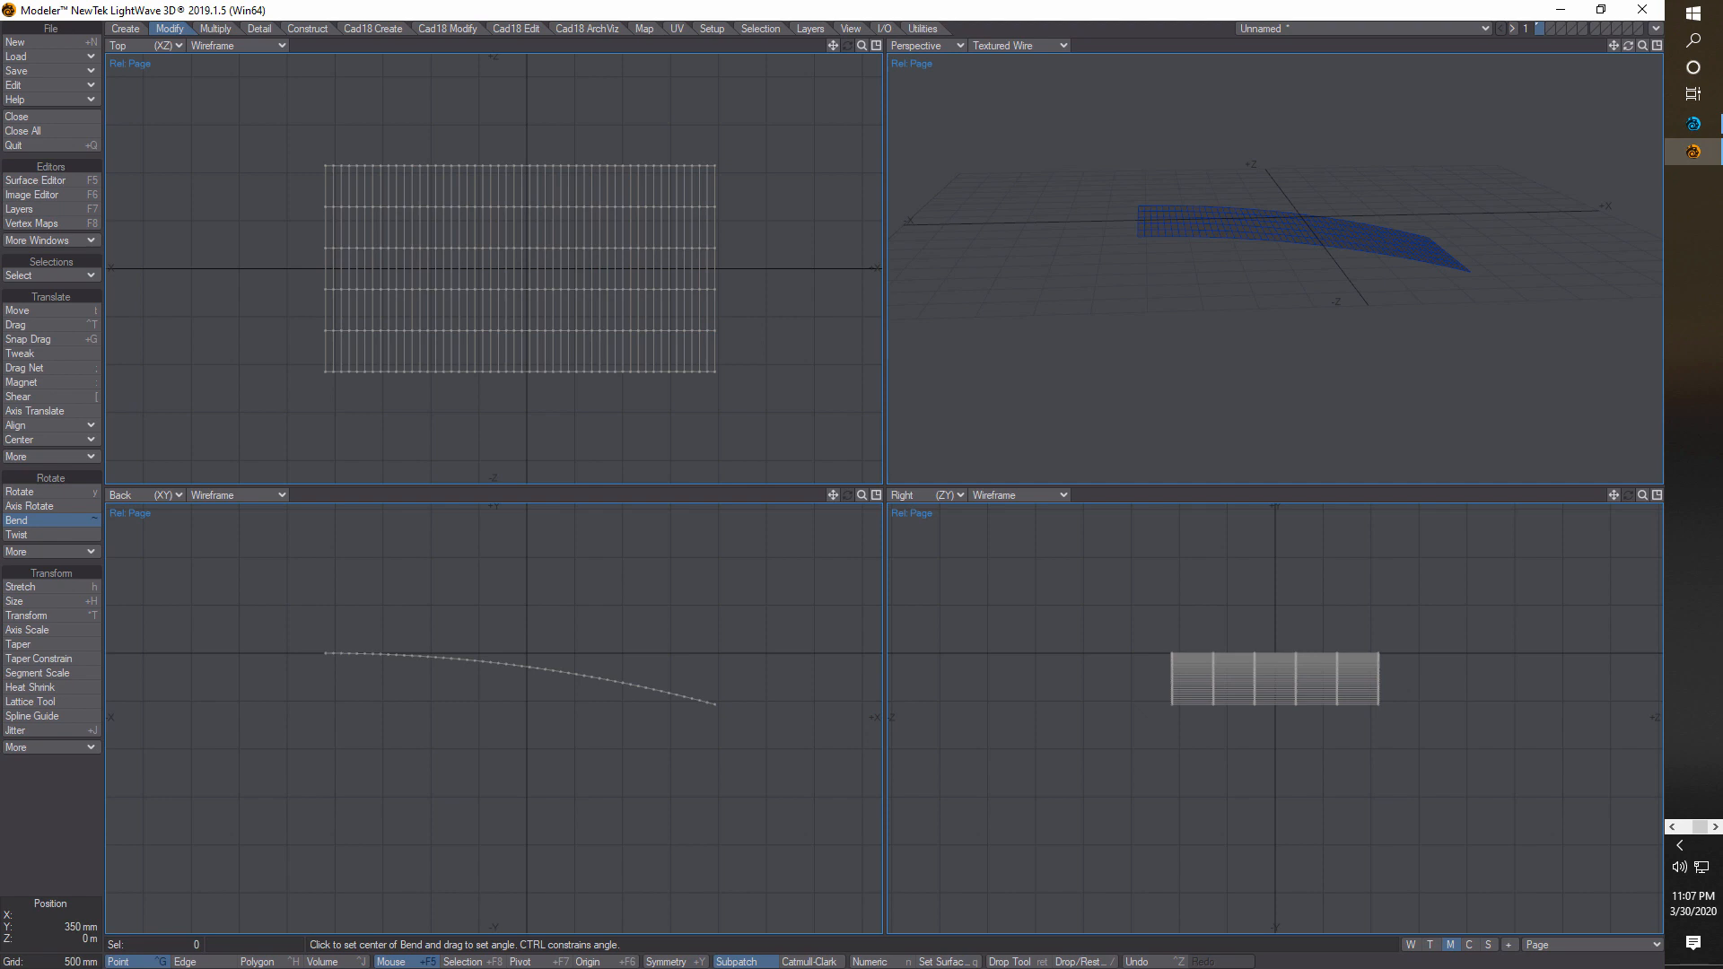
- Save the object under the name page6 in the Objects folder
click(65, 73)
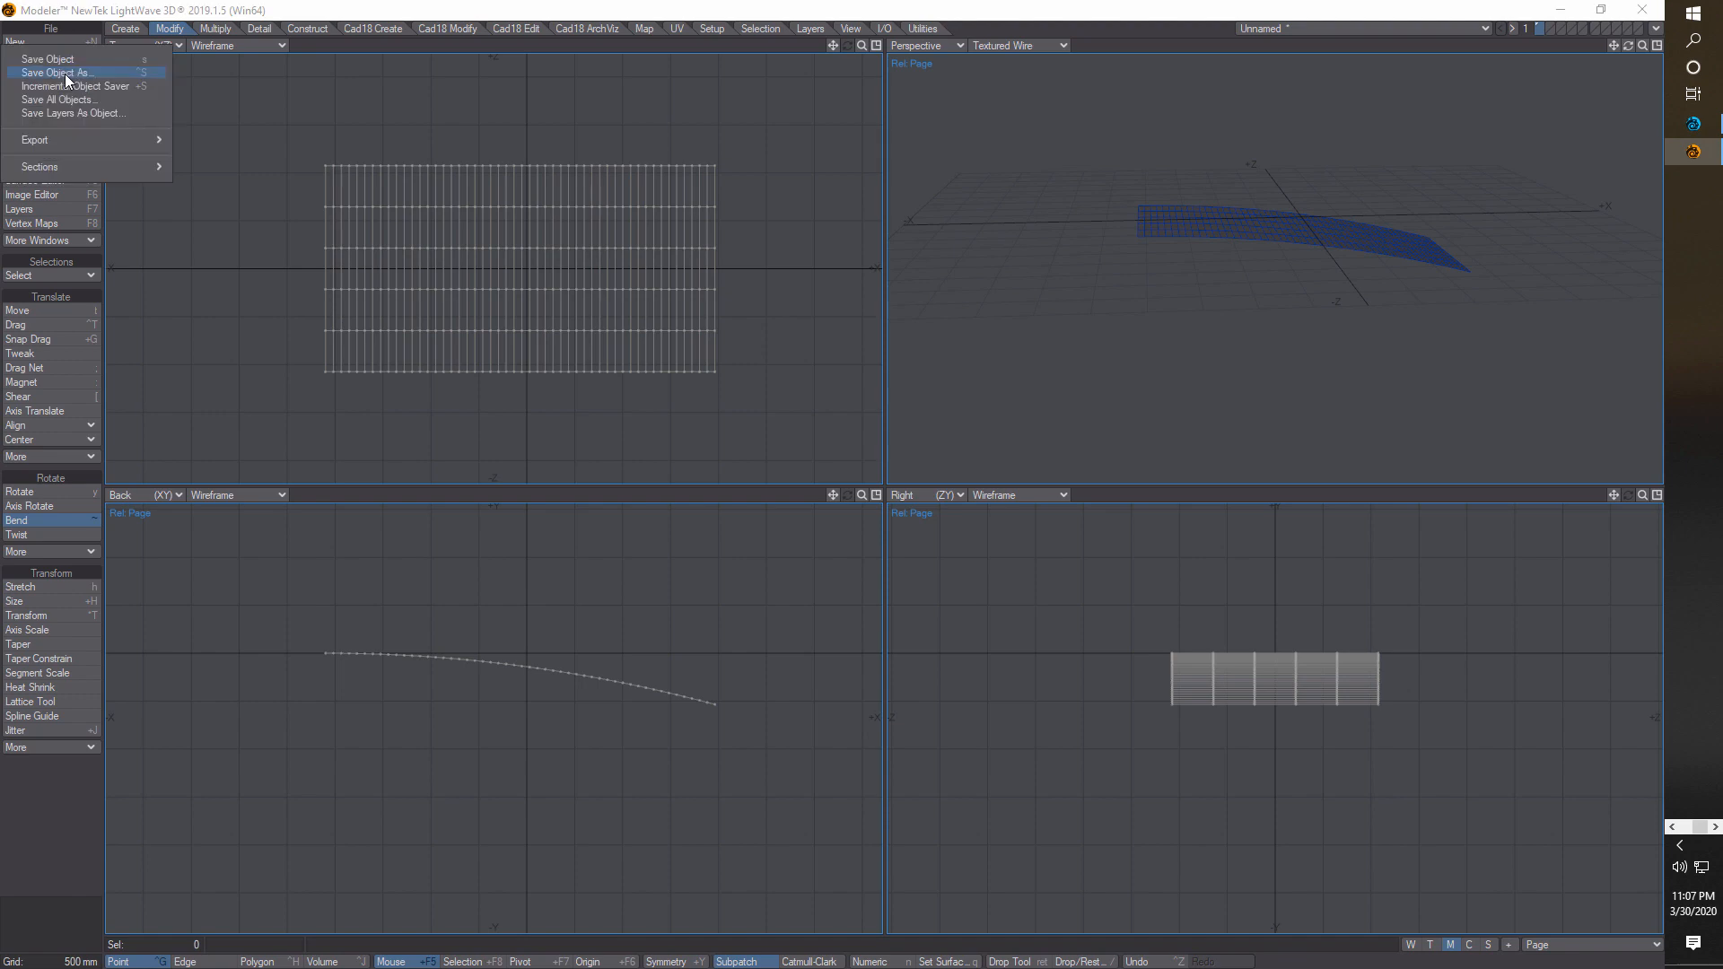
click(65, 73)
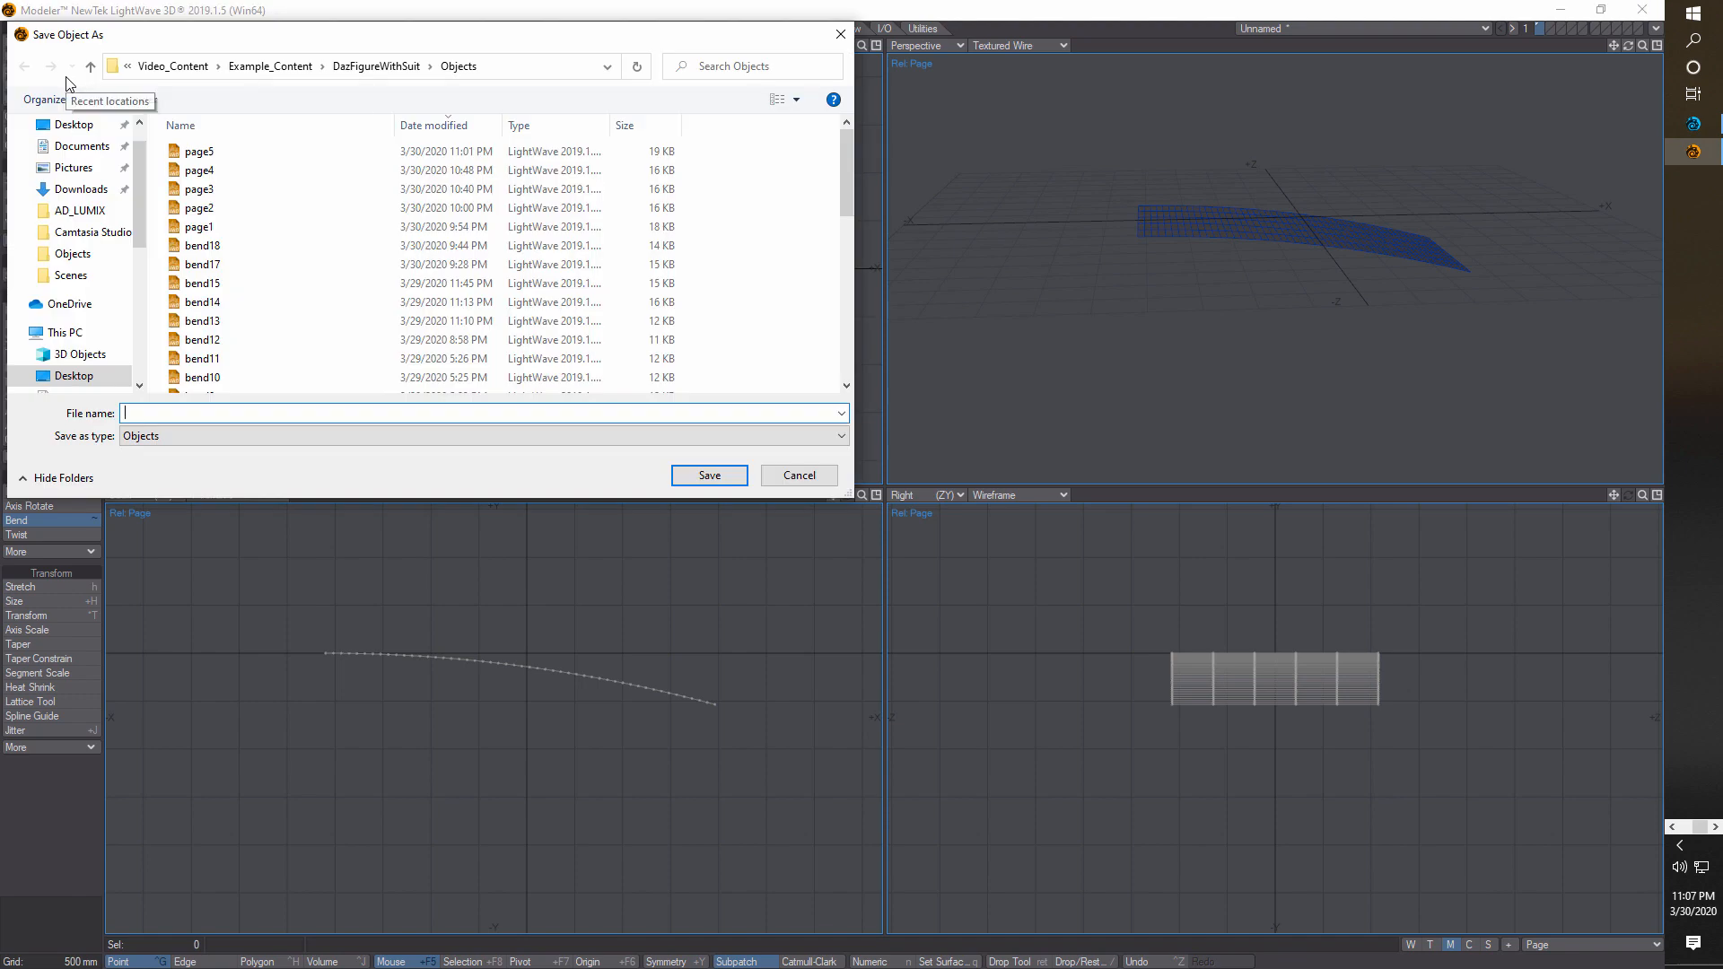
text(page)
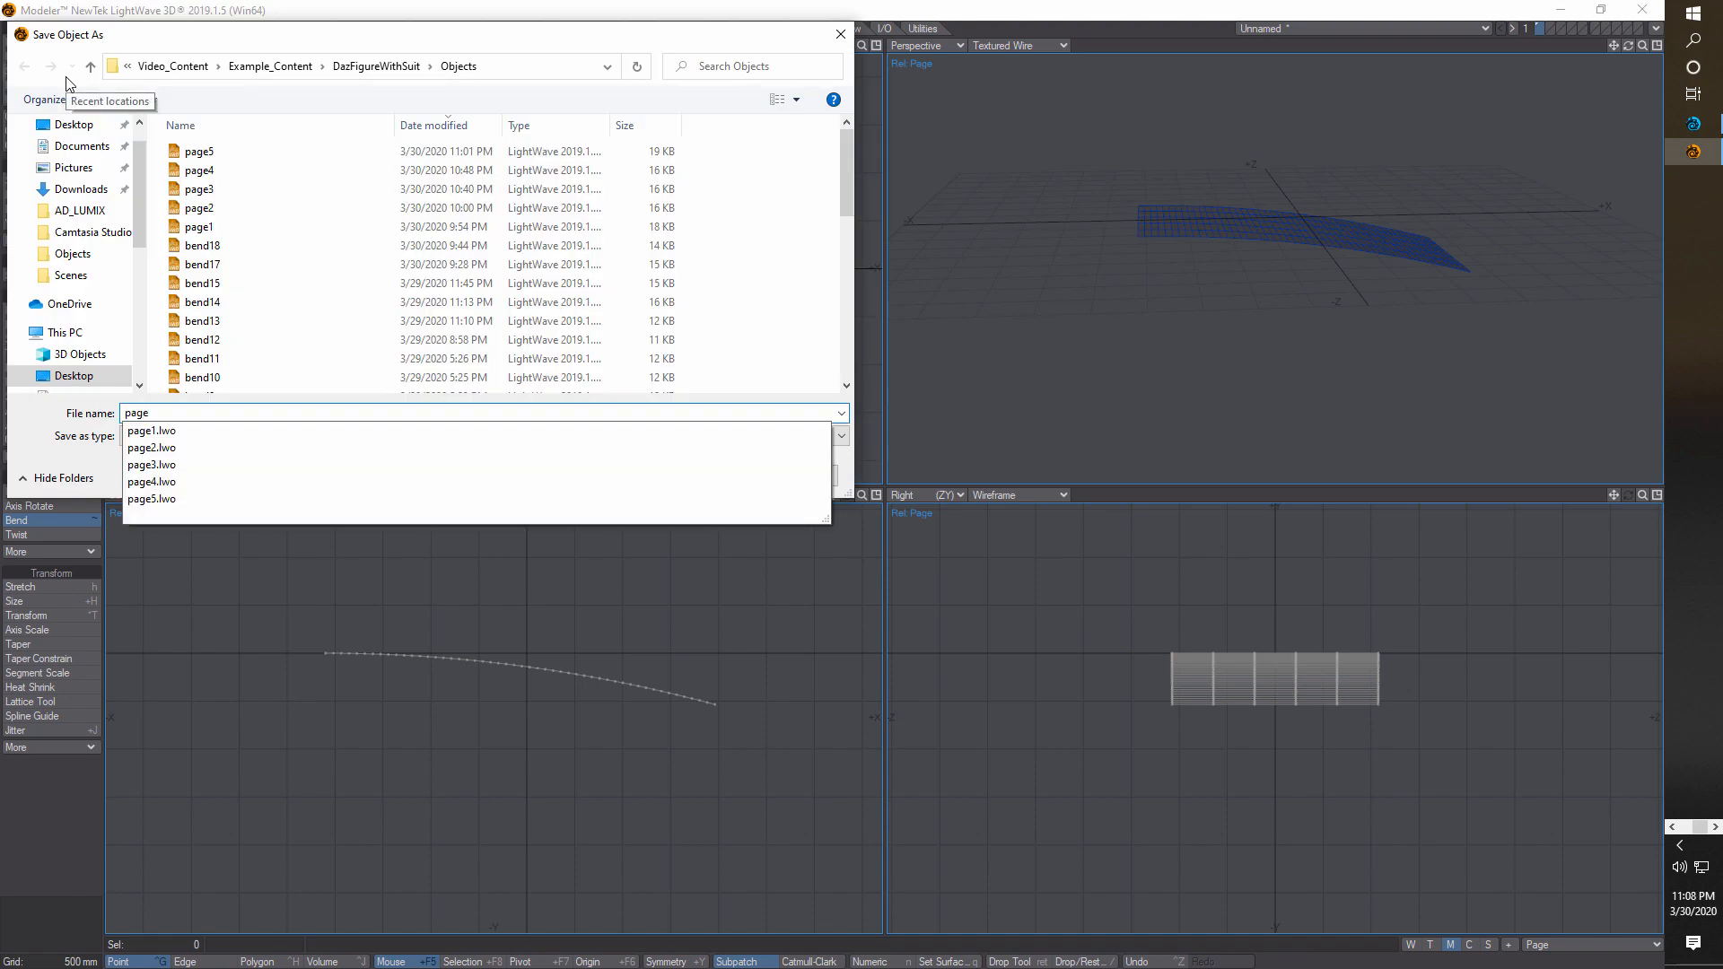
text(6)
click(711, 479)
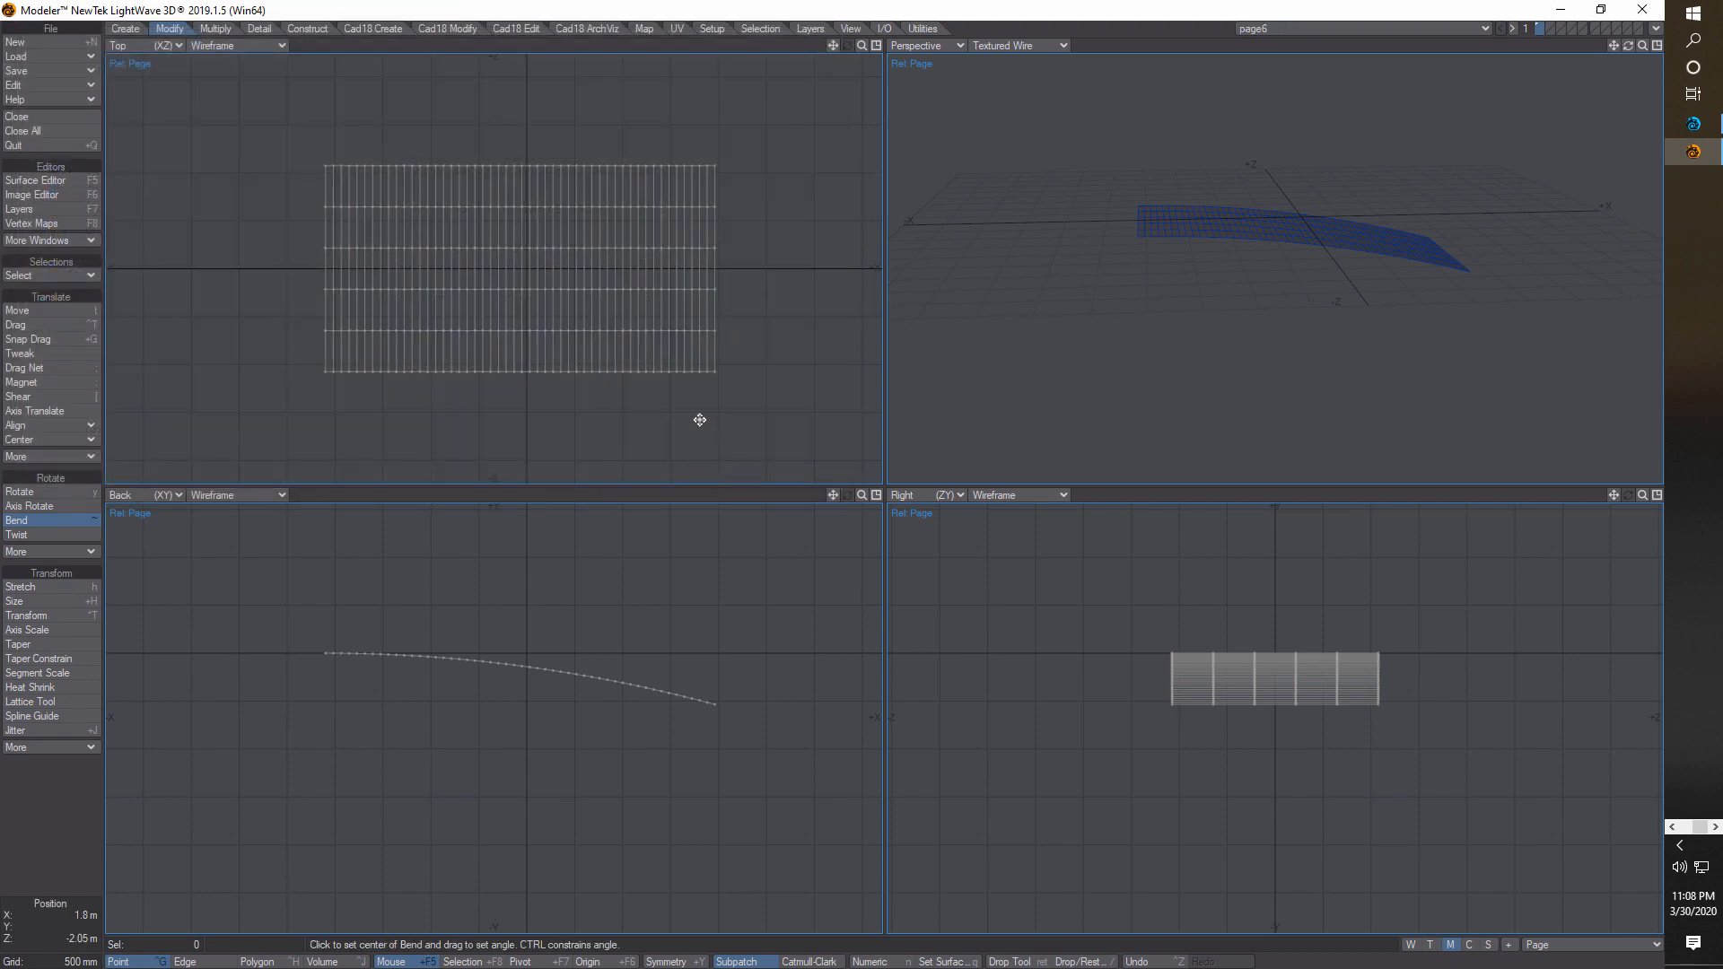
- Send the page6 object to LightWave Layout
click(1656, 28)
click(1651, 56)
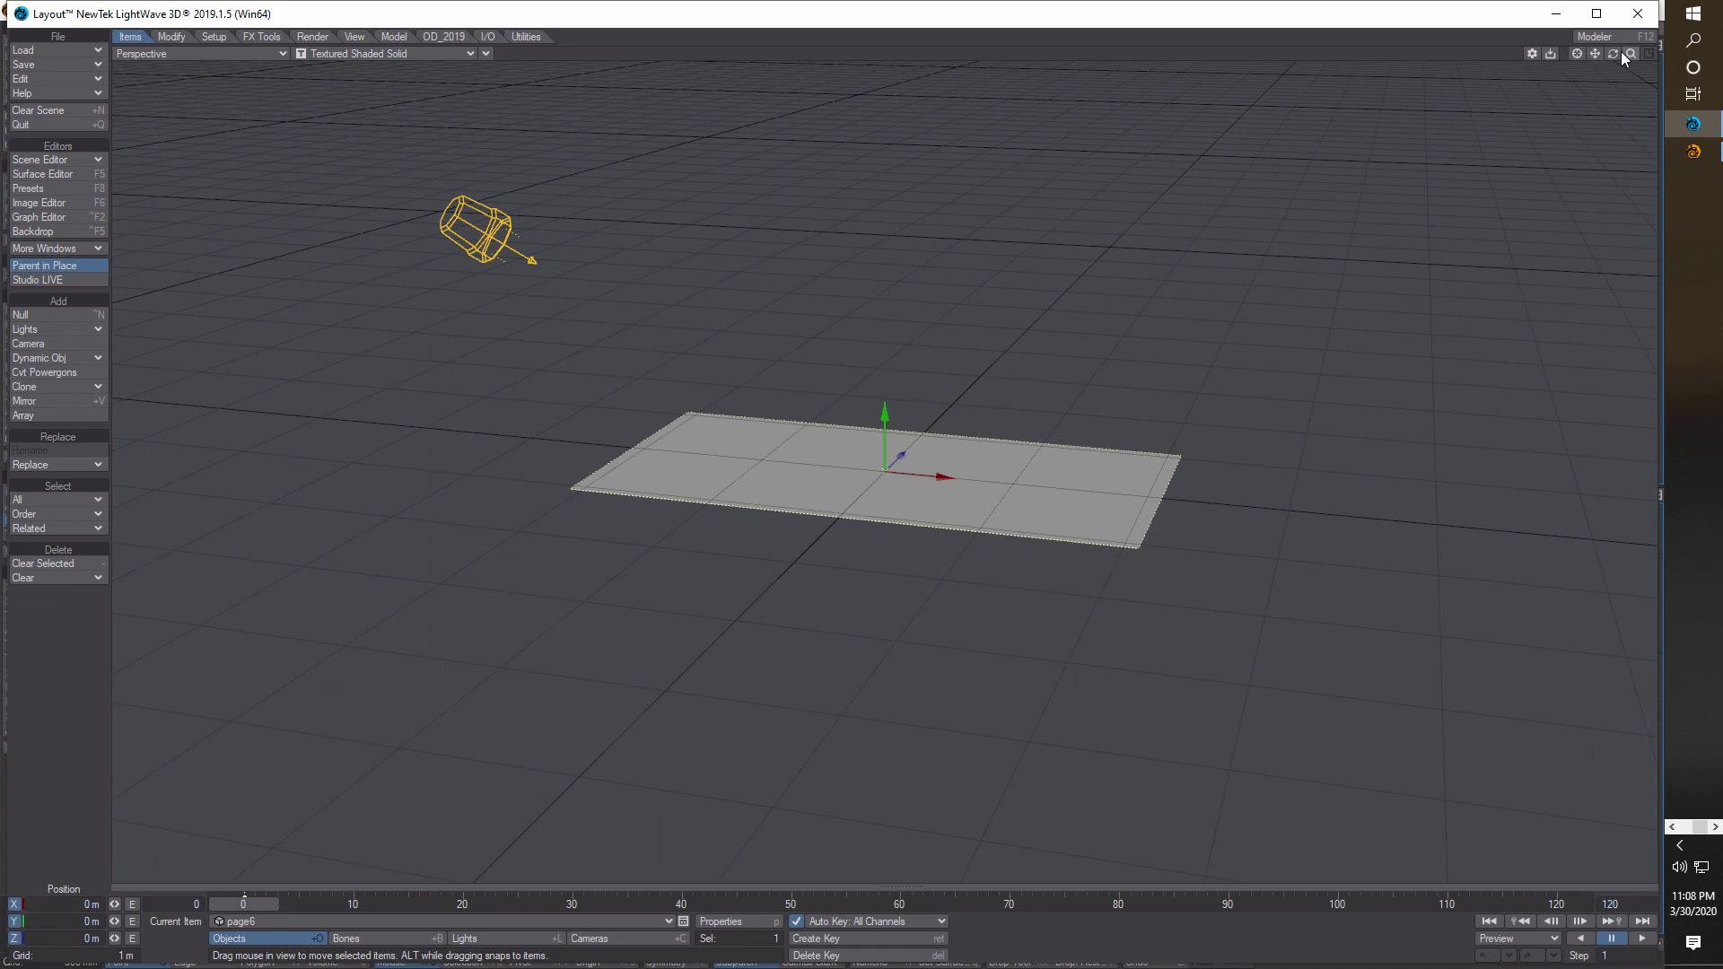
mouse_move(1596, 54)
mouse_down()
mouse_move(1634, 61)
mouse_move(1696, 117)
mouse_move(1604, 59)
mouse_move(1629, 4)
mouse_move(1657, 17)
mouse_move(1595, 58)
mouse_move(1596, 110)
mouse_move(1615, 55)
mouse_move(1621, 74)
mouse_up()
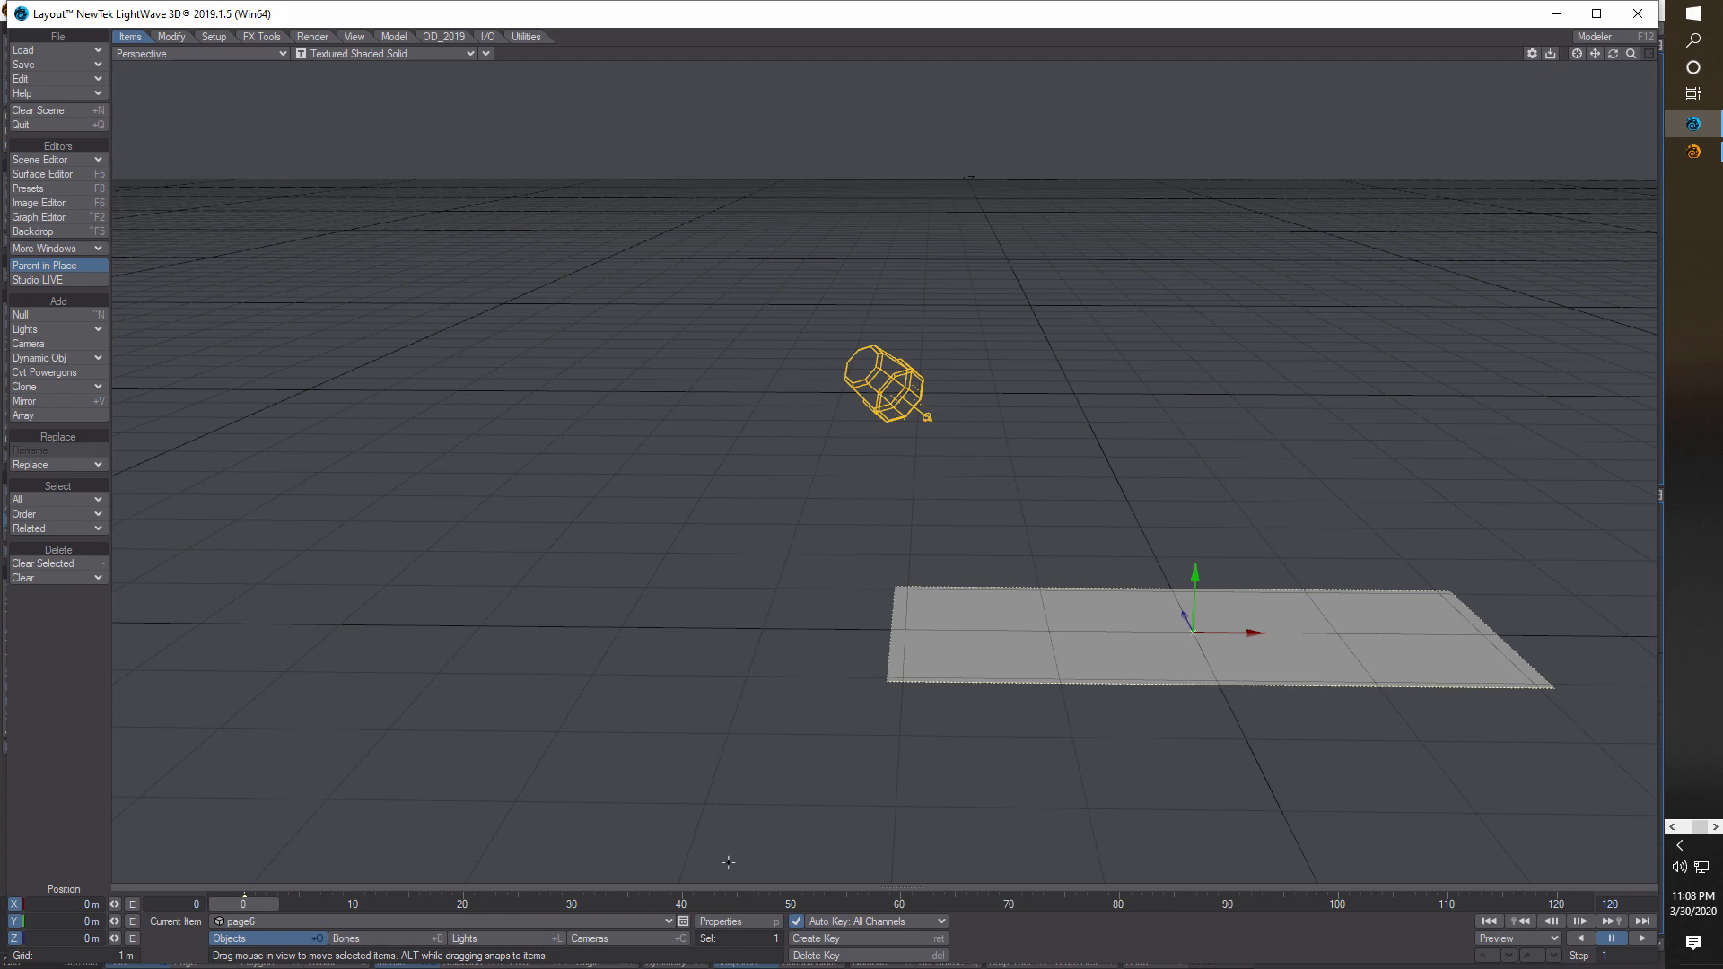
- Add a Morph Mixer modifier to the page6 object and open its settings
click(738, 921)
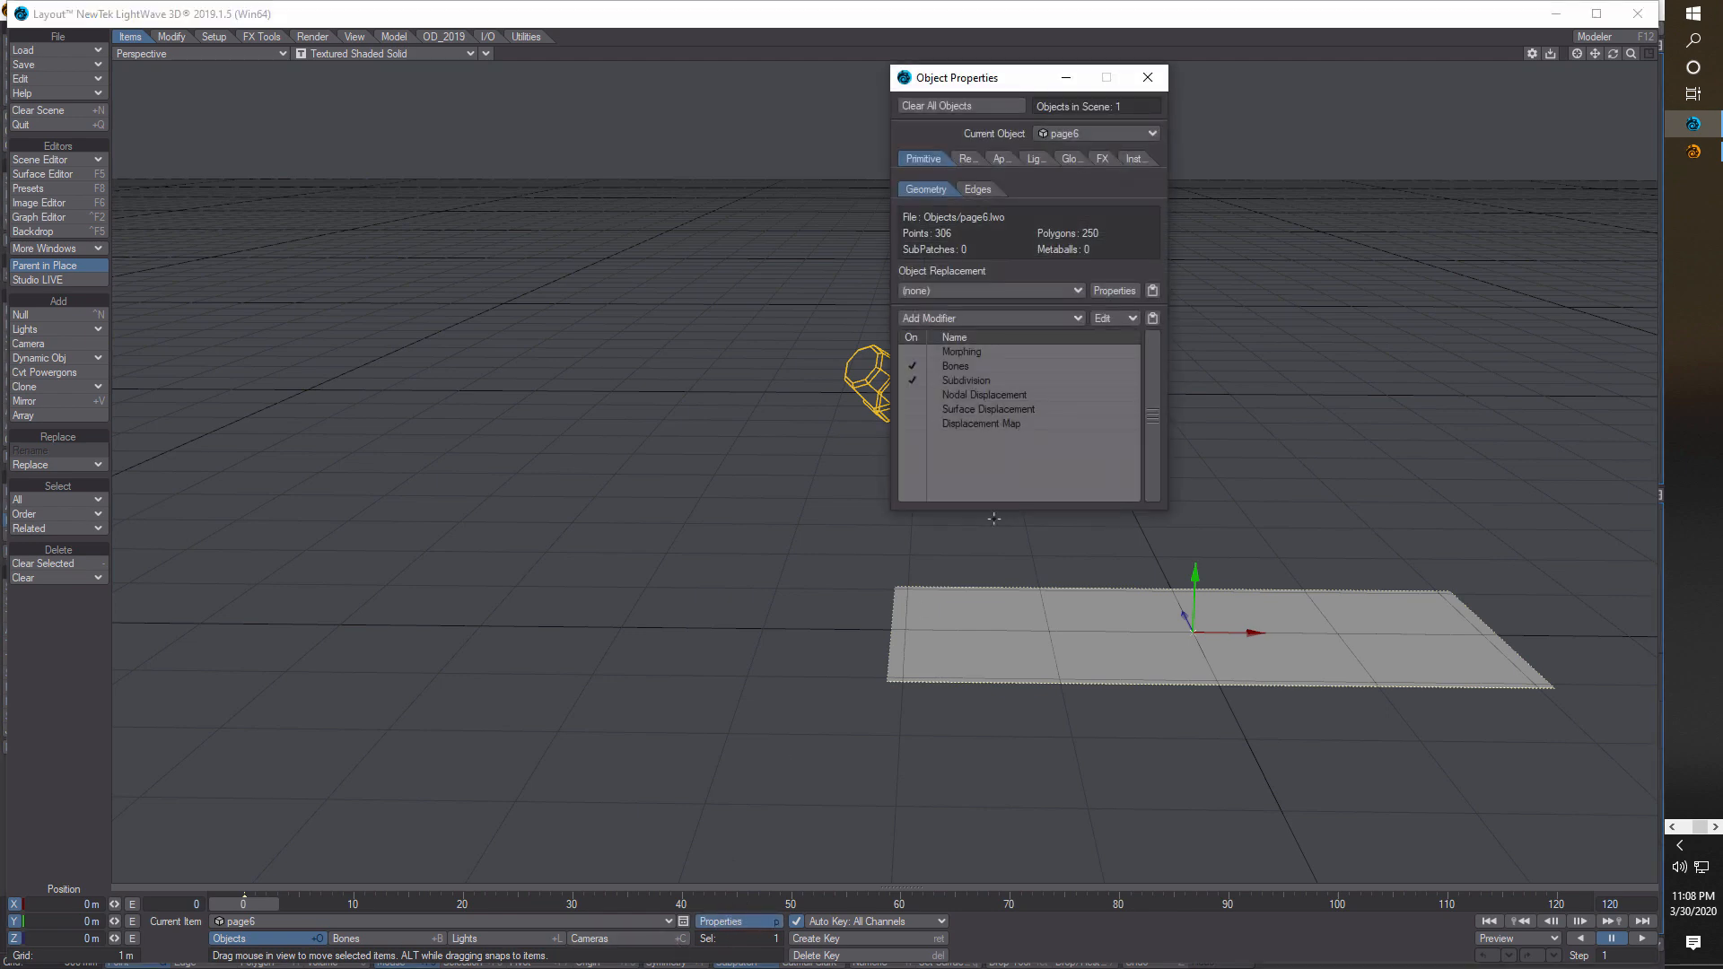
click(1077, 317)
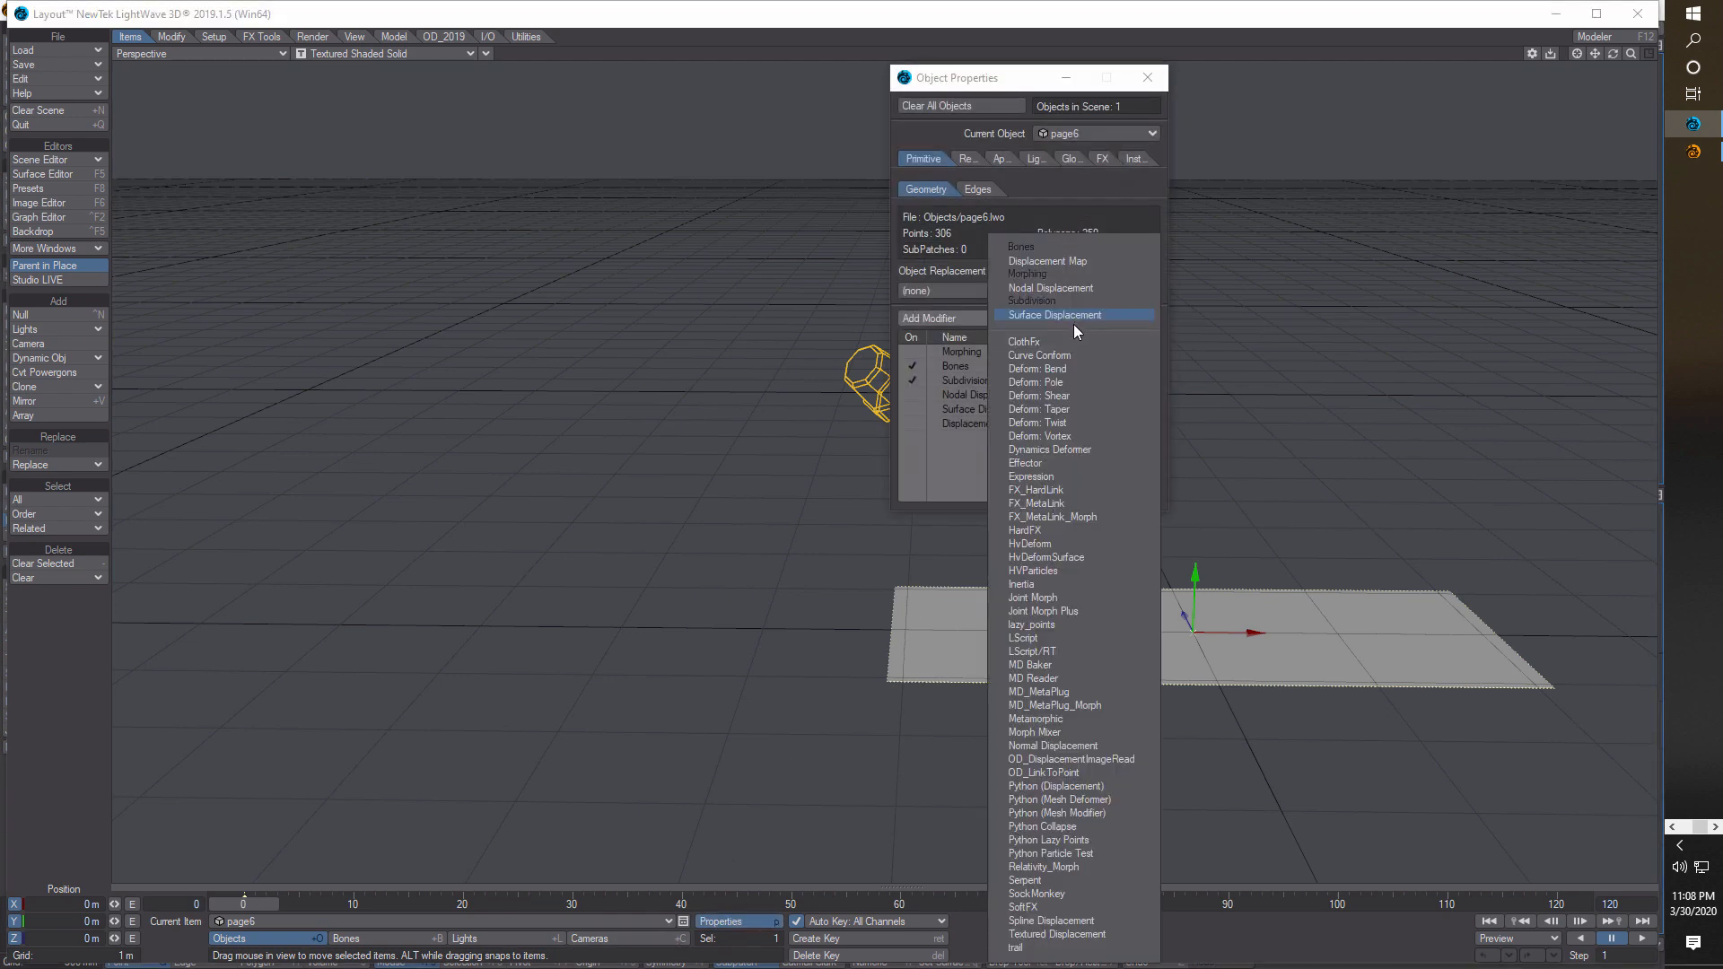
click(1063, 732)
double_click(986, 438)
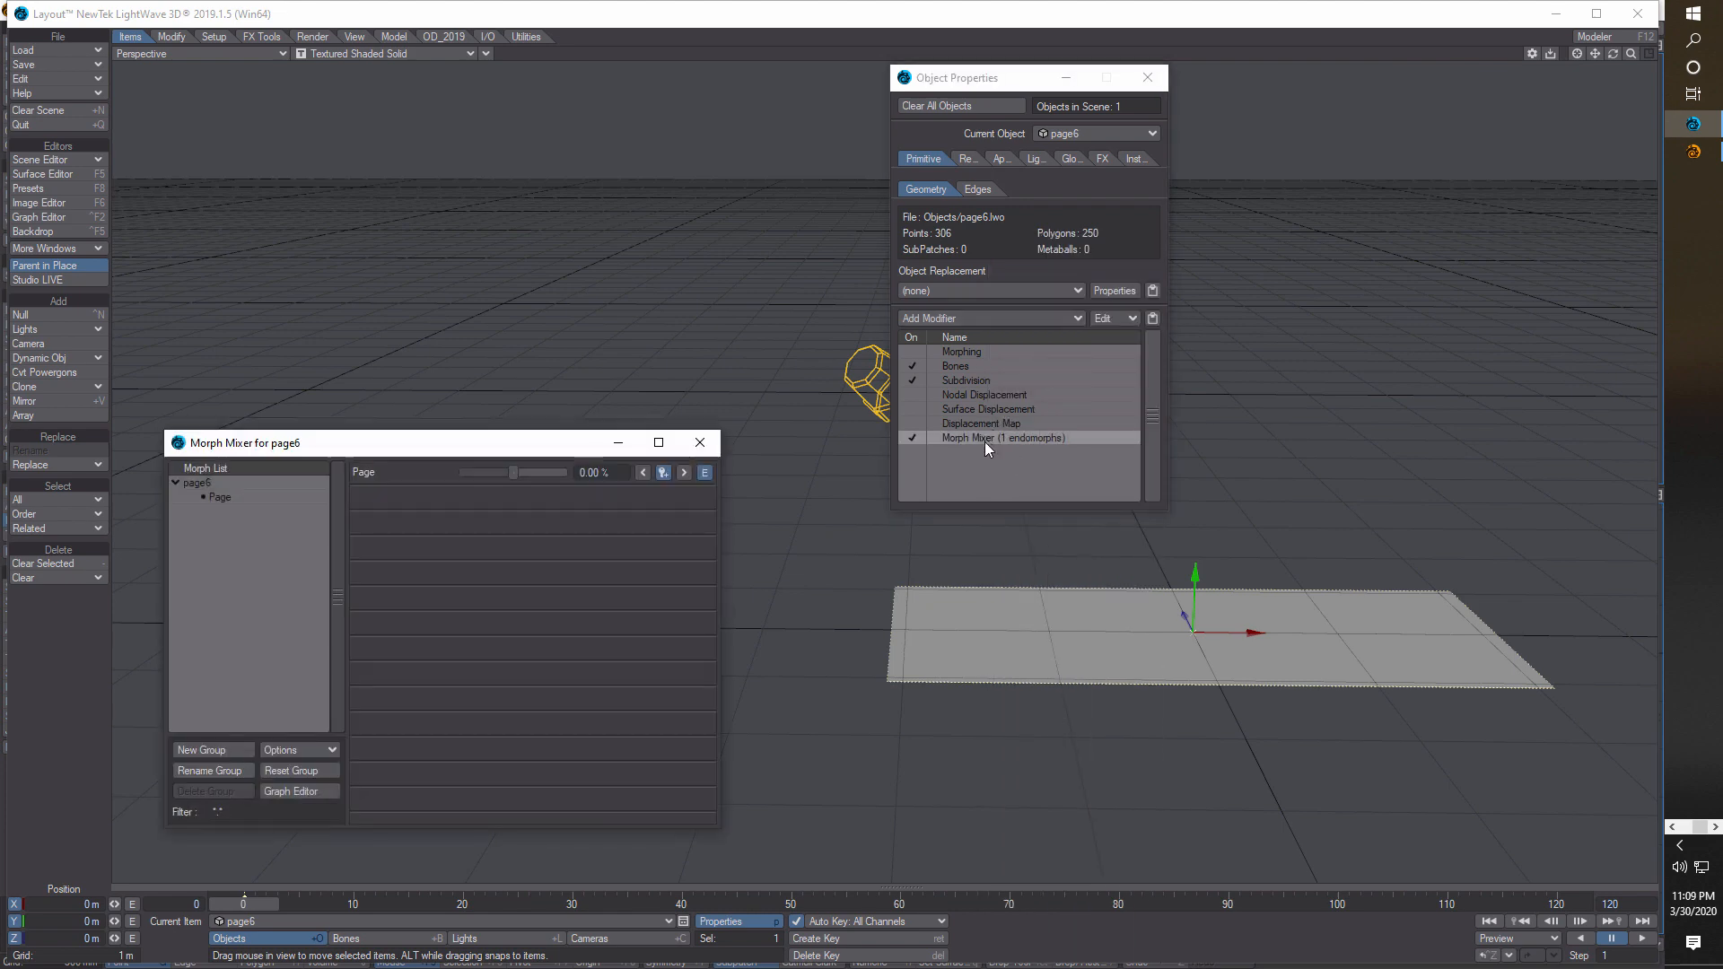
- Set the Page morph to 100% at frame 25
drag(257, 903, 517, 903)
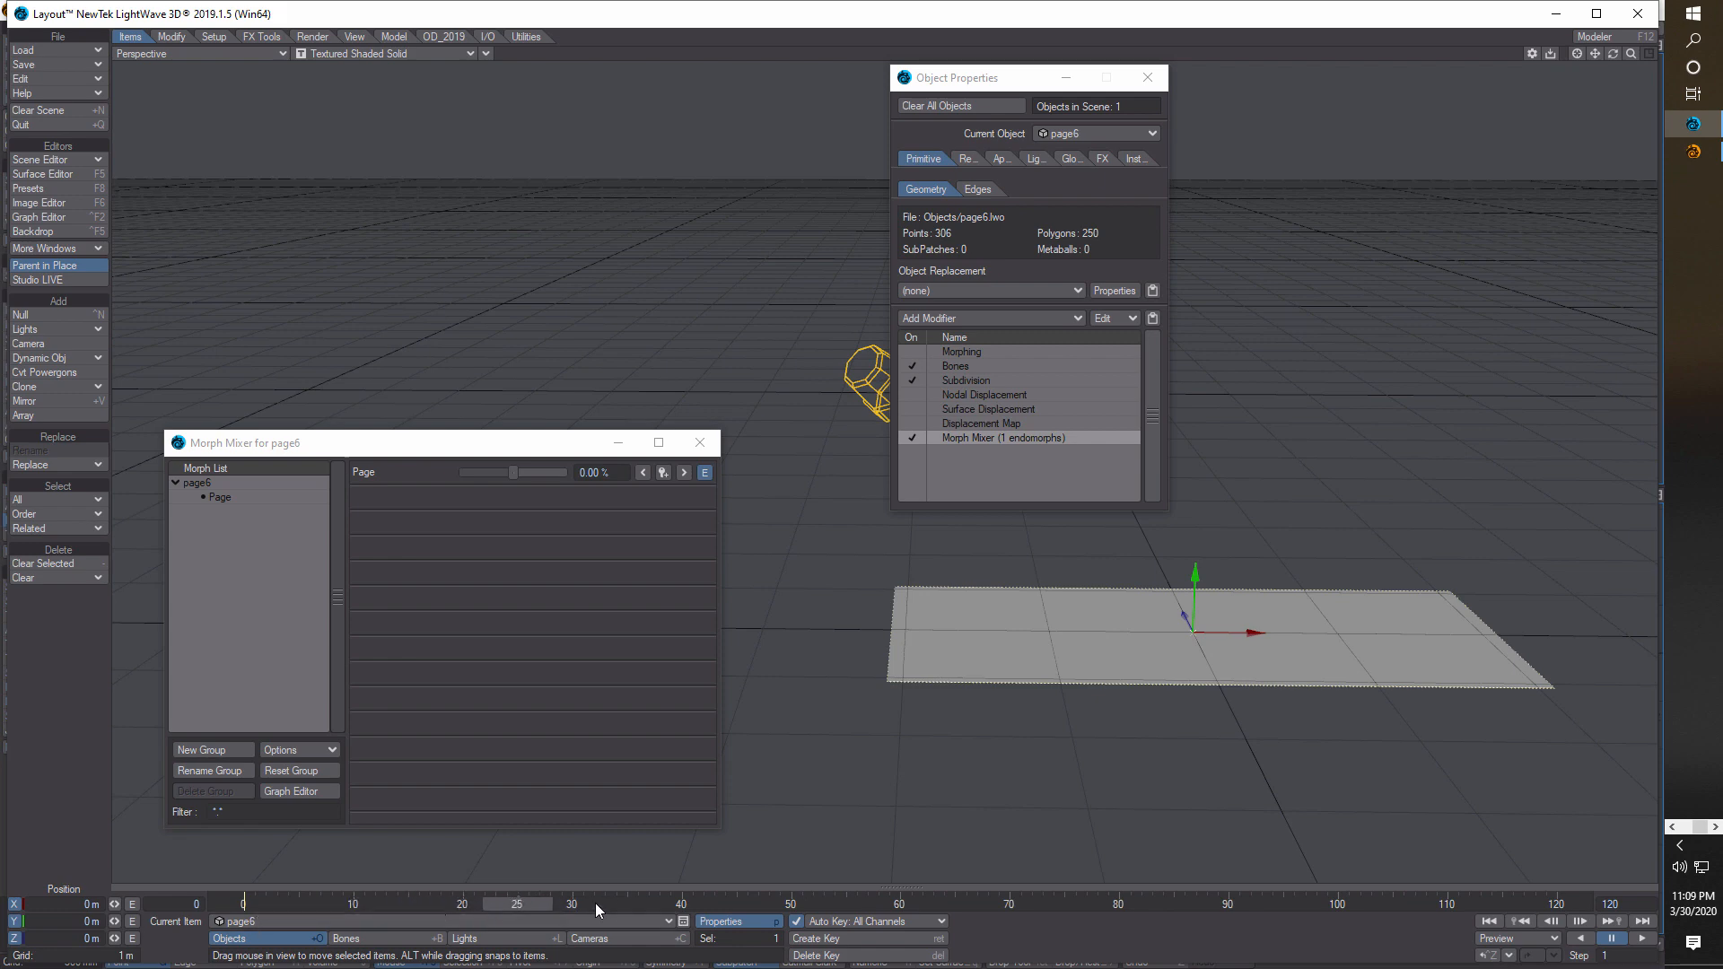
click(245, 497)
drag(516, 472, 567, 481)
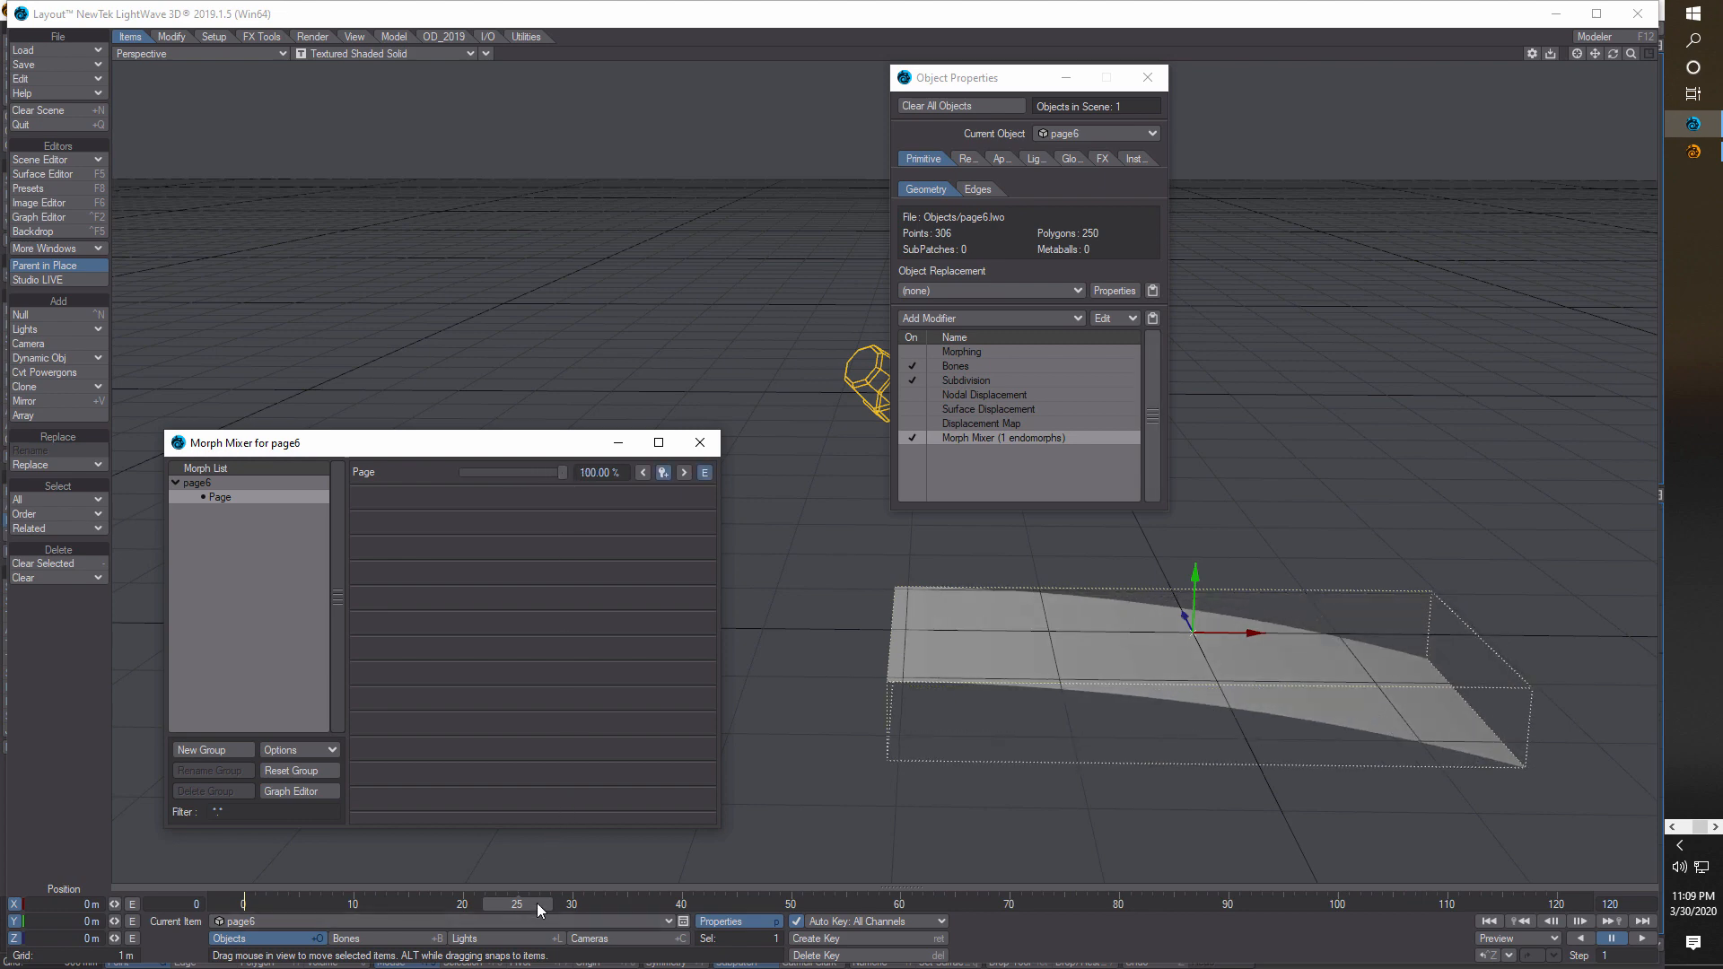
- Set the Page morph to 0% at frame 50 and close the Morph Mixer
drag(537, 904, 790, 904)
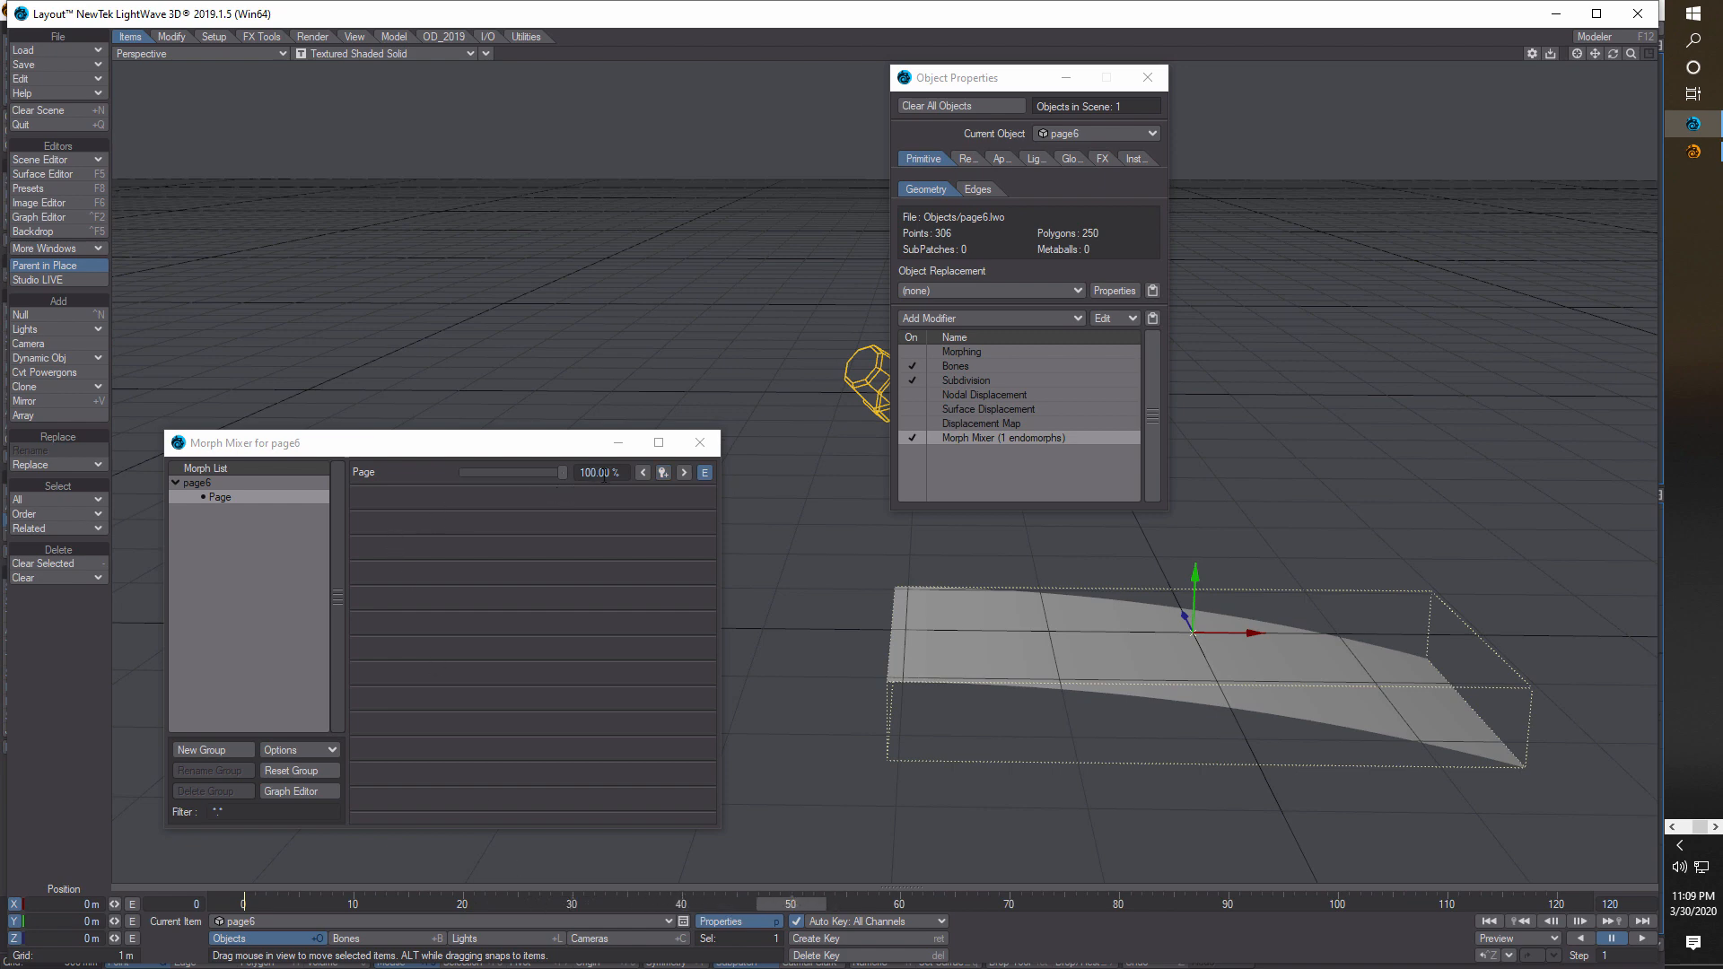
click(600, 472)
text(0)
key(Return)
click(723, 456)
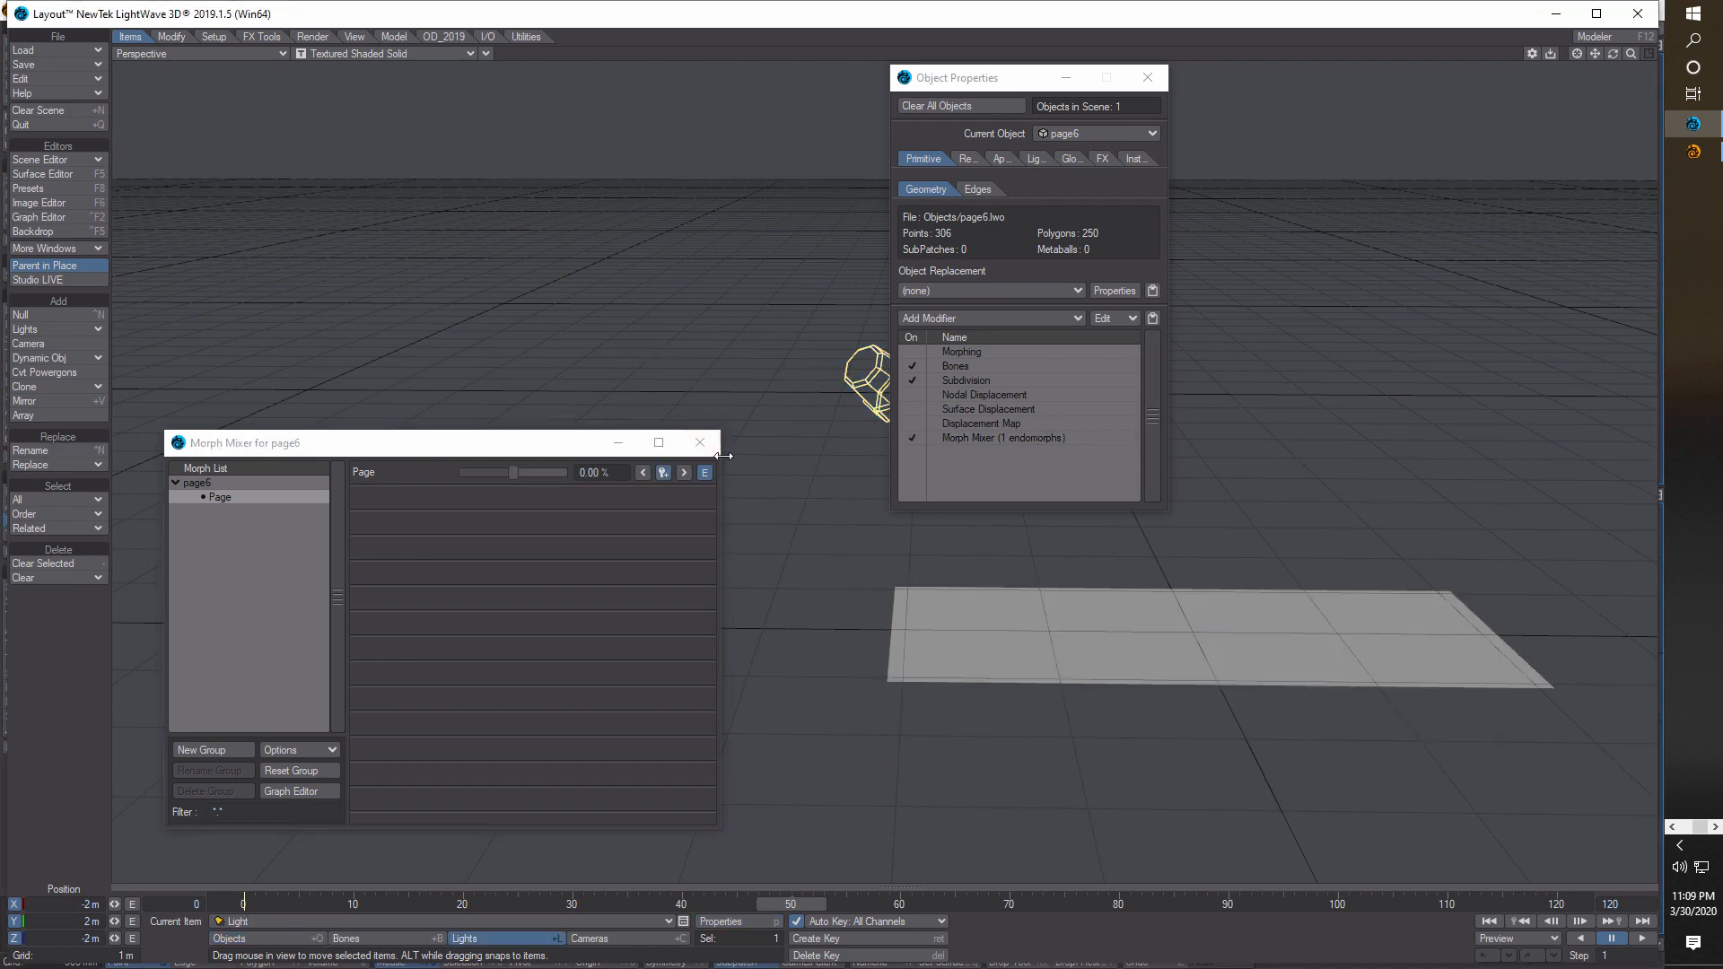
click(700, 442)
- Play back the page morph animation, stop it, and return to frame 0
click(1642, 938)
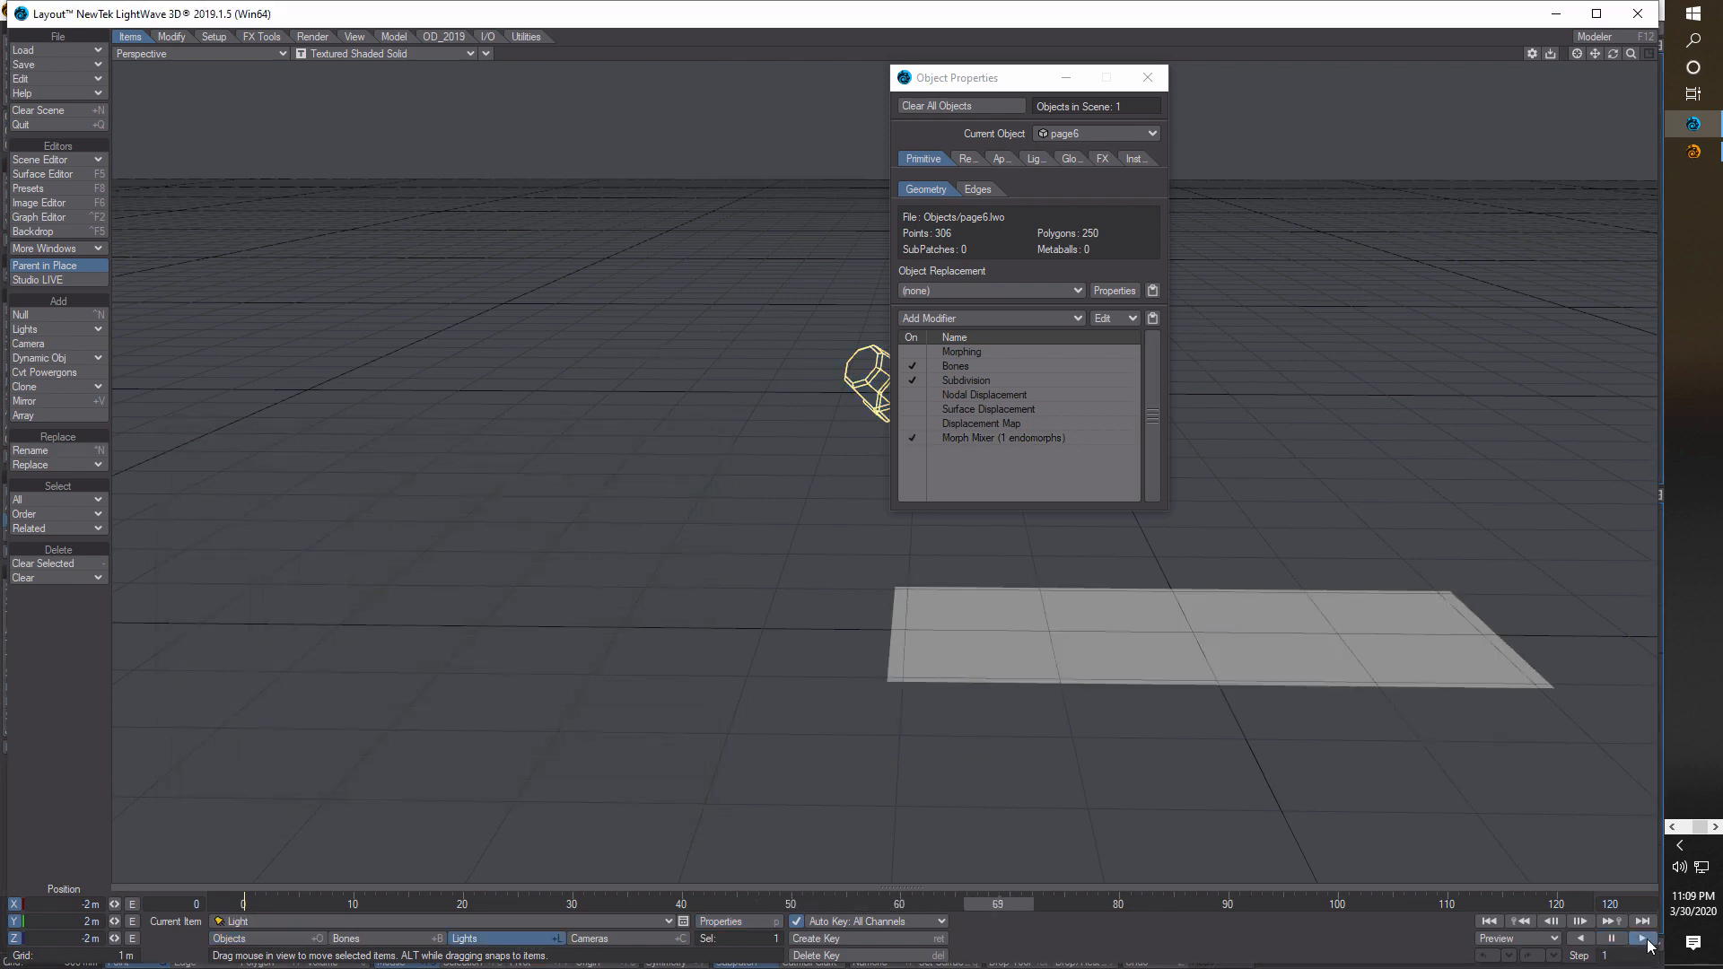
click(1613, 941)
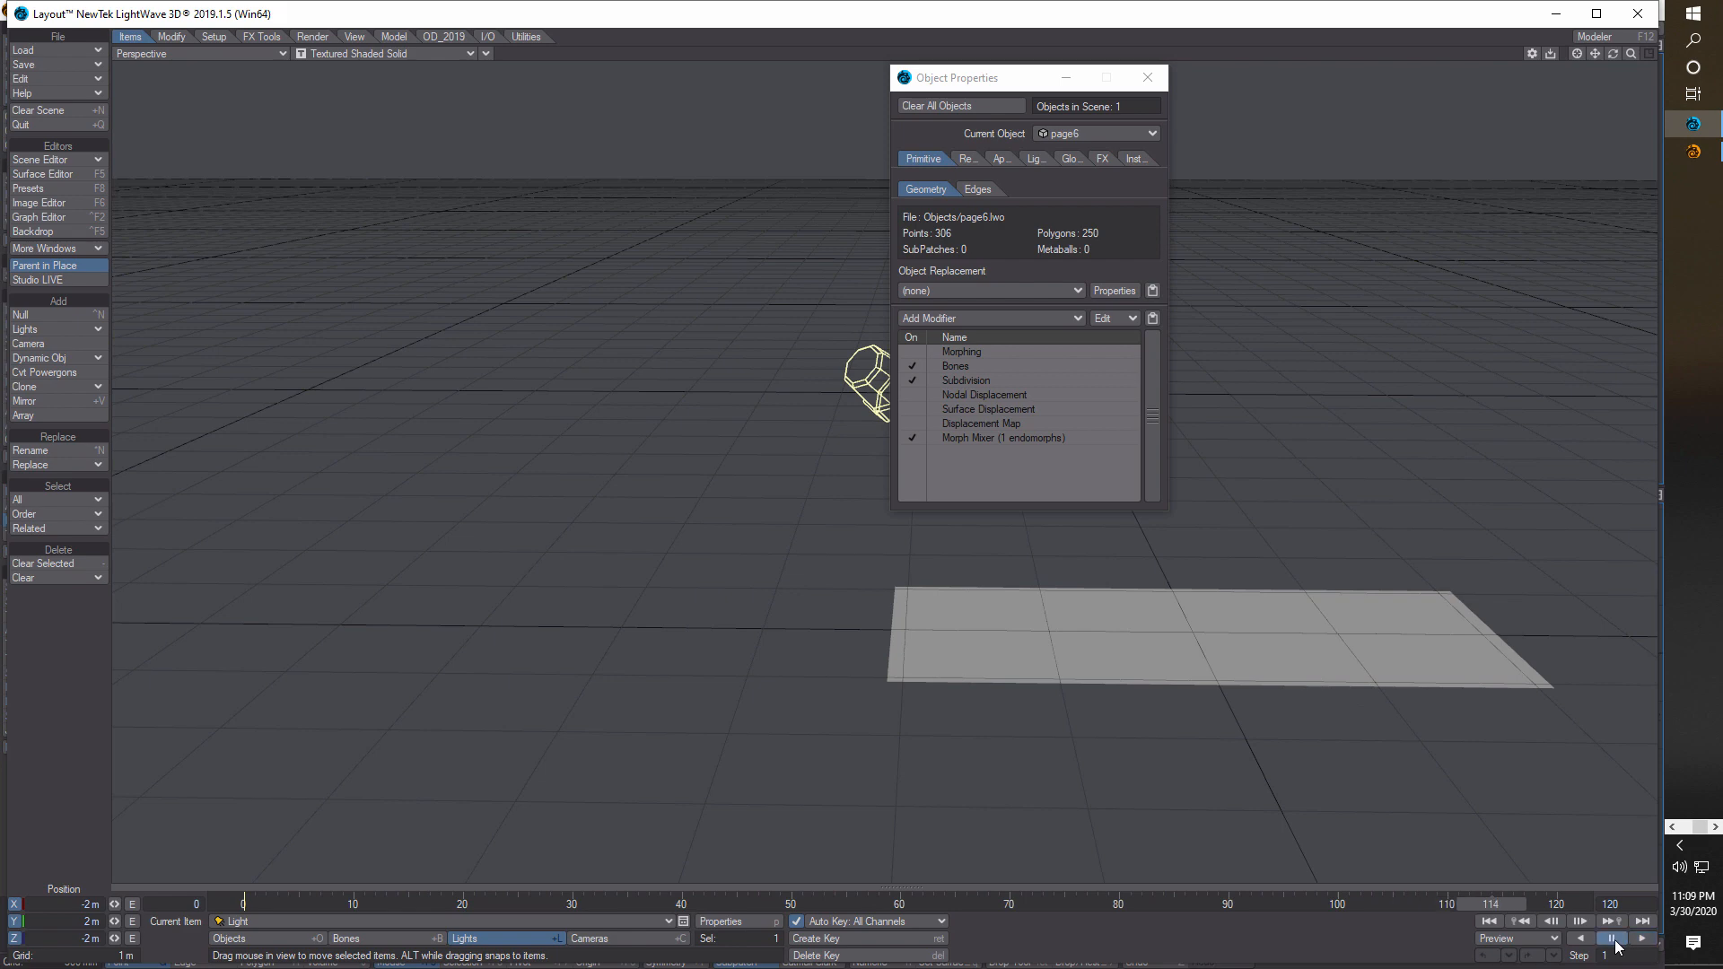
click(1489, 923)
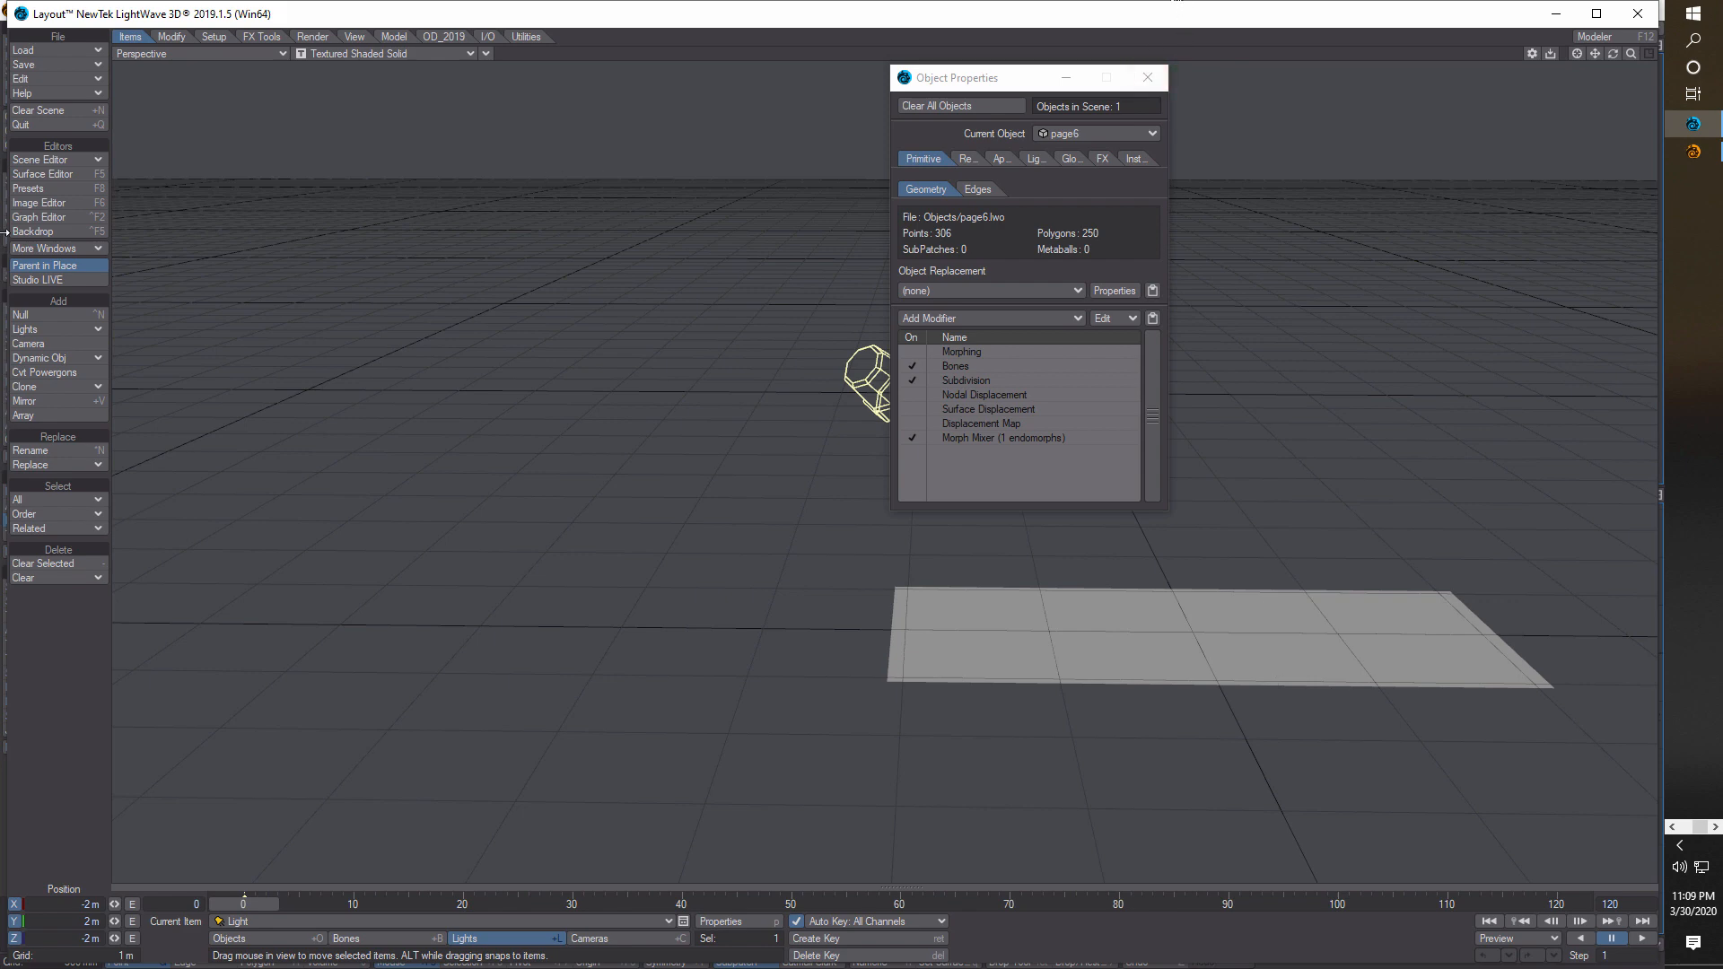
- Add a null object named base to the scene
click(39, 314)
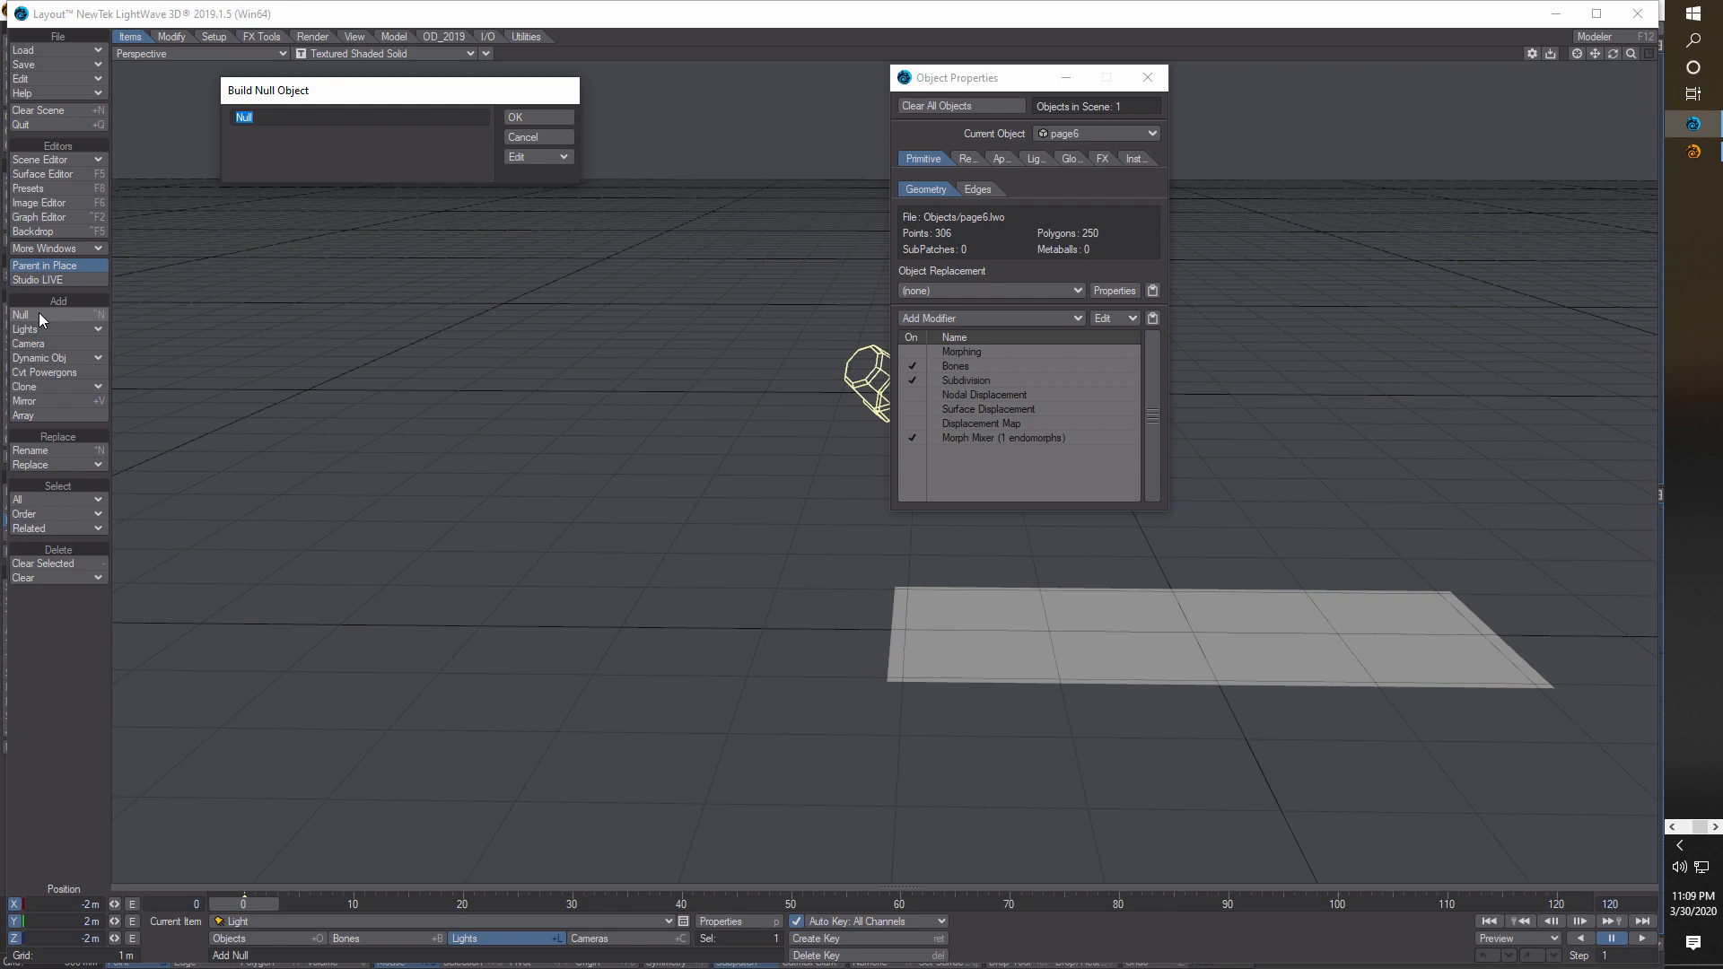
text(base)
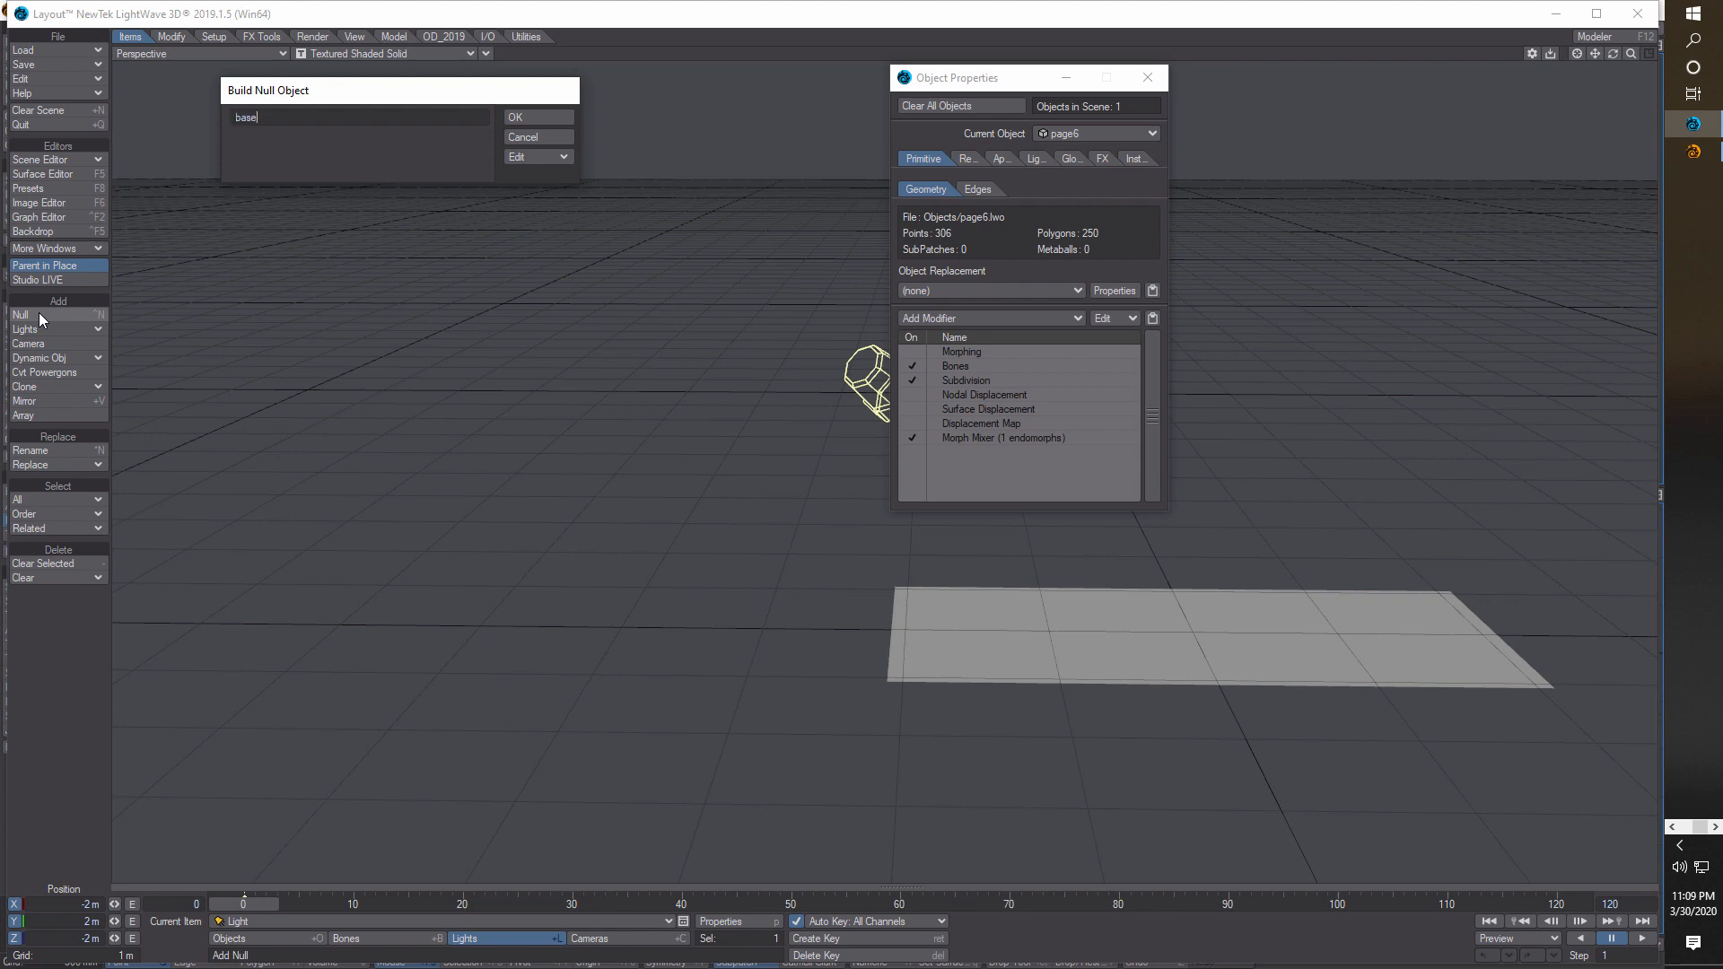
click(538, 118)
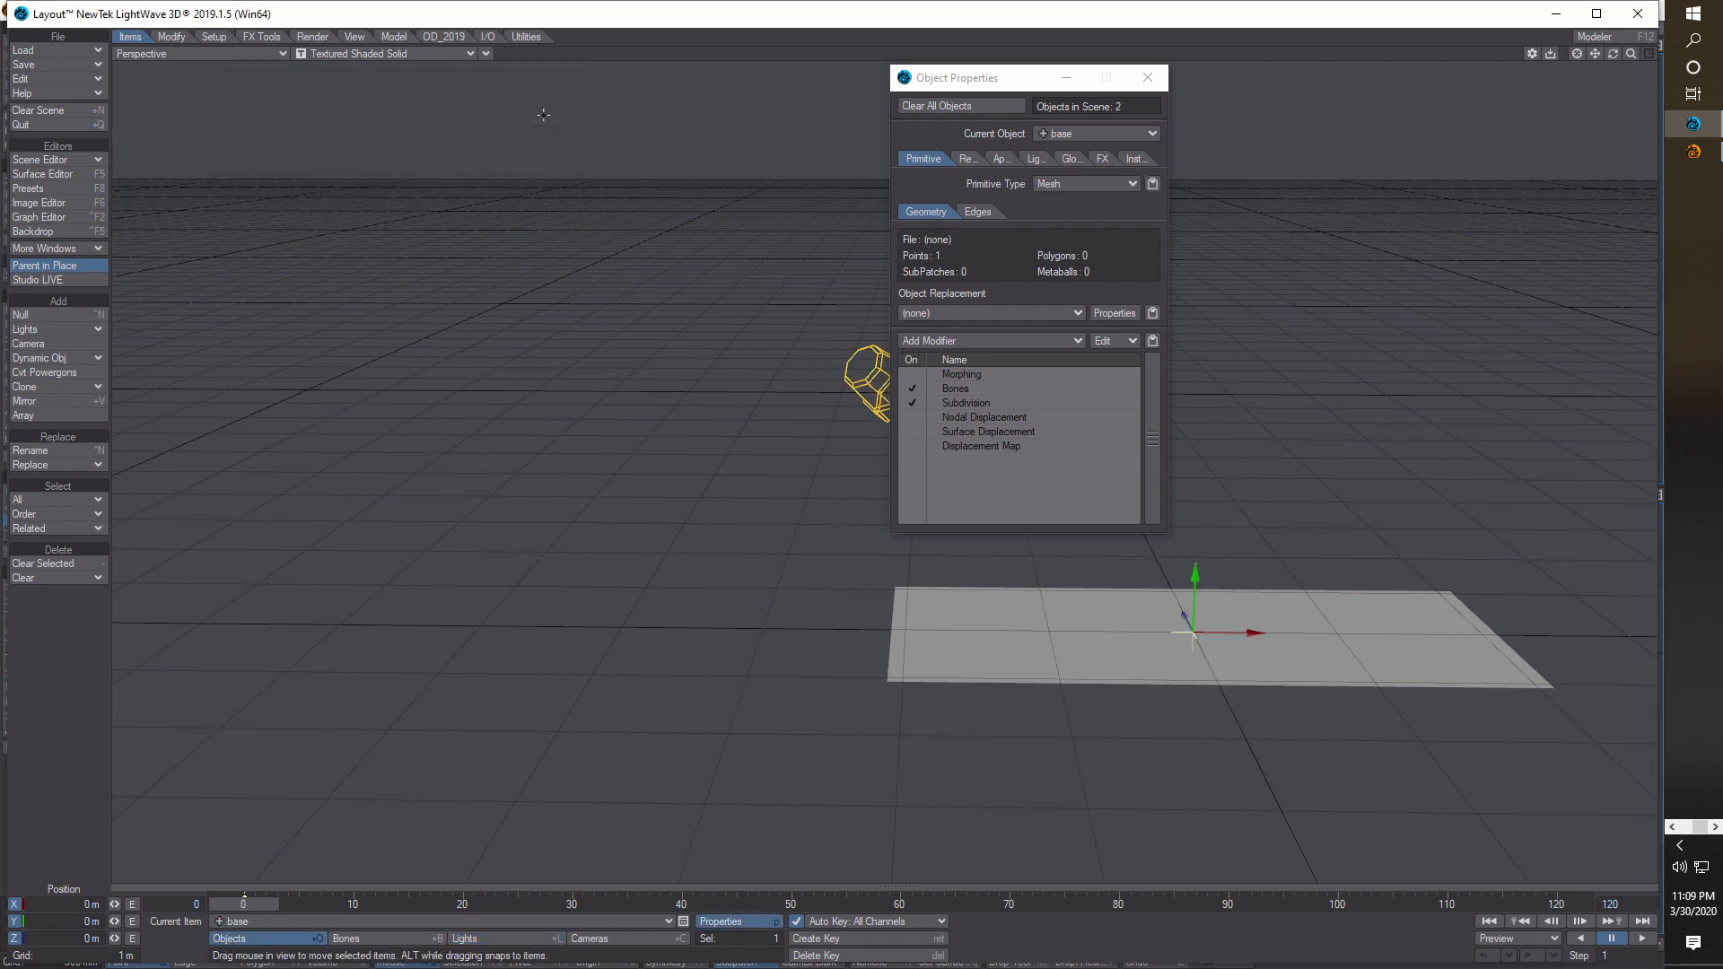
- Save the scene under the new name page_test2
click(76, 66)
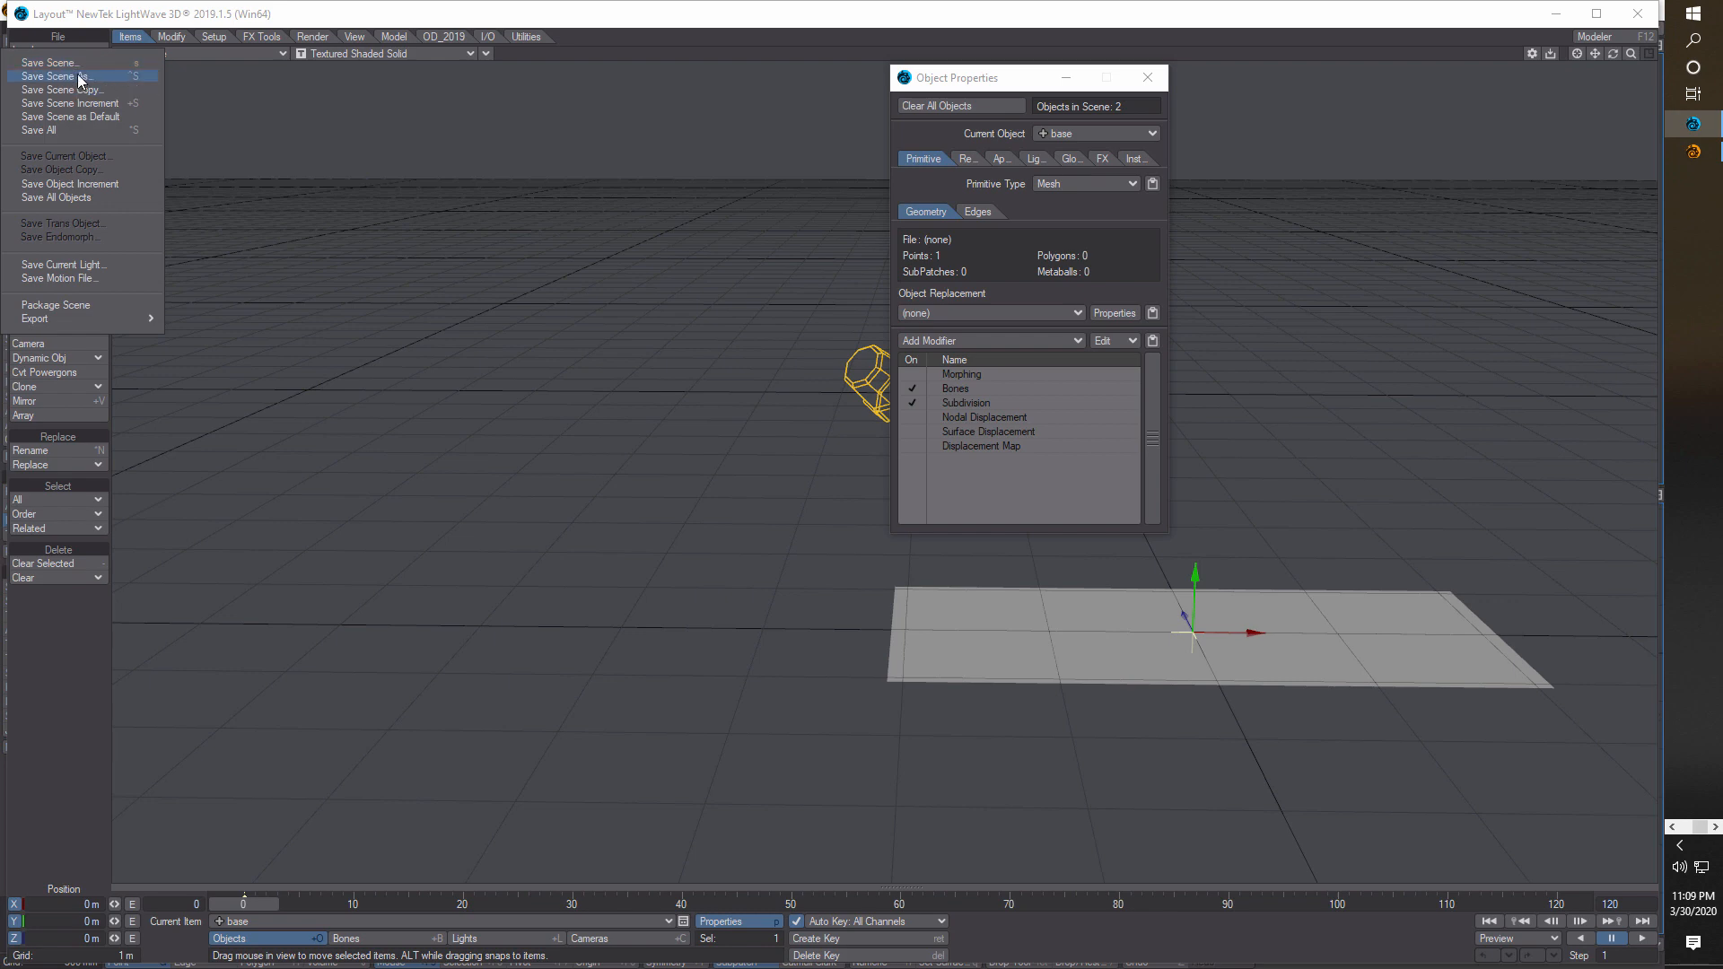
click(79, 78)
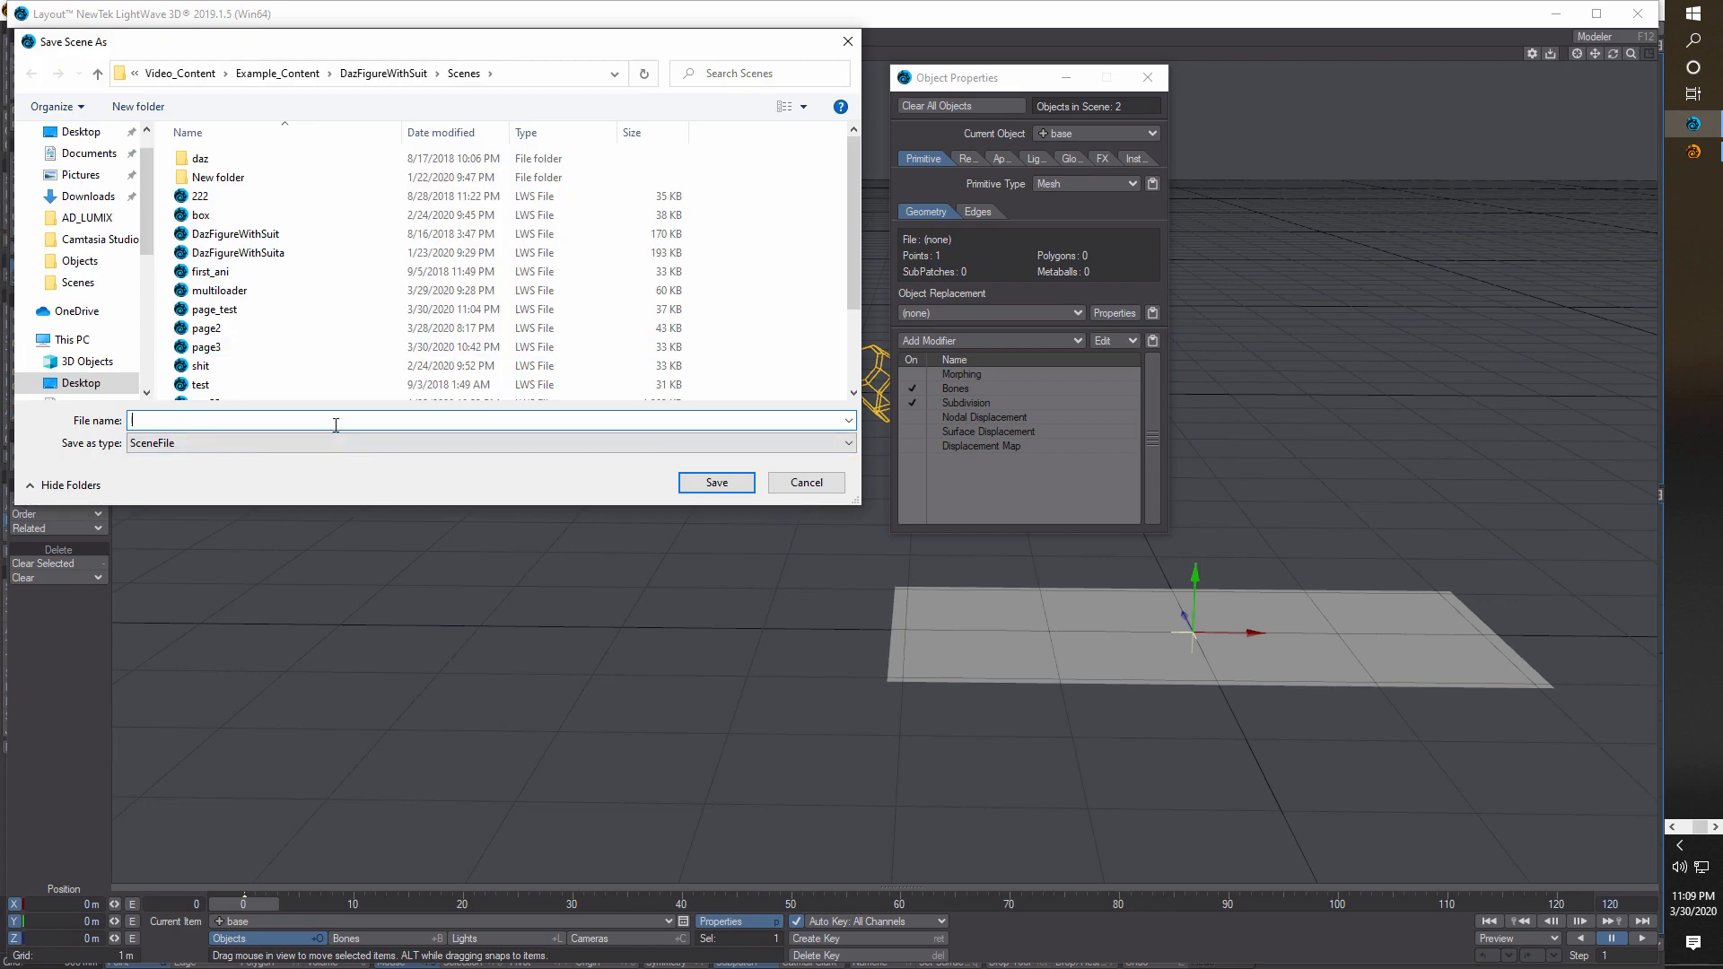
text(page)
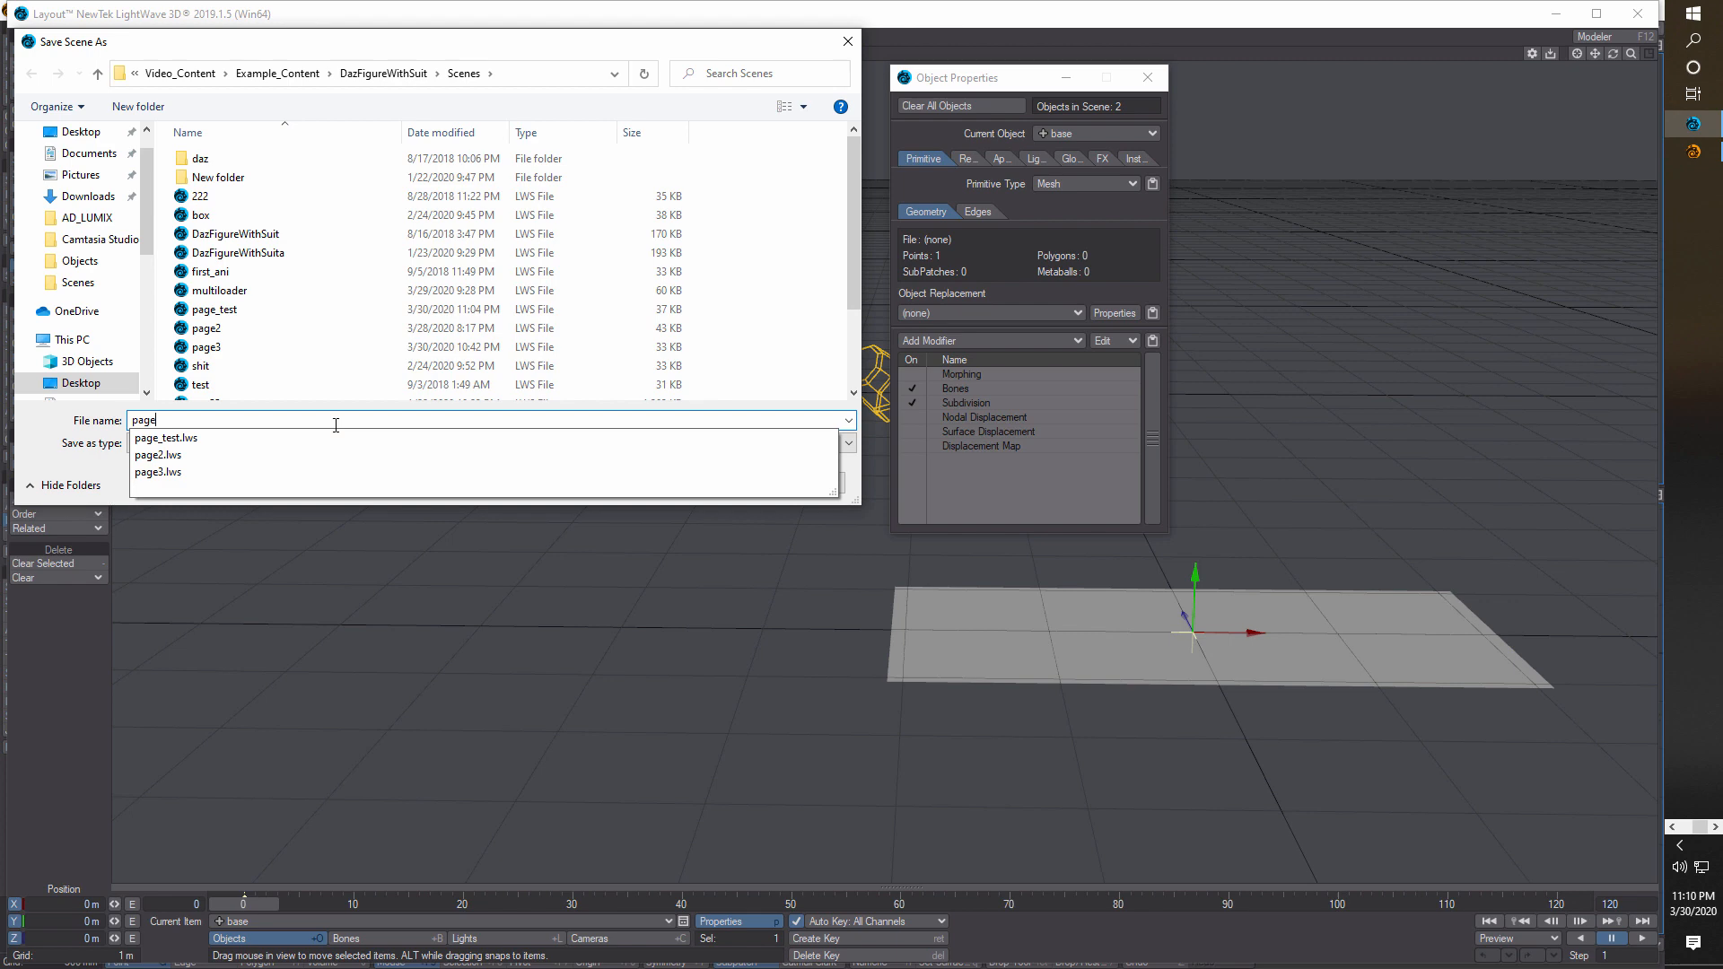
text(_test2)
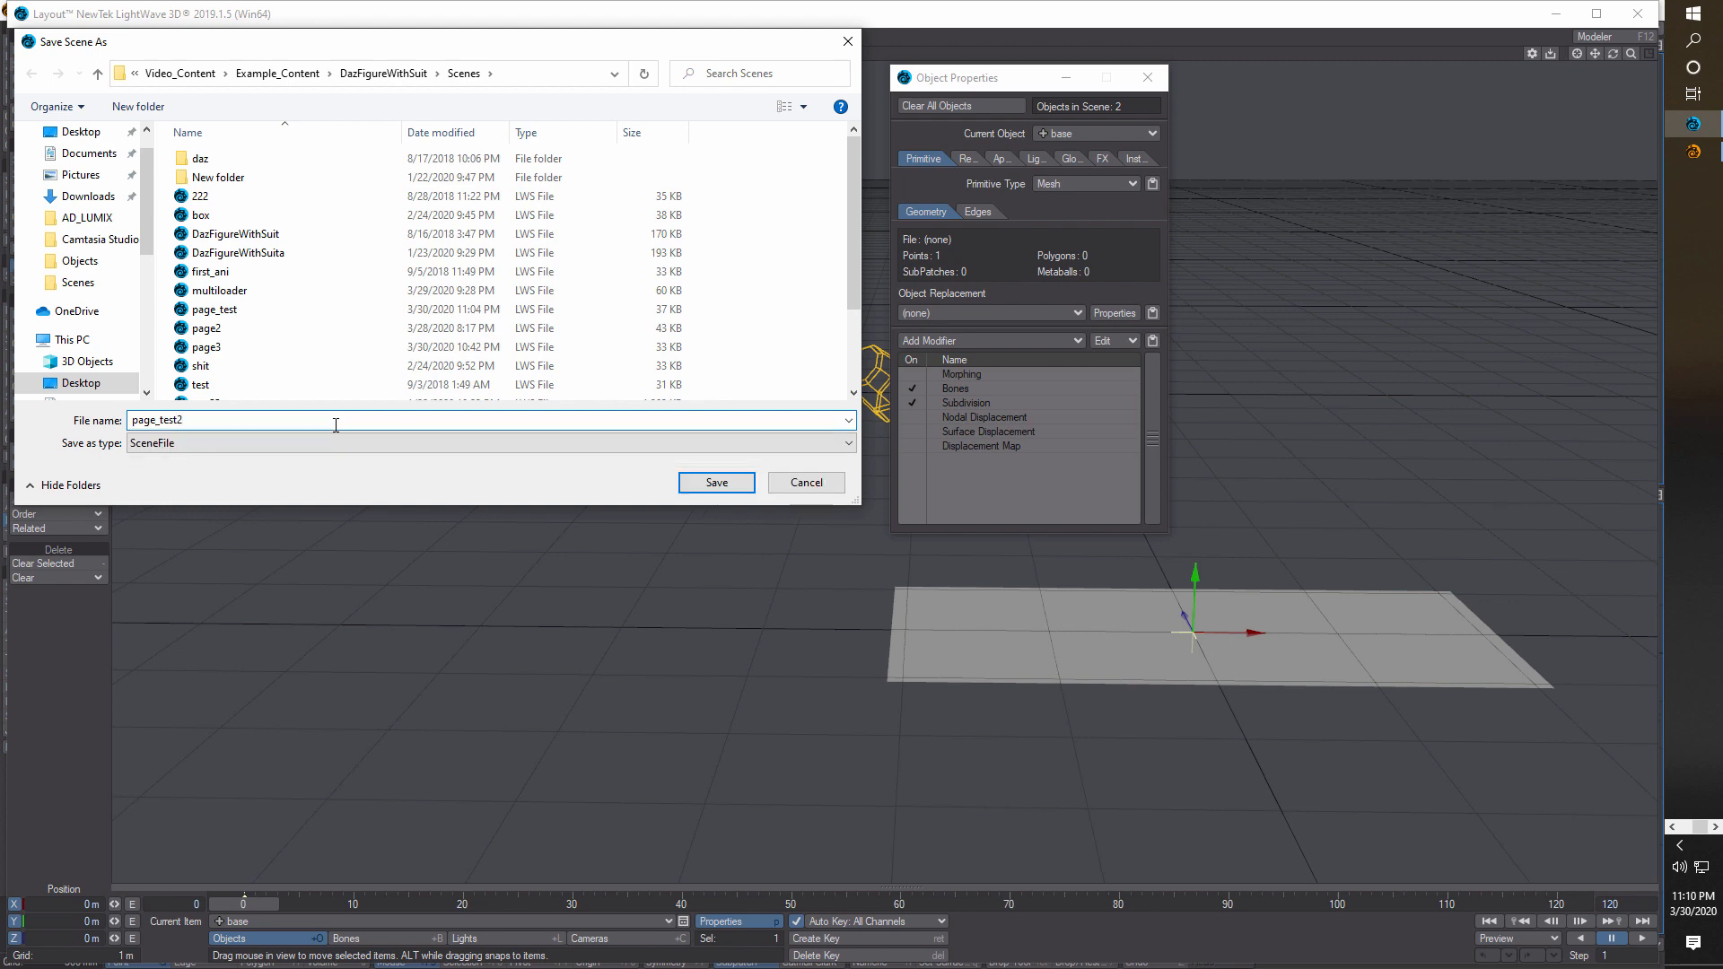
click(732, 484)
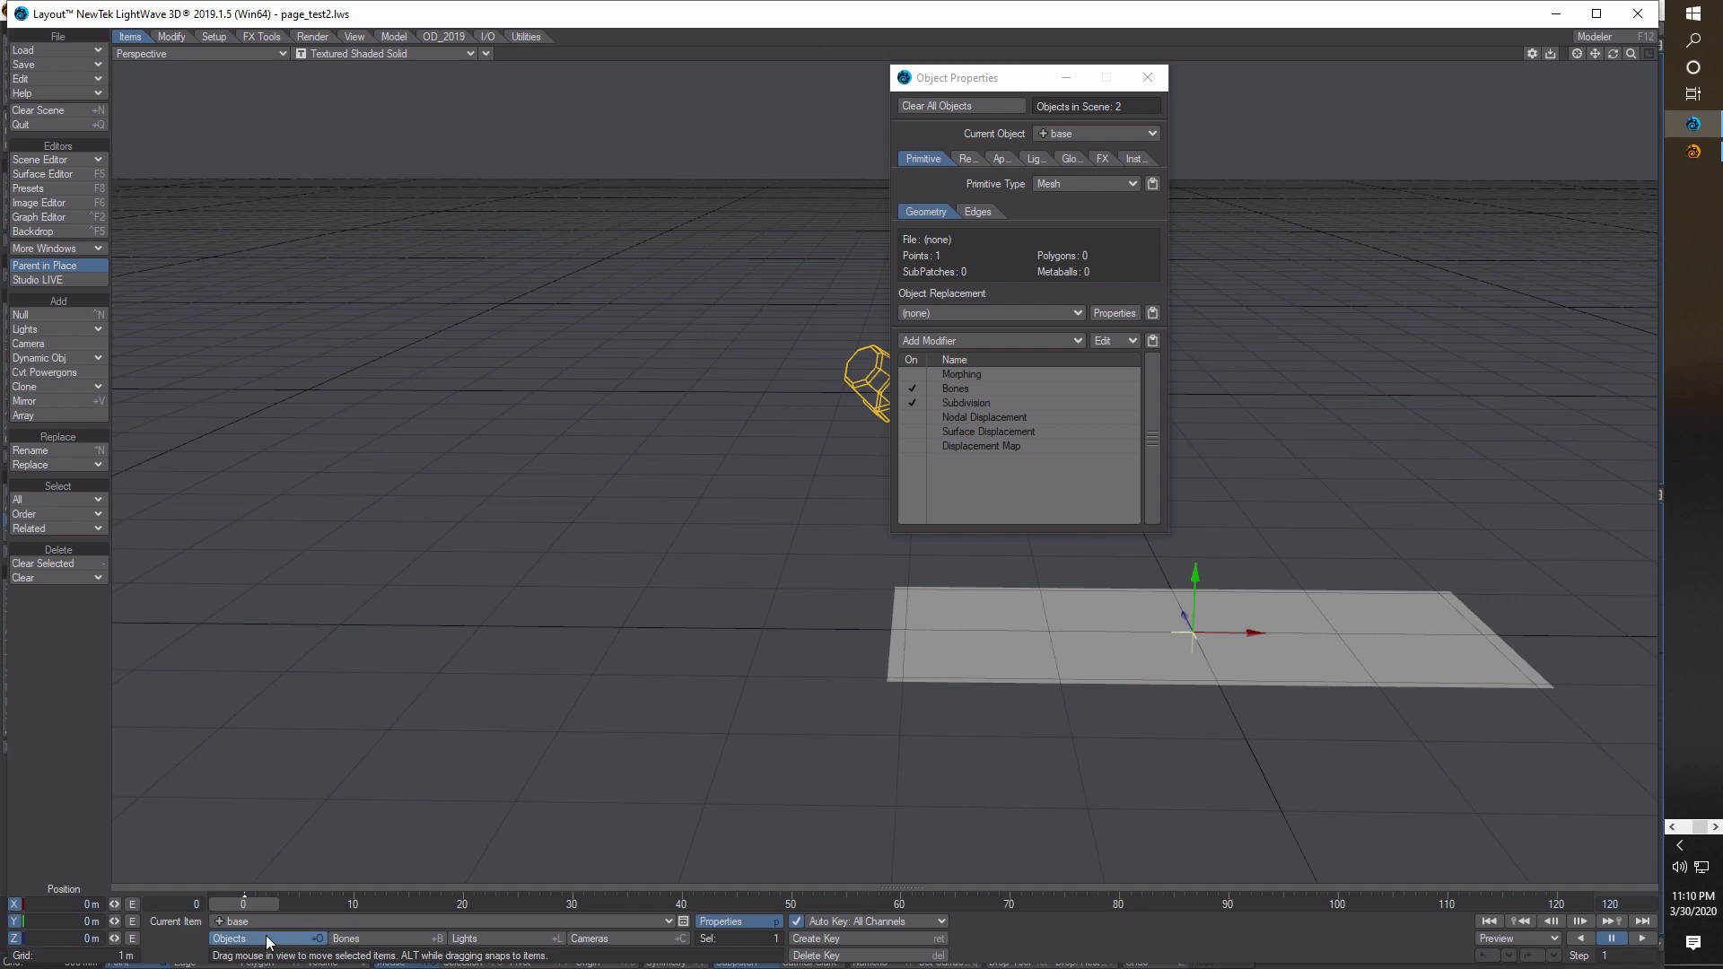
- Move the base null to about -2.08 m in X, and add a null named Handle at about -1.78 m in X
drag(1254, 631, 955, 630)
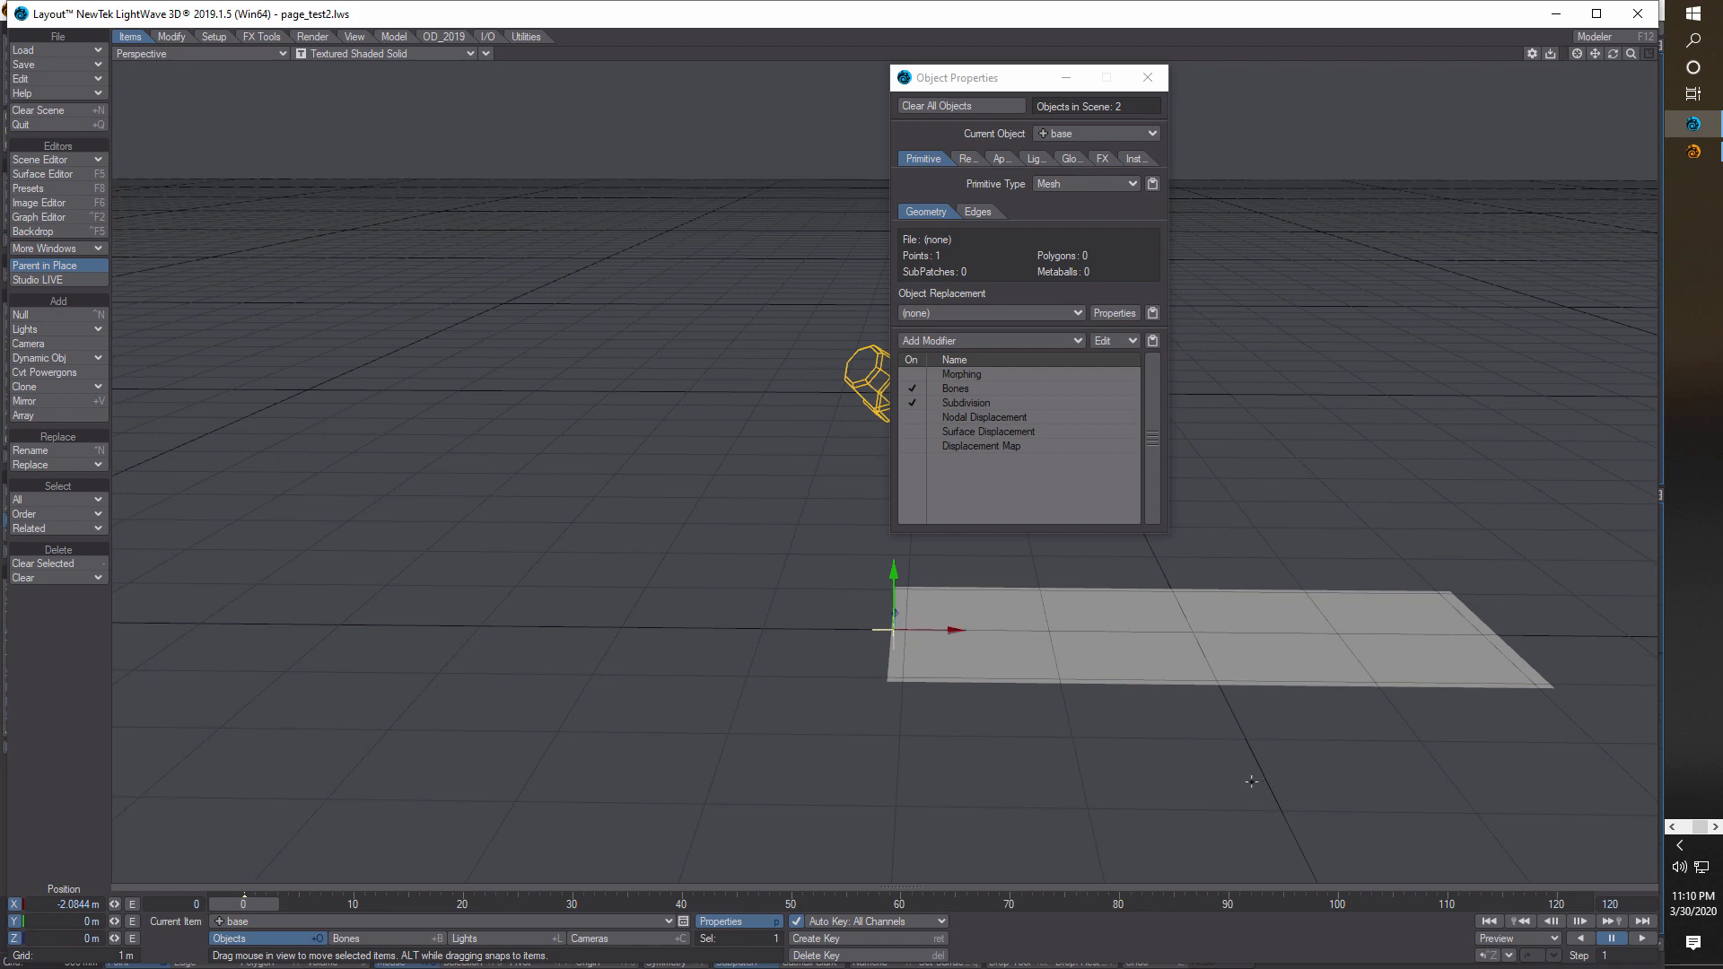
click(36, 314)
text(Handle)
key(Return)
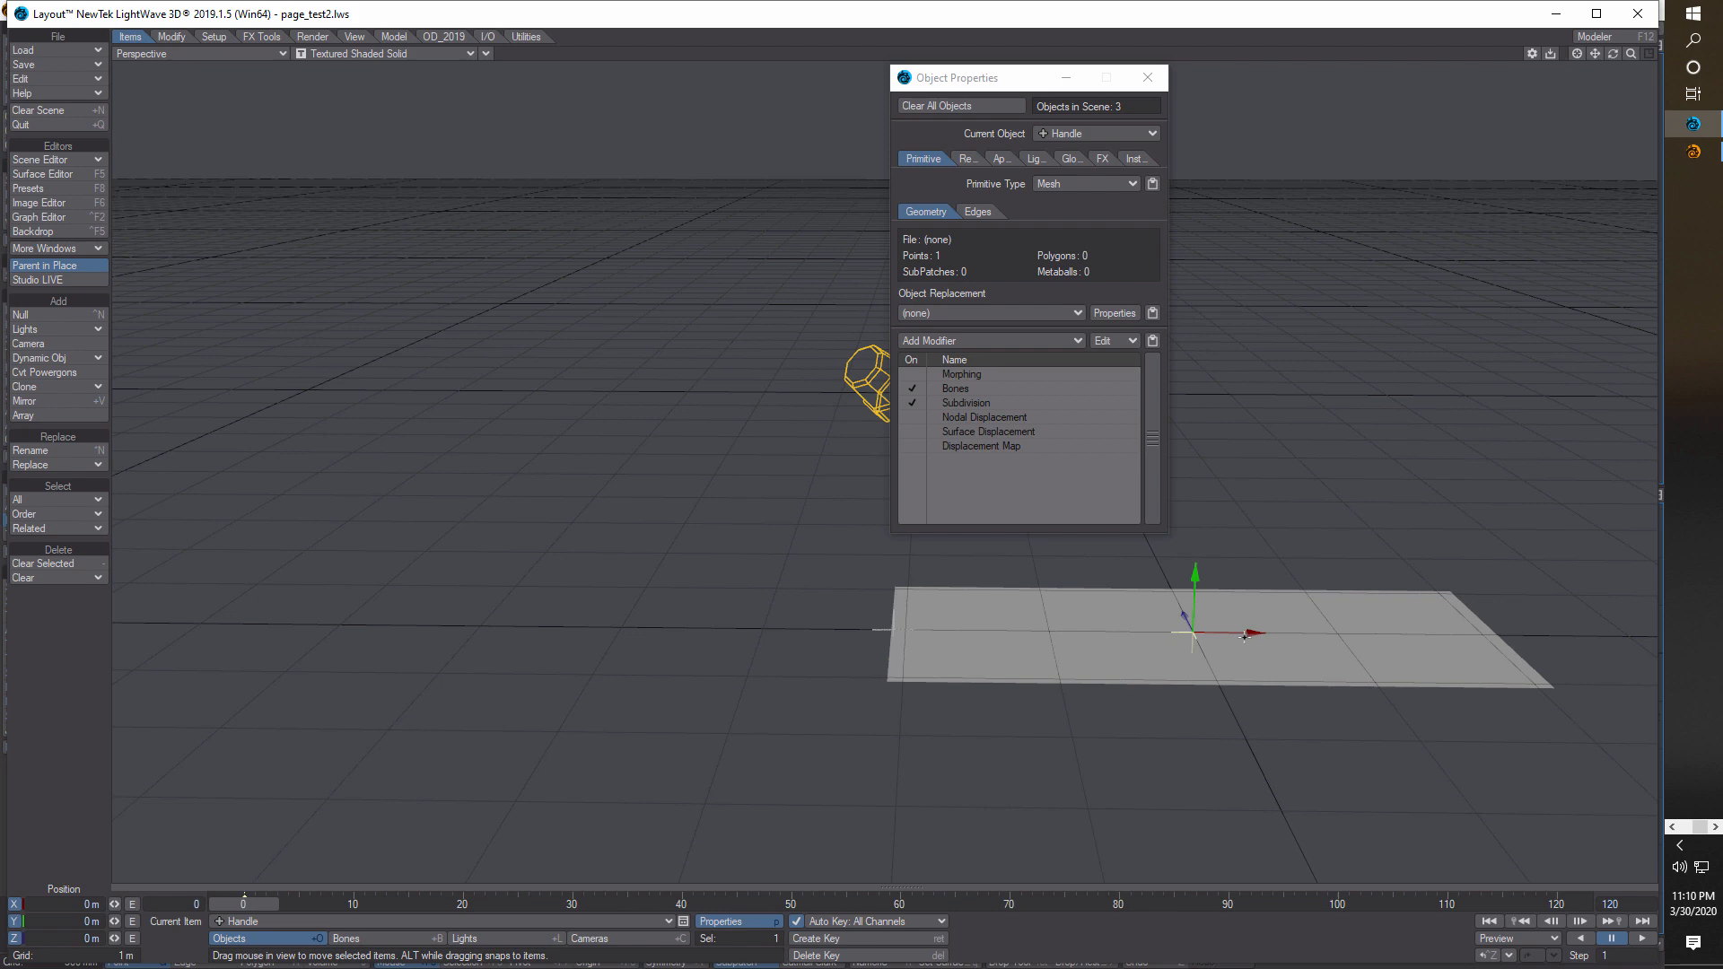
drag(1244, 636, 990, 633)
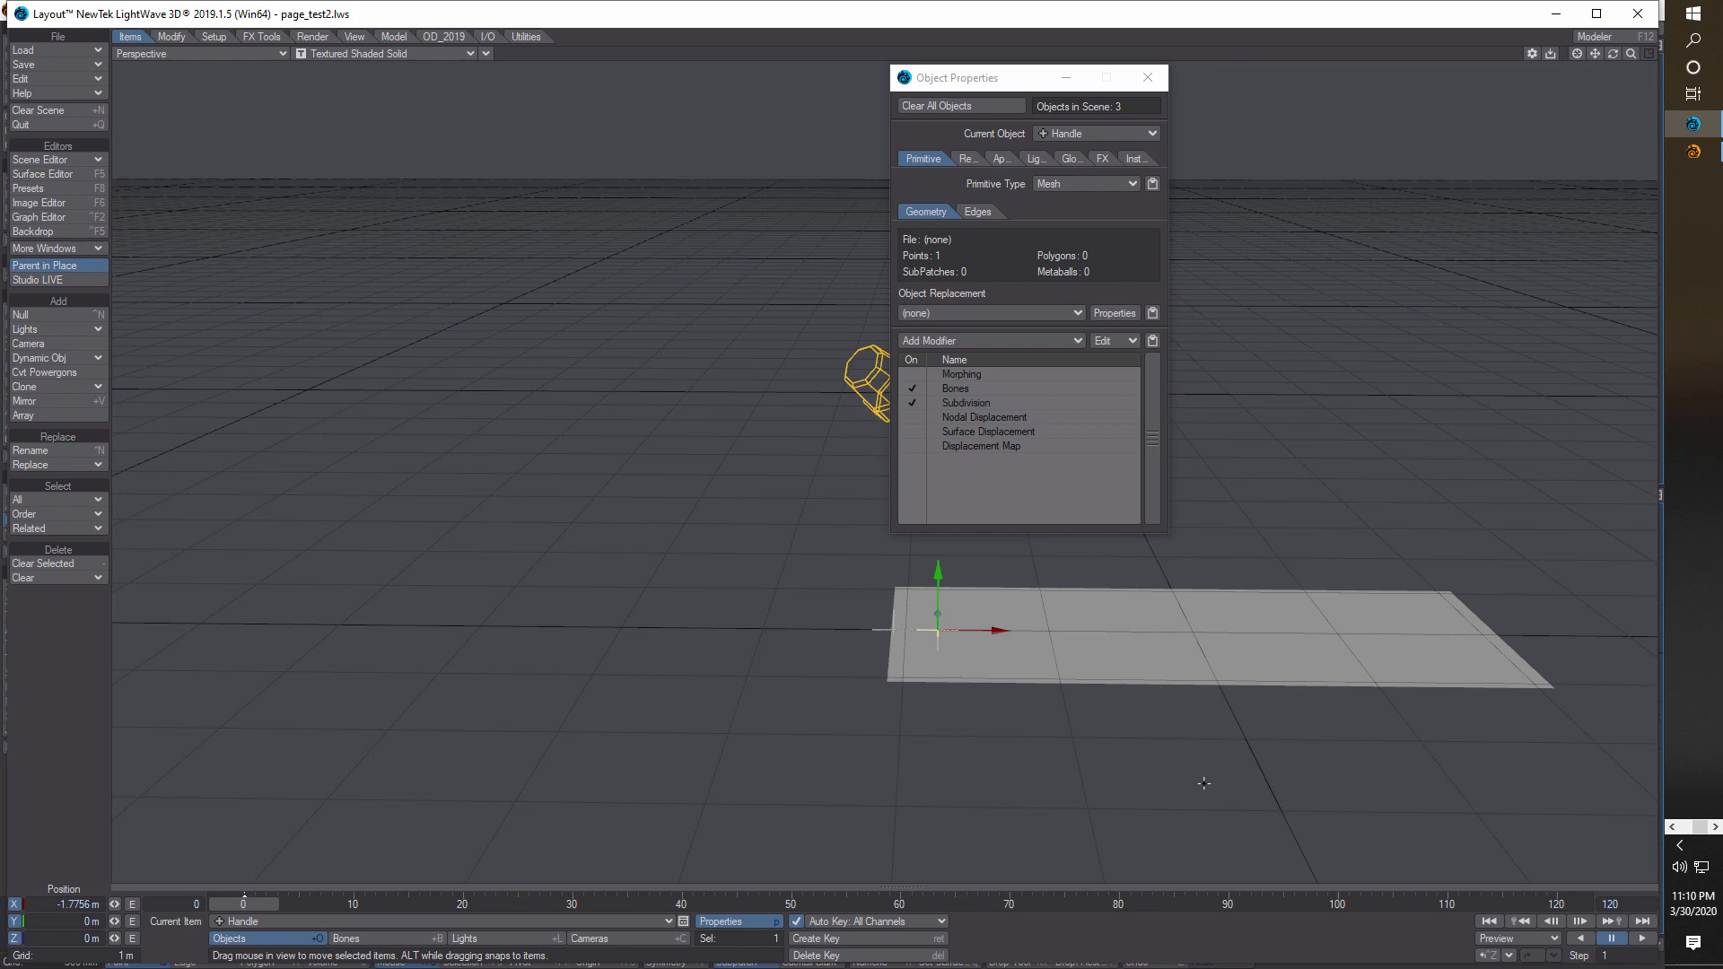
- Configure page6's Bend modifier with base as the effect base, Handle as the effect handle and X as the axis
click(666, 922)
click(669, 898)
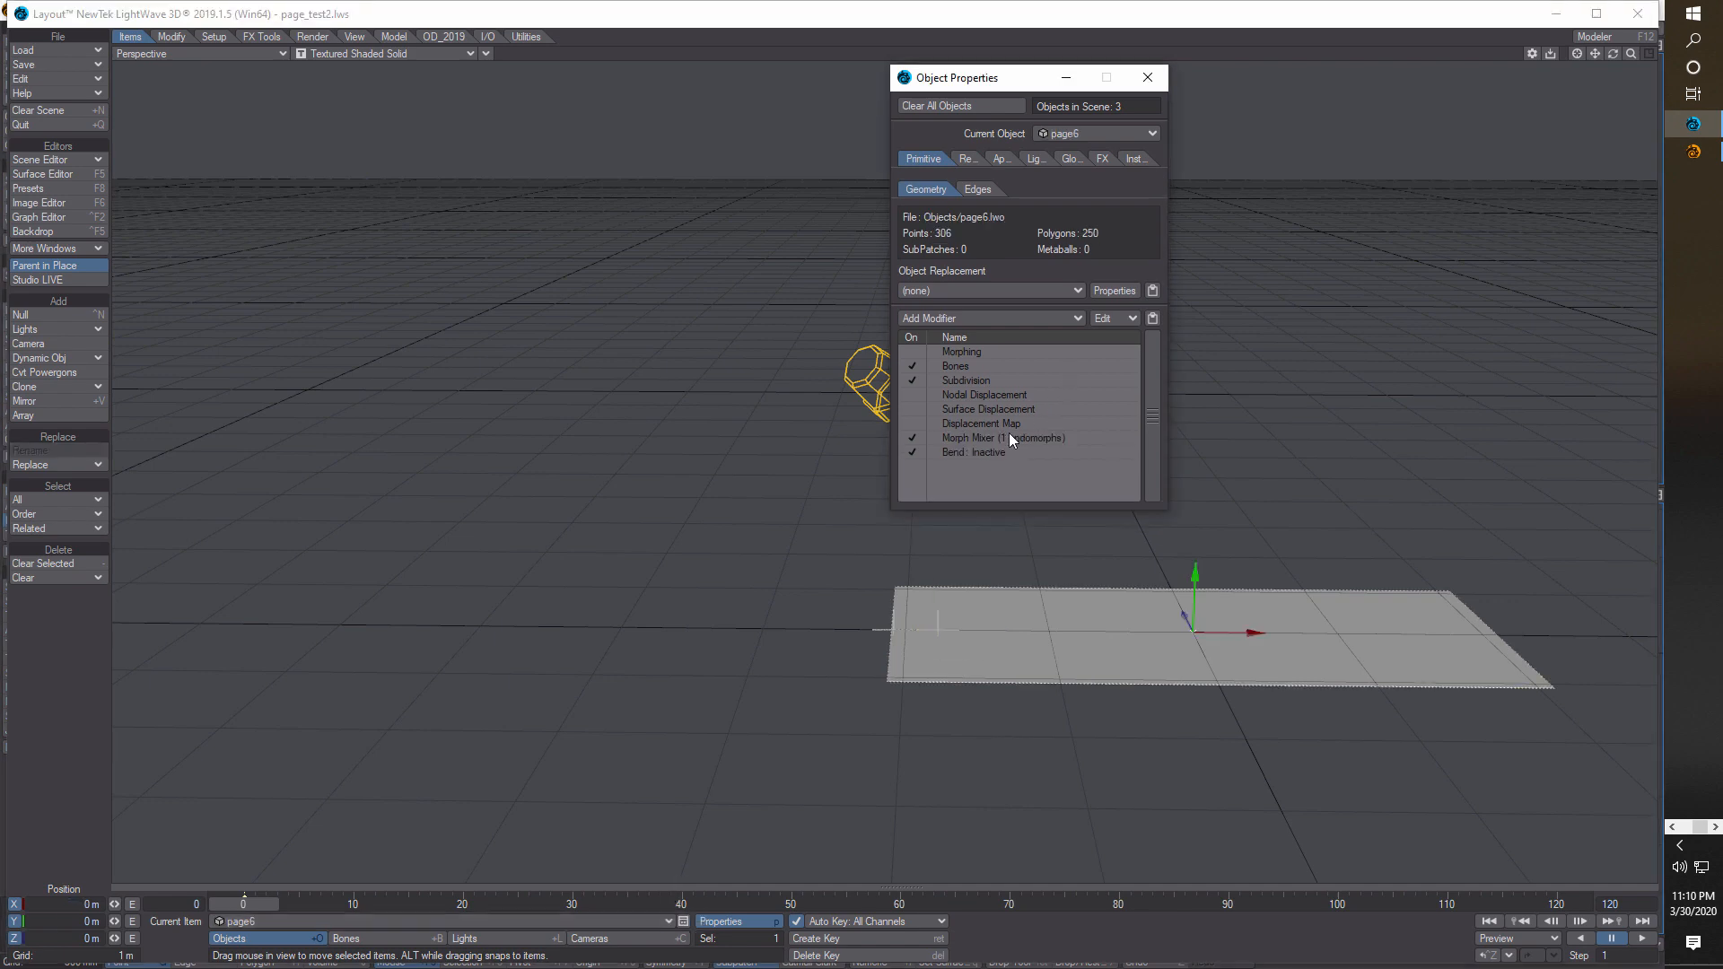
double_click(999, 451)
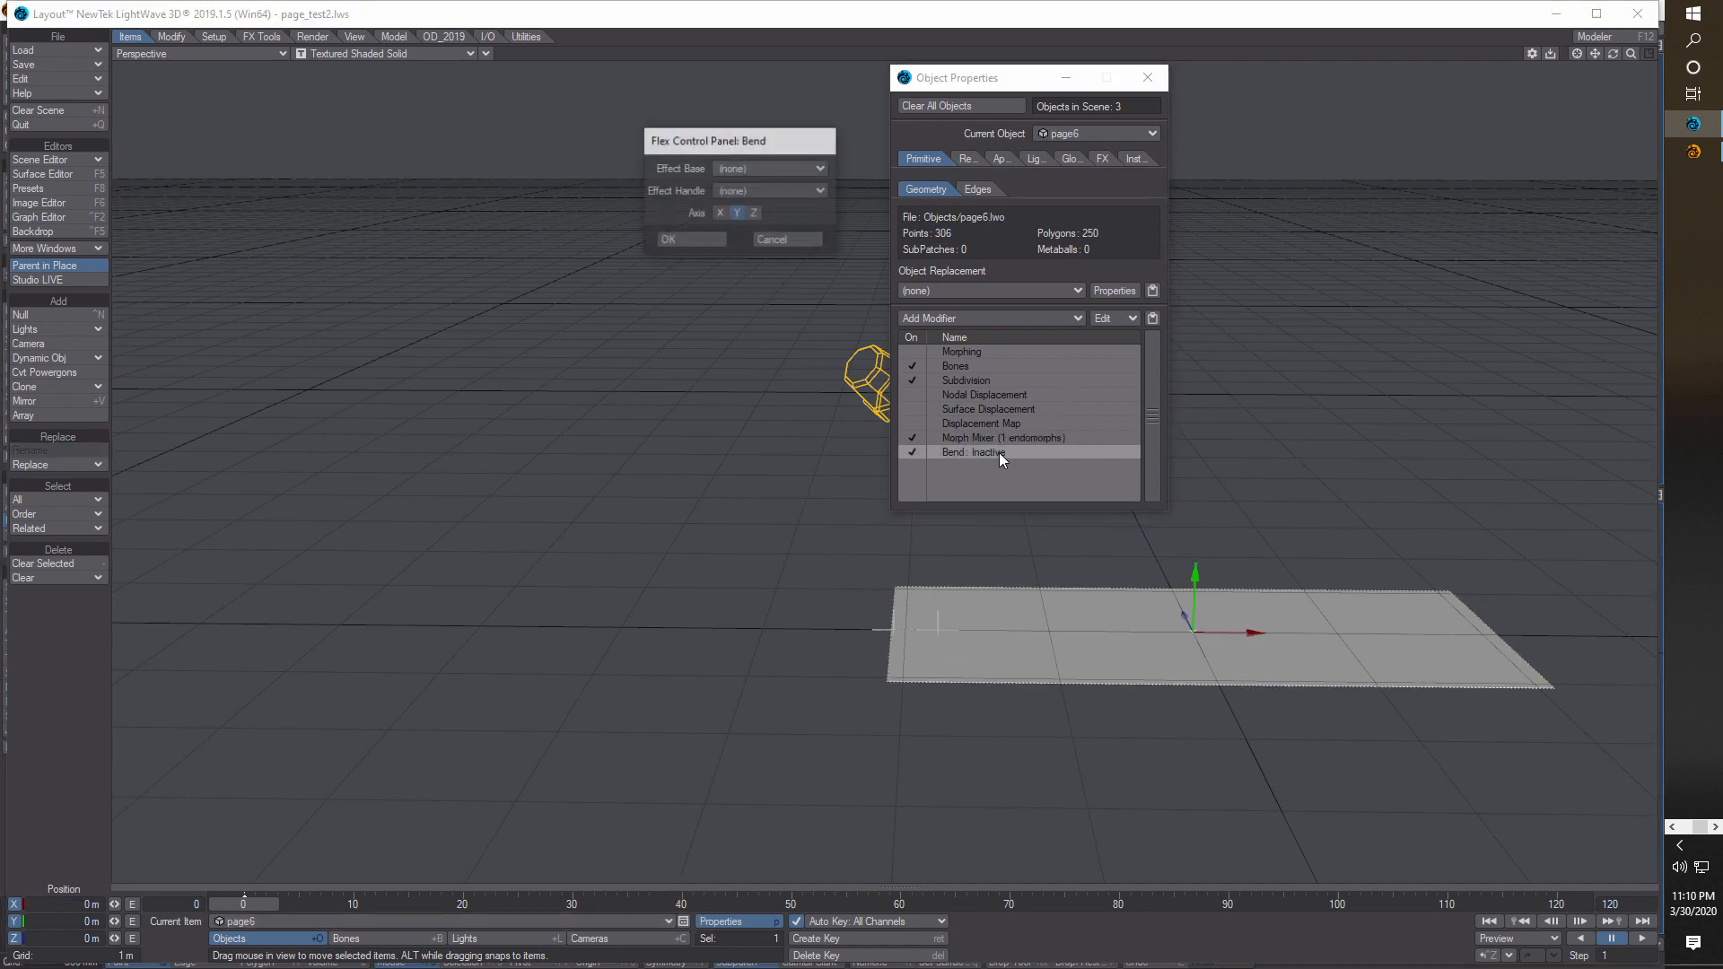
click(815, 170)
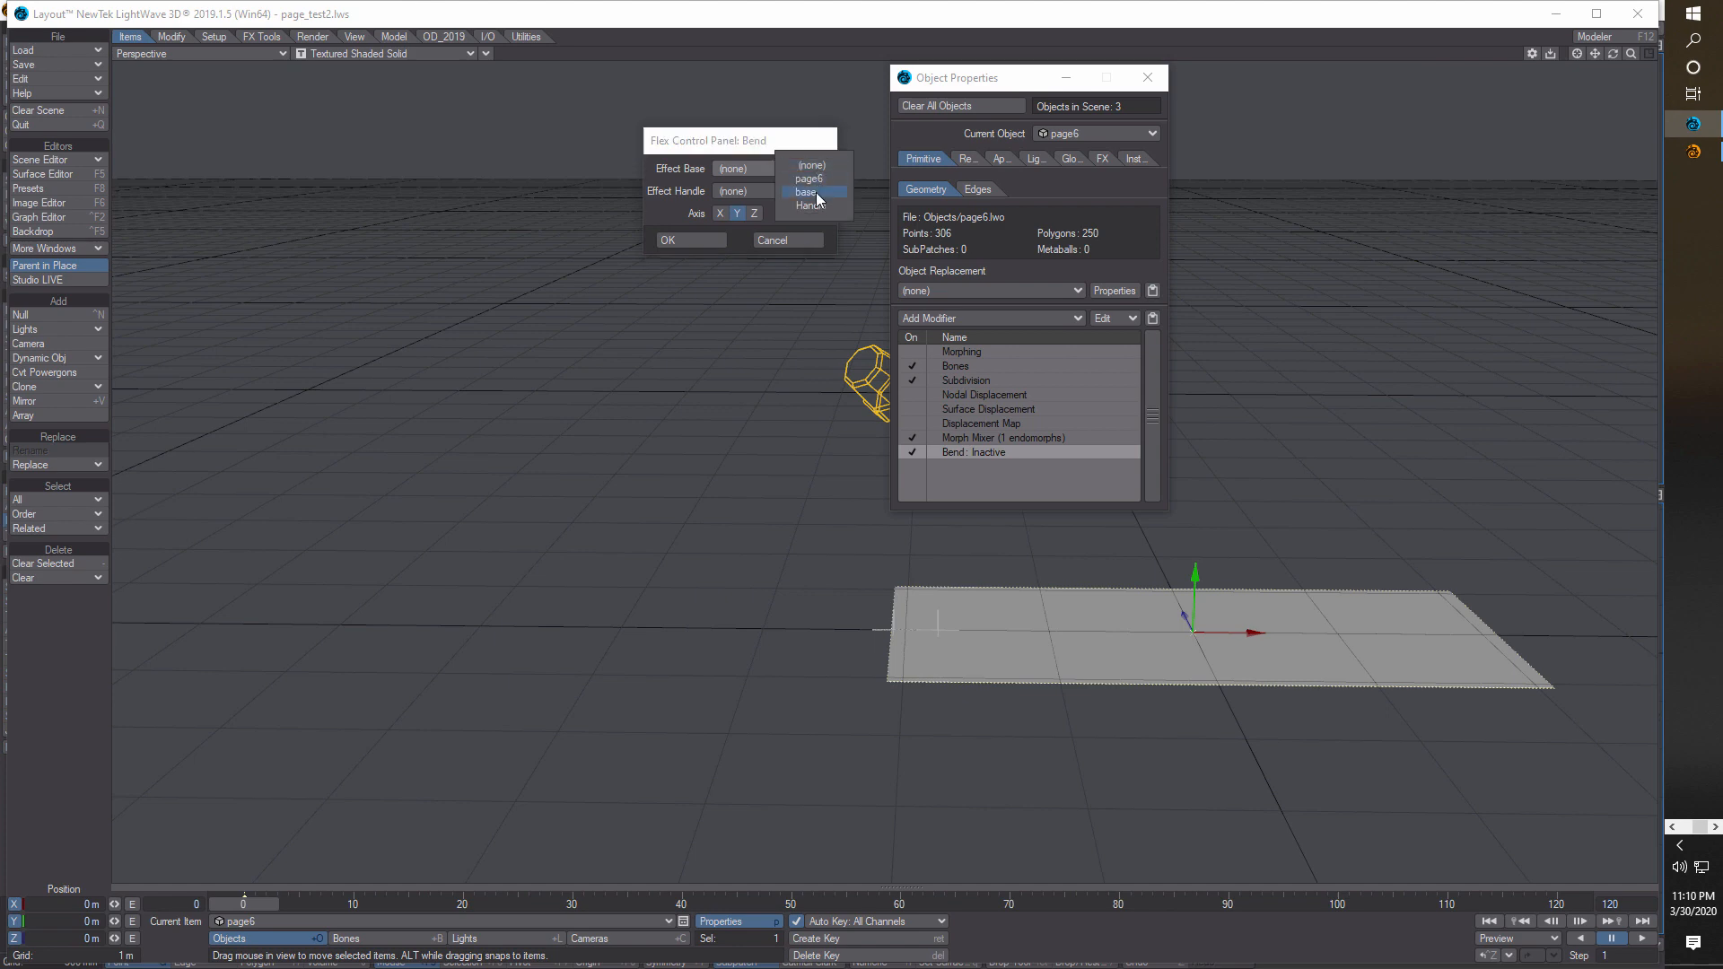
click(818, 193)
click(818, 194)
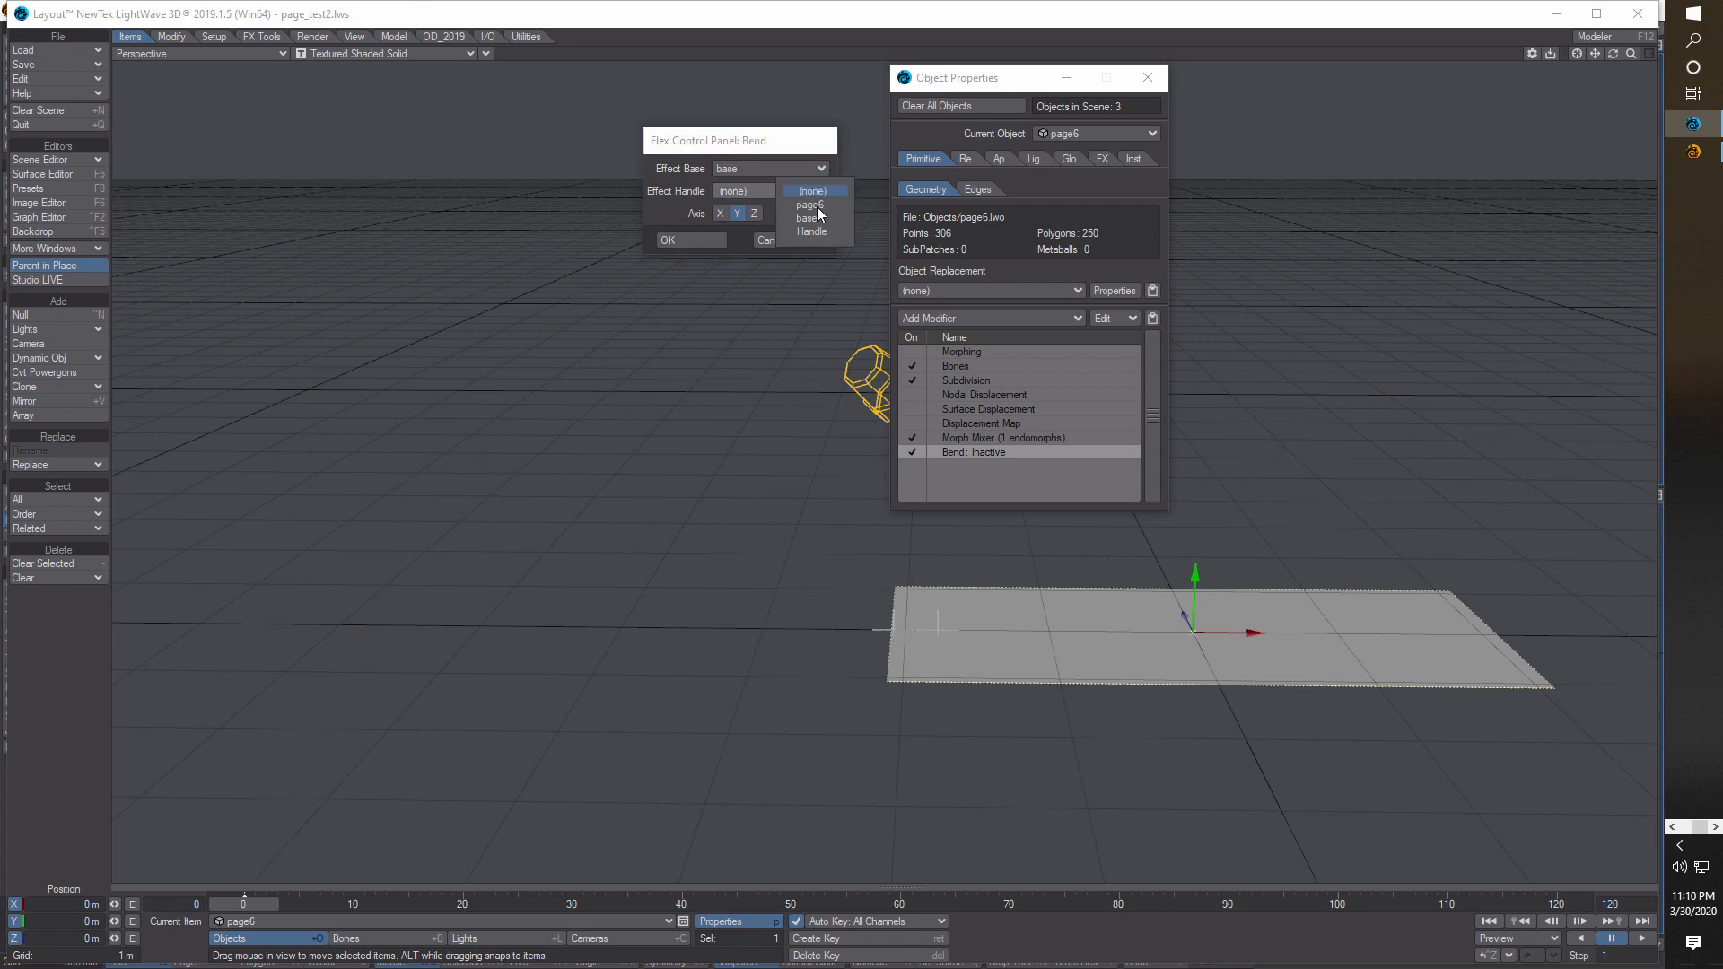
click(812, 232)
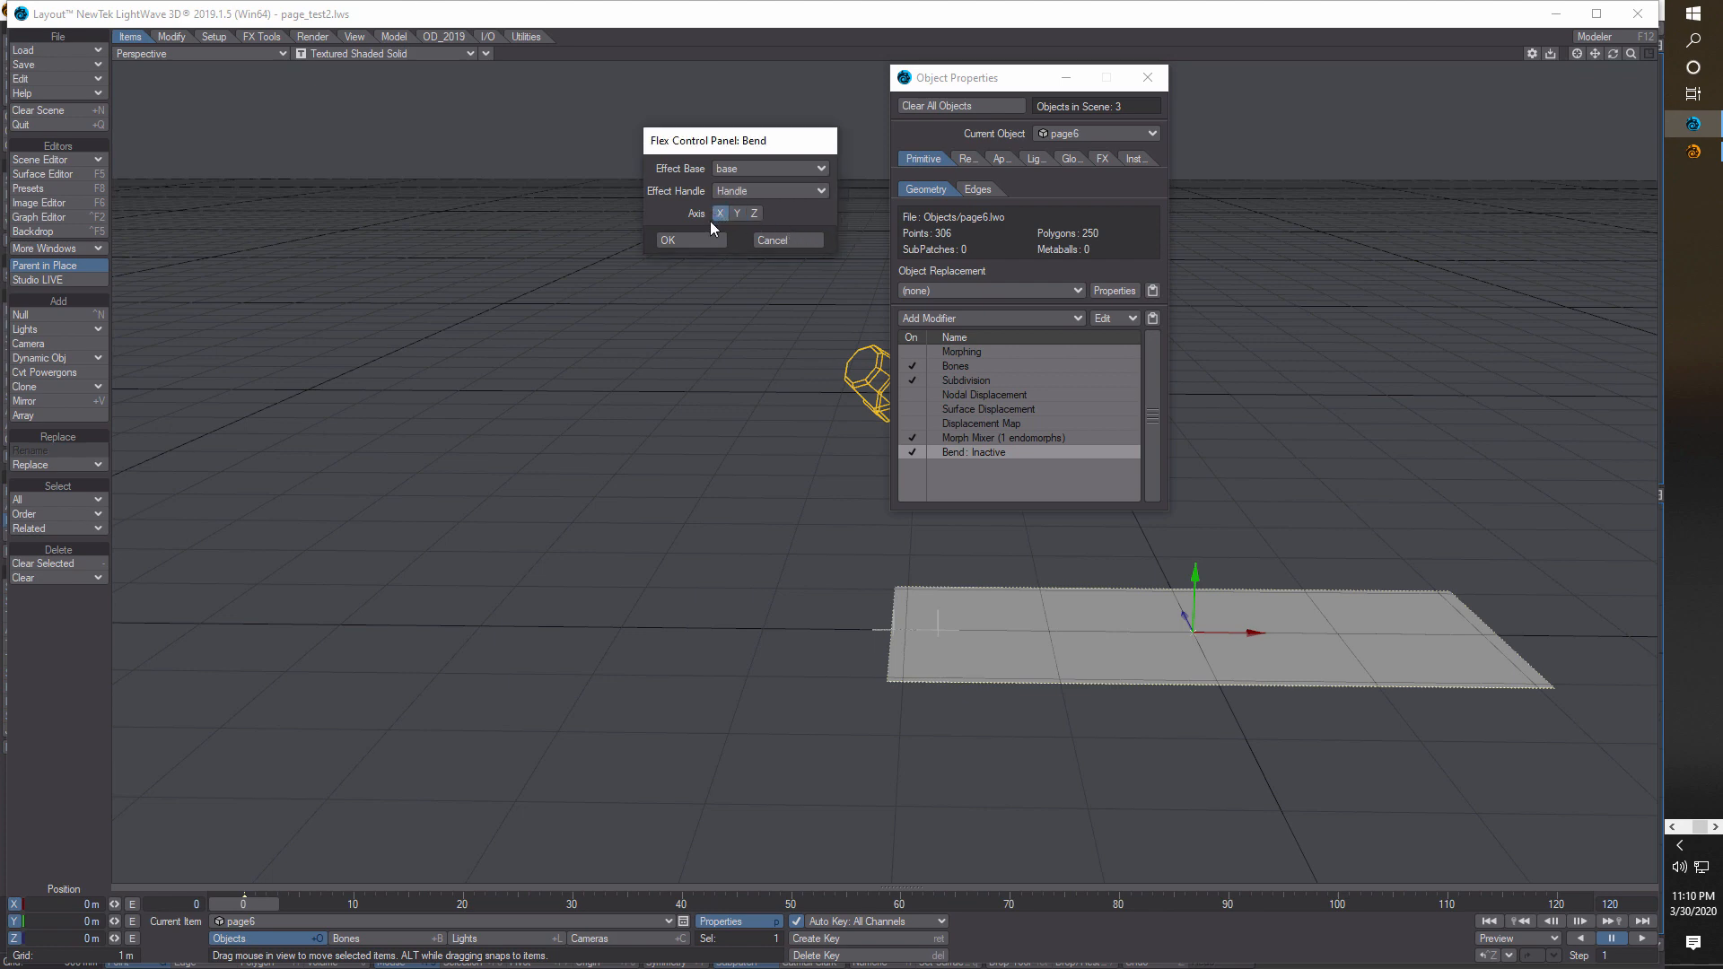
click(702, 240)
key(p)
- Test the page's bend by moving the Handle null up and down, leaving it at about 215 mm in Y
mouse_move(938, 623)
mouse_down()
mouse_move(934, 466)
mouse_move(938, 601)
mouse_up()
click(42, 173)
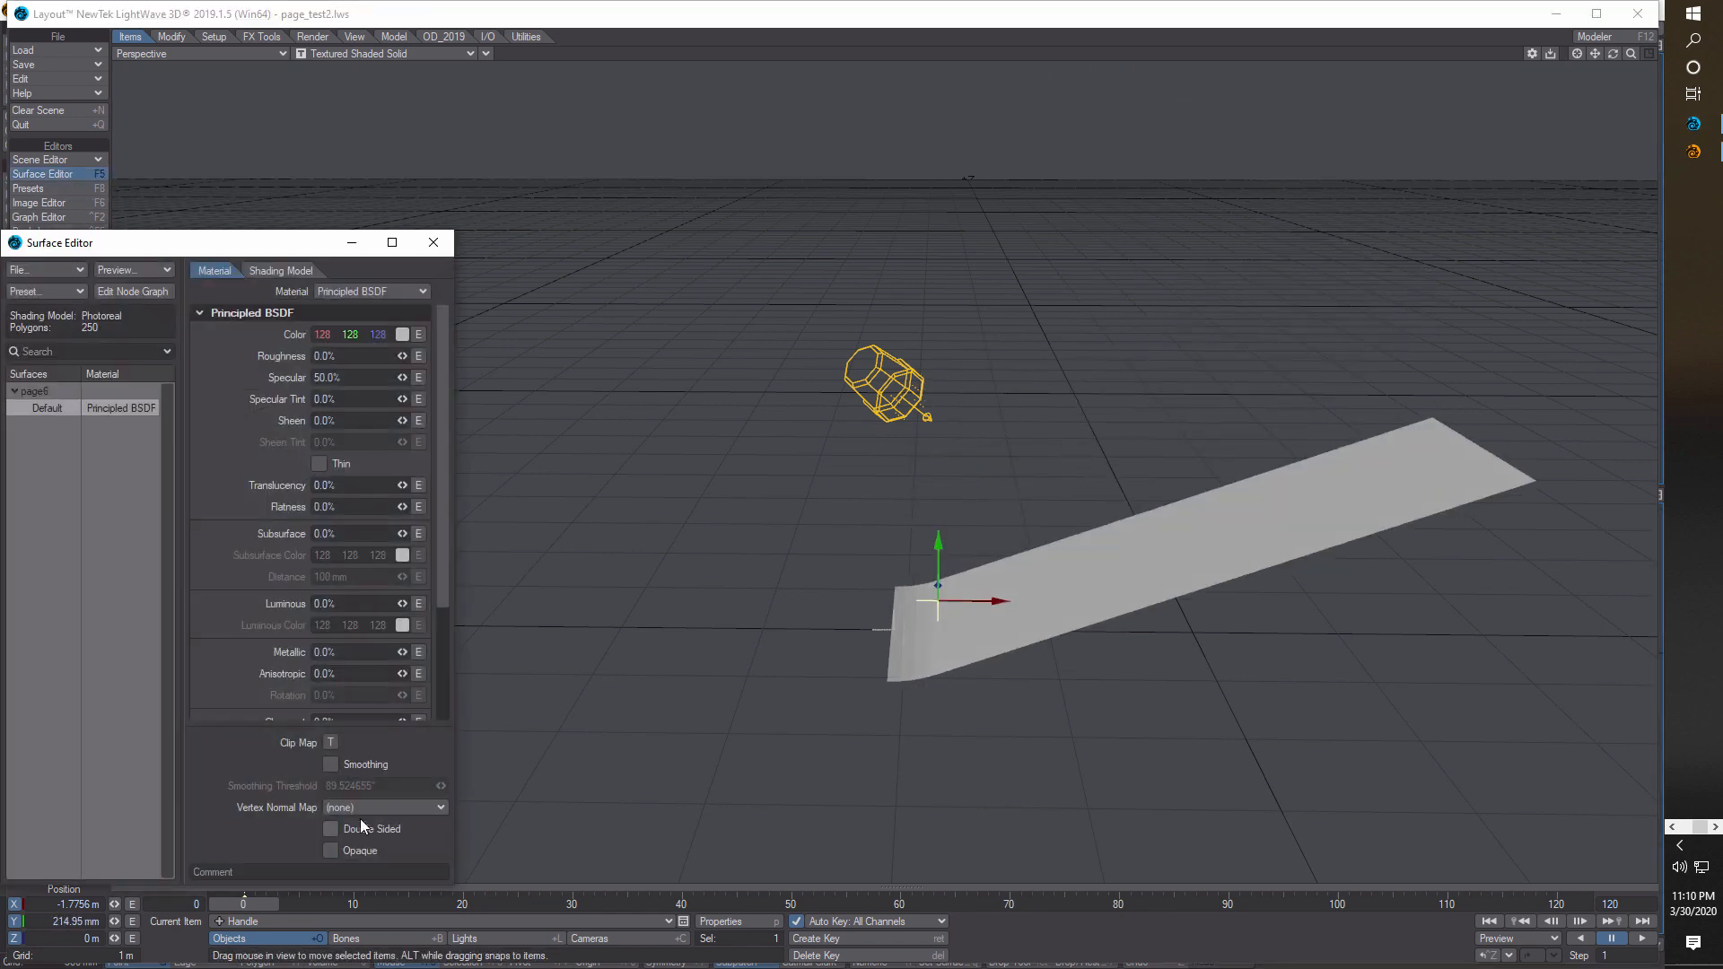
click(433, 242)
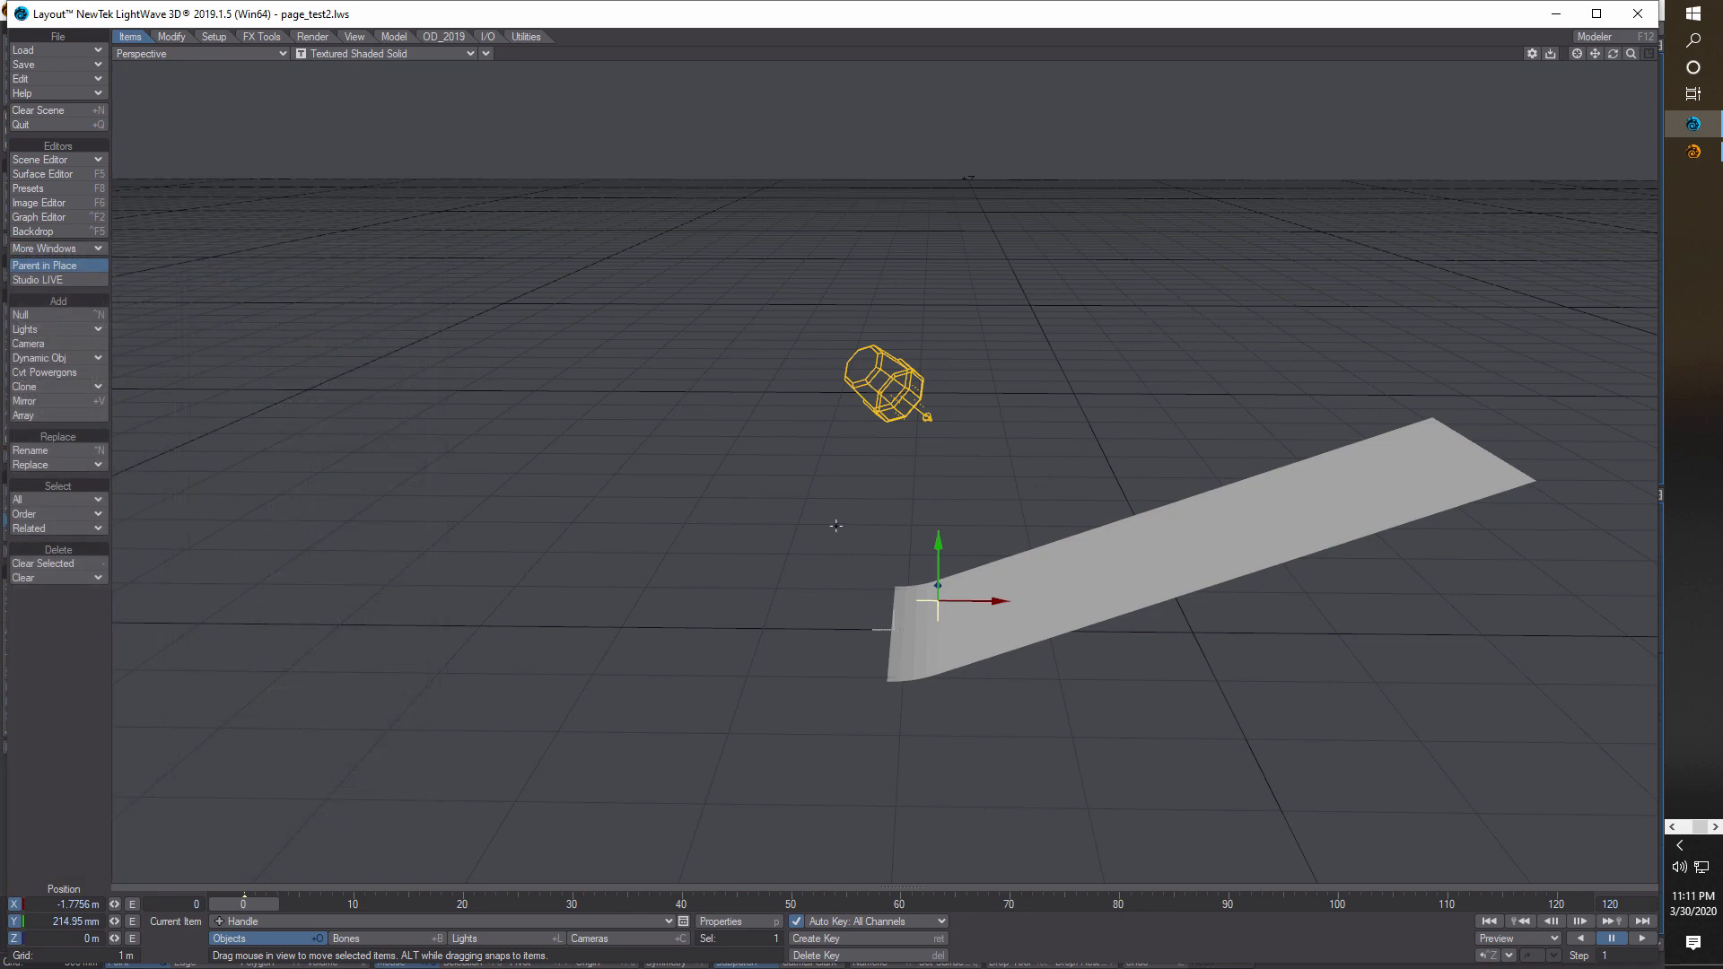
drag(934, 569, 939, 432)
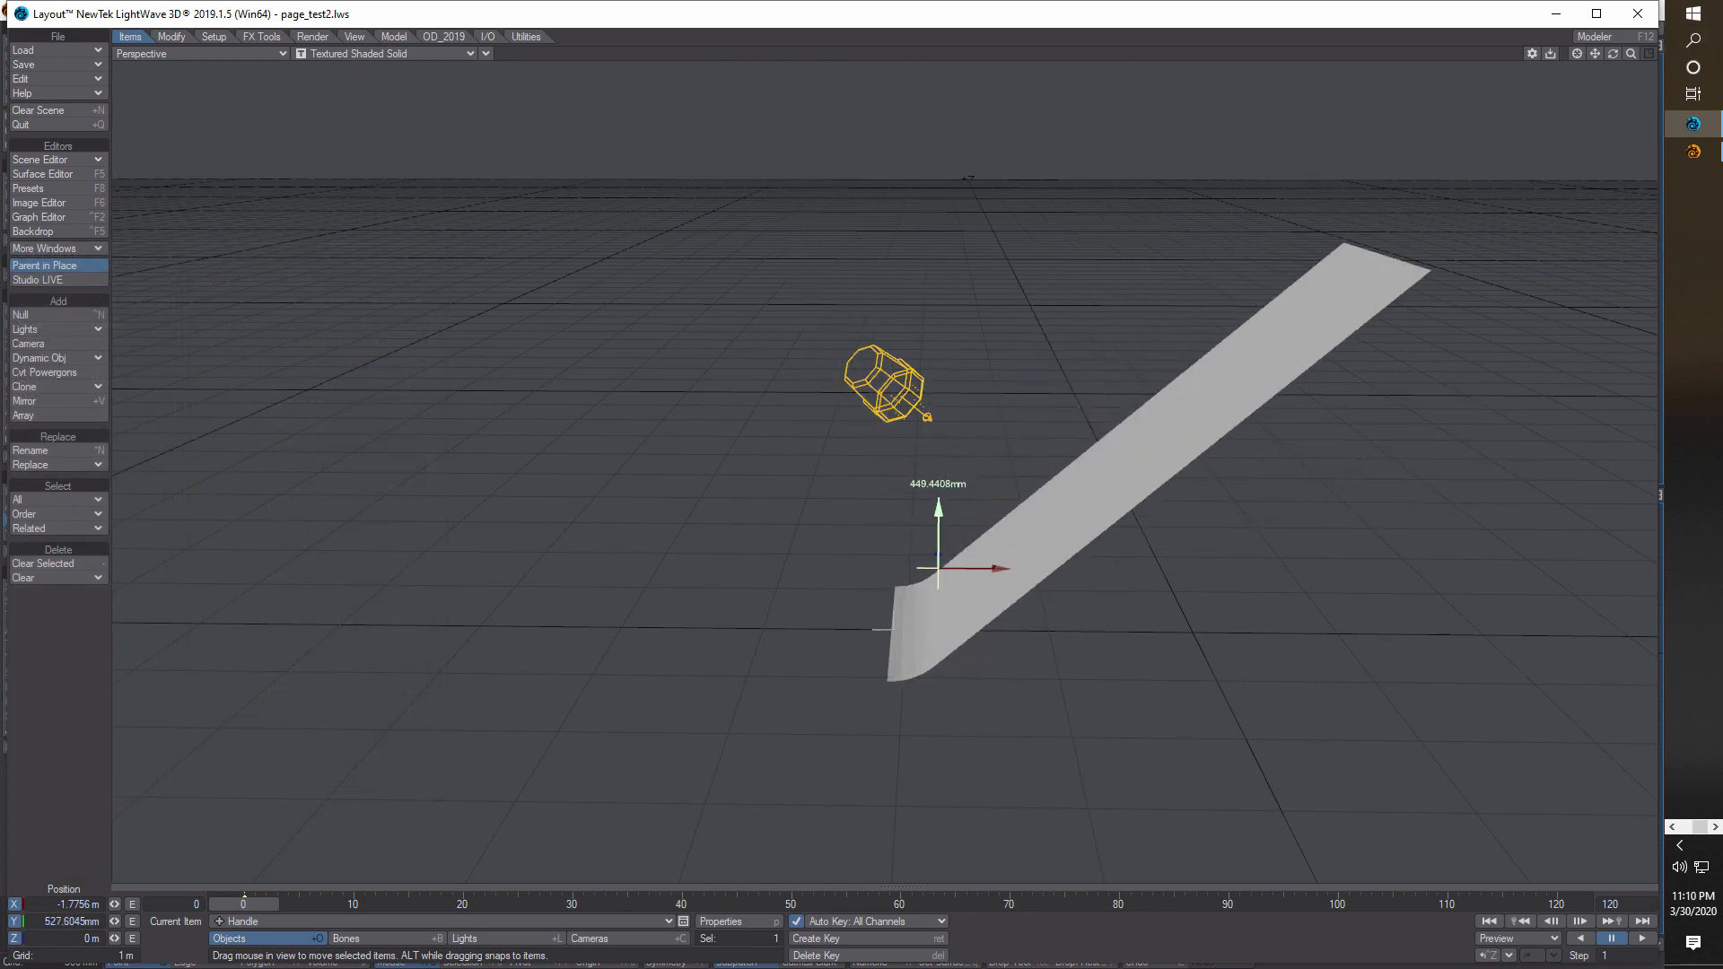
drag(938, 537, 938, 569)
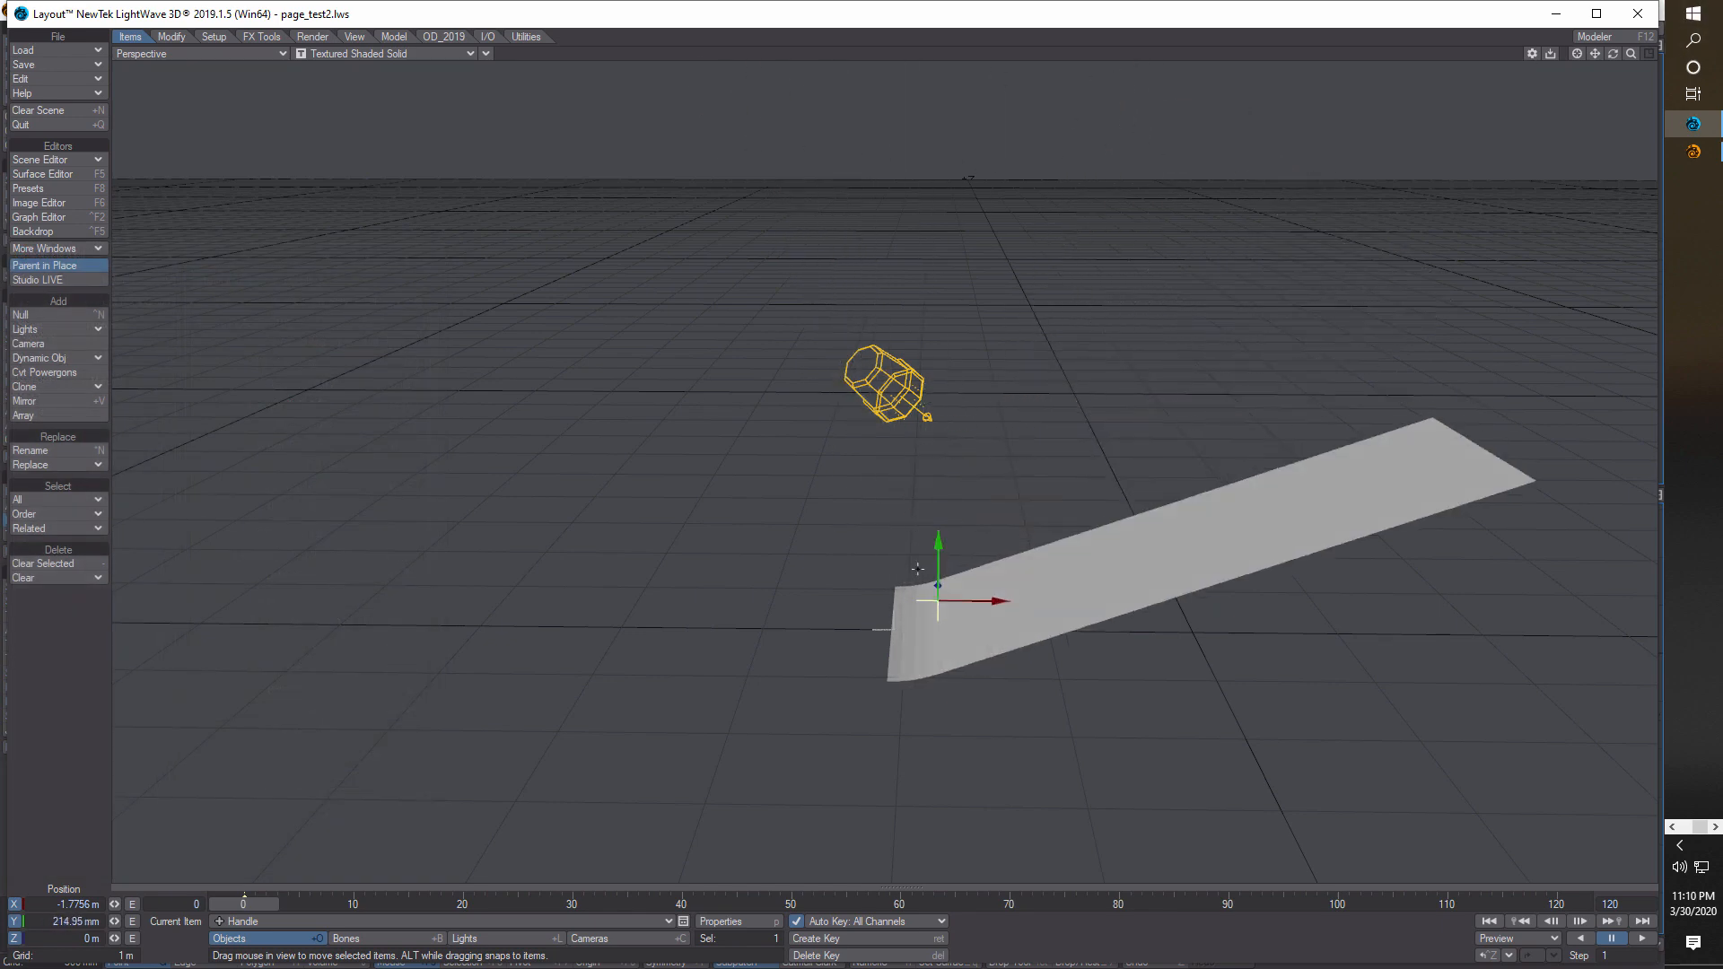
- Make the page's Default surface double sided
click(63, 172)
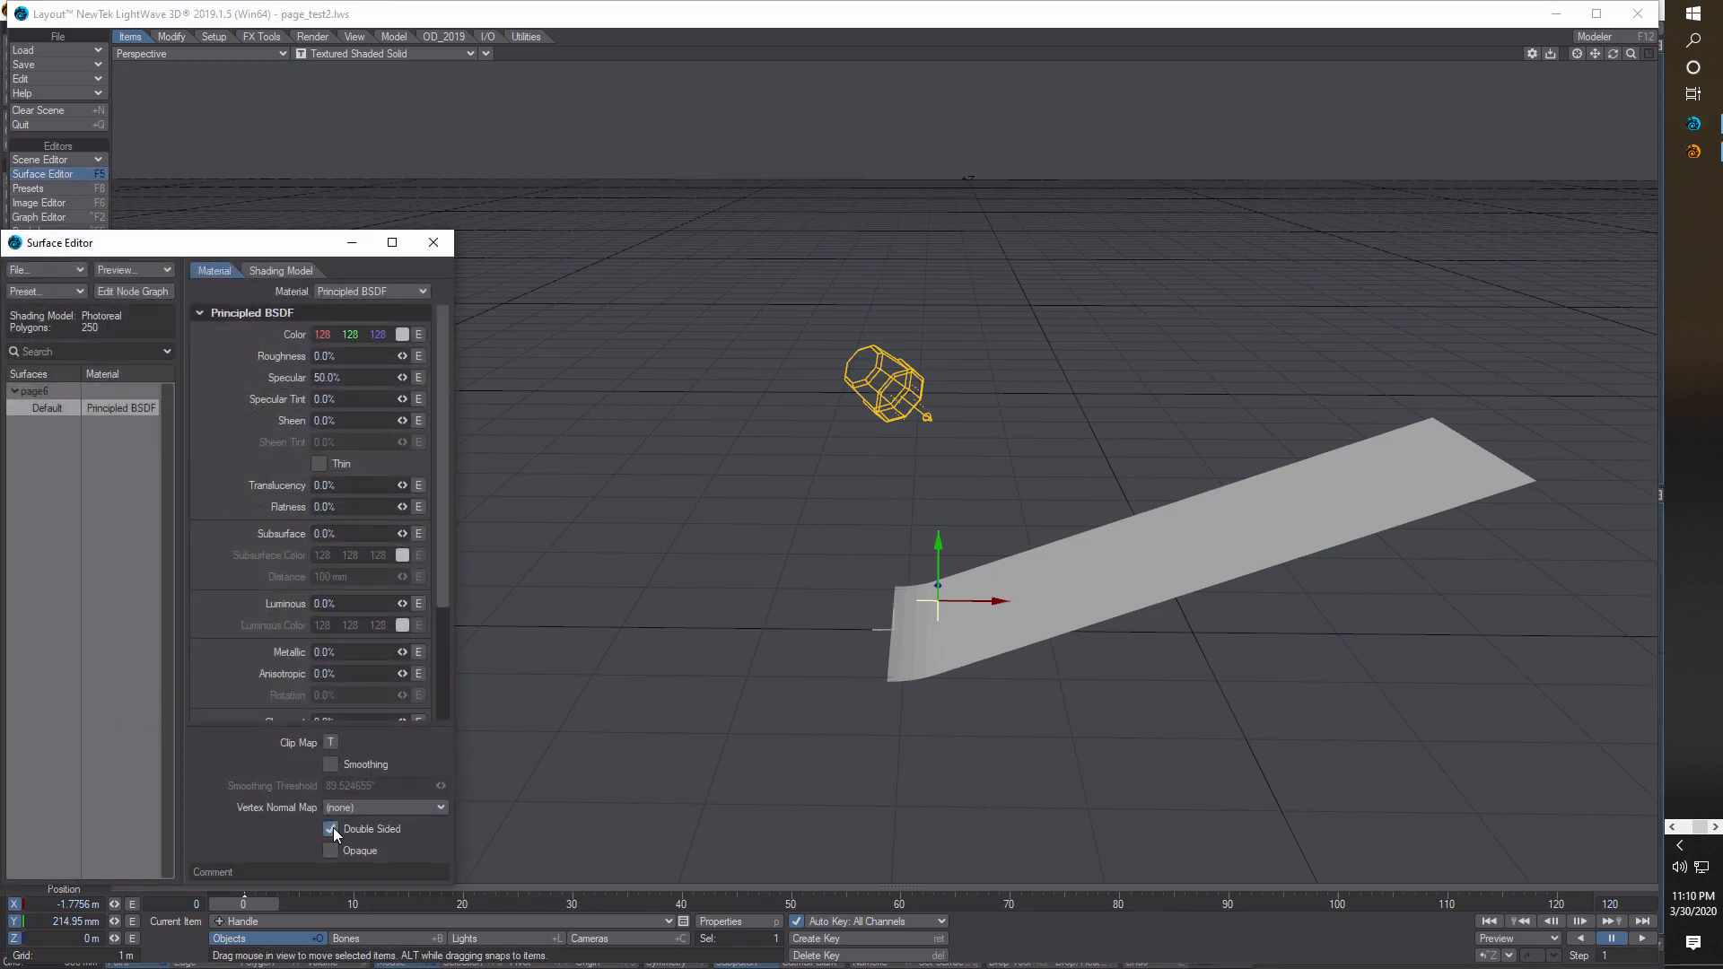
click(433, 242)
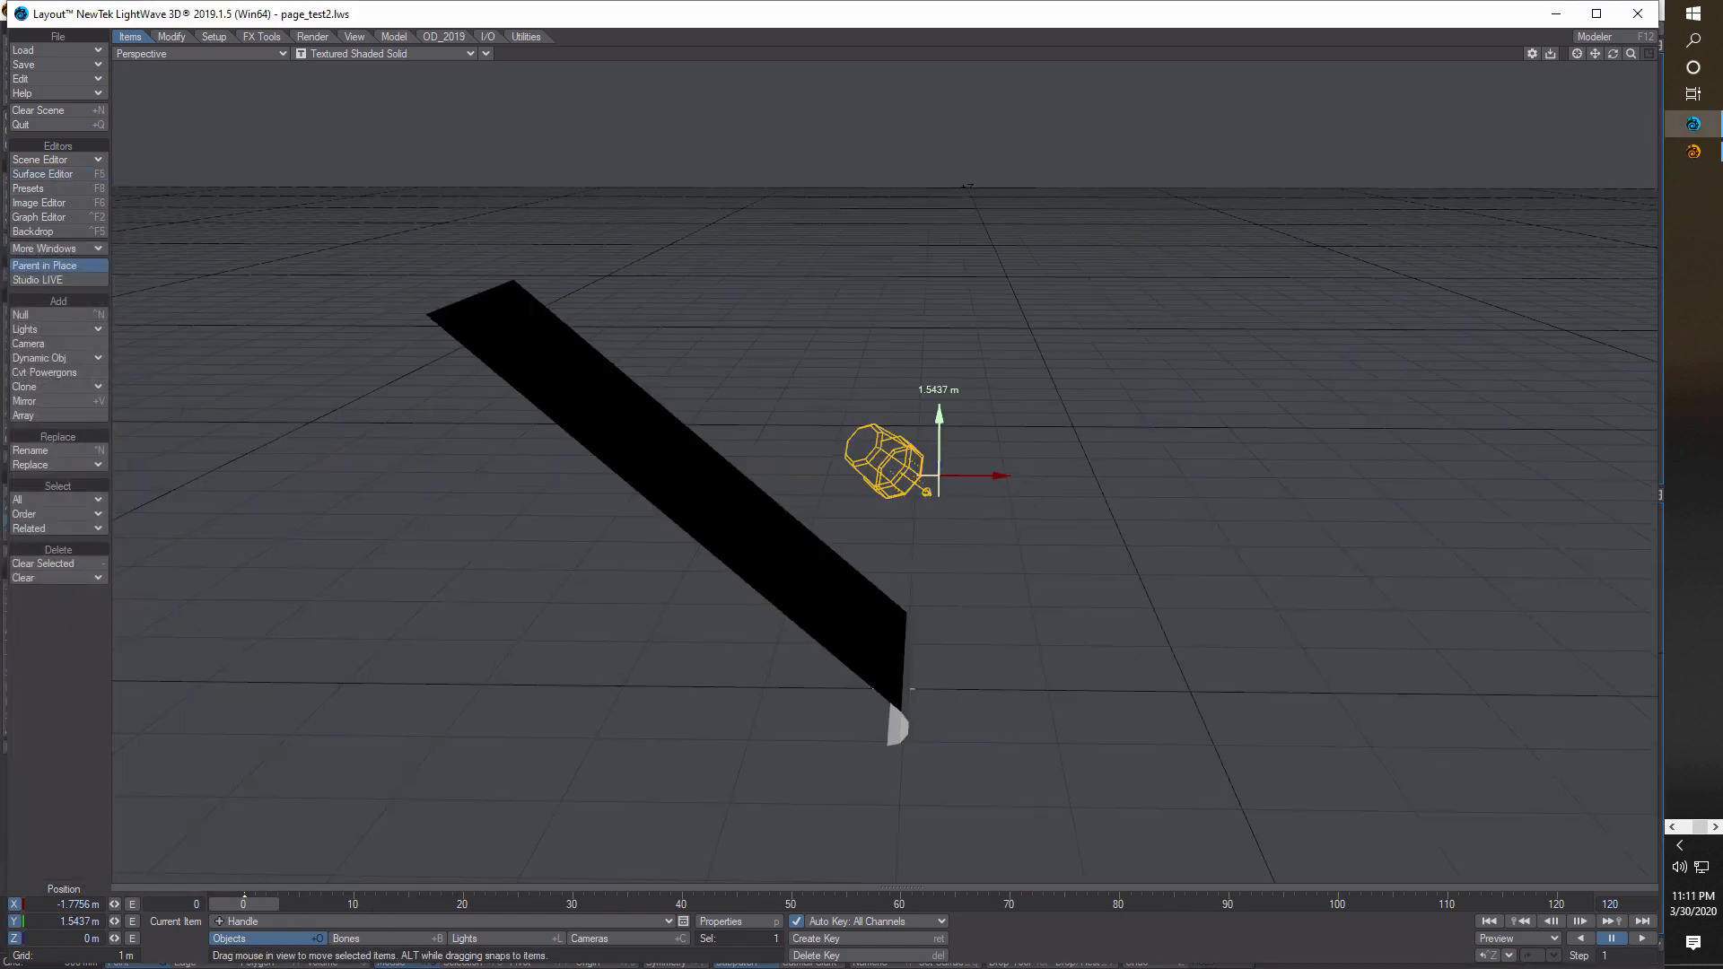
- Lower the Handle null and set its Y position to 0 m at frame 0
drag(939, 417, 939, 619)
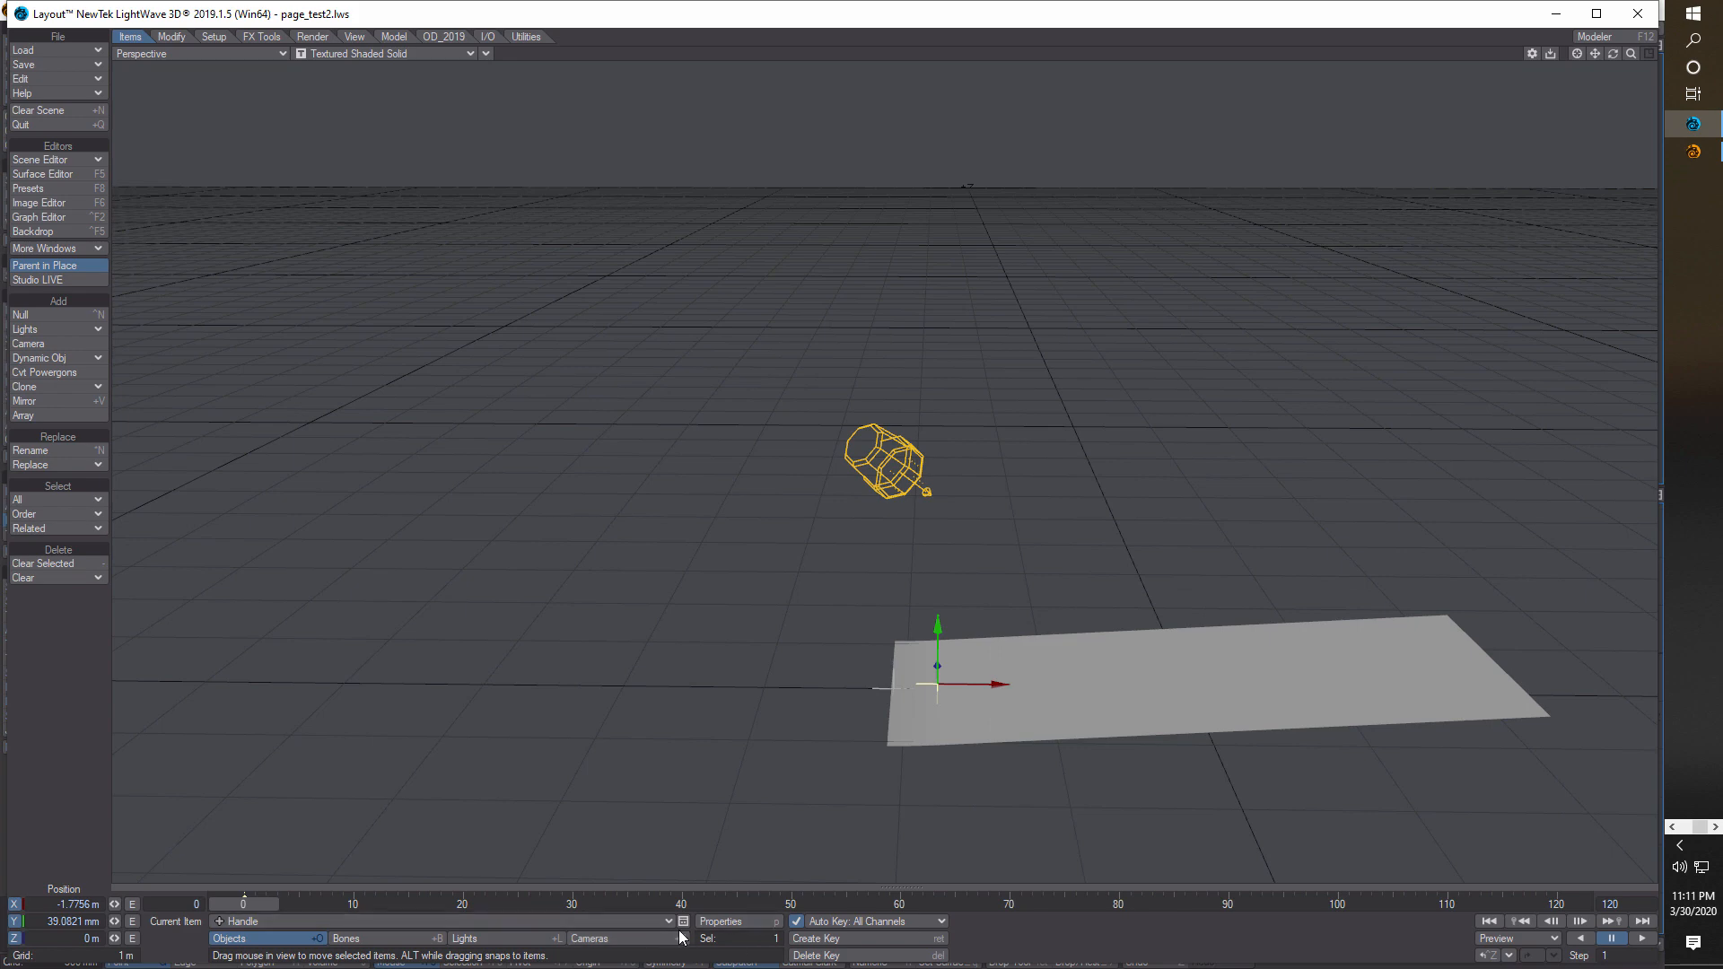
click(46, 917)
text(0)
key(Tab)
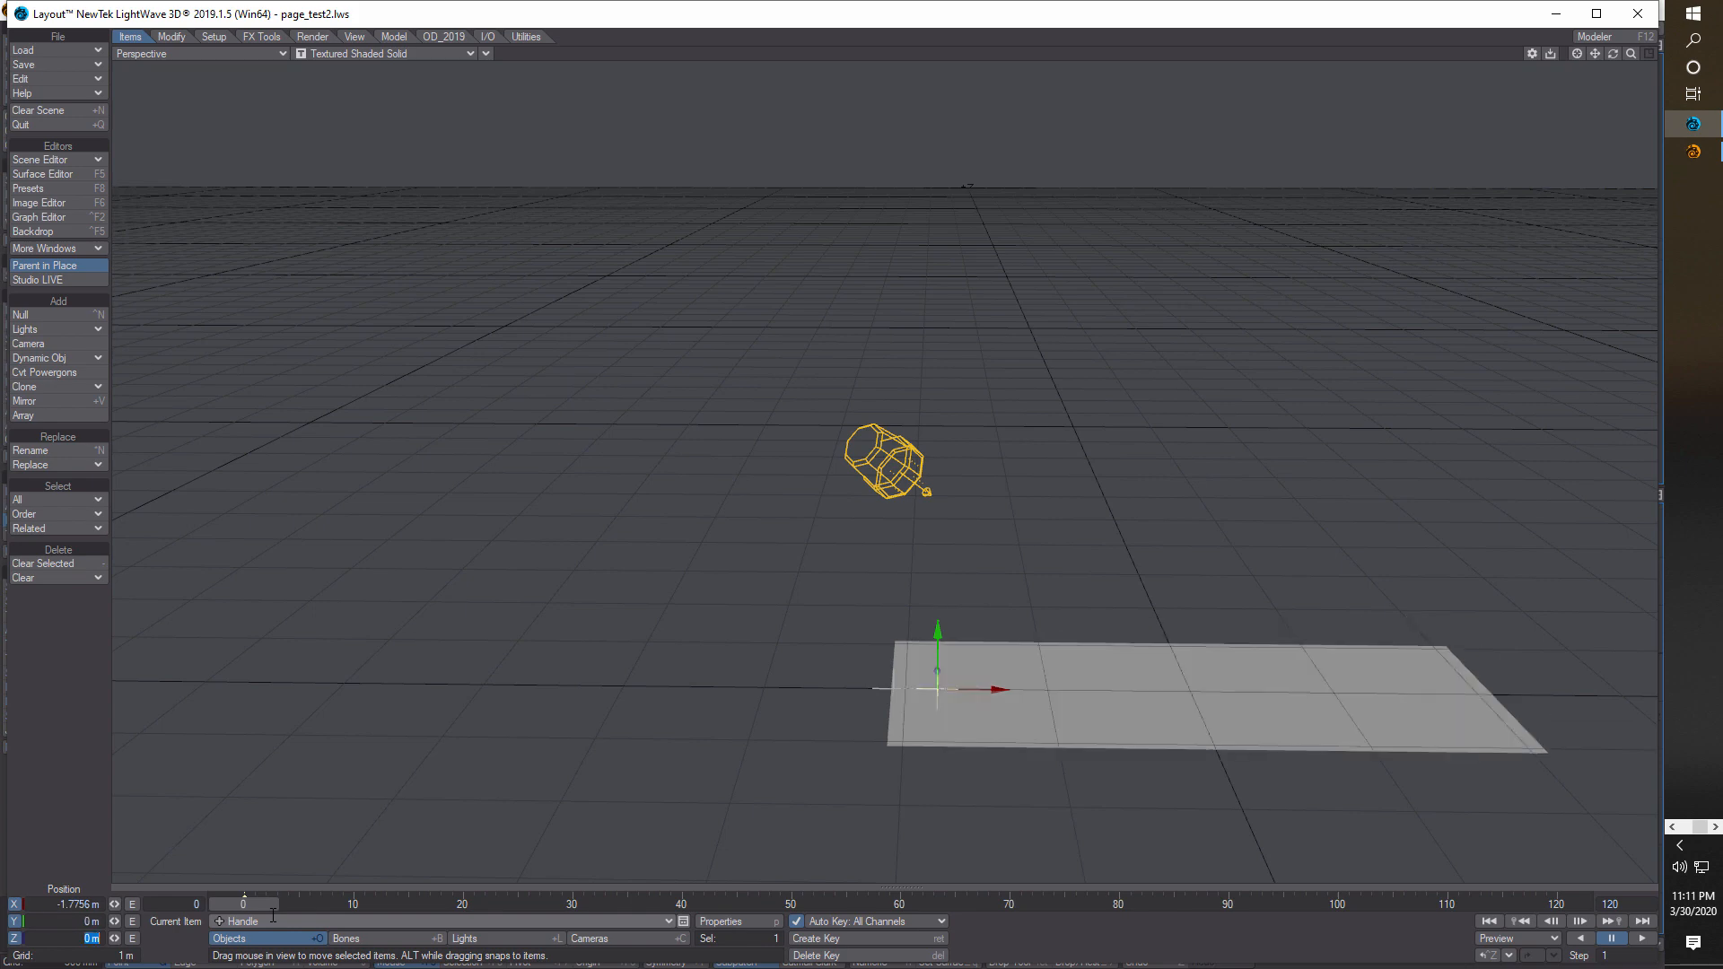
- Set the Handle null's Y position to 2 m at frame 50
drag(262, 905, 790, 904)
click(90, 922)
text(2)
key(Tab)
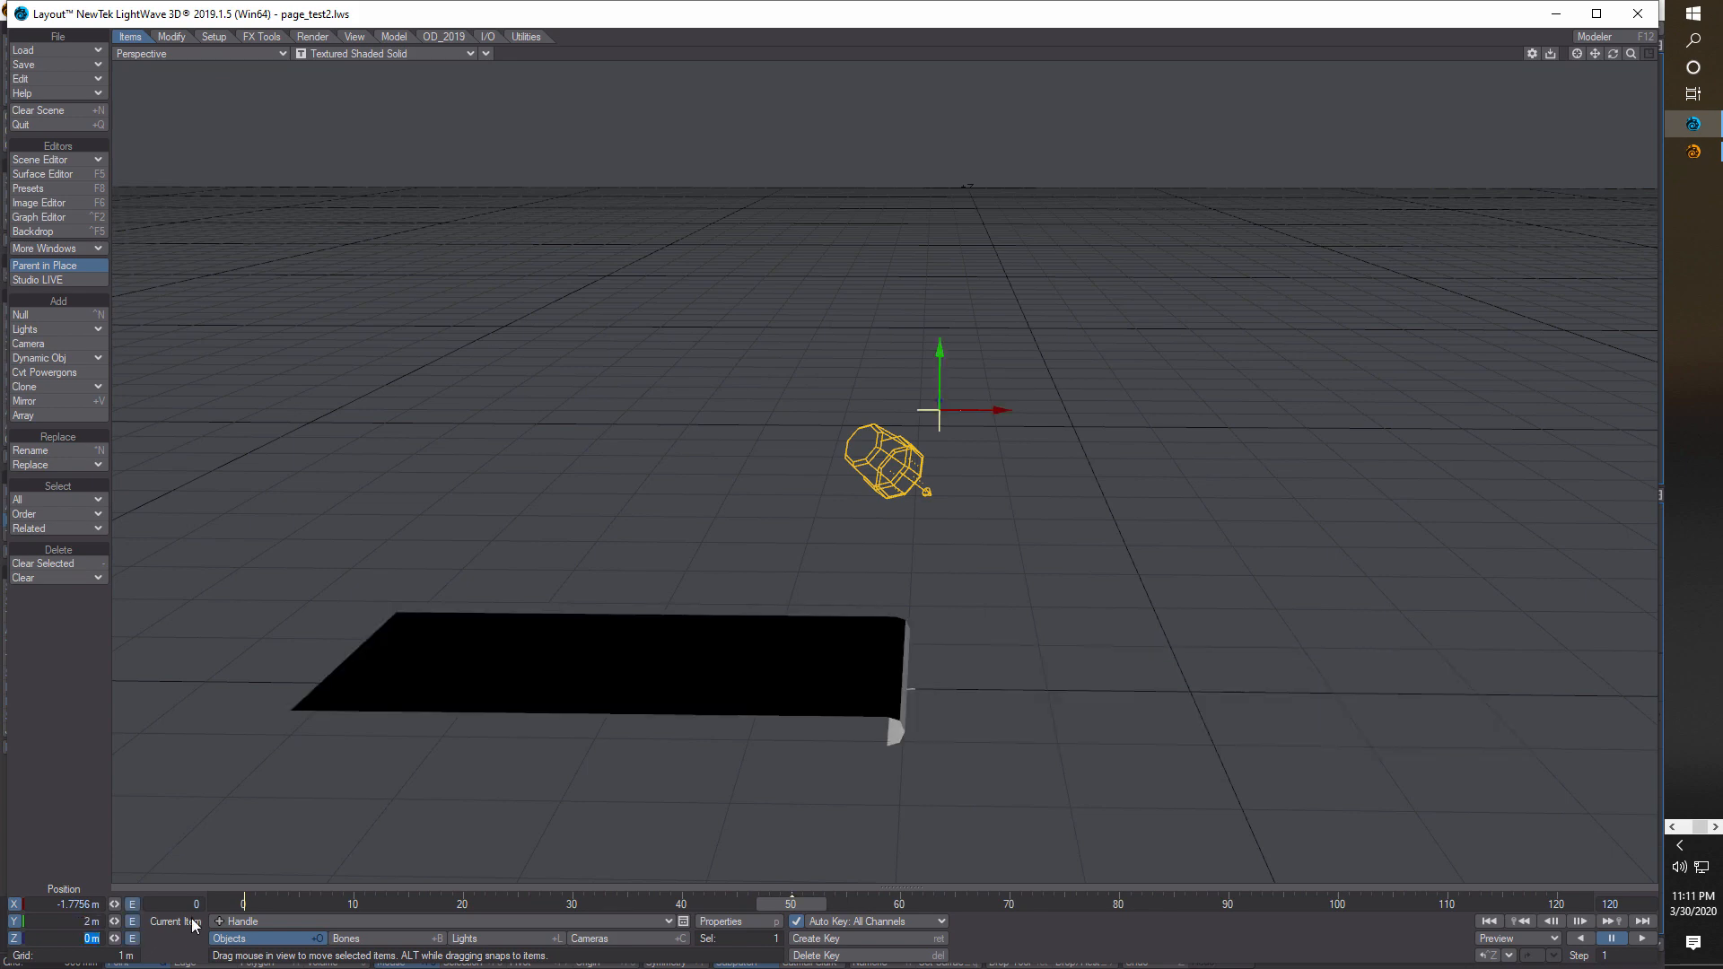
- Play back the page-turn animation from the first frame and stop it
click(1490, 922)
click(1644, 939)
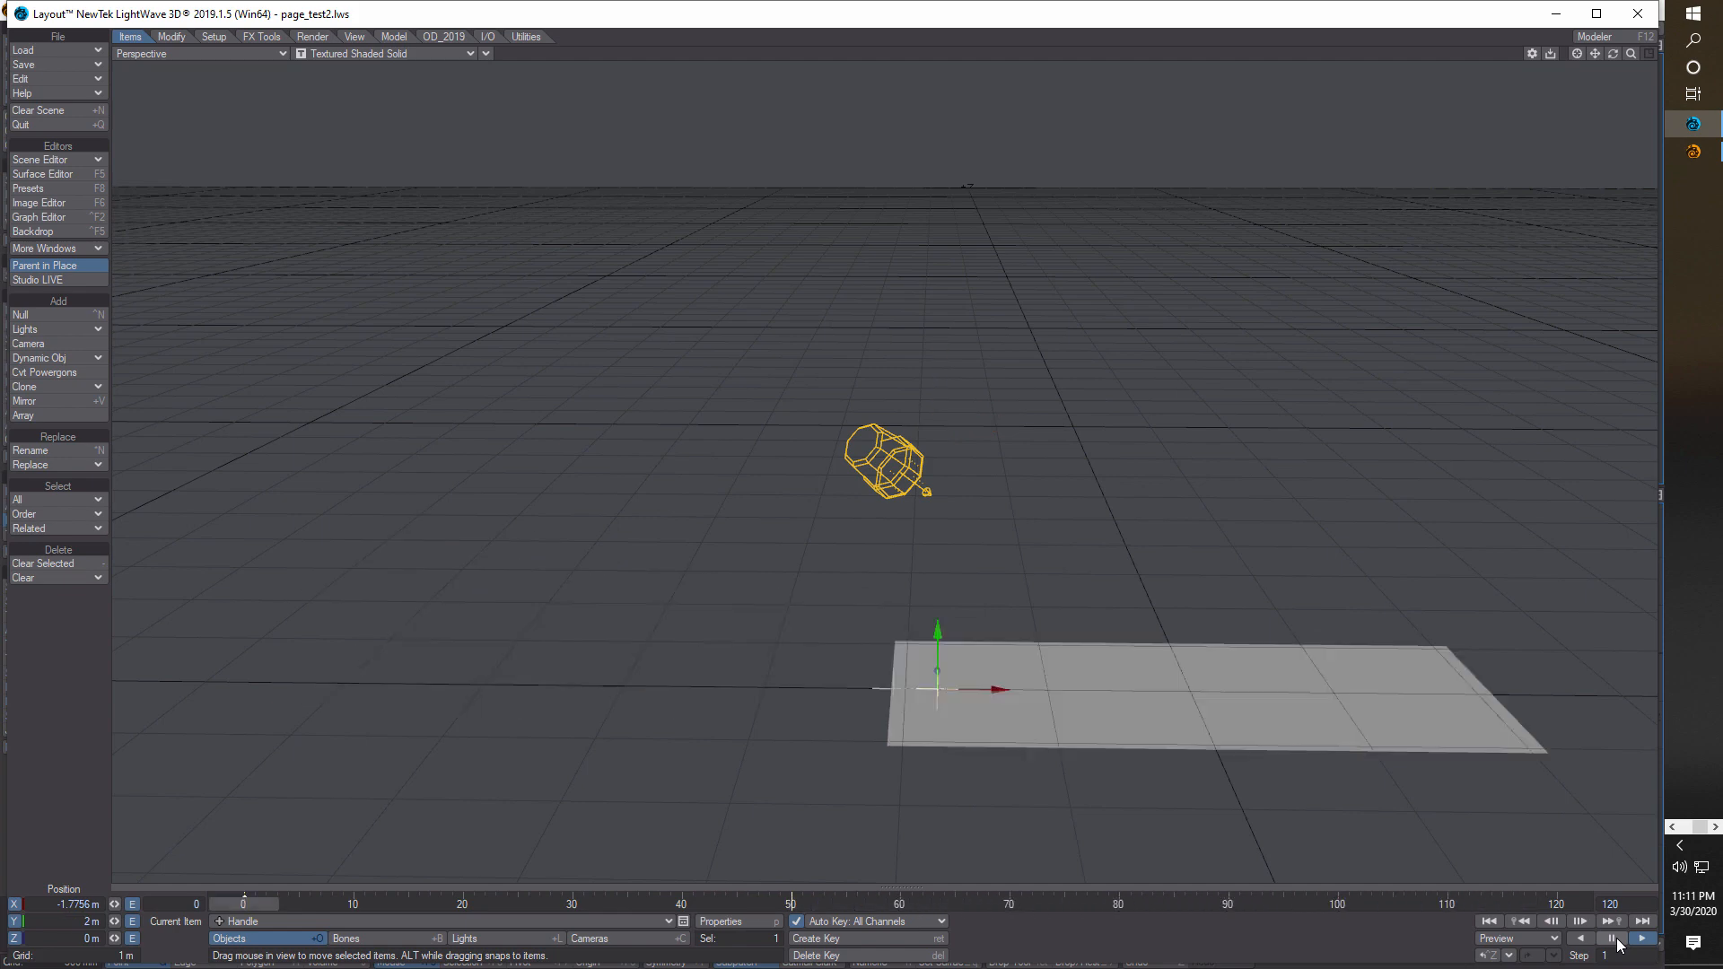
click(1612, 939)
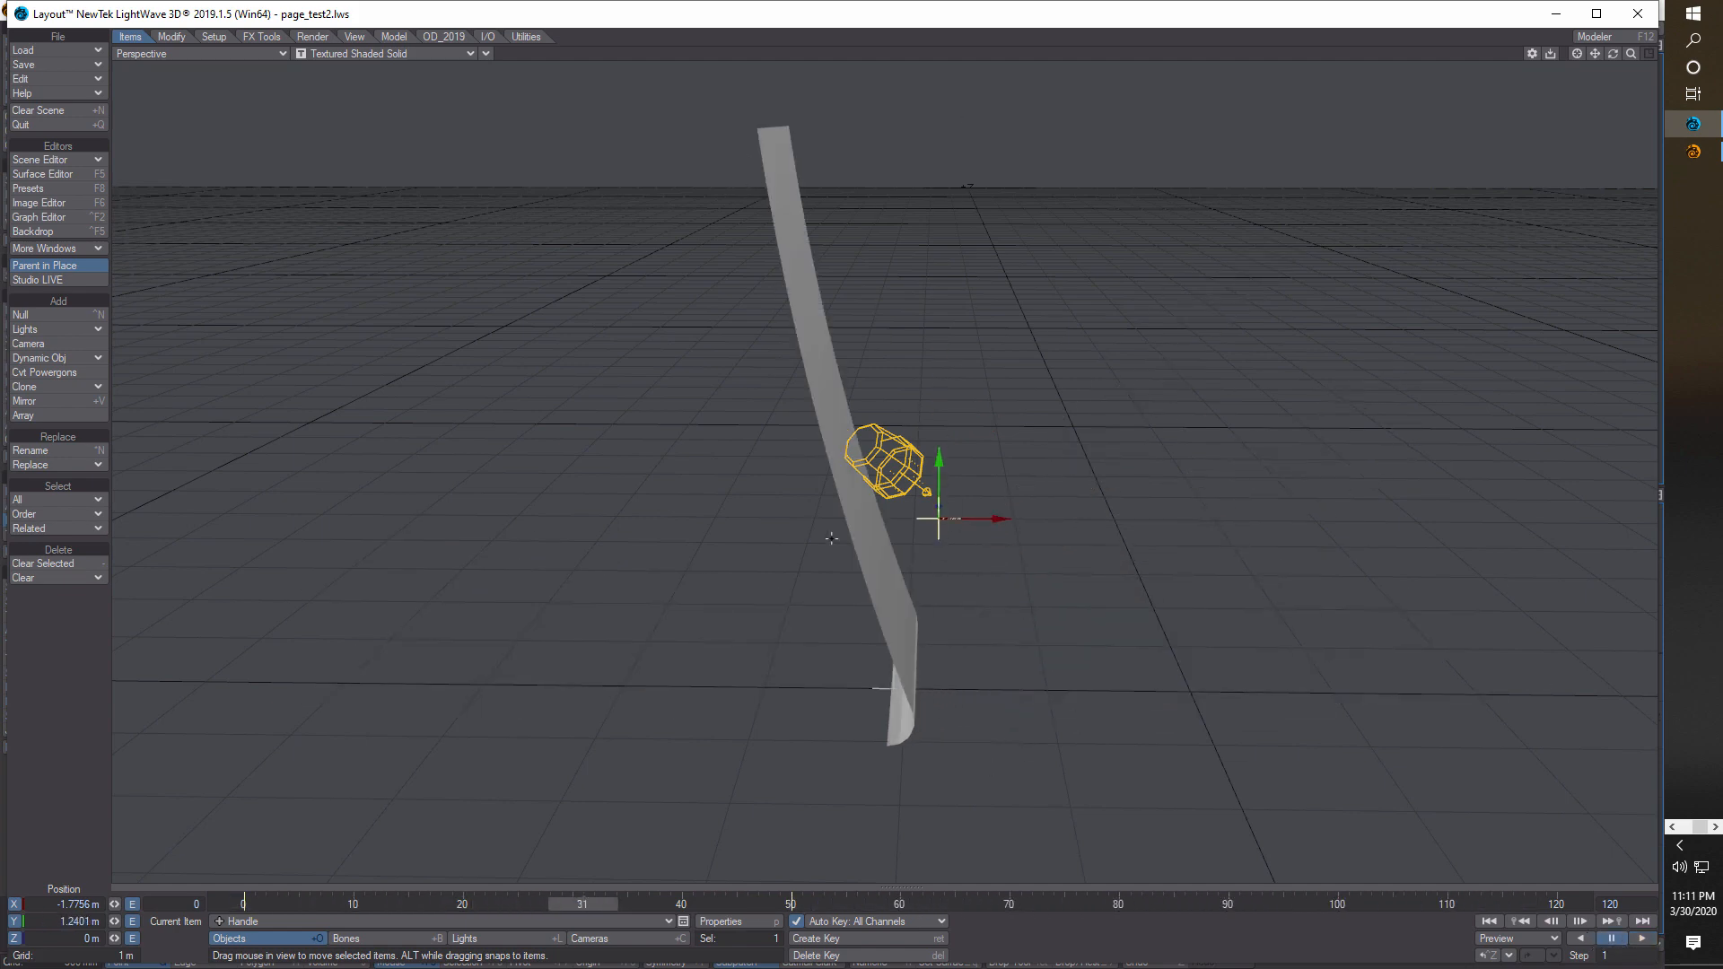
- Examine the page6 object's Page morph curve in the Graph Editor
click(669, 922)
click(675, 906)
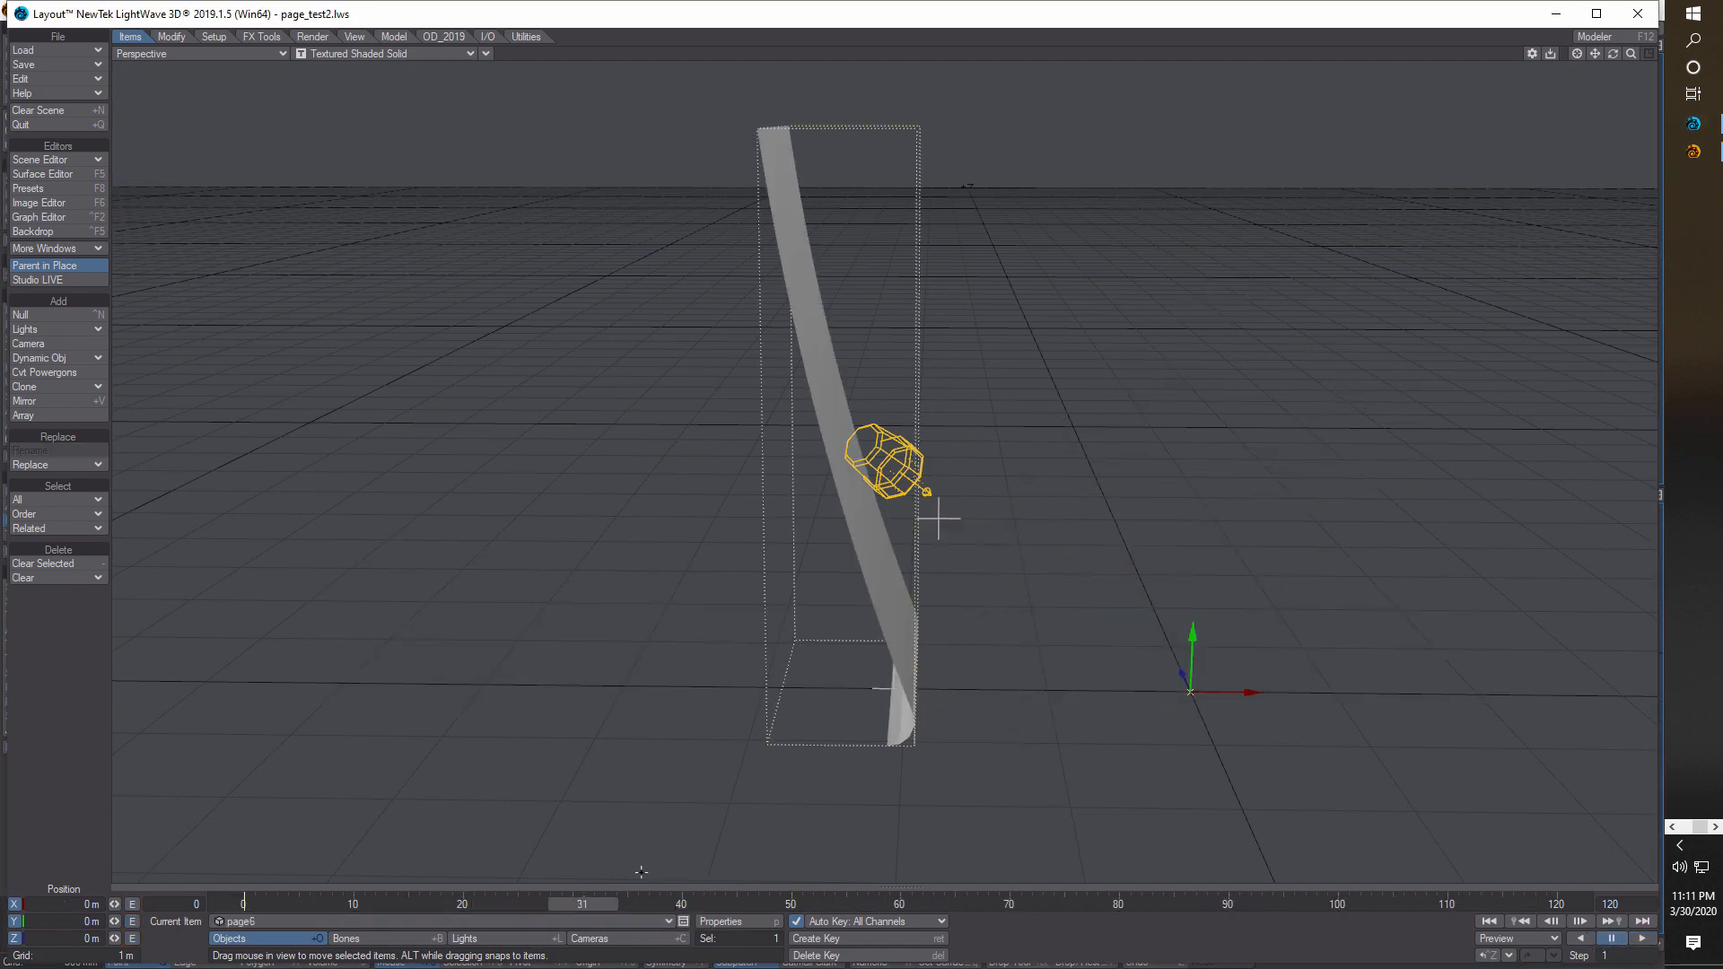
click(58, 217)
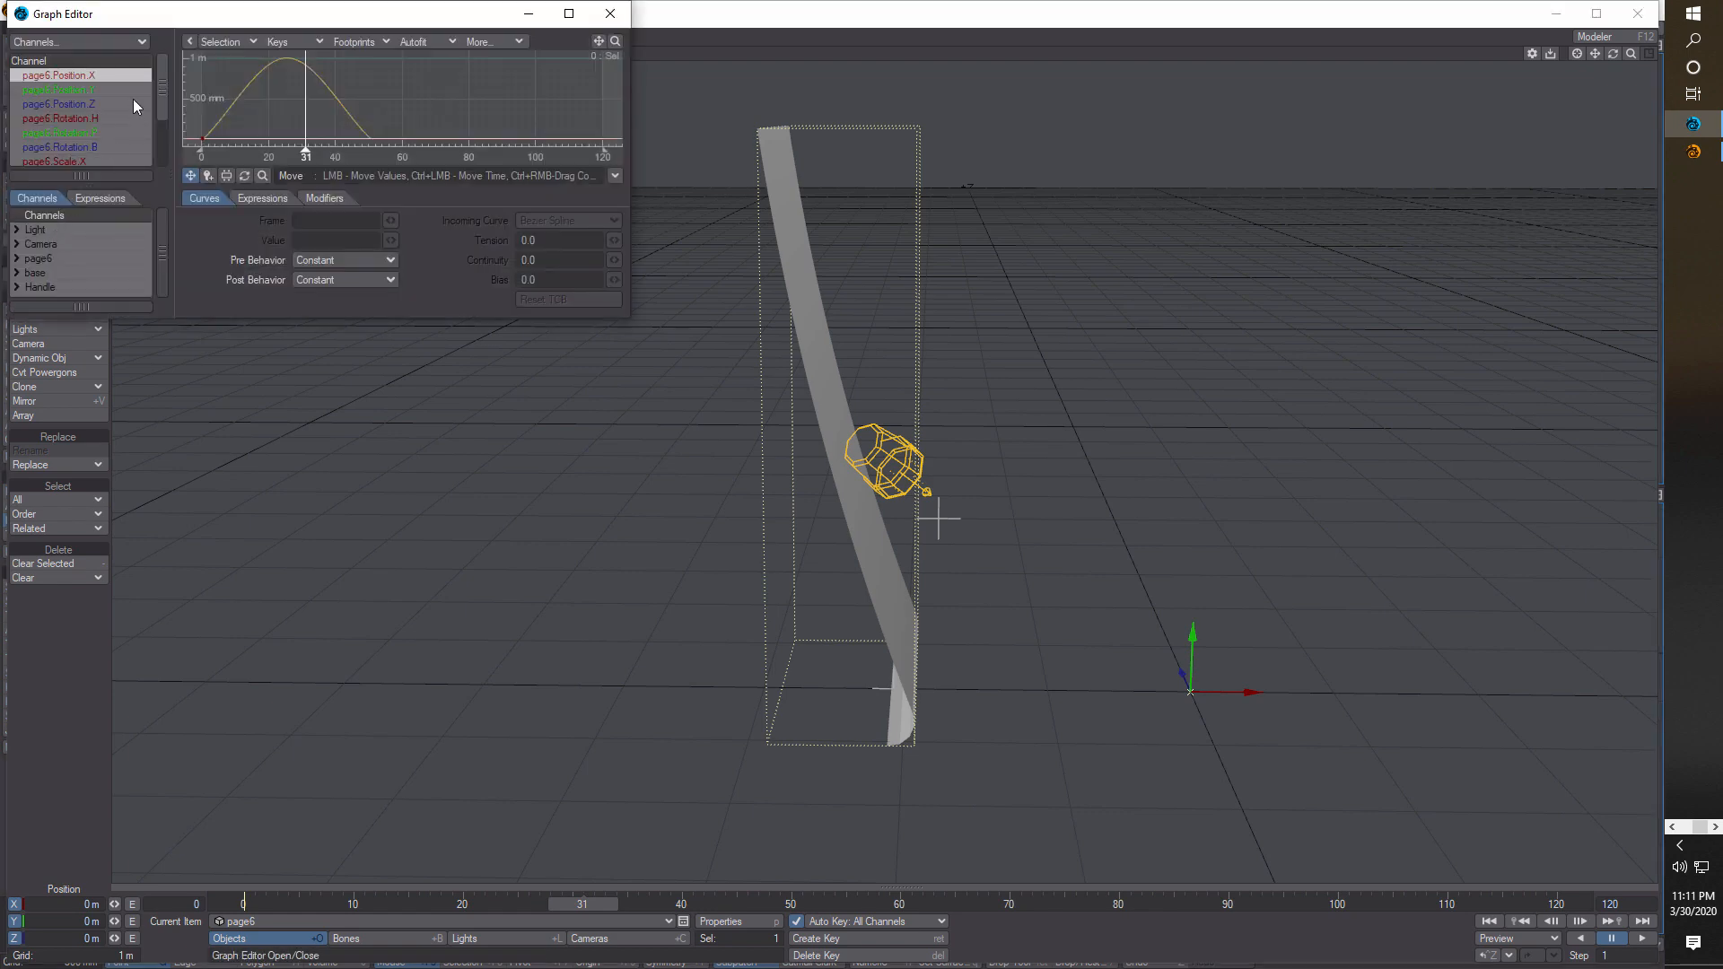
drag(165, 92, 165, 134)
click(77, 147)
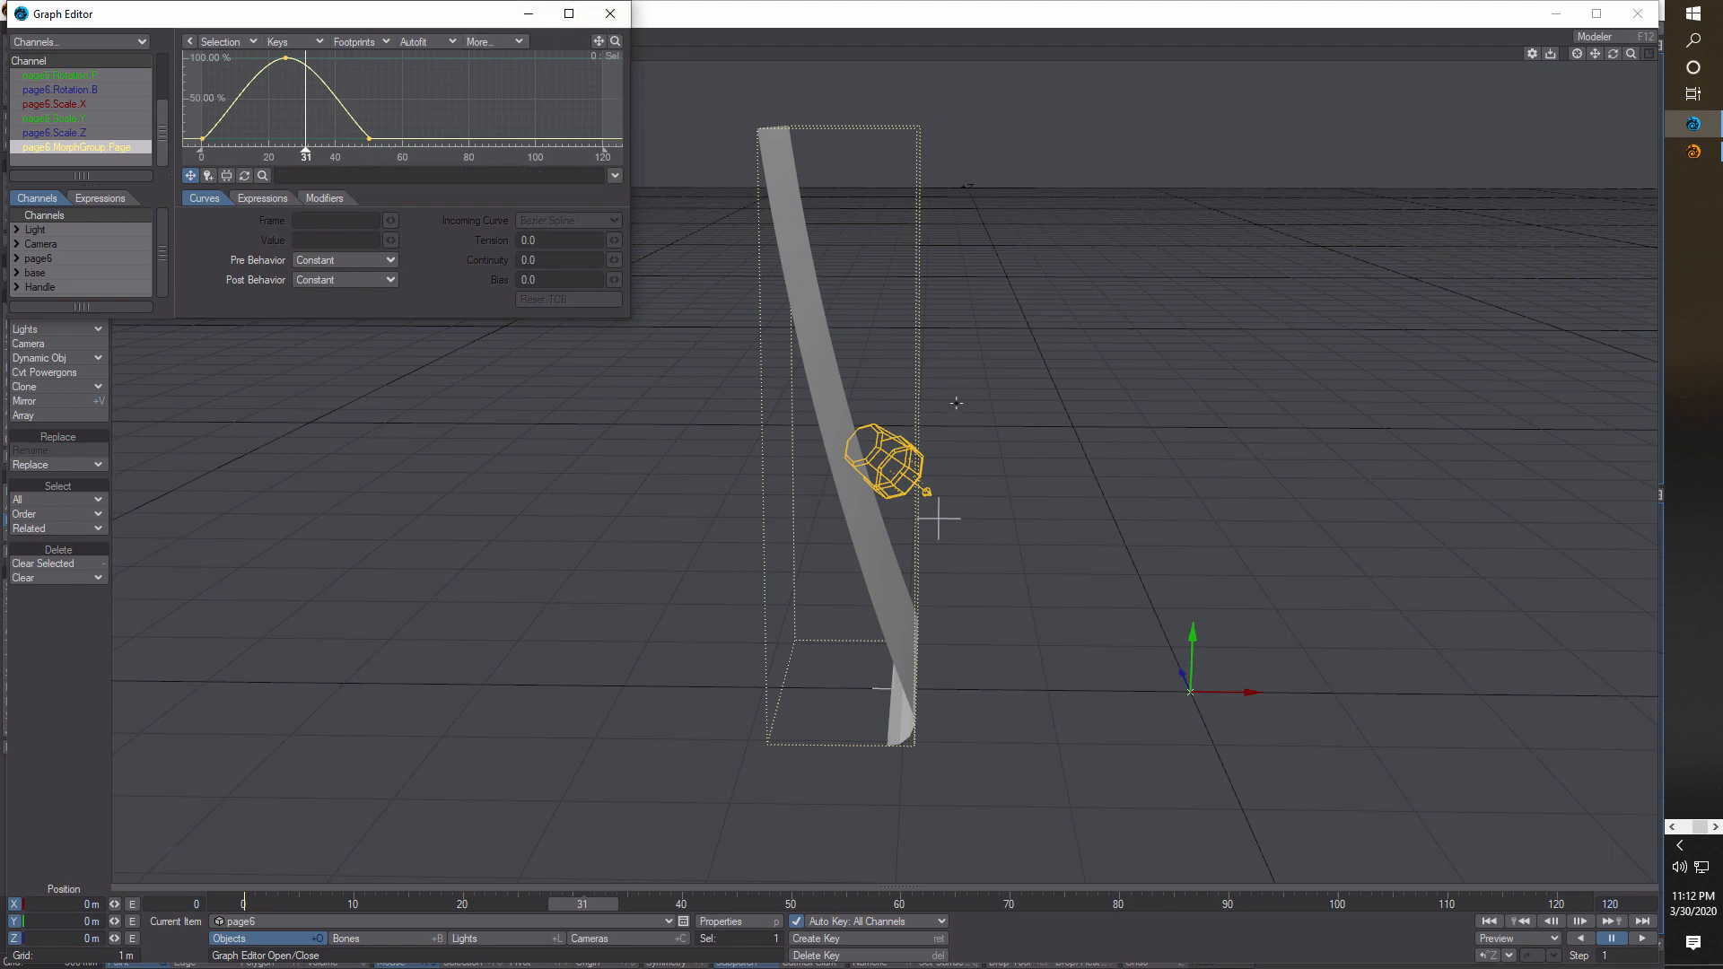
click(610, 12)
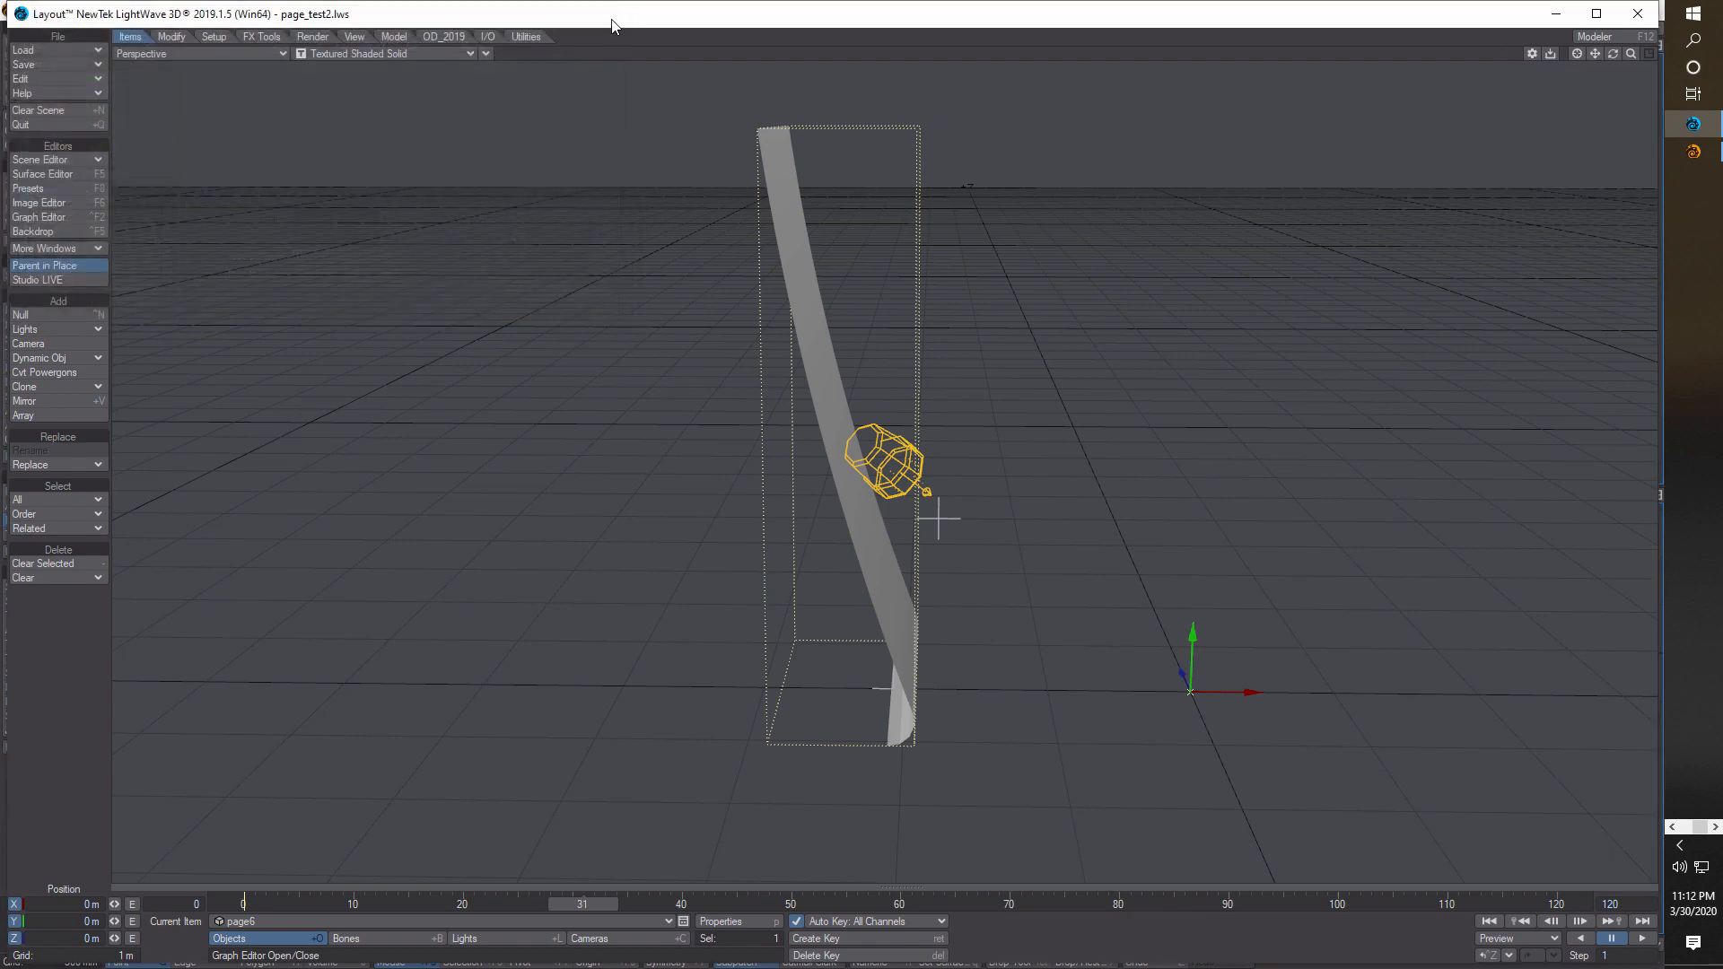
- Return to frame 0 and review the modifiers applied to page6
drag(582, 906, 245, 905)
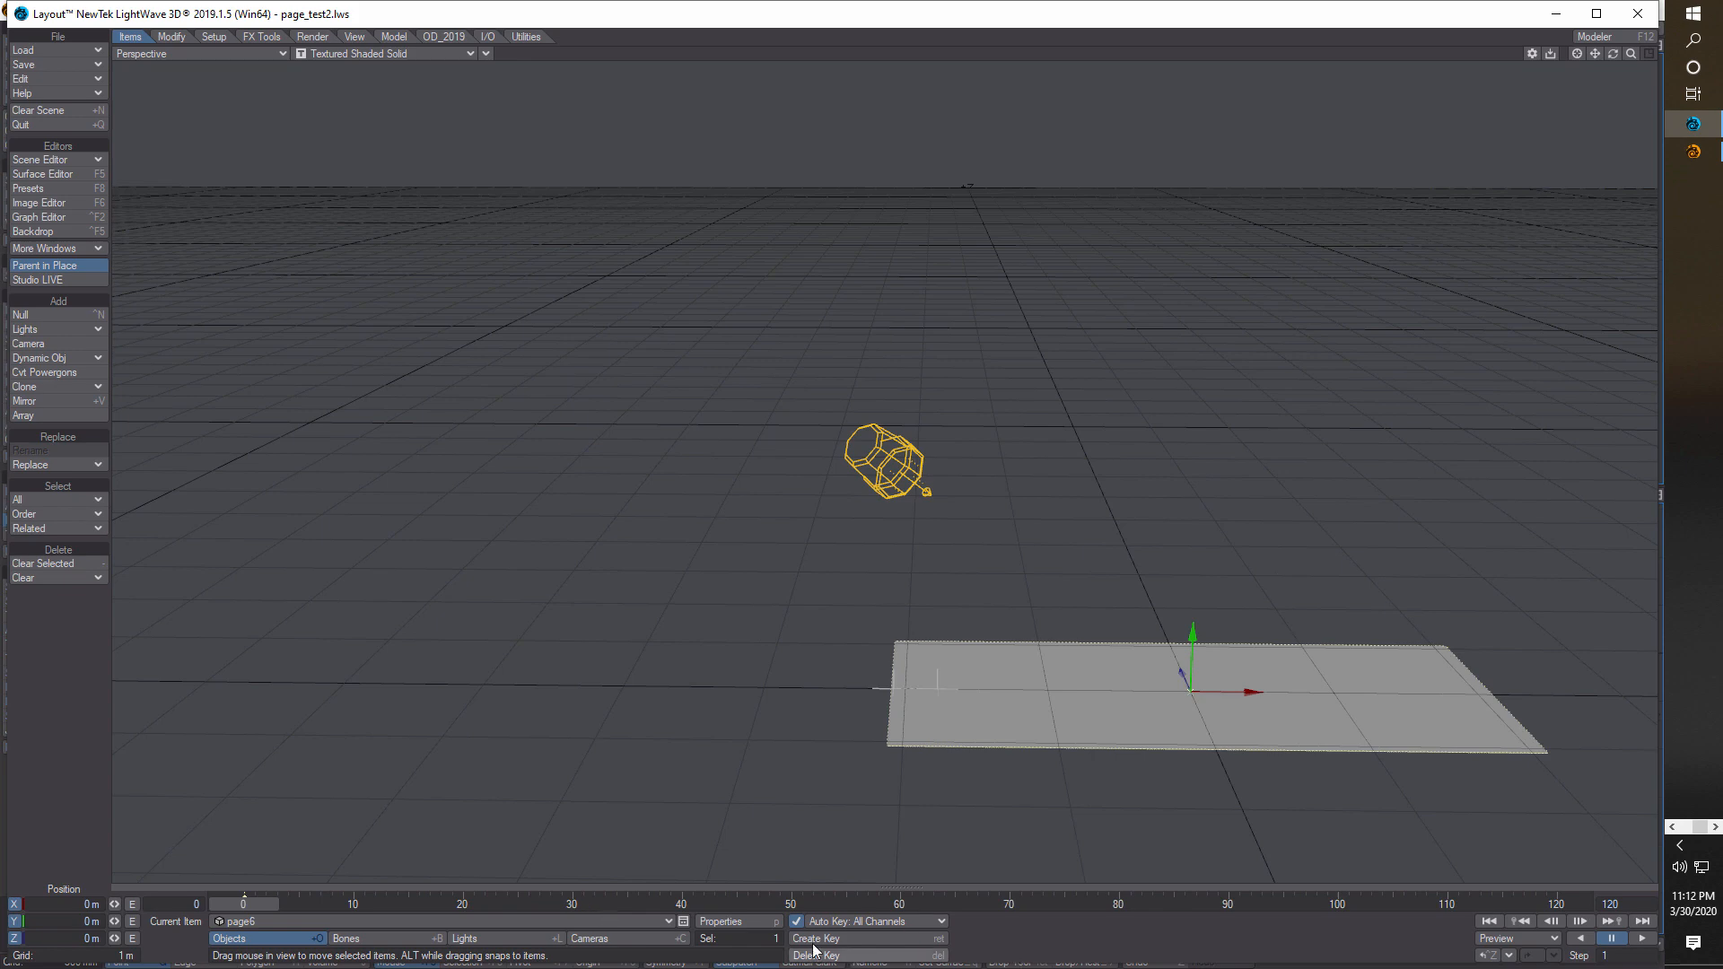
click(732, 923)
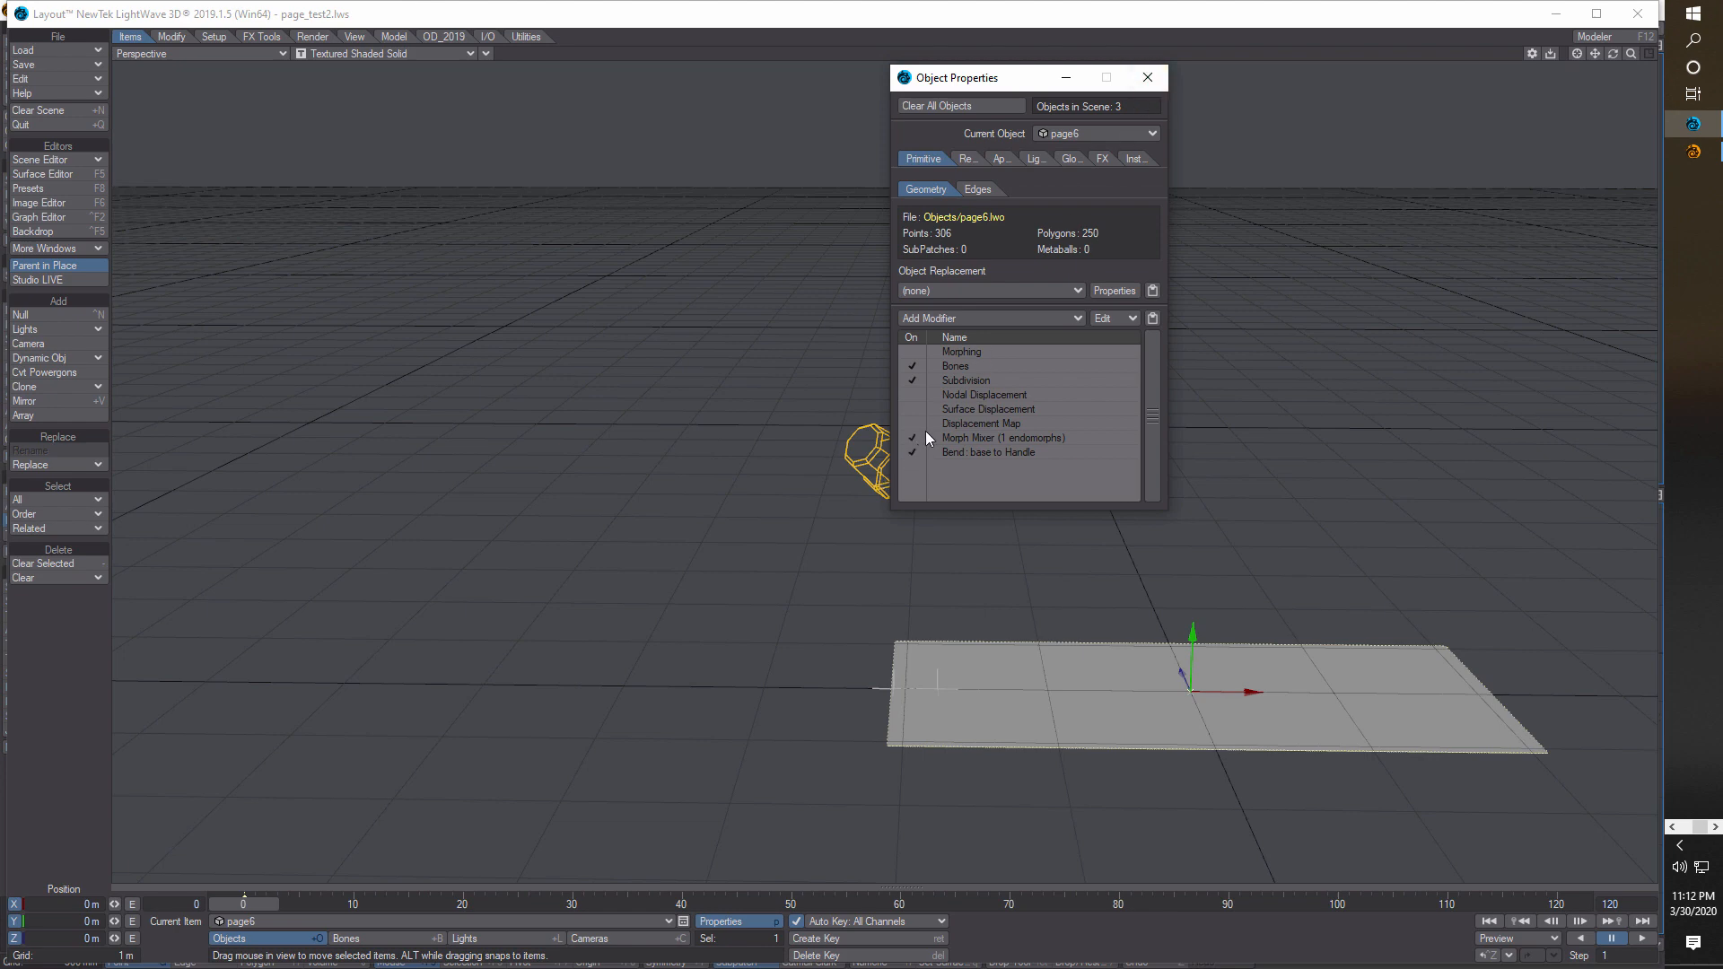
click(1149, 79)
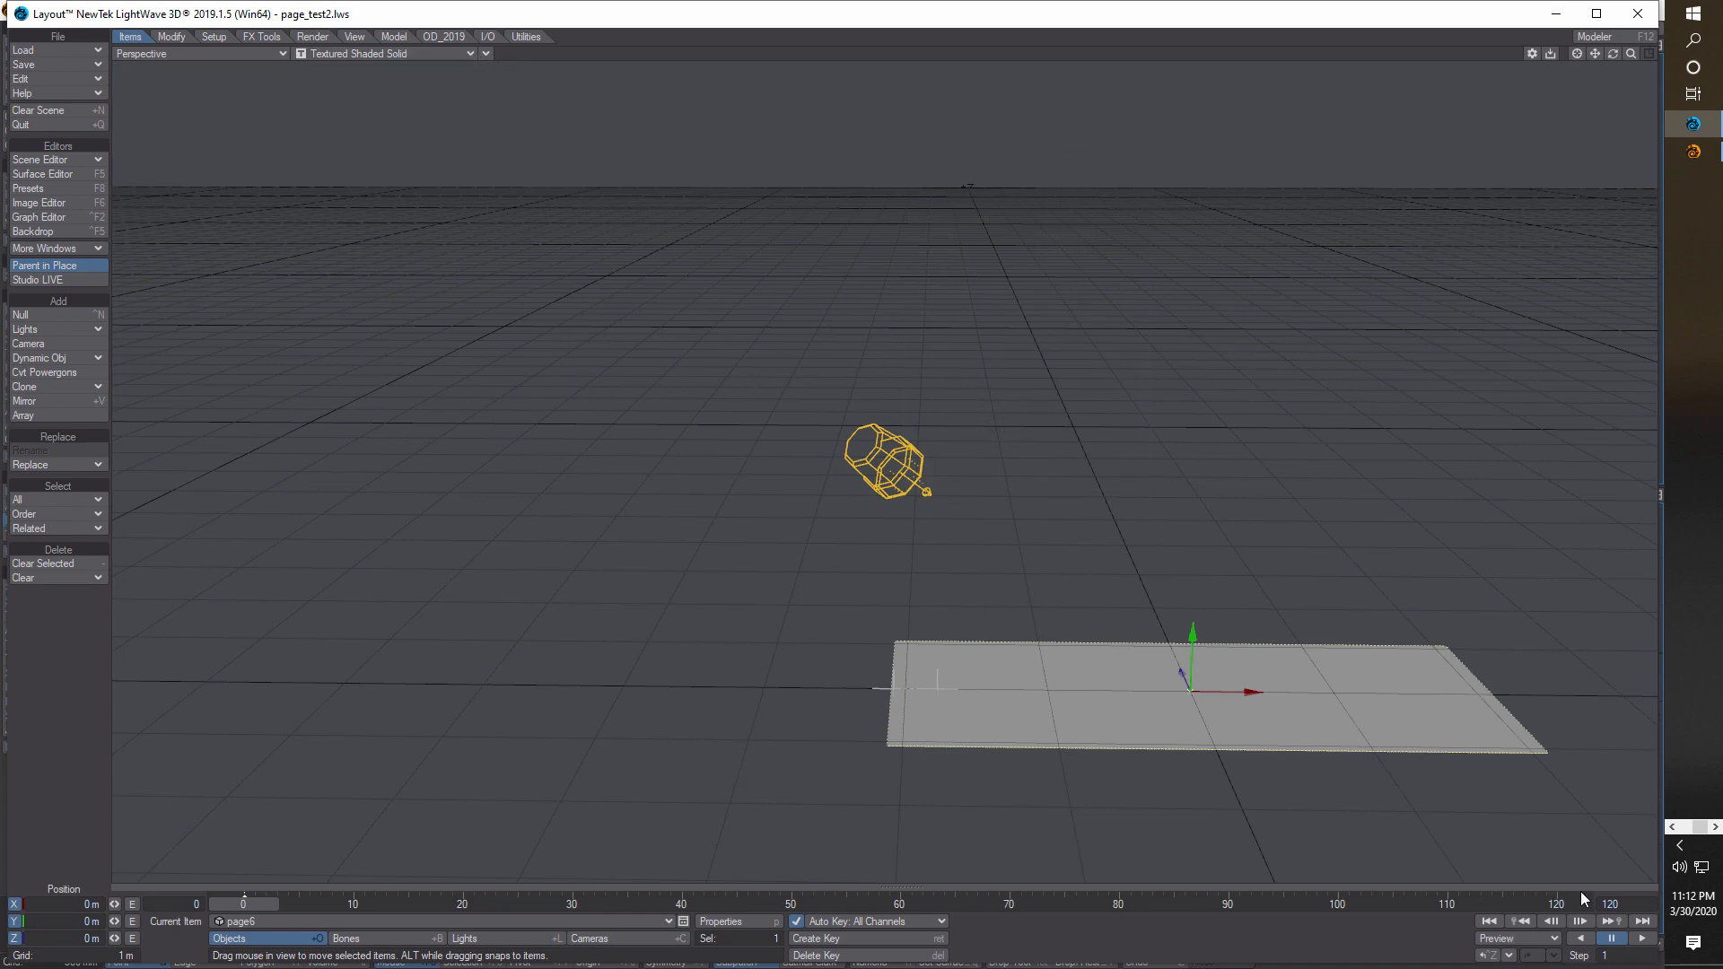
- Extend the scene's last frame to 150
click(1632, 905)
text(150)
key(Return)
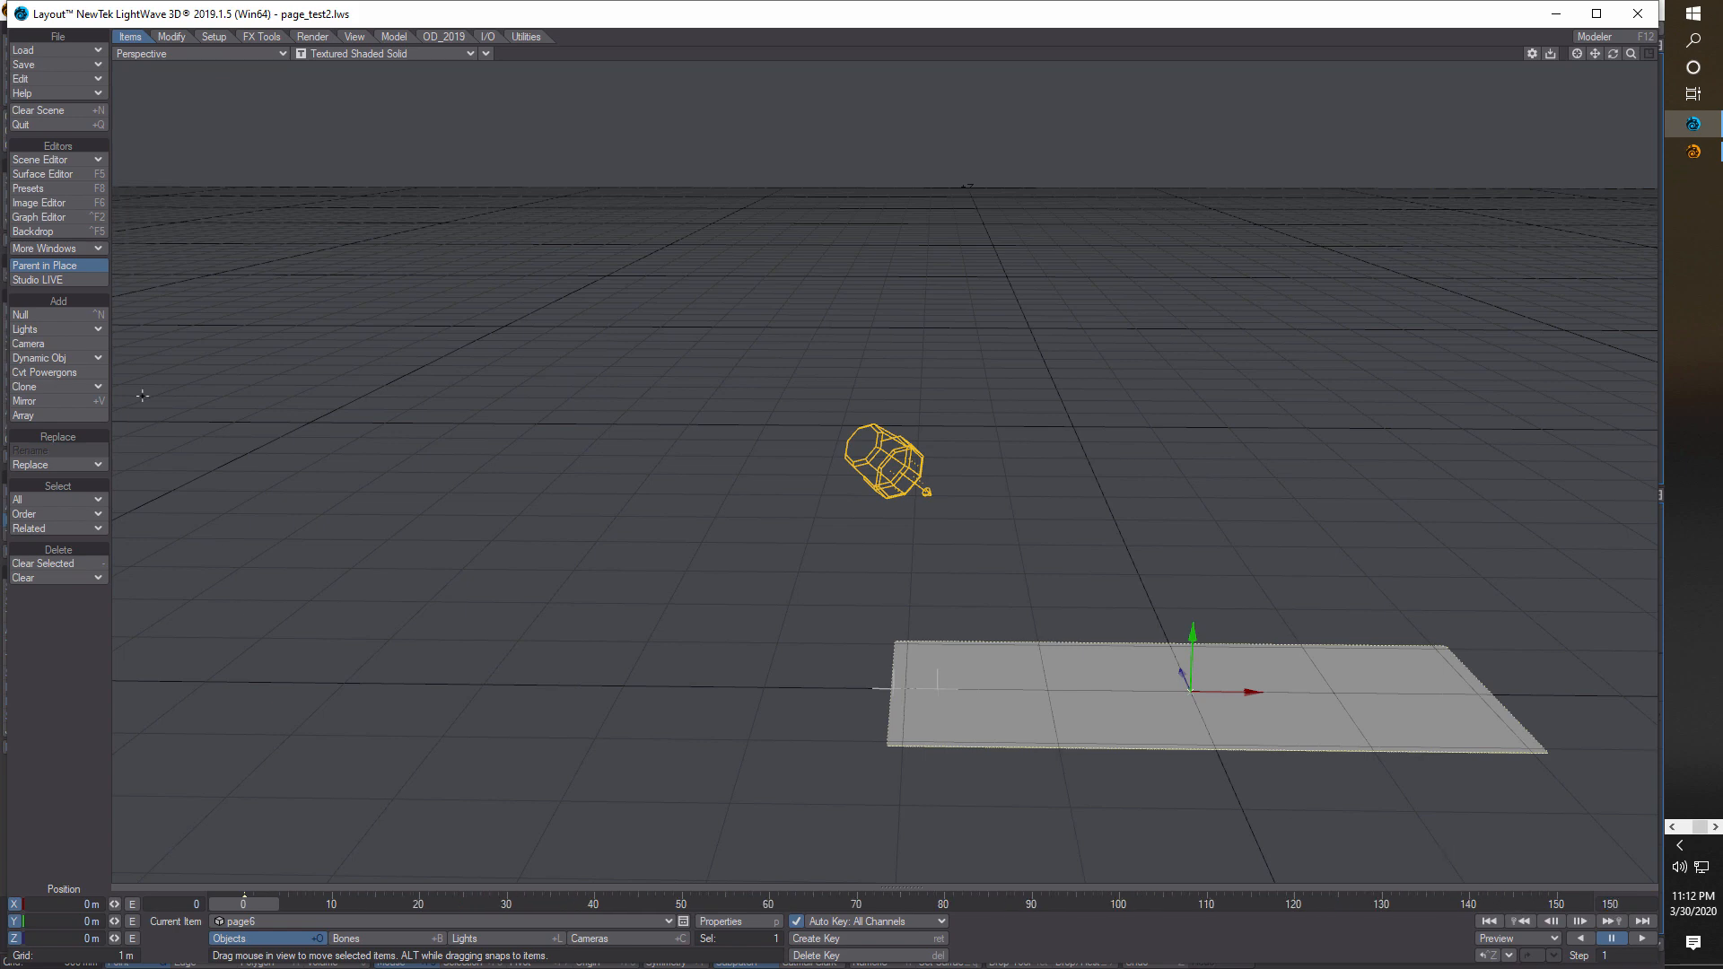
- Bake page6 to MDD for frames 0 to 150 into the AD_LUMIX folder, saving OBJ and LWO files as well
click(489, 39)
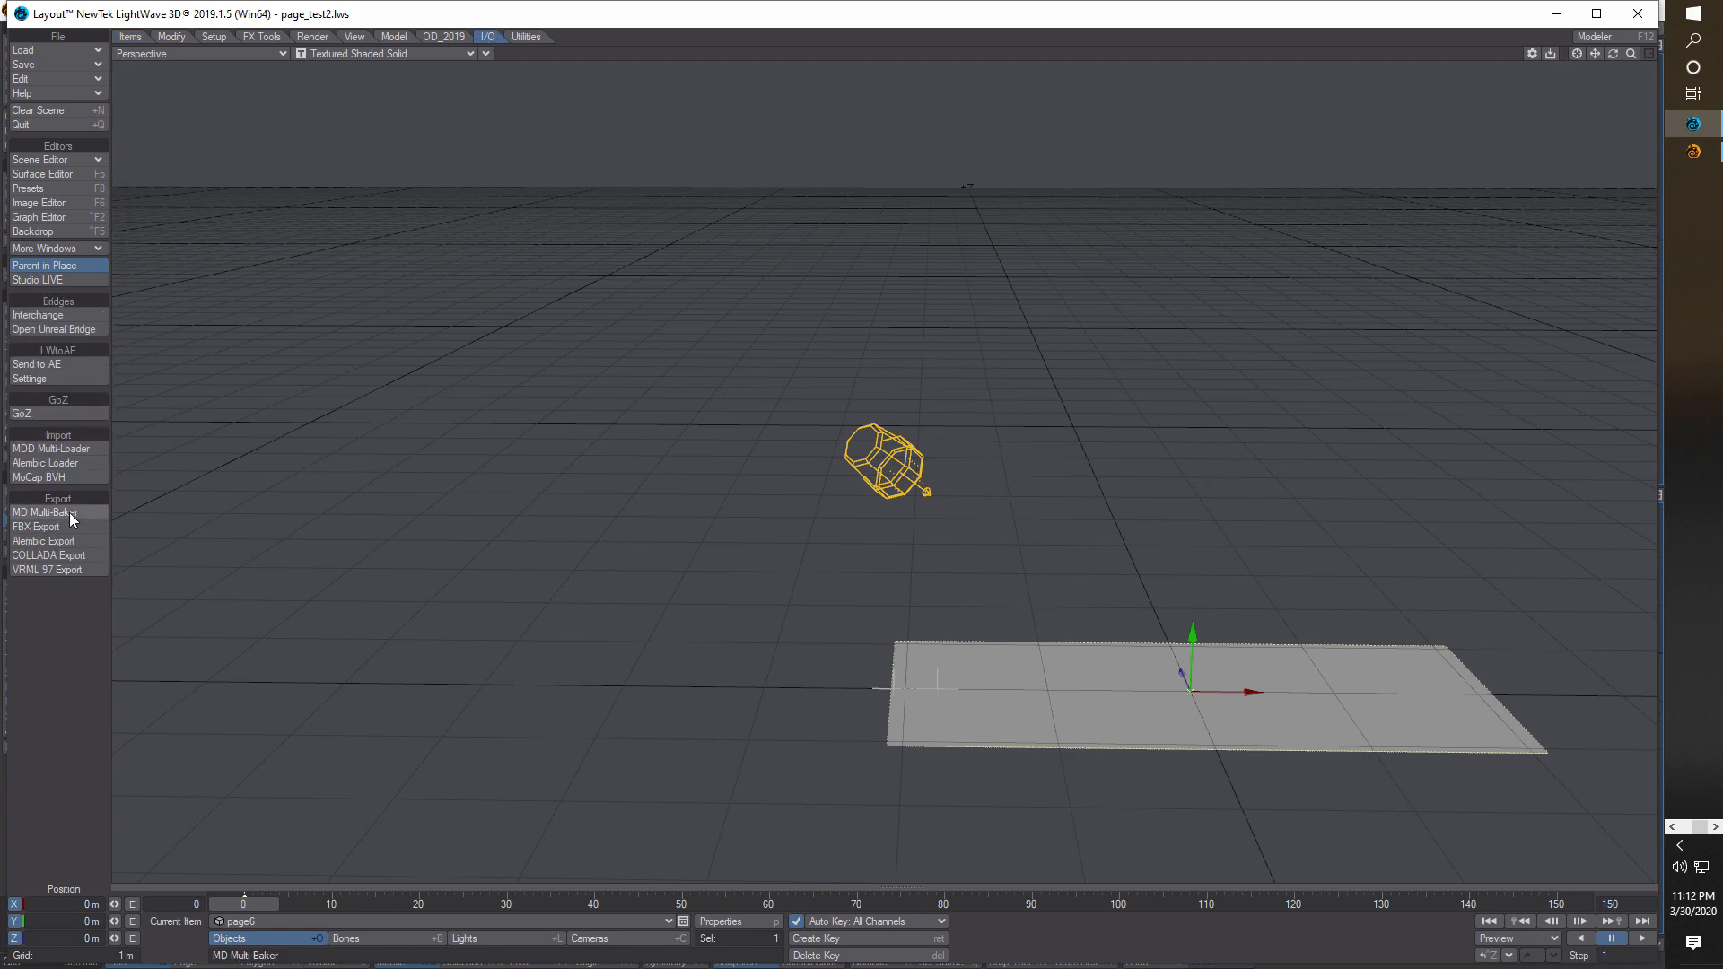
click(44, 513)
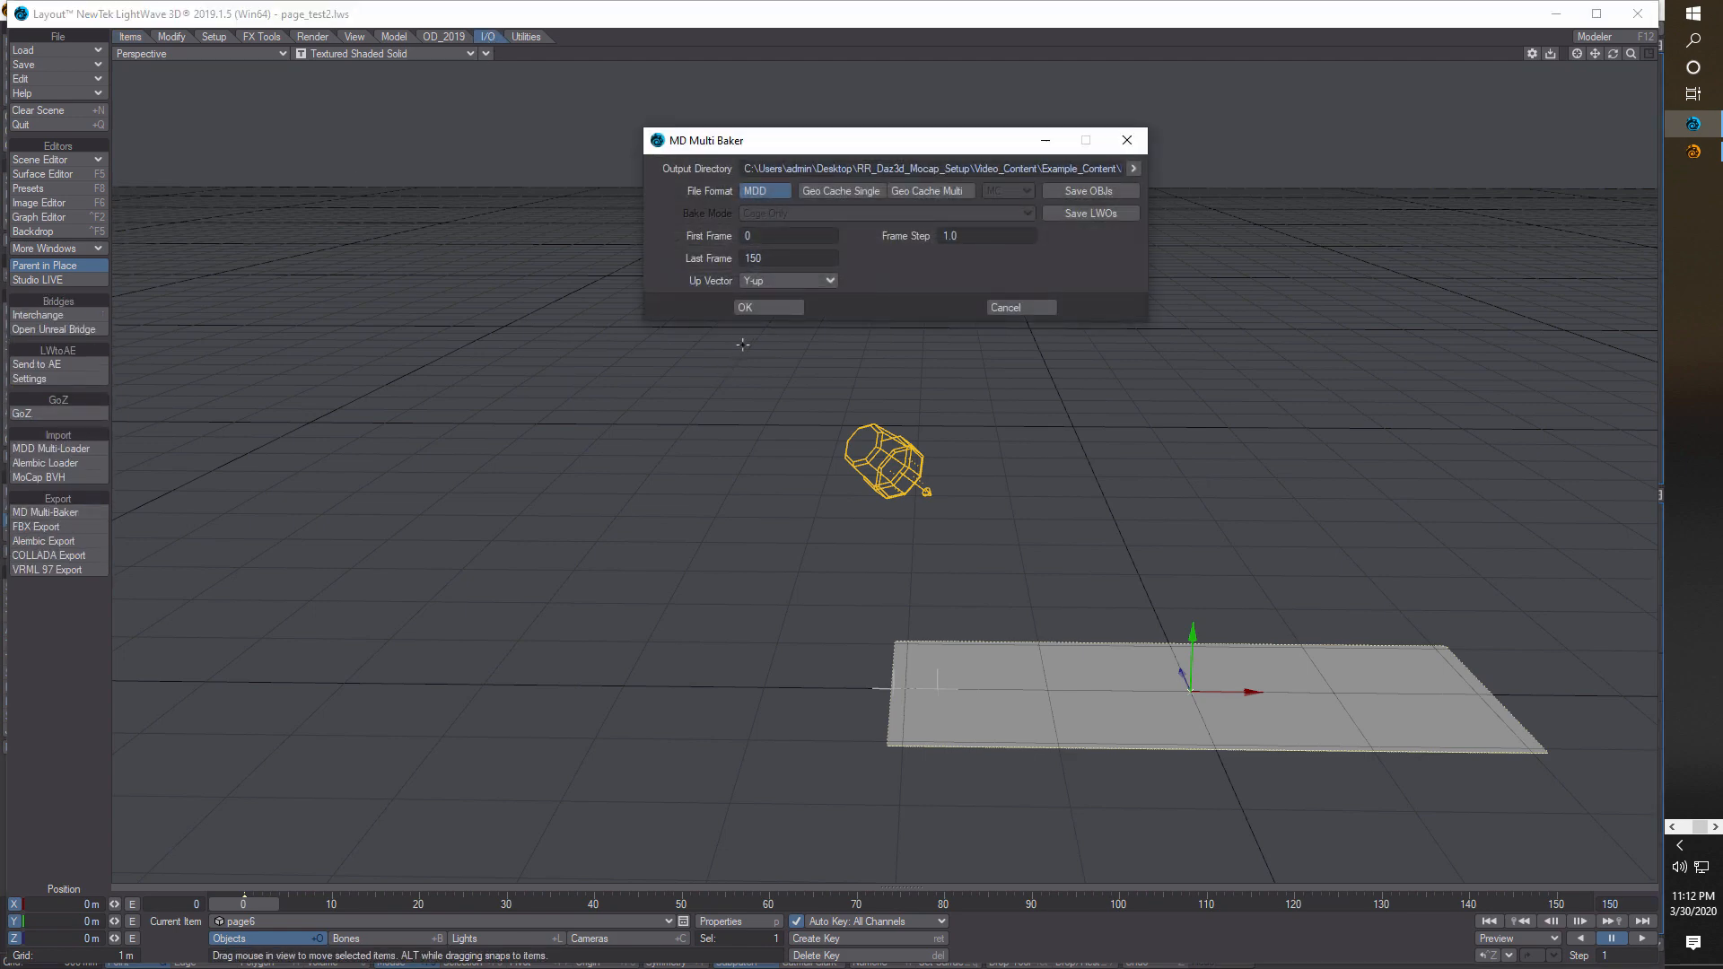
click(1053, 214)
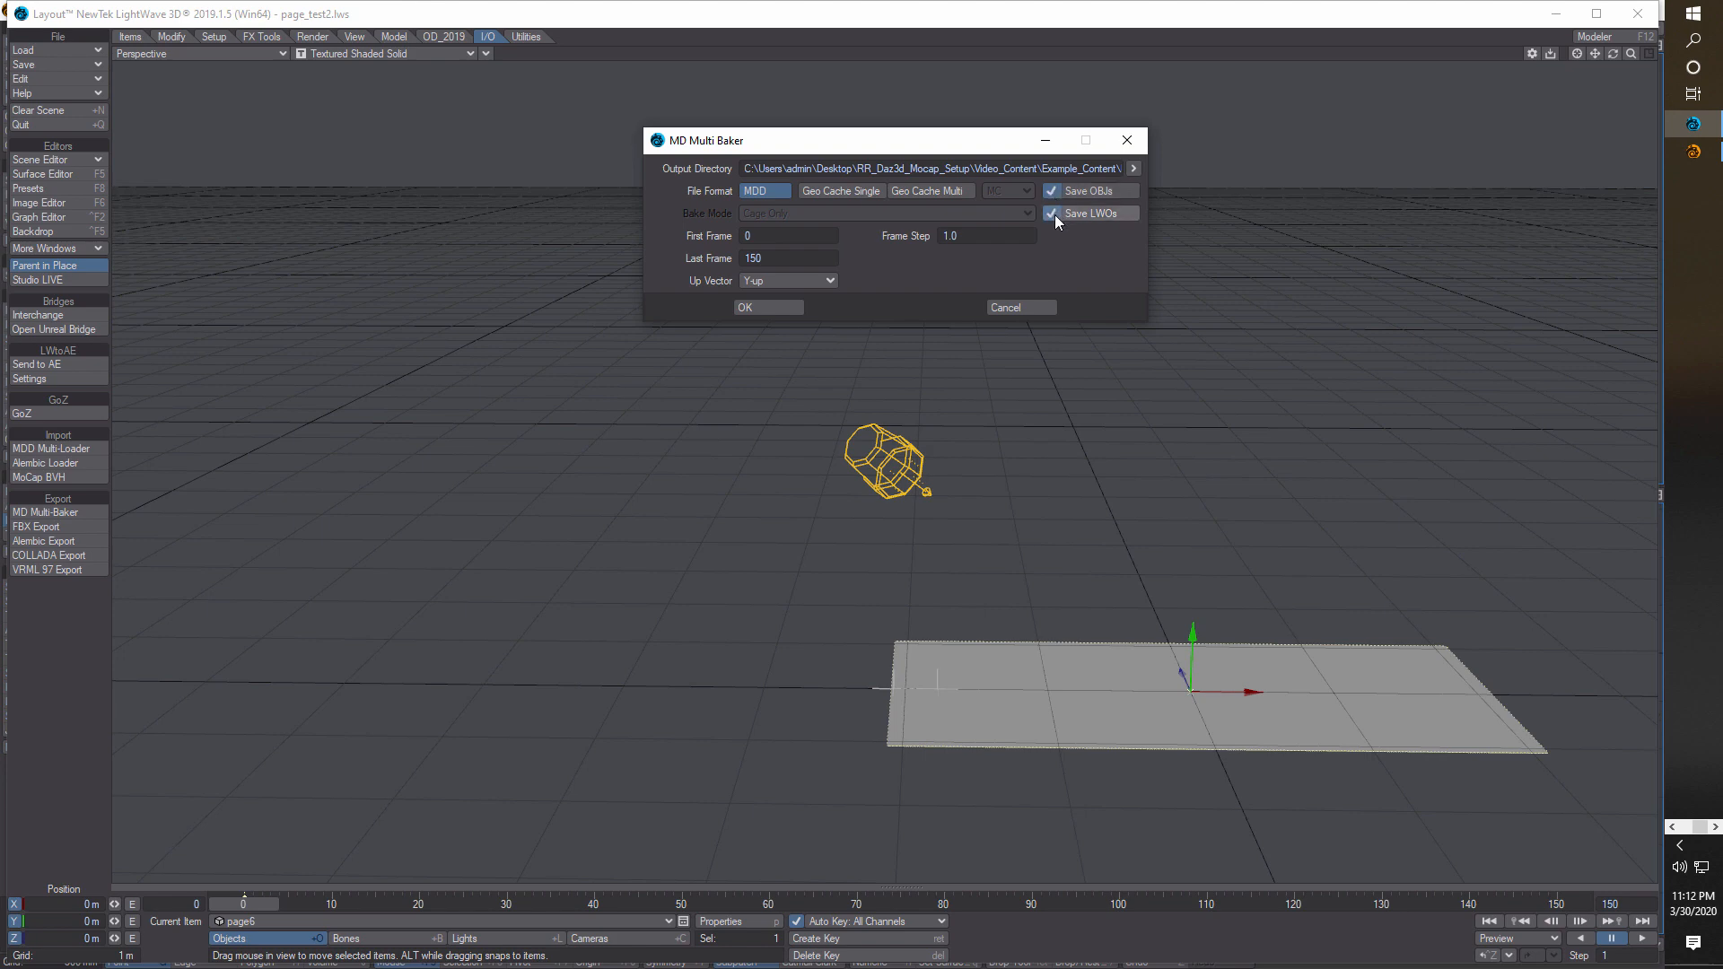
click(1134, 168)
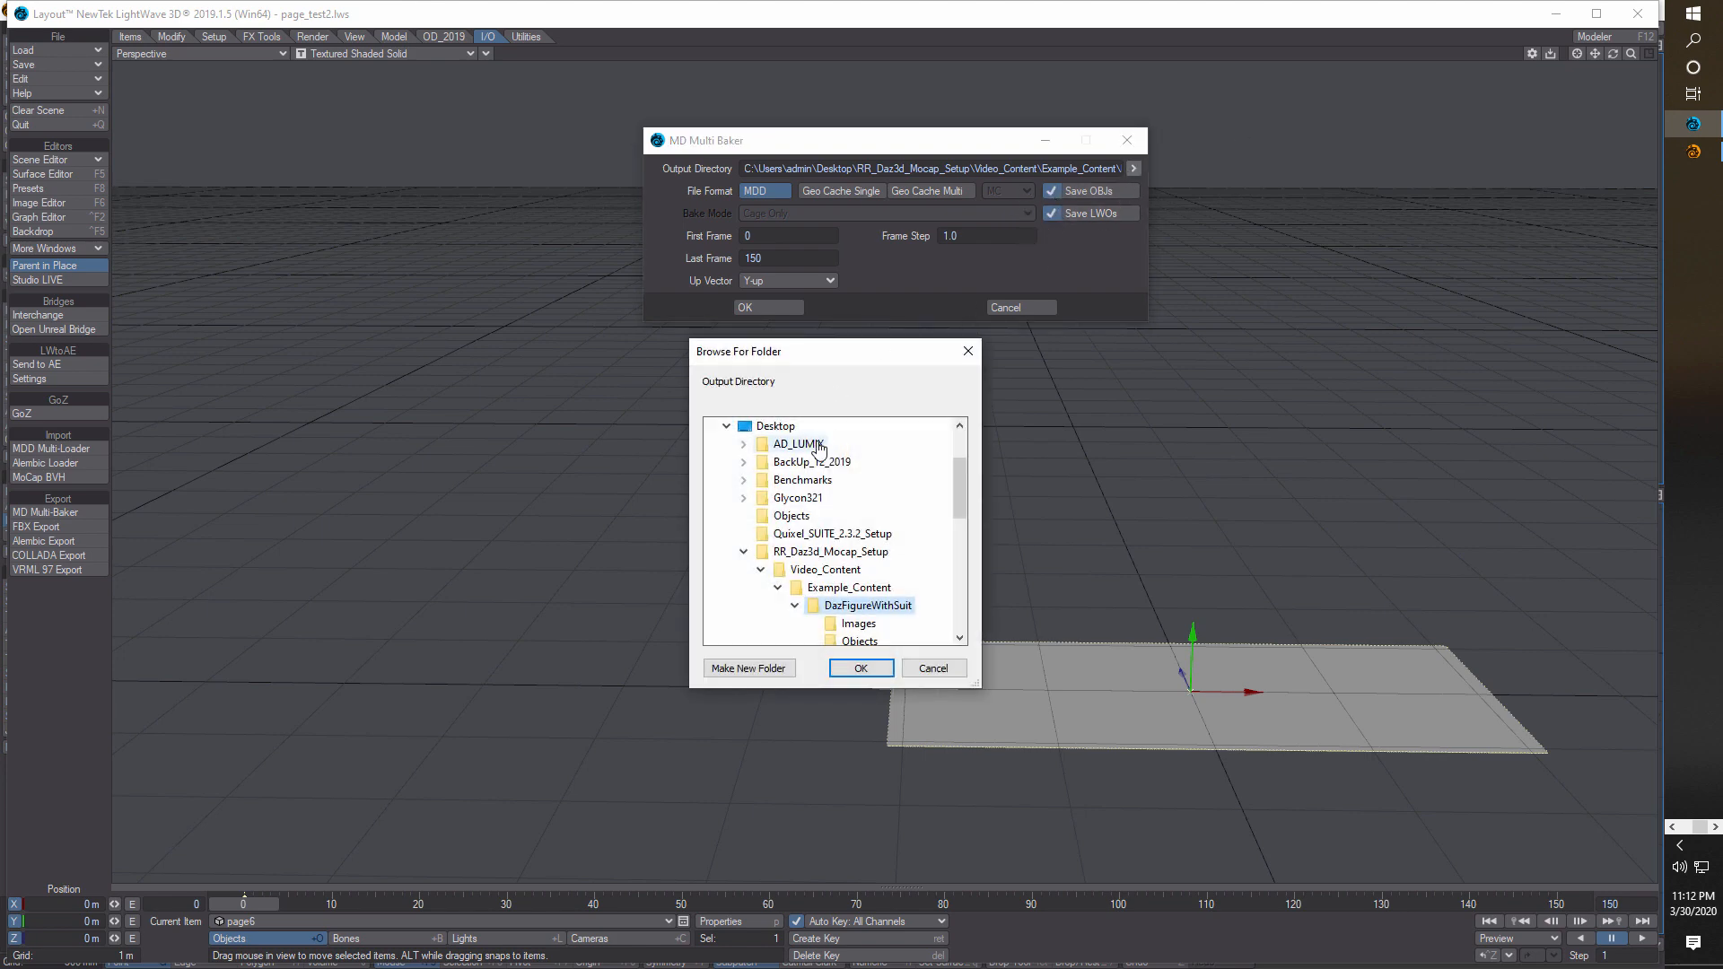
scroll(817, 455, up, 2)
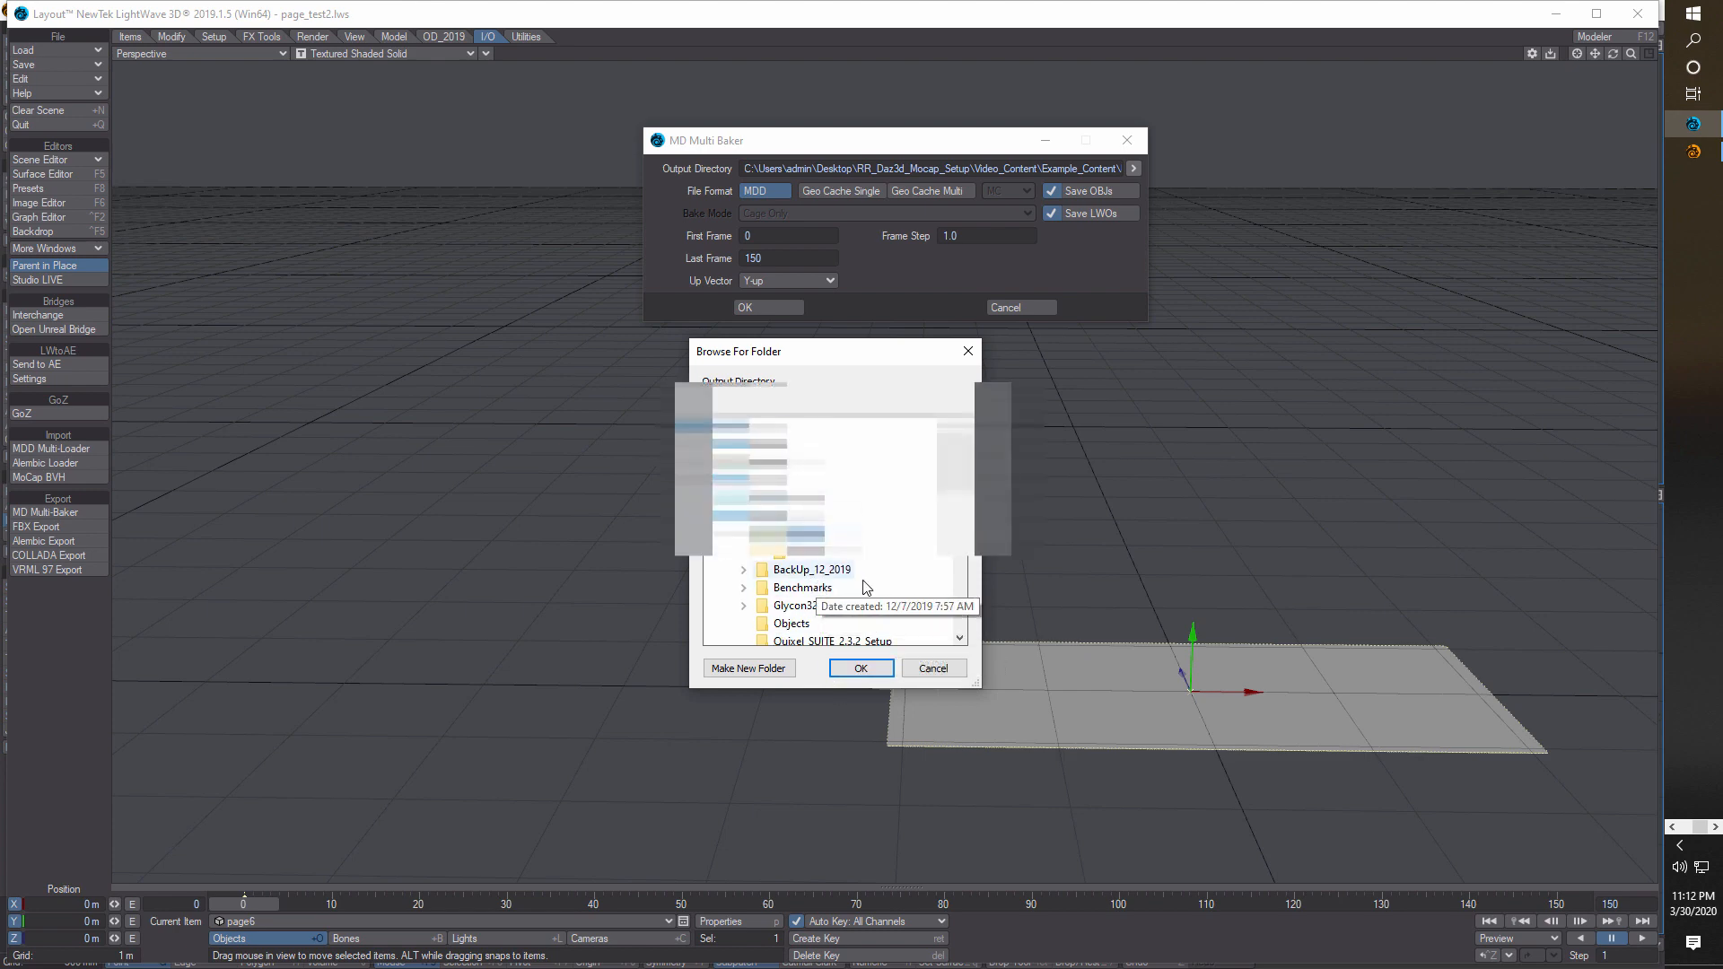
click(860, 668)
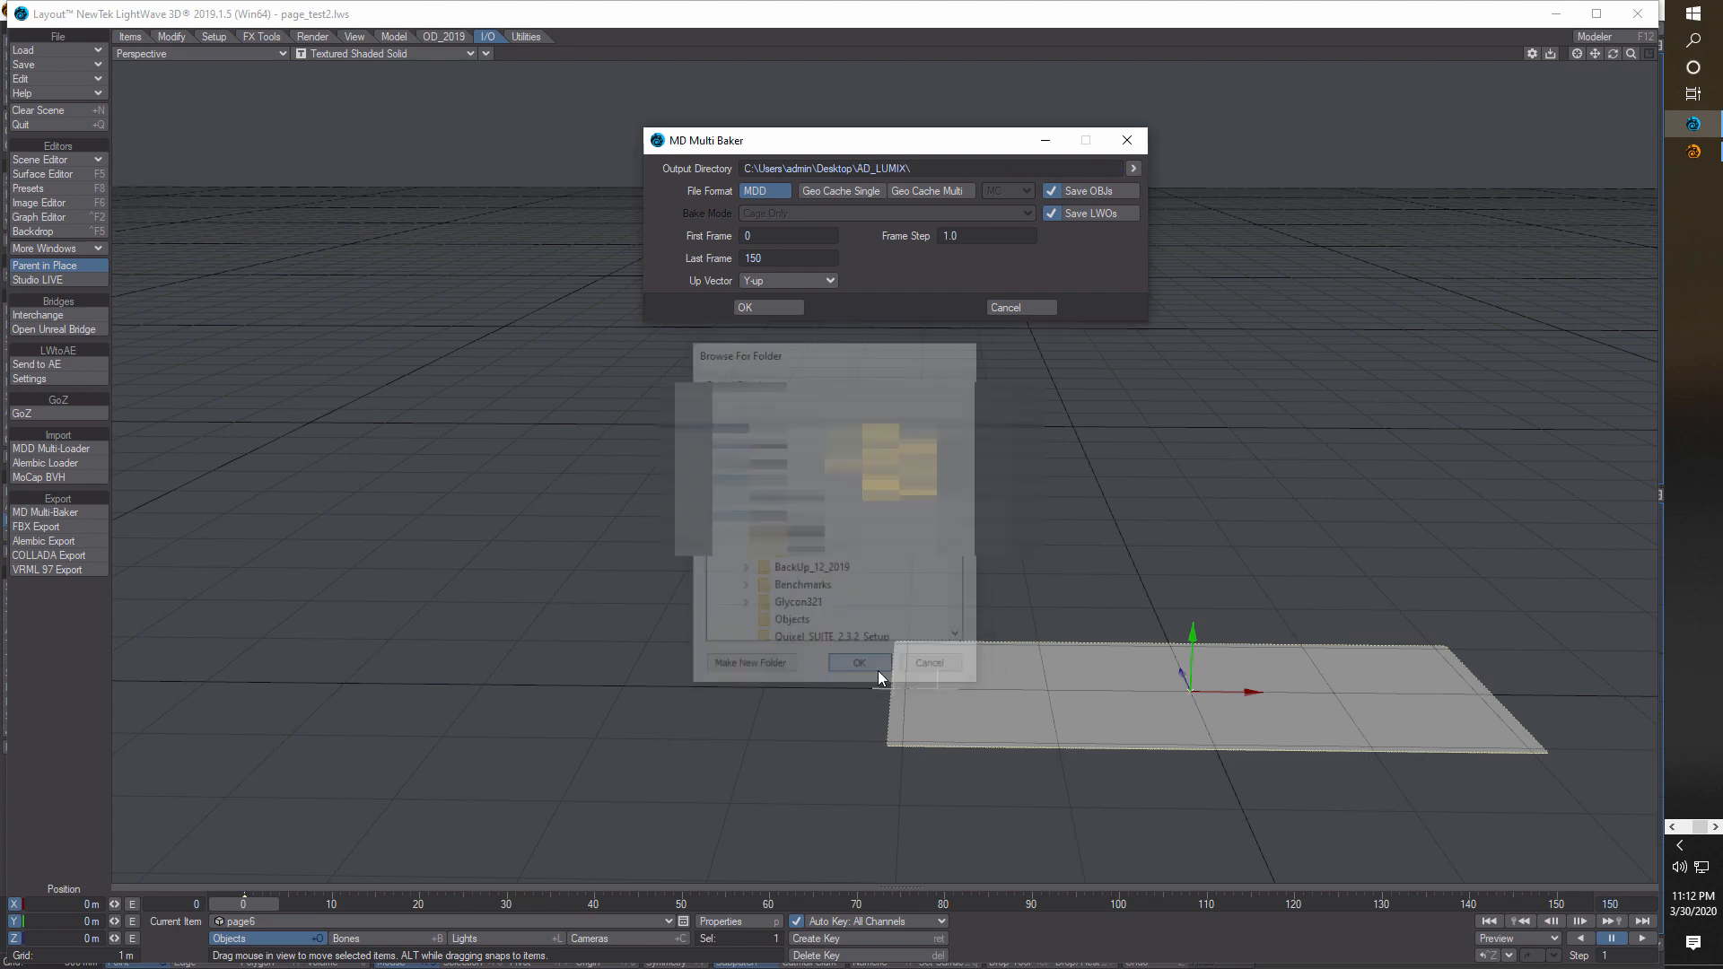
click(768, 309)
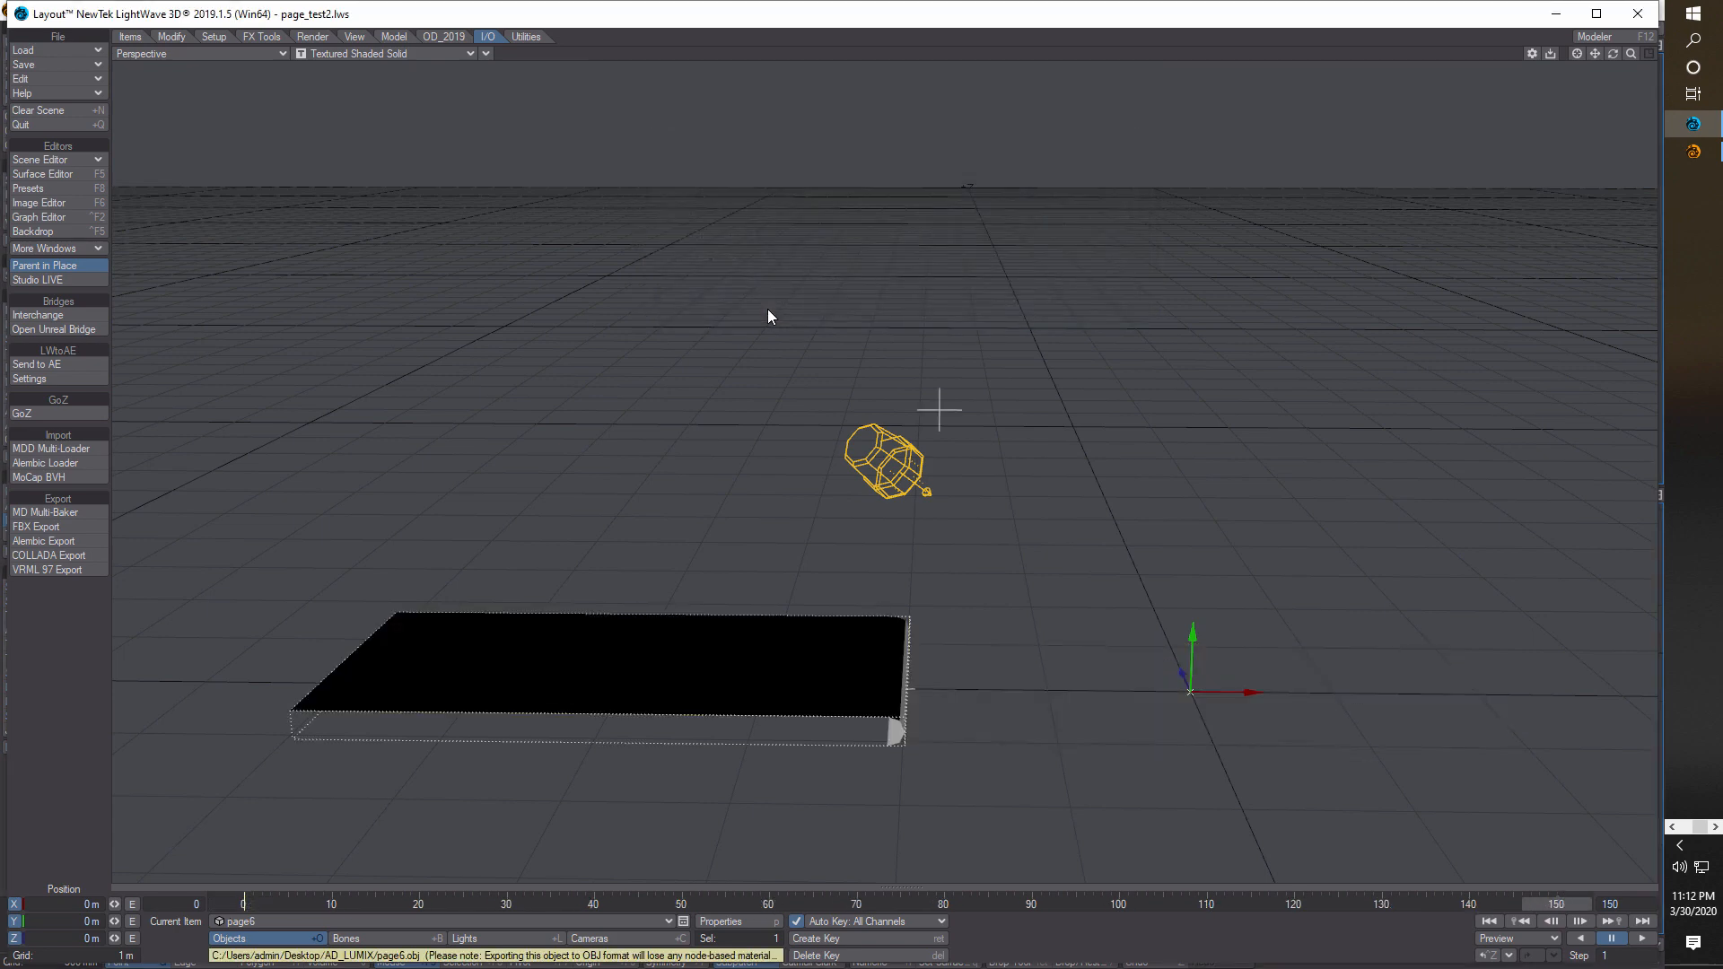
- Disable the Morph Mixer and Bend modifiers on the page6 object
click(753, 921)
click(914, 438)
click(914, 451)
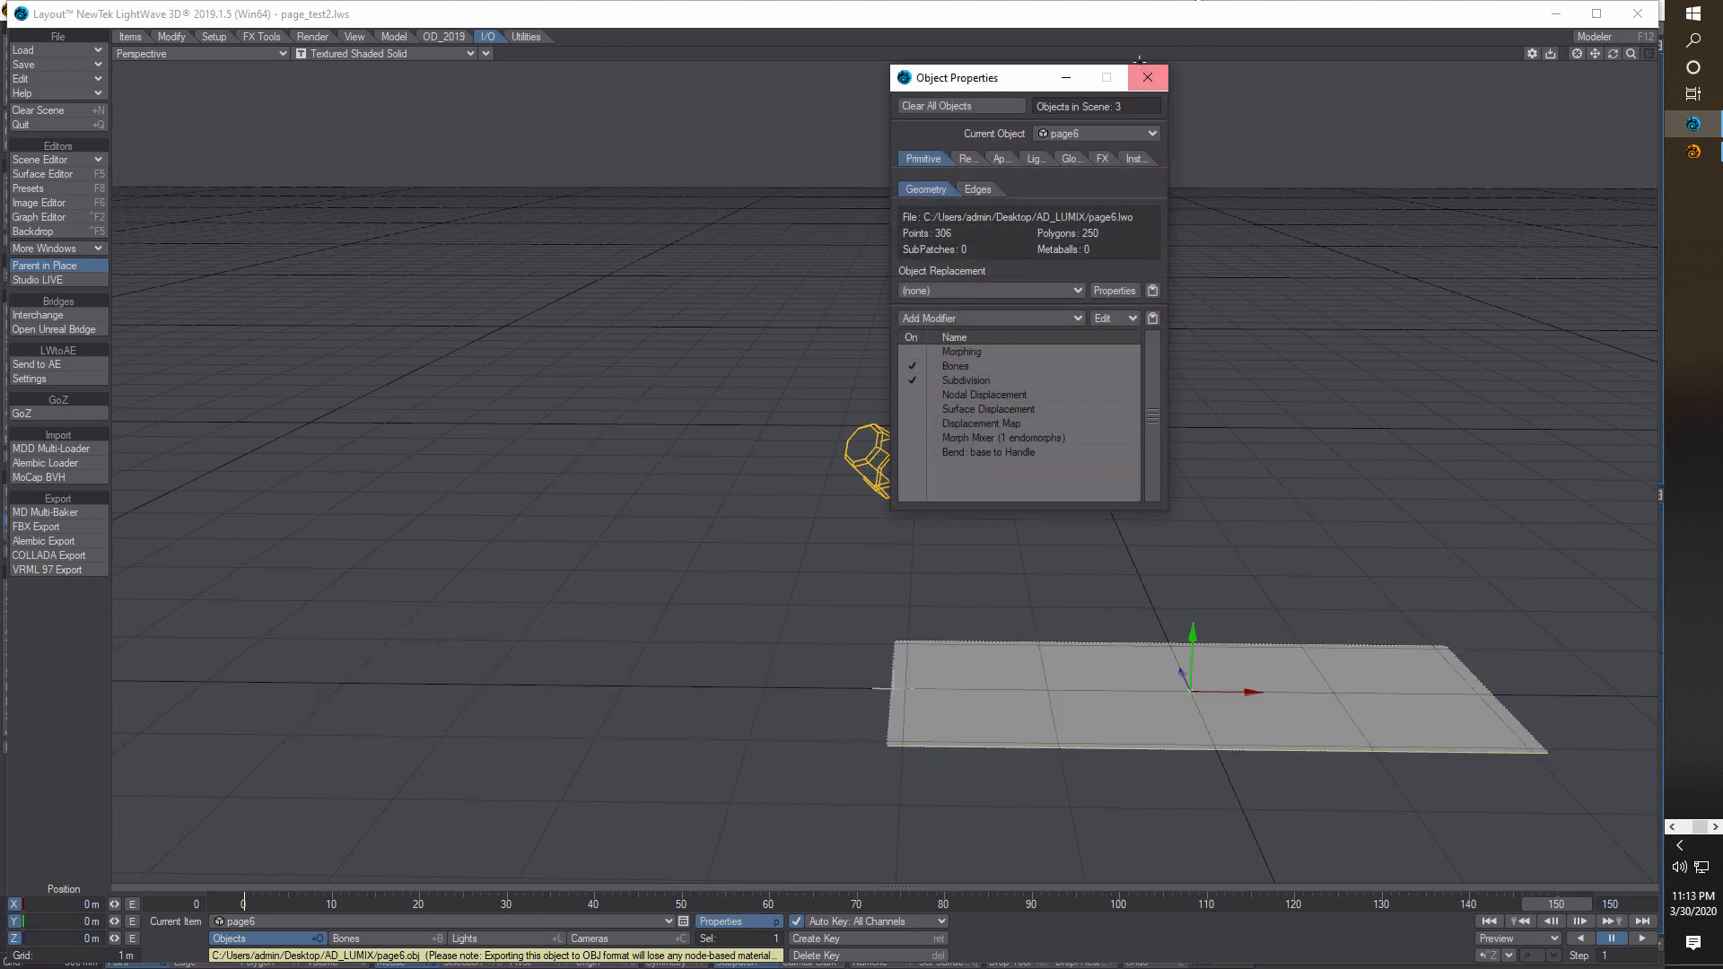
click(1145, 76)
- Play back the scene with page6's modifiers disabled, stop it and return to frame 0
click(1642, 938)
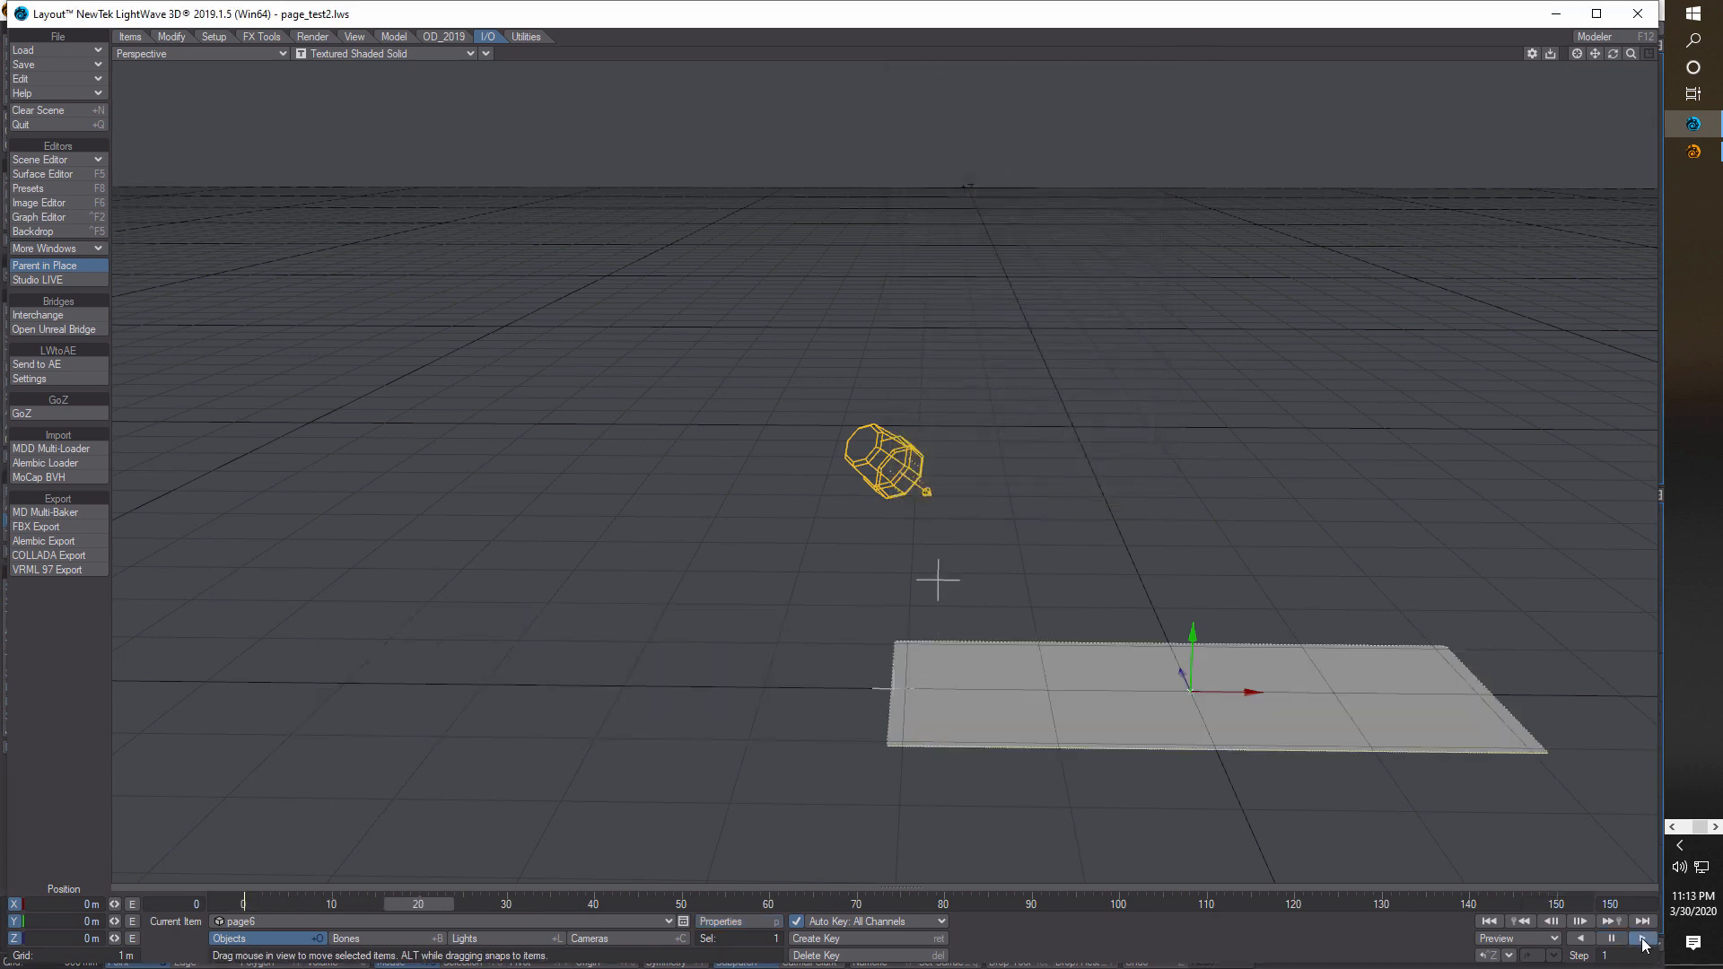
click(1611, 938)
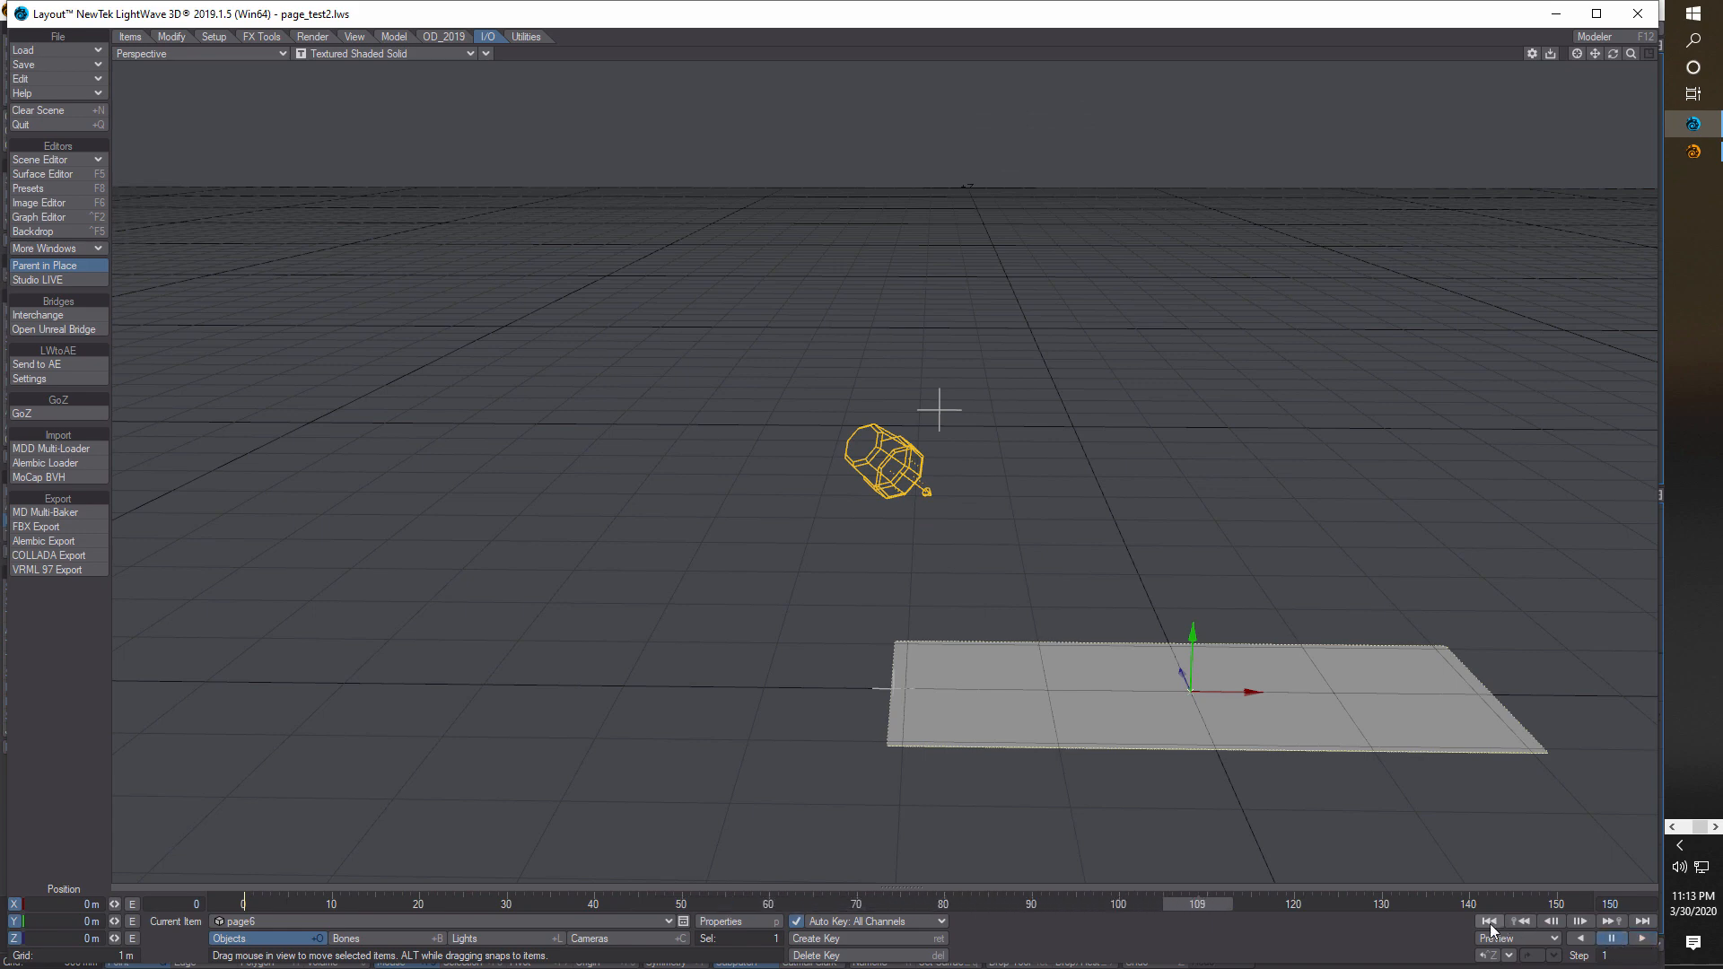
click(1490, 922)
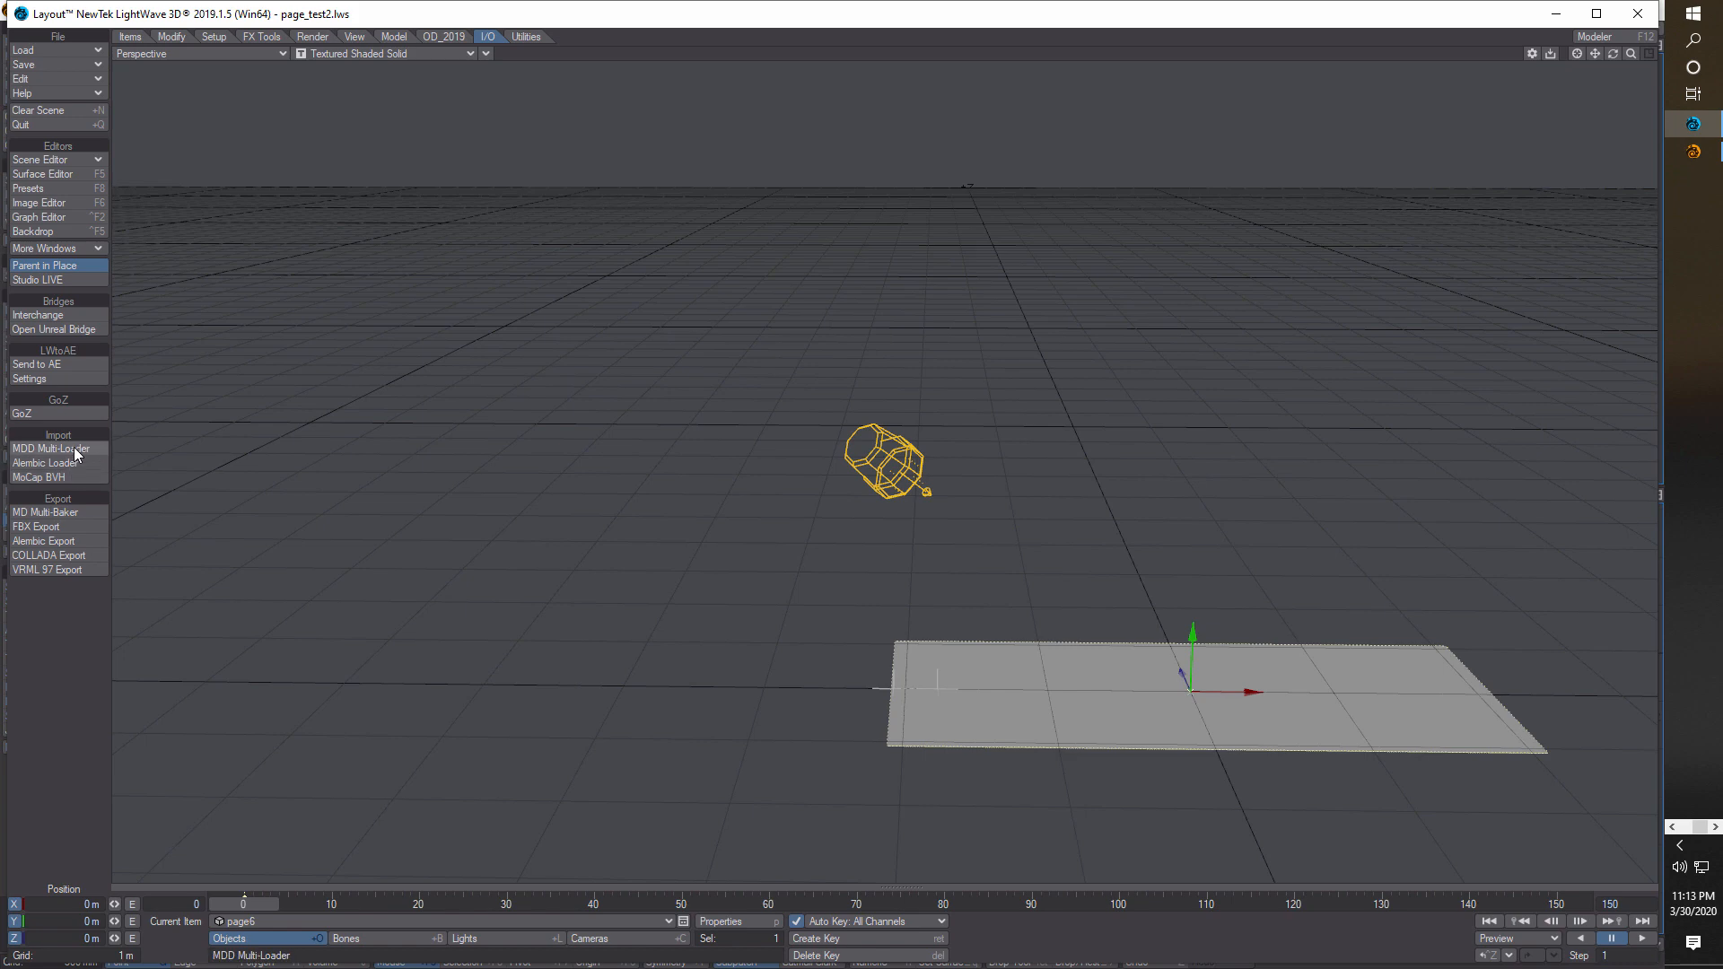
- Add the baked page6.mdd file from the AD_LUMIX folder to the MDD Multi-Loader
click(75, 450)
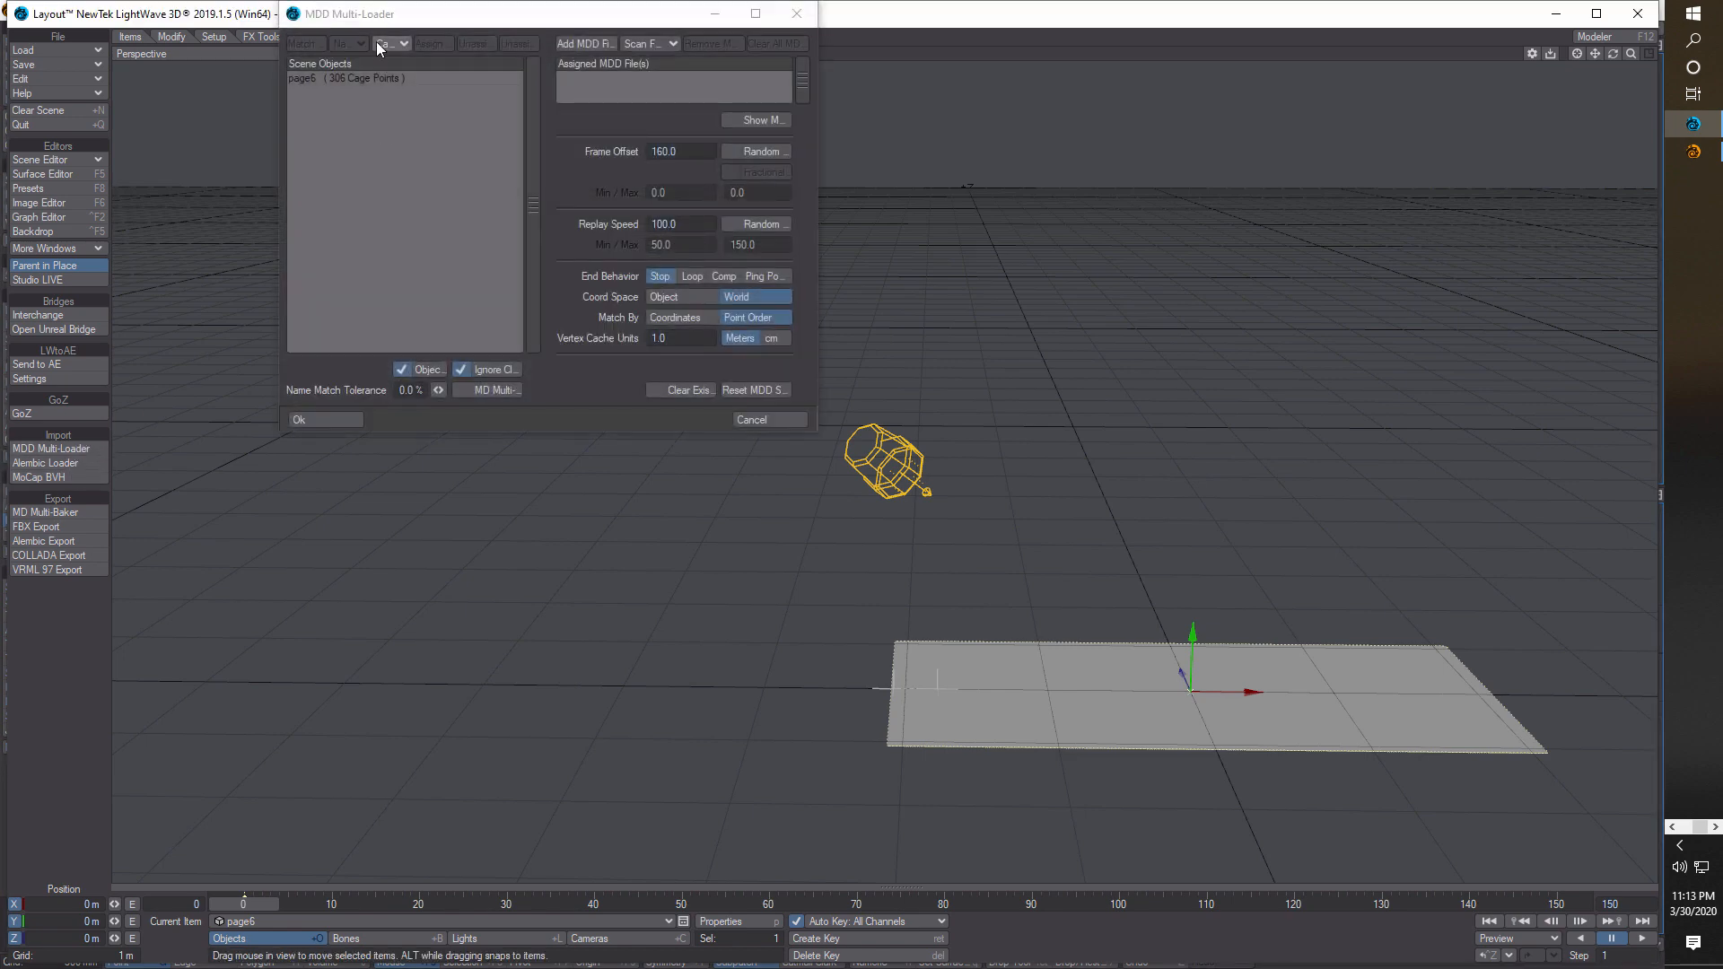
click(582, 45)
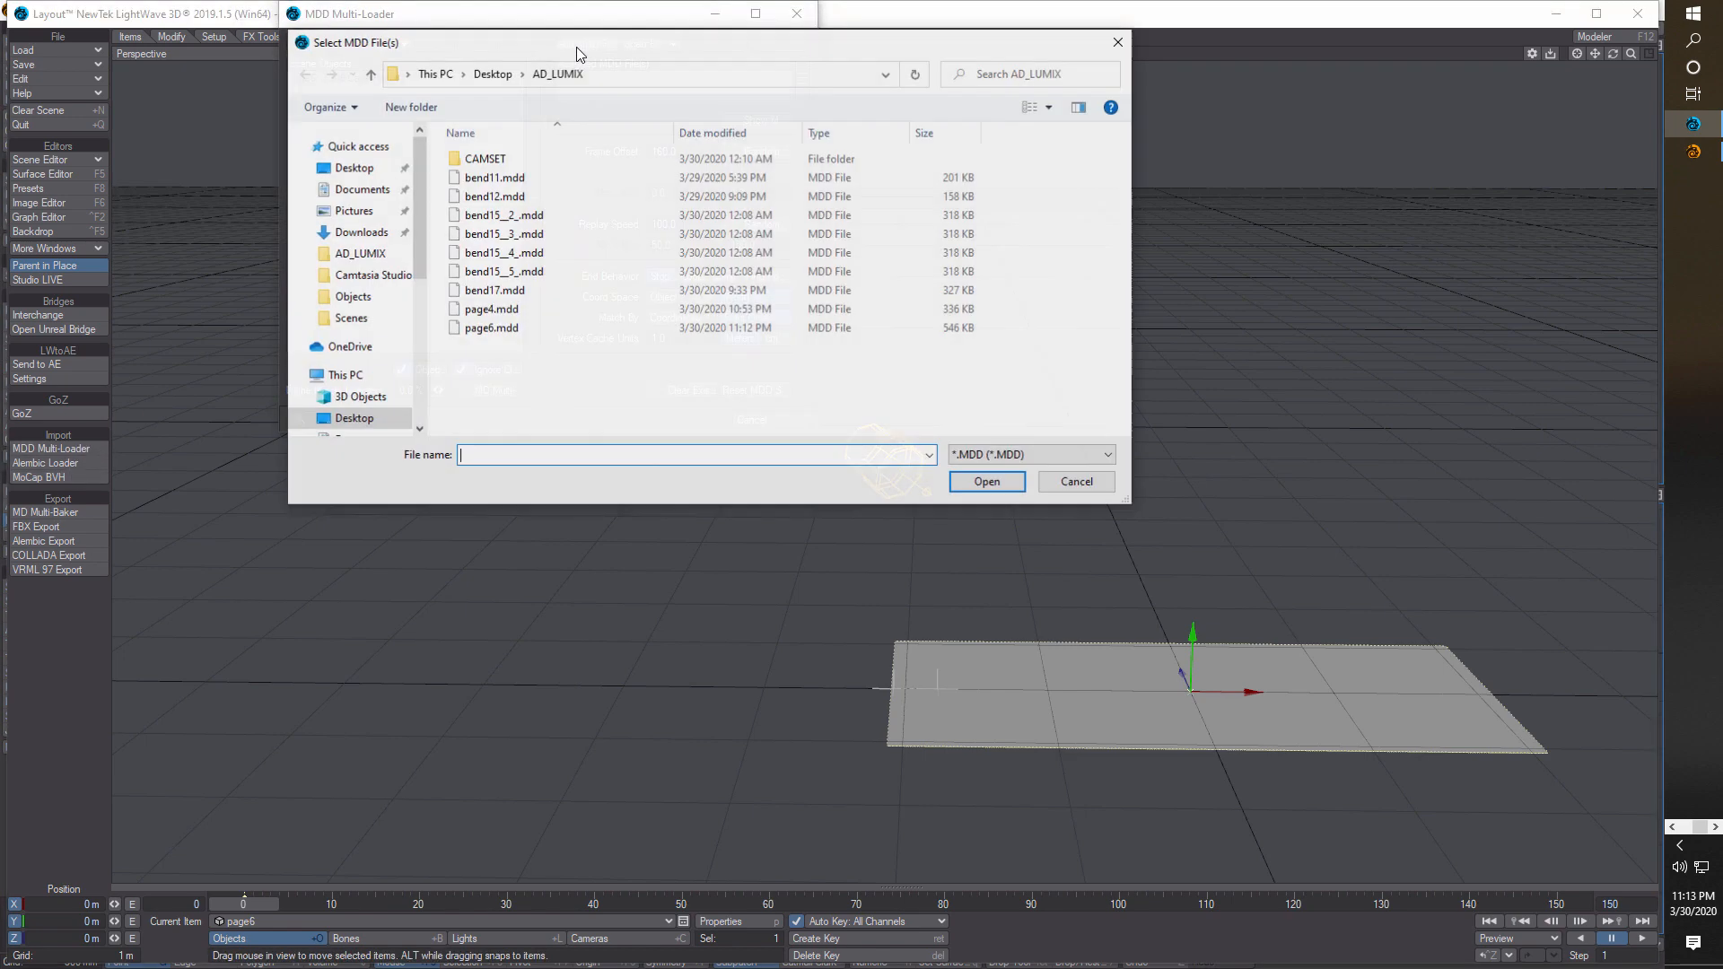
click(490, 329)
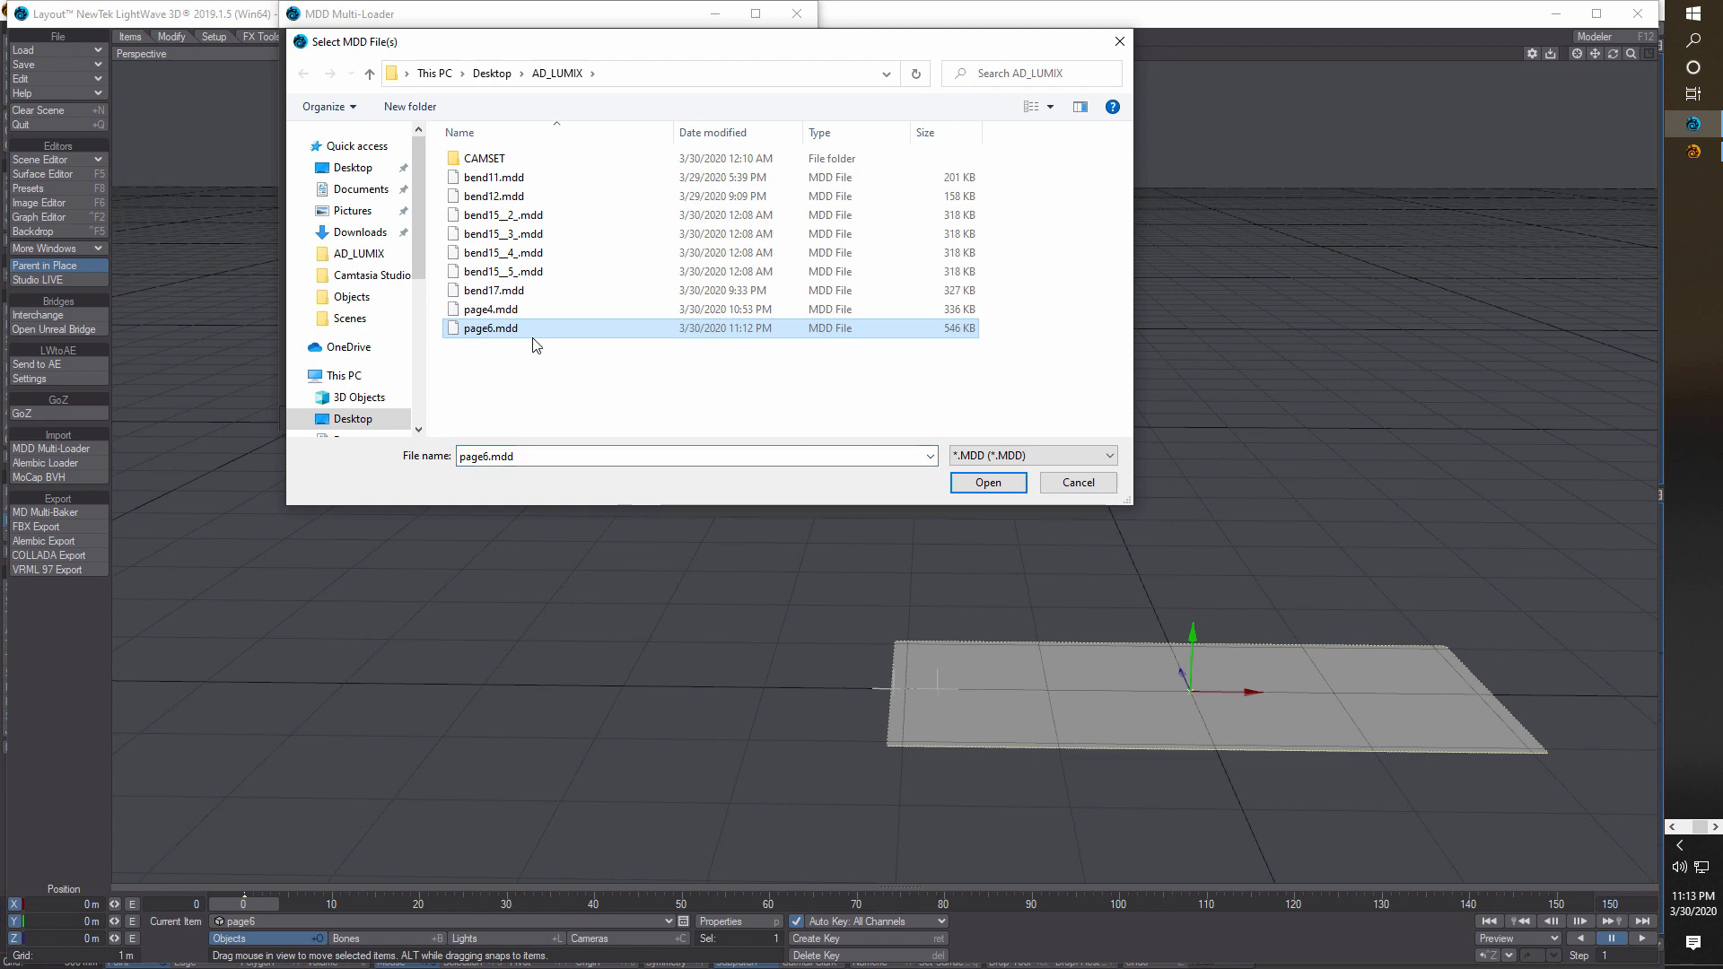
click(988, 482)
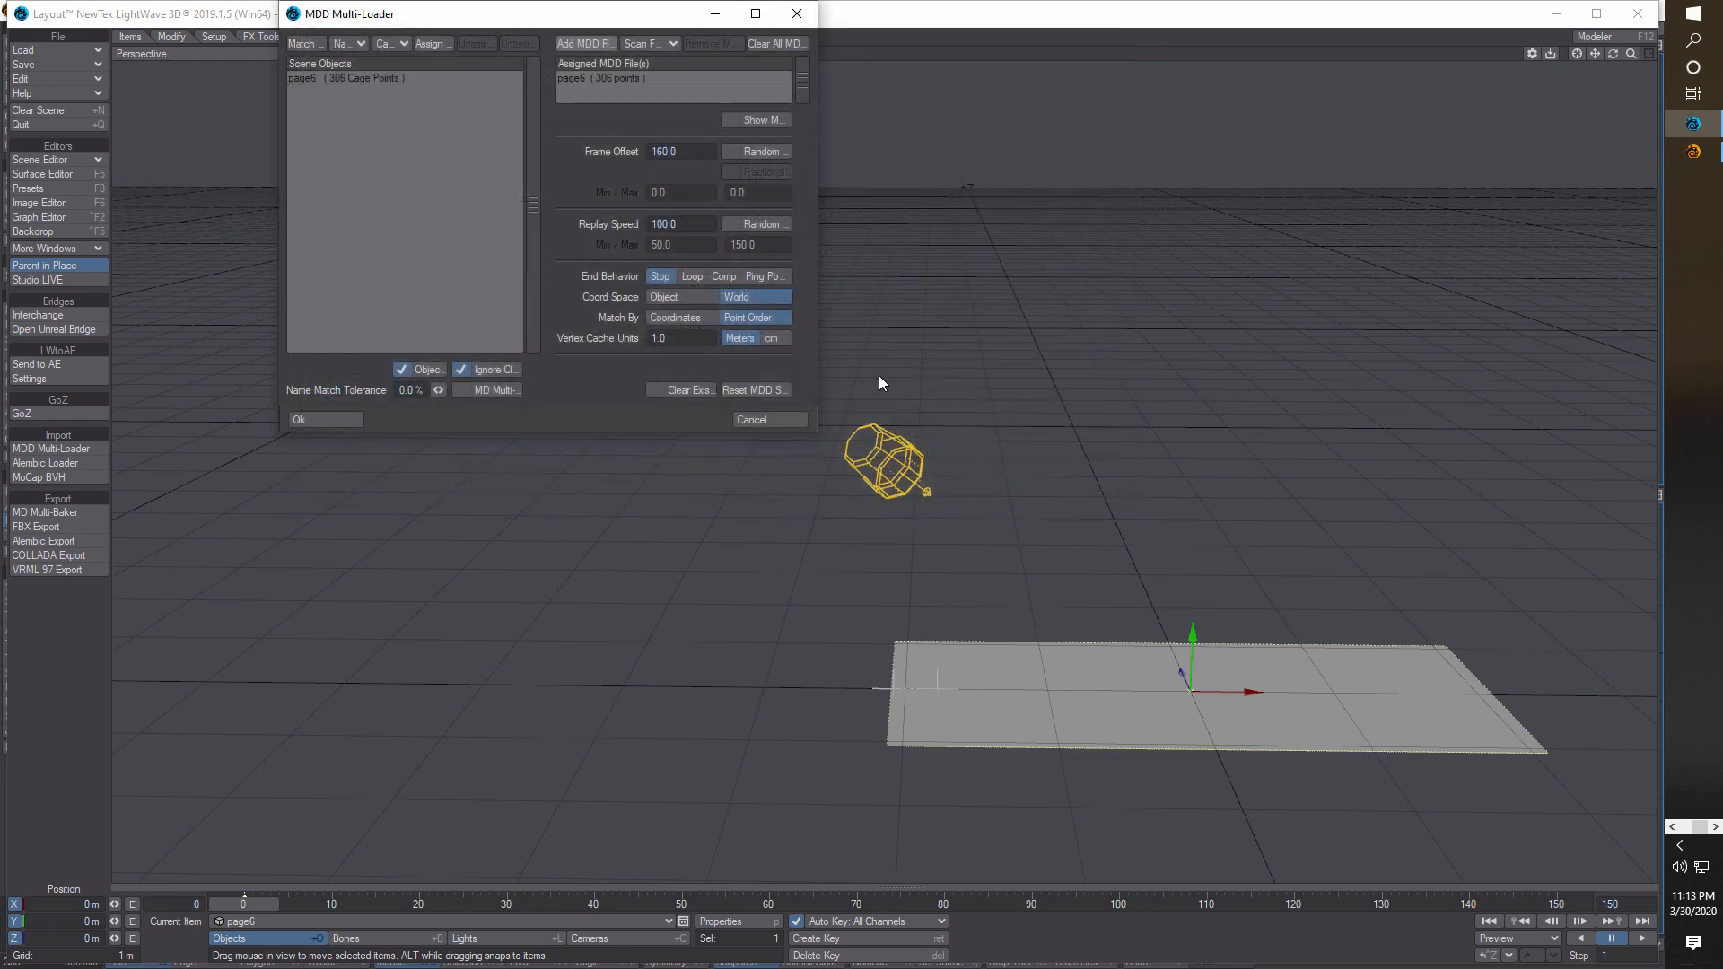
- Reset the MDD settings to a frame offset of 0 and assign page6.mdd to the page6 object
click(390, 79)
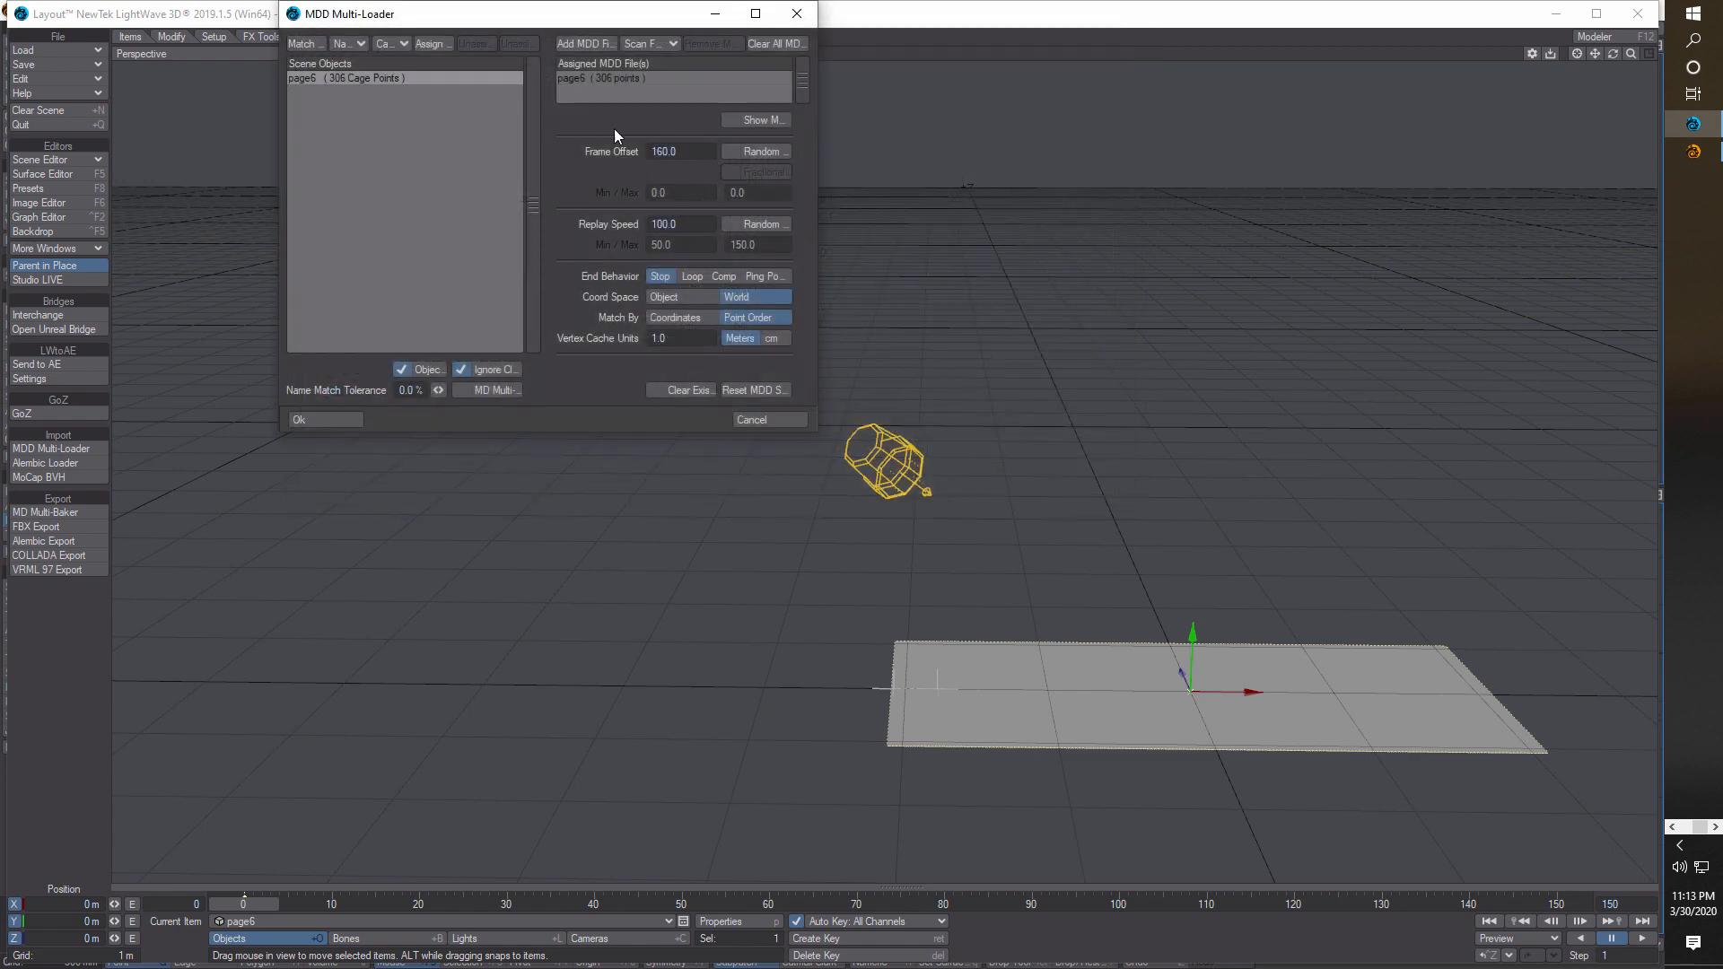
click(745, 390)
click(420, 504)
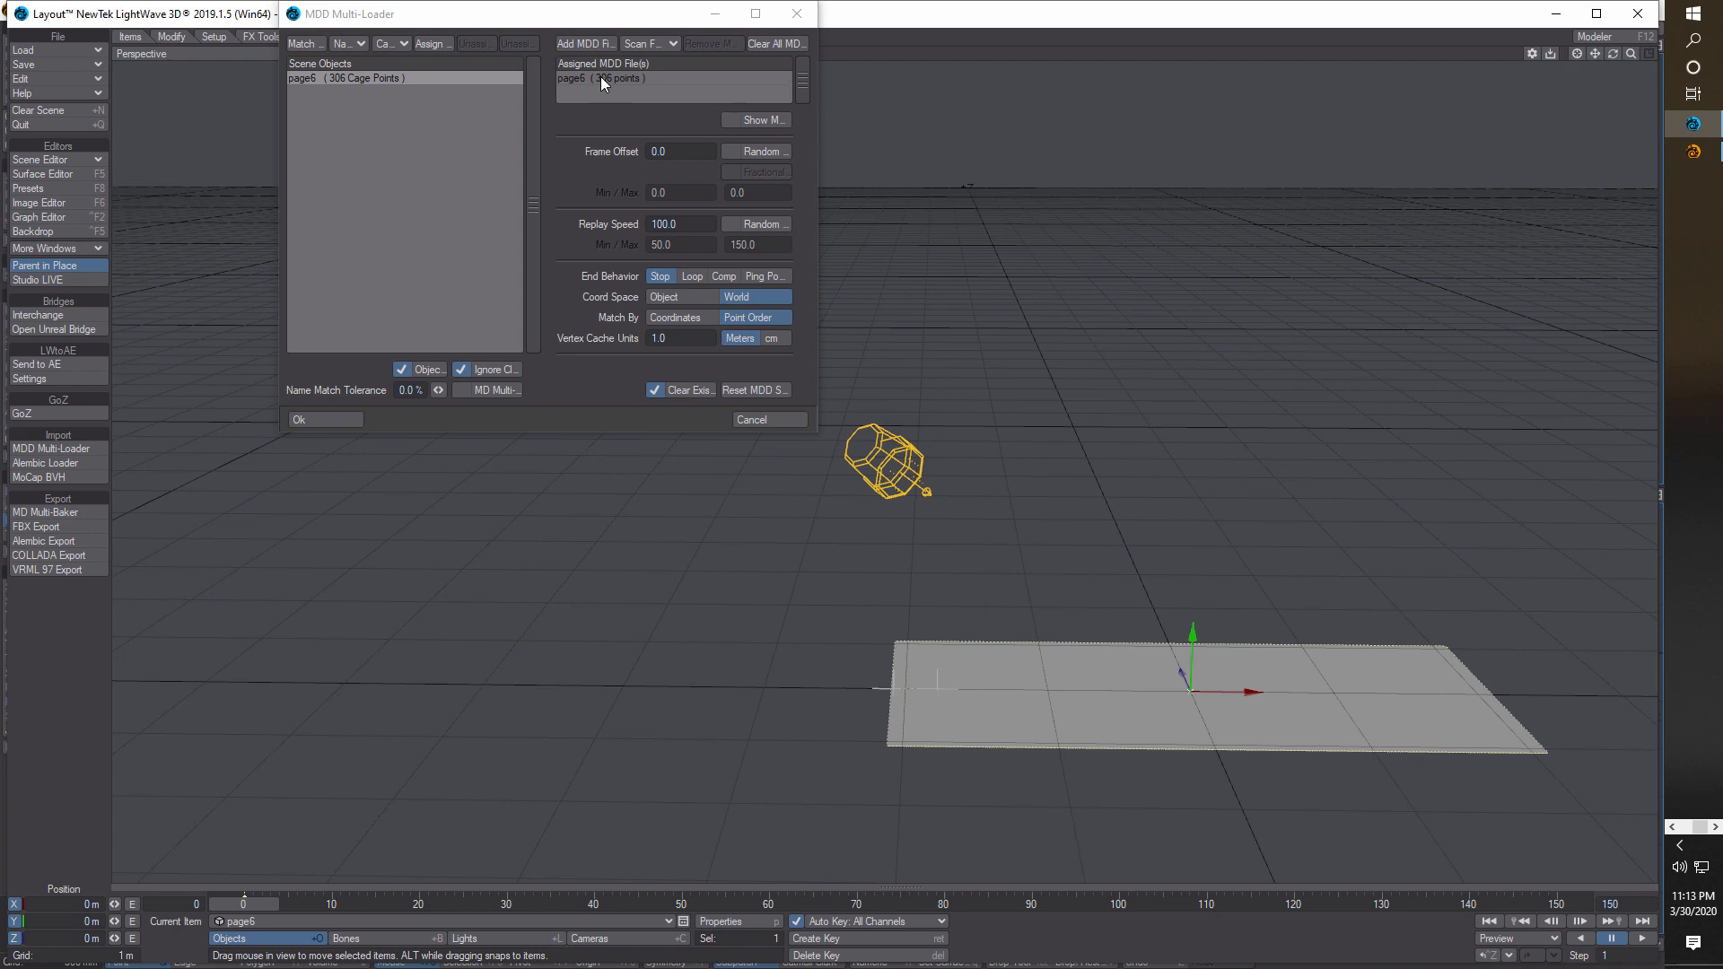
click(637, 79)
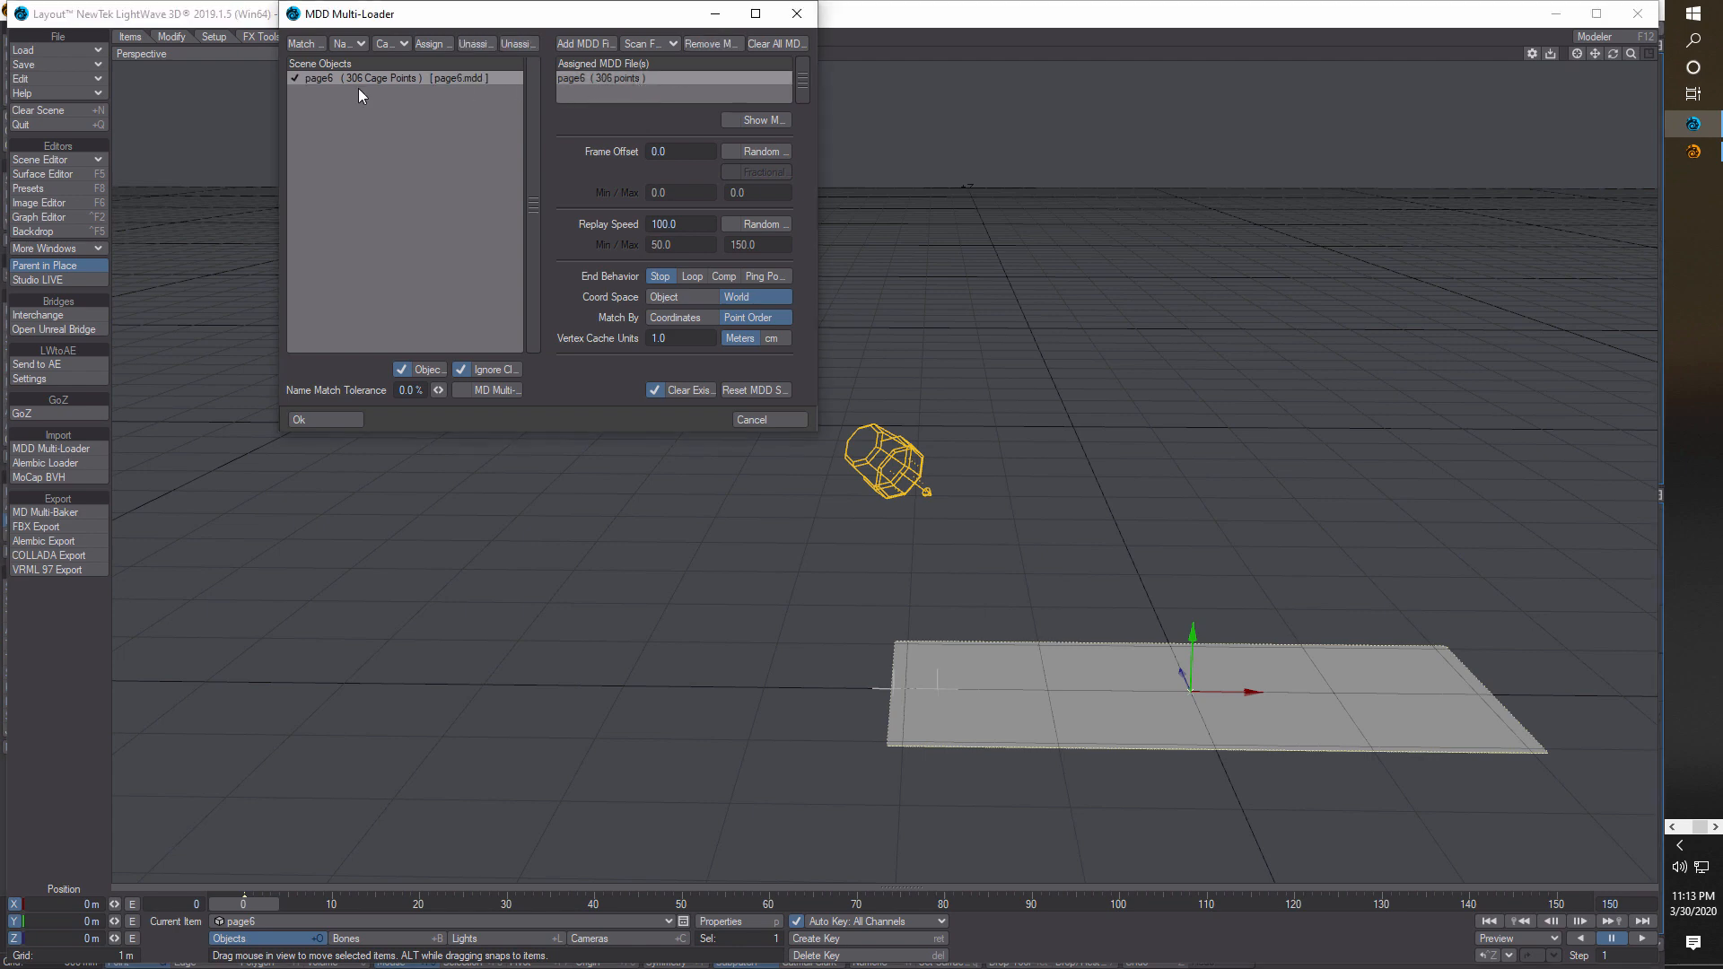
click(328, 422)
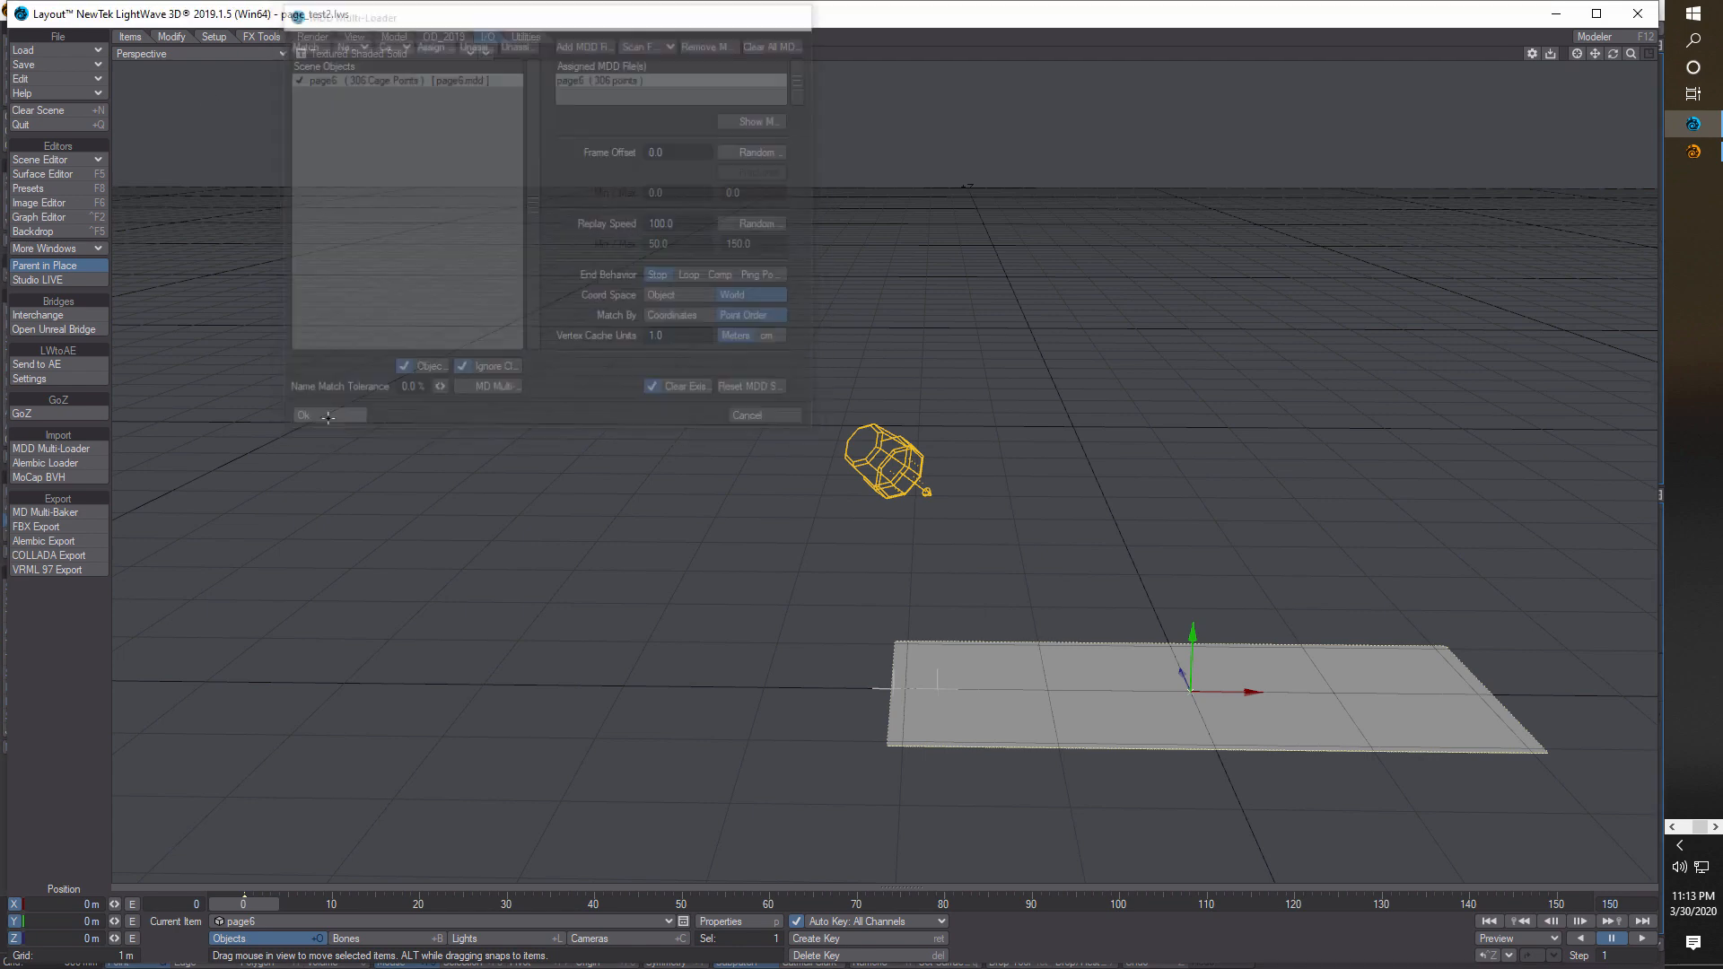
- Play back the MDD-driven page turn, stop it and return to frame 0
click(1644, 940)
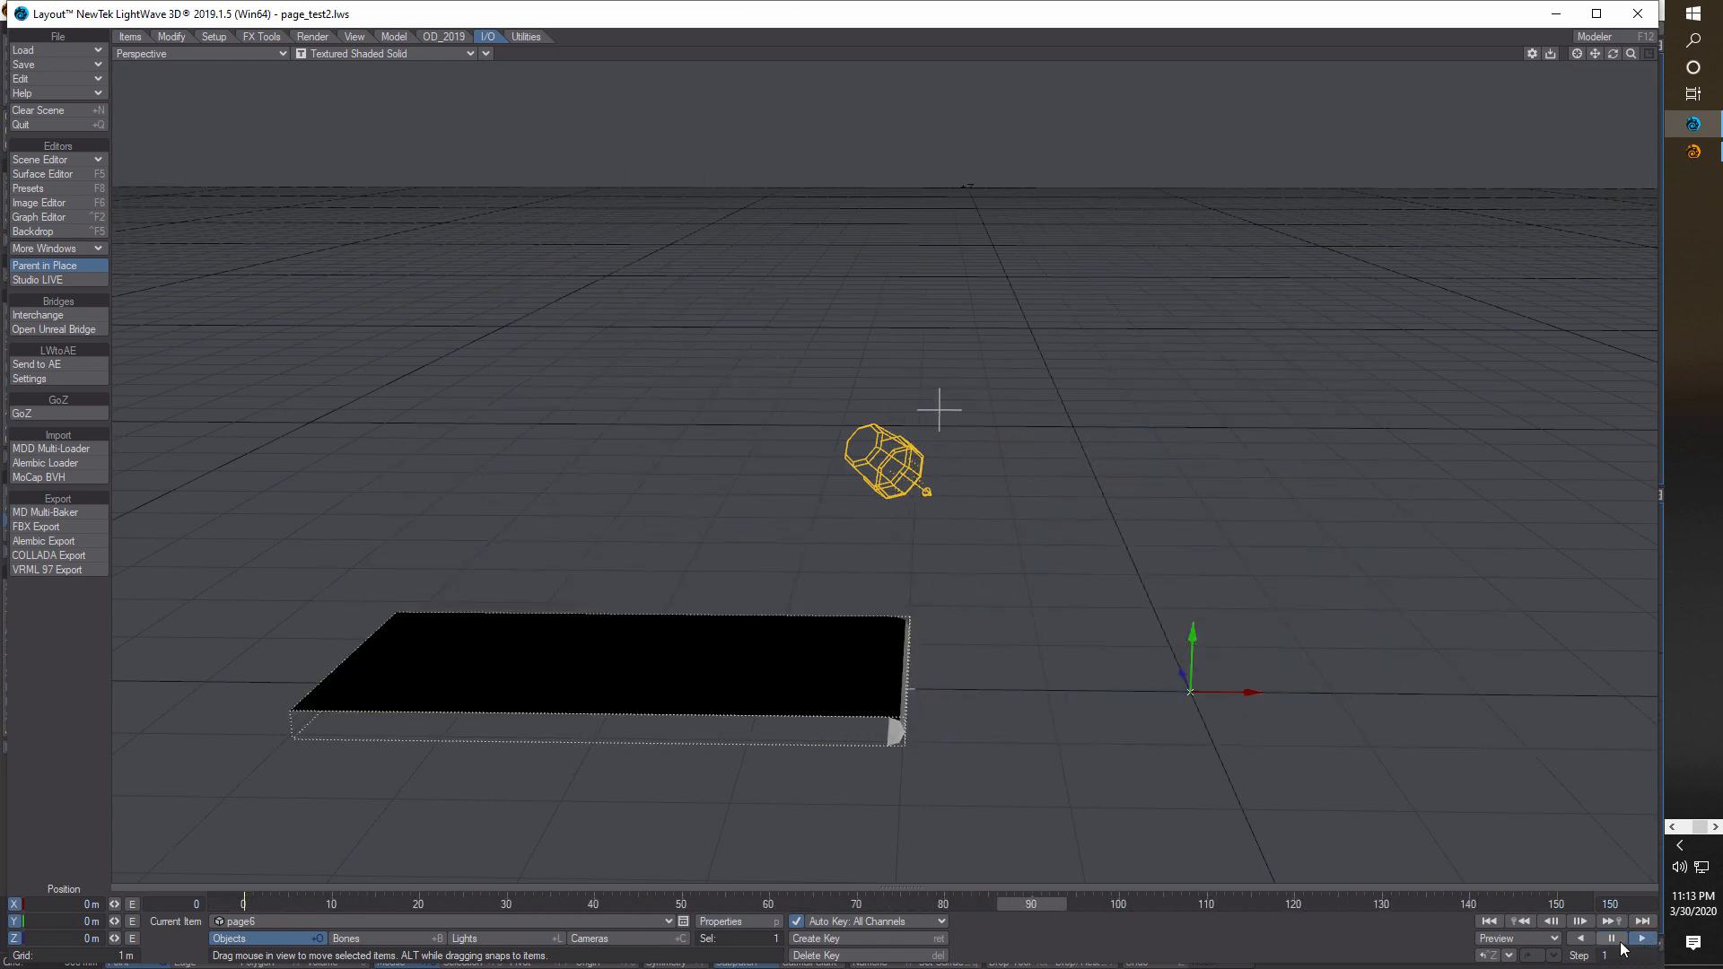
click(1612, 939)
click(1490, 922)
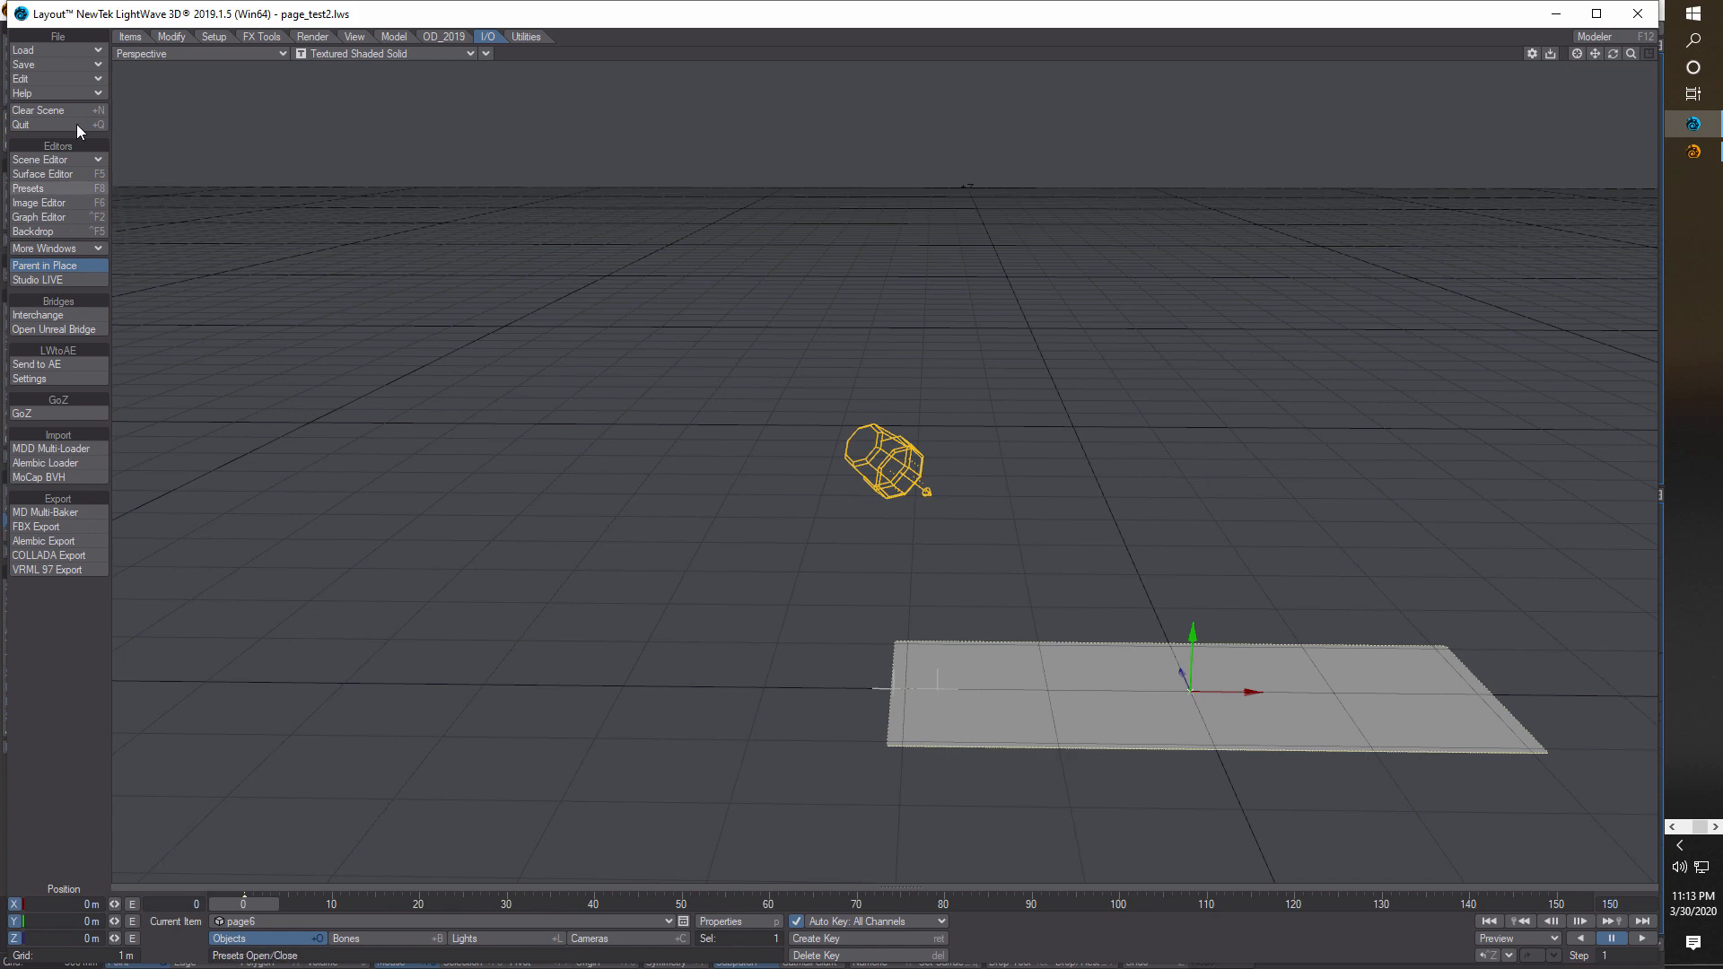
- Create 5 clones of page6 and play back the scene to check them
click(130, 36)
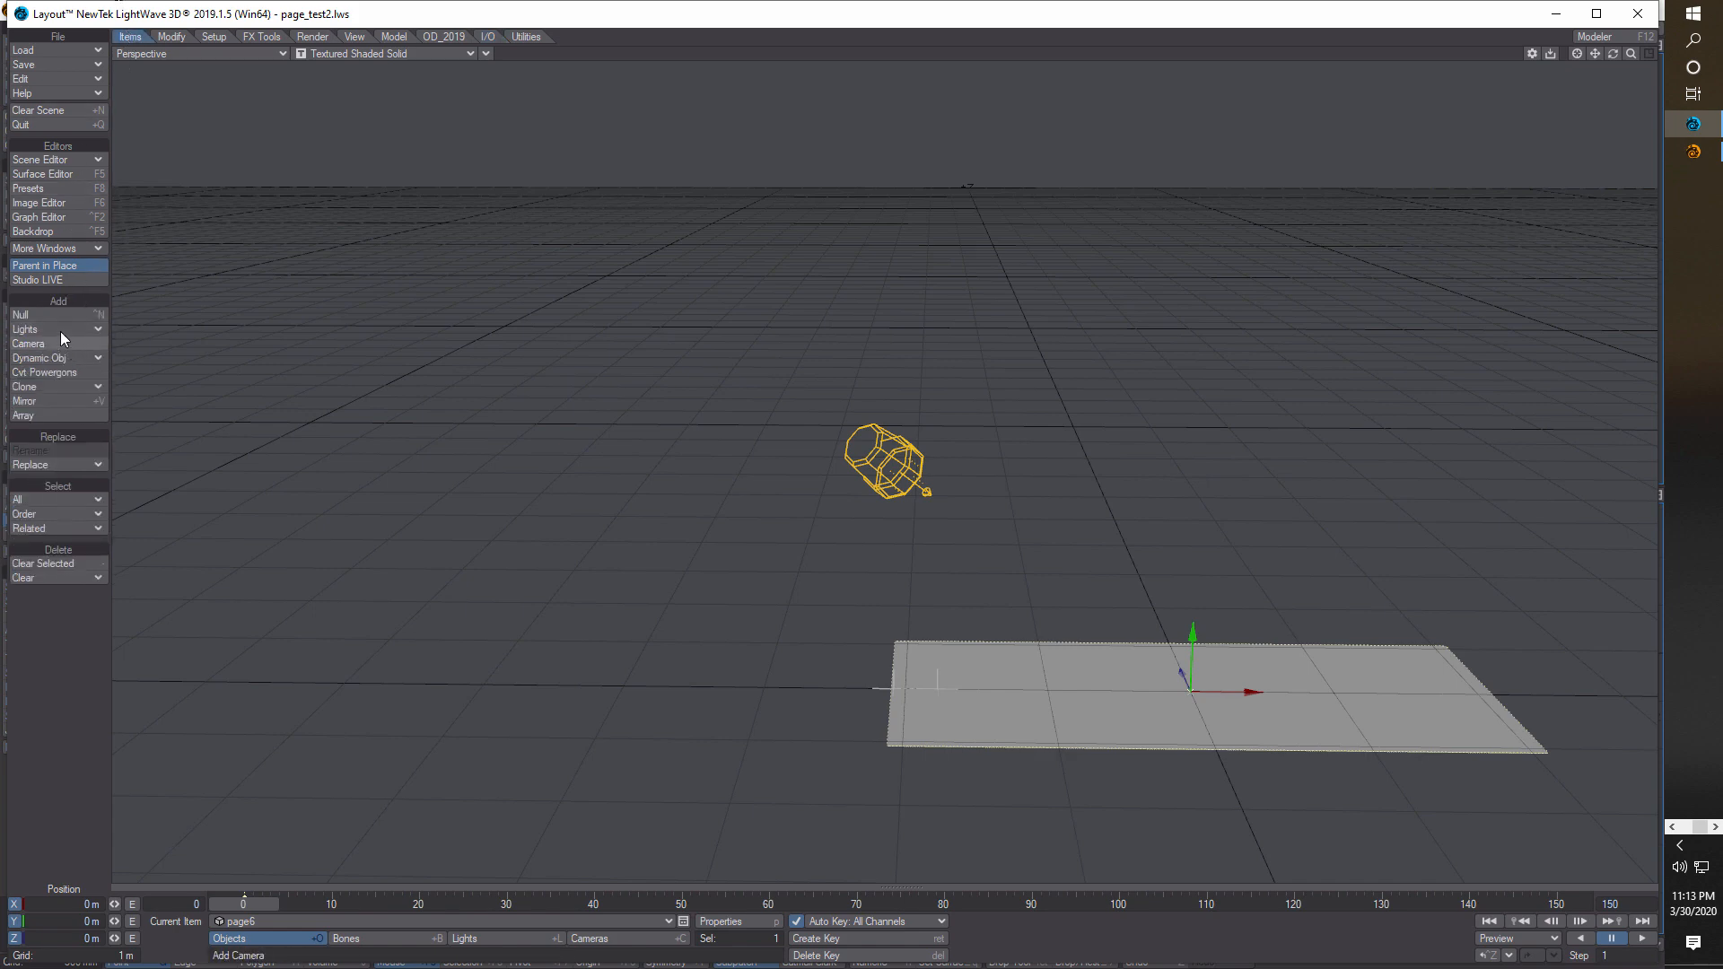
click(57, 387)
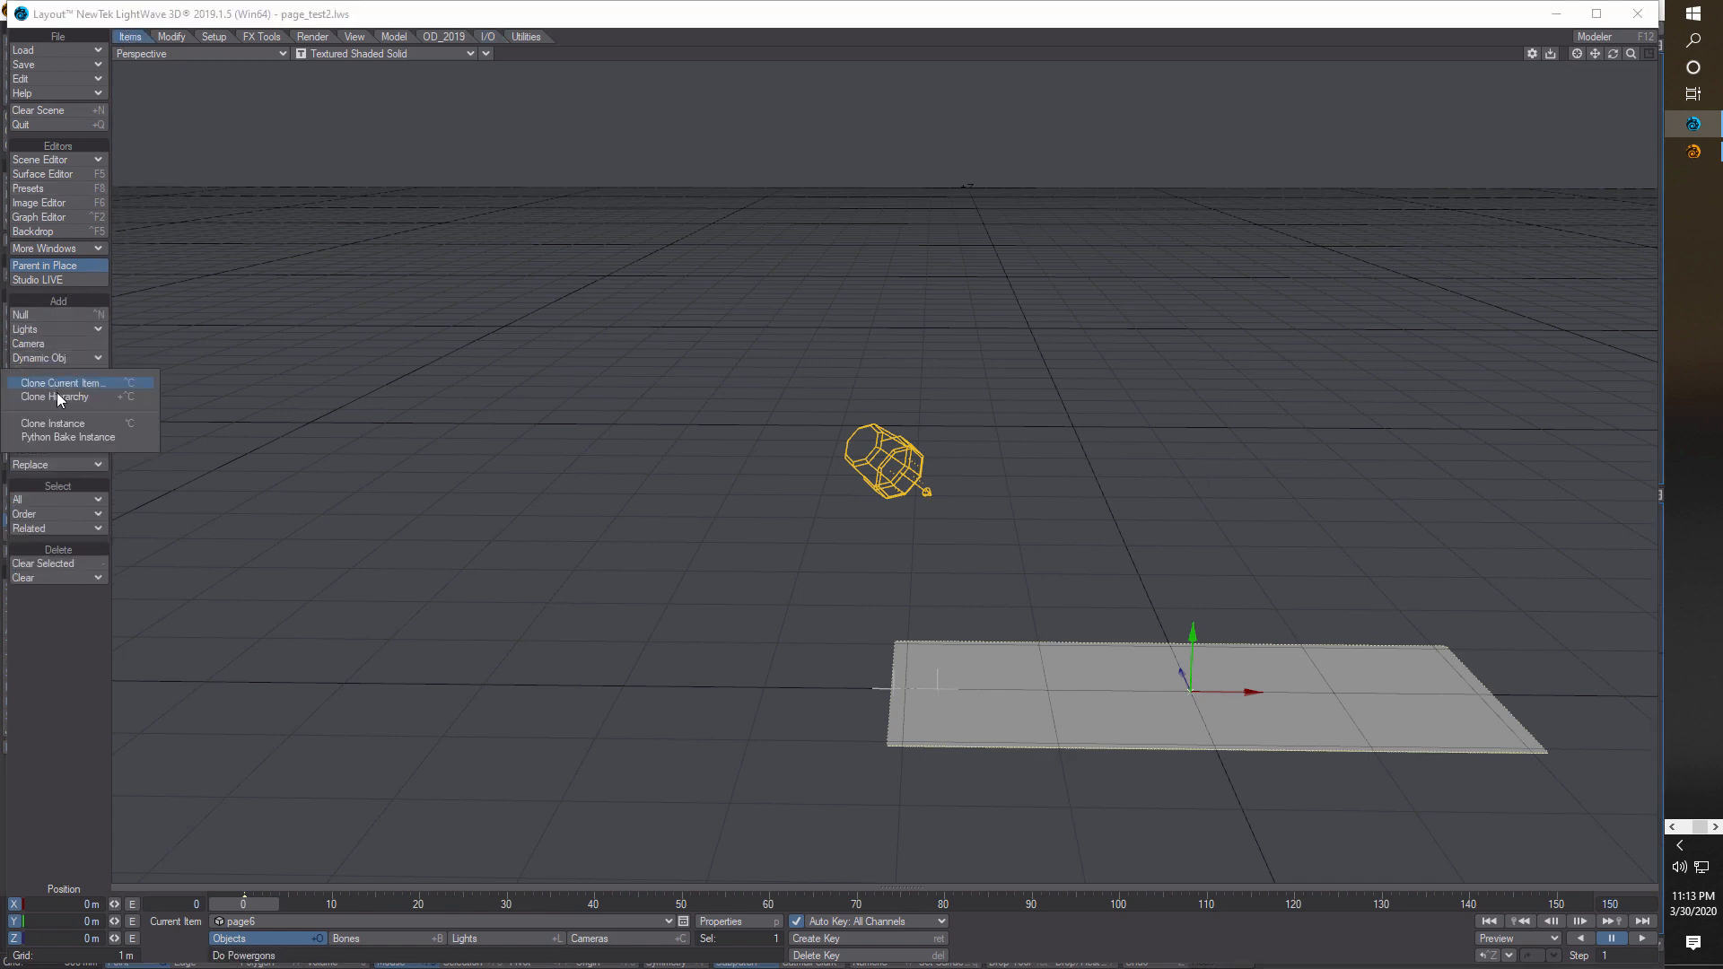
click(58, 385)
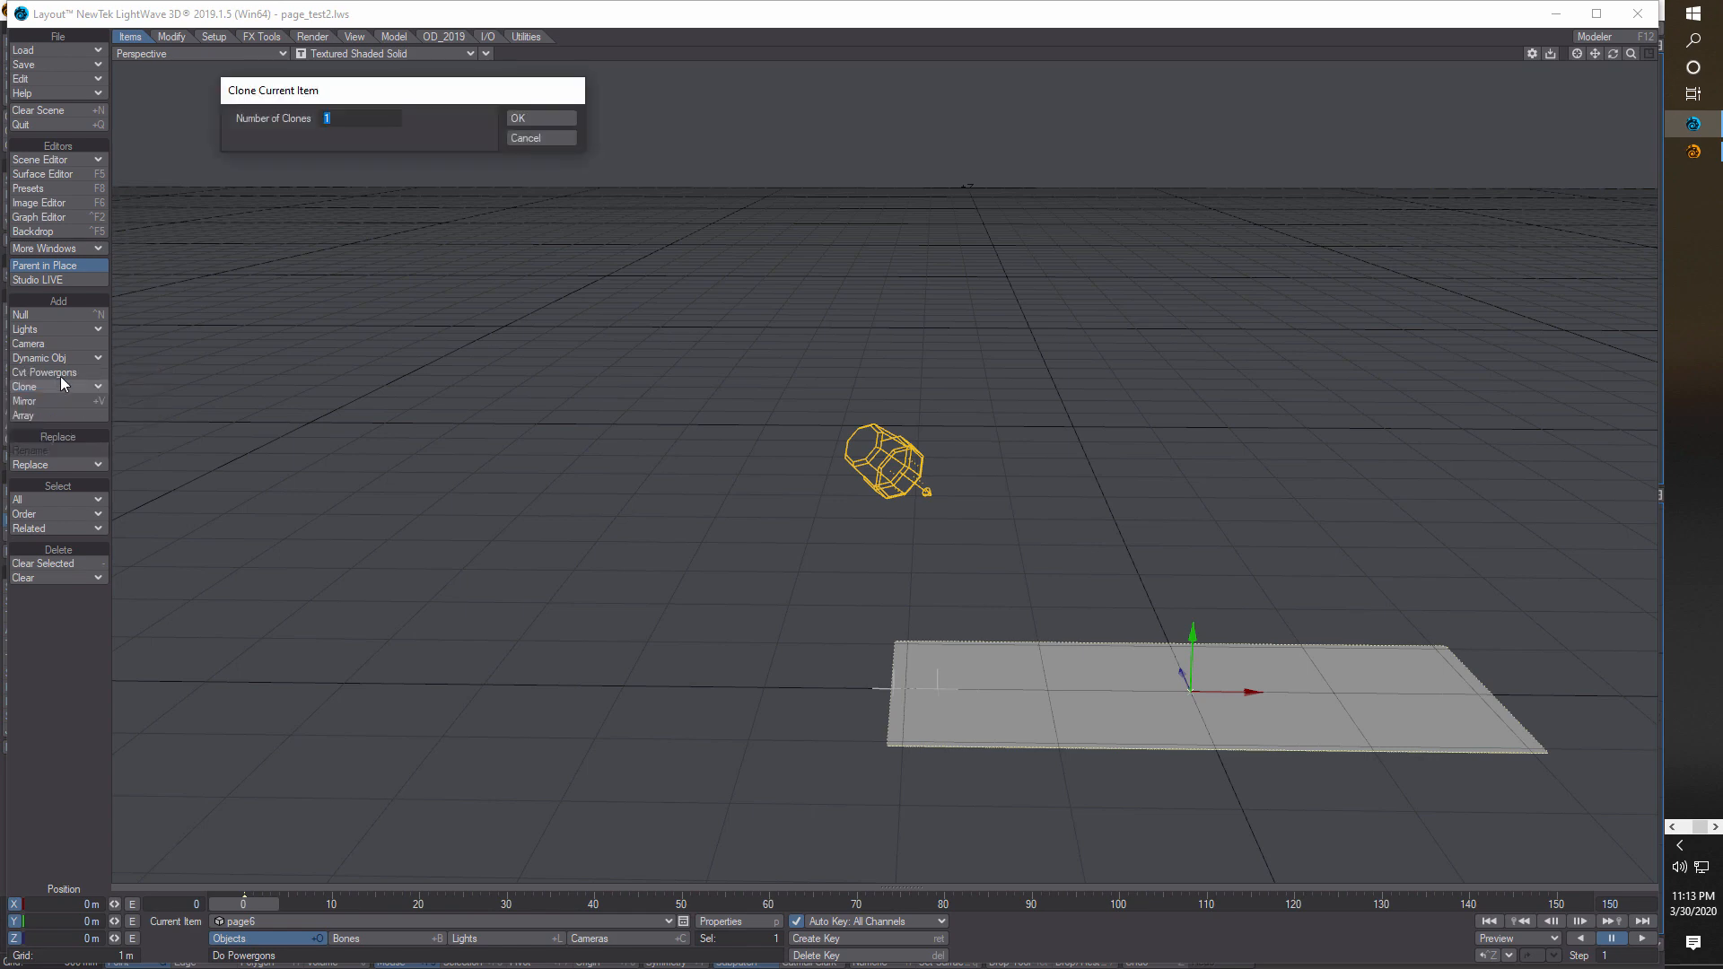
text(5)
click(531, 121)
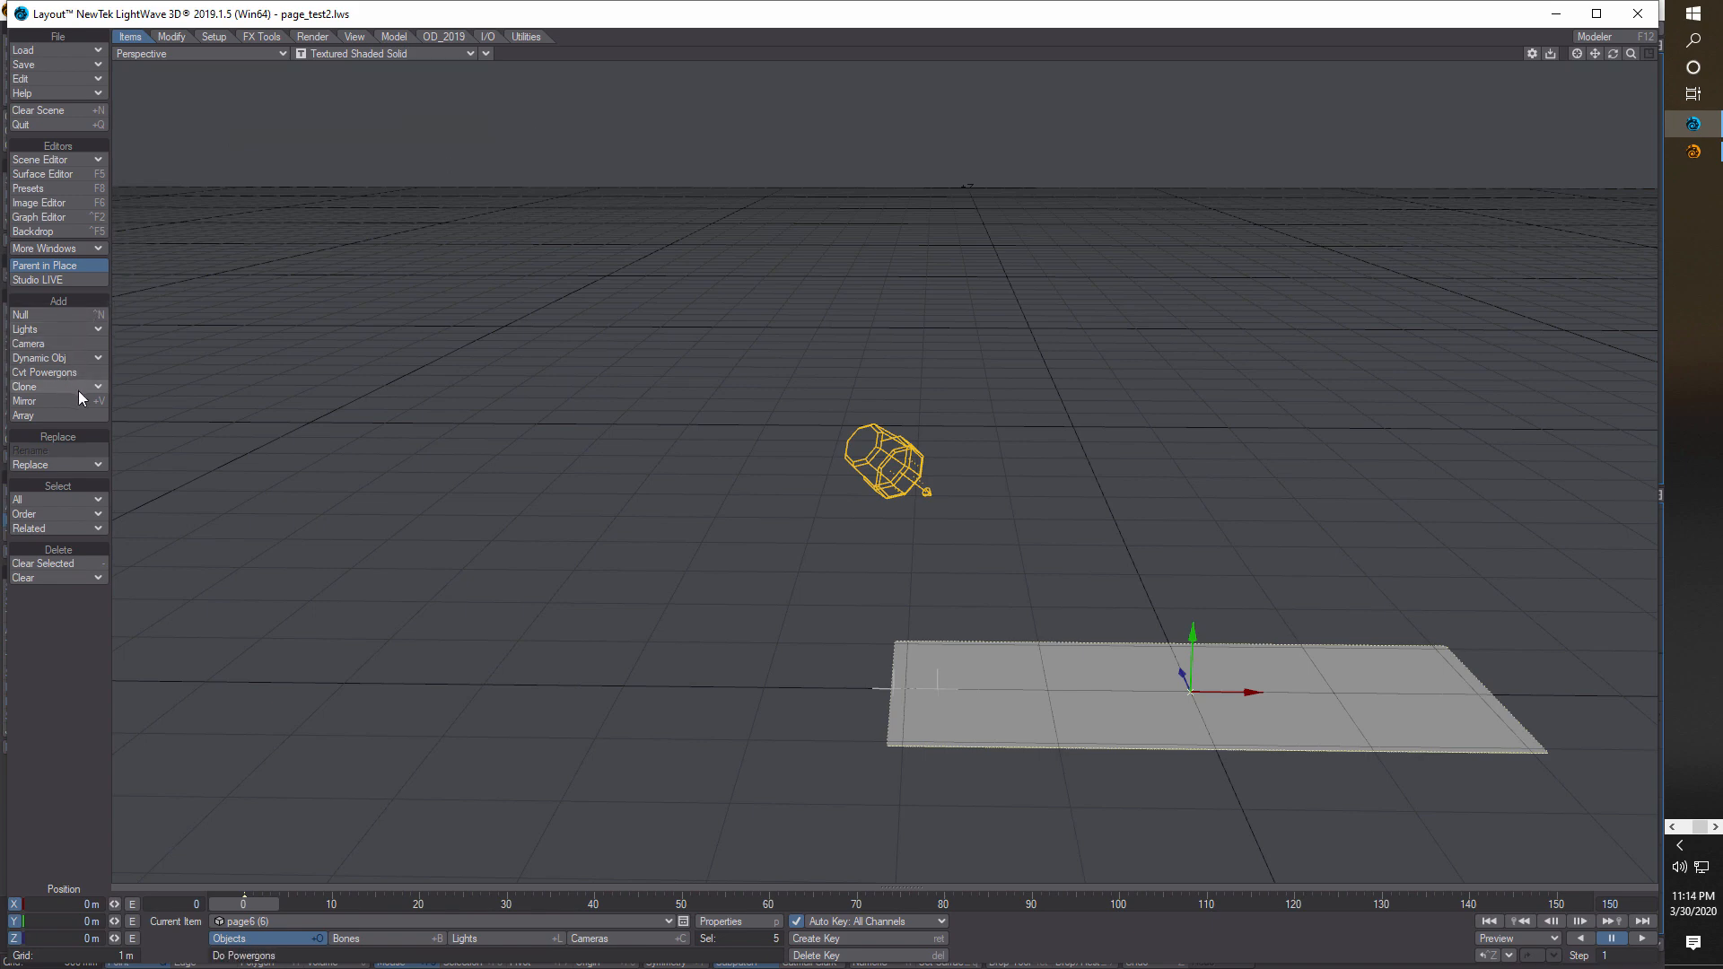
click(1643, 939)
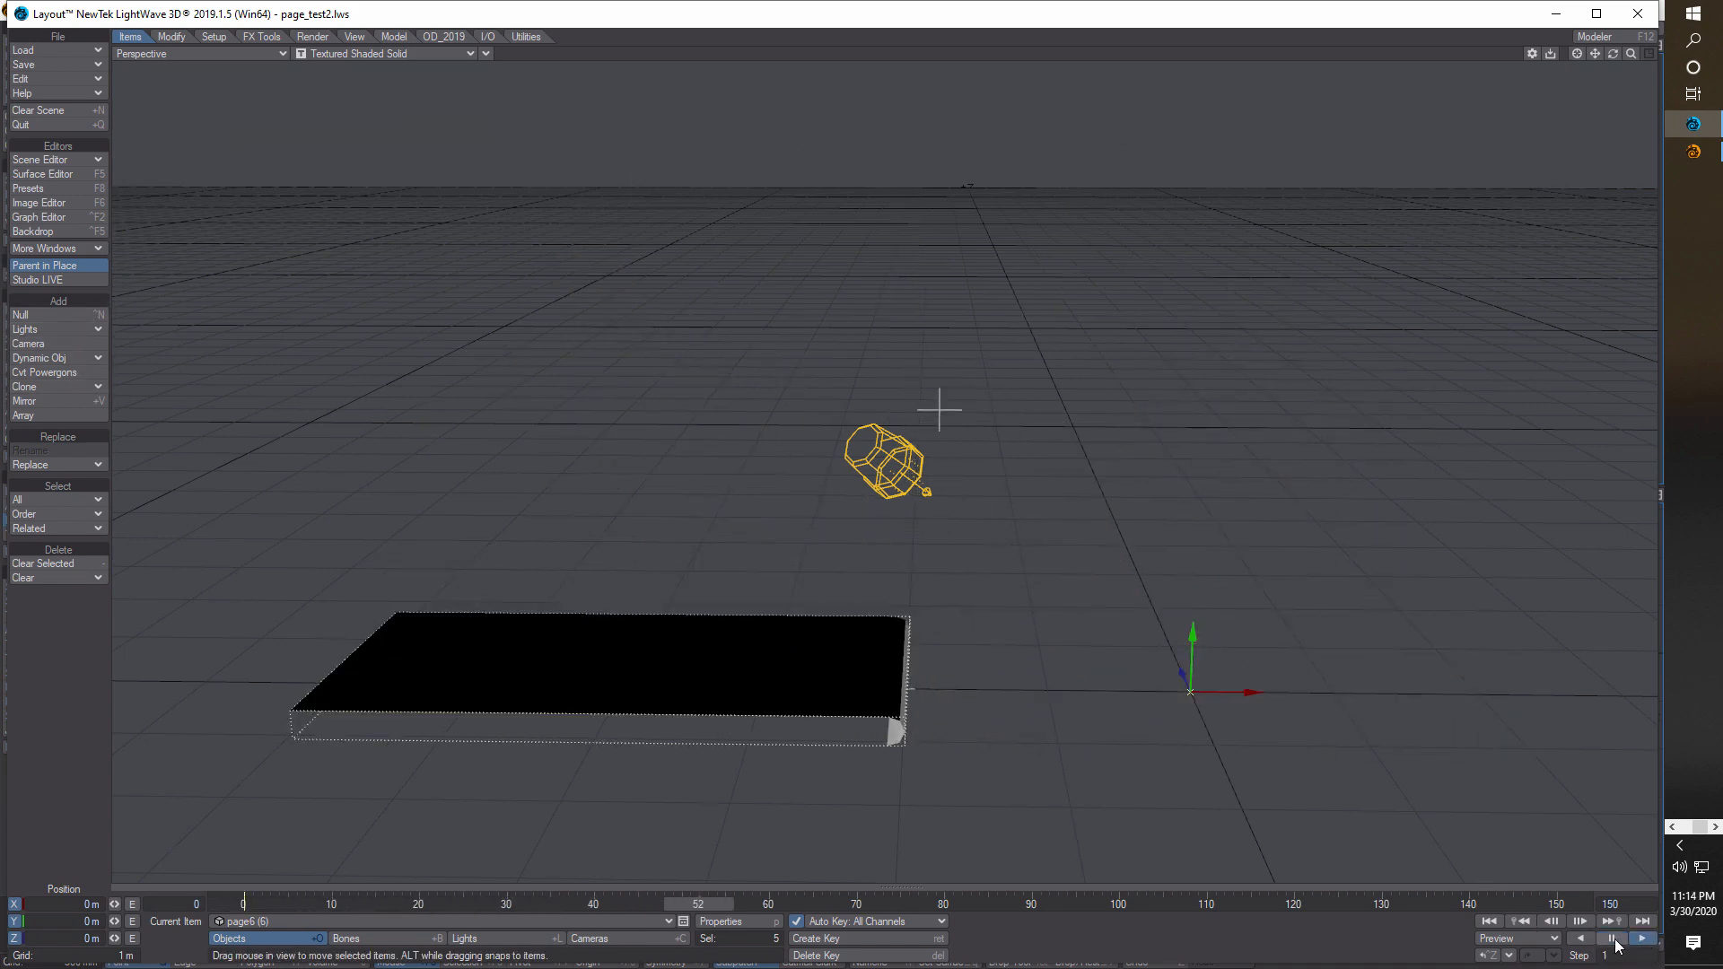
click(1489, 922)
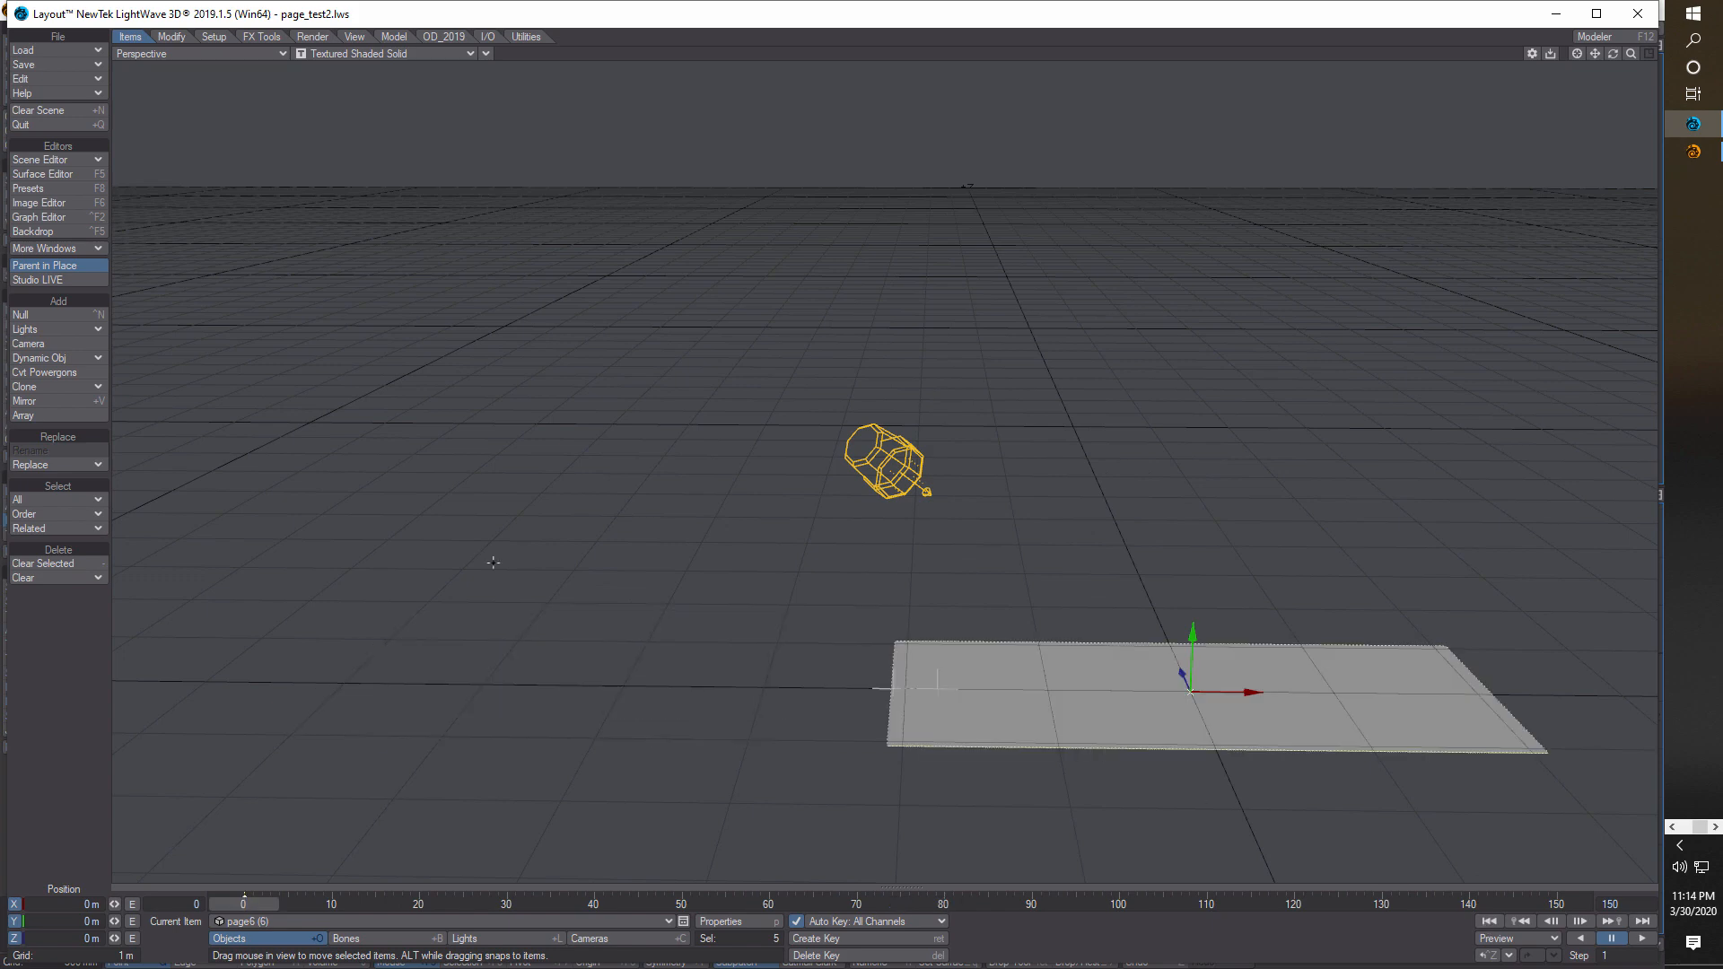
- Reset the MDD Multi-Loader settings and remove the existing MDDs from all objects in the scene
click(489, 38)
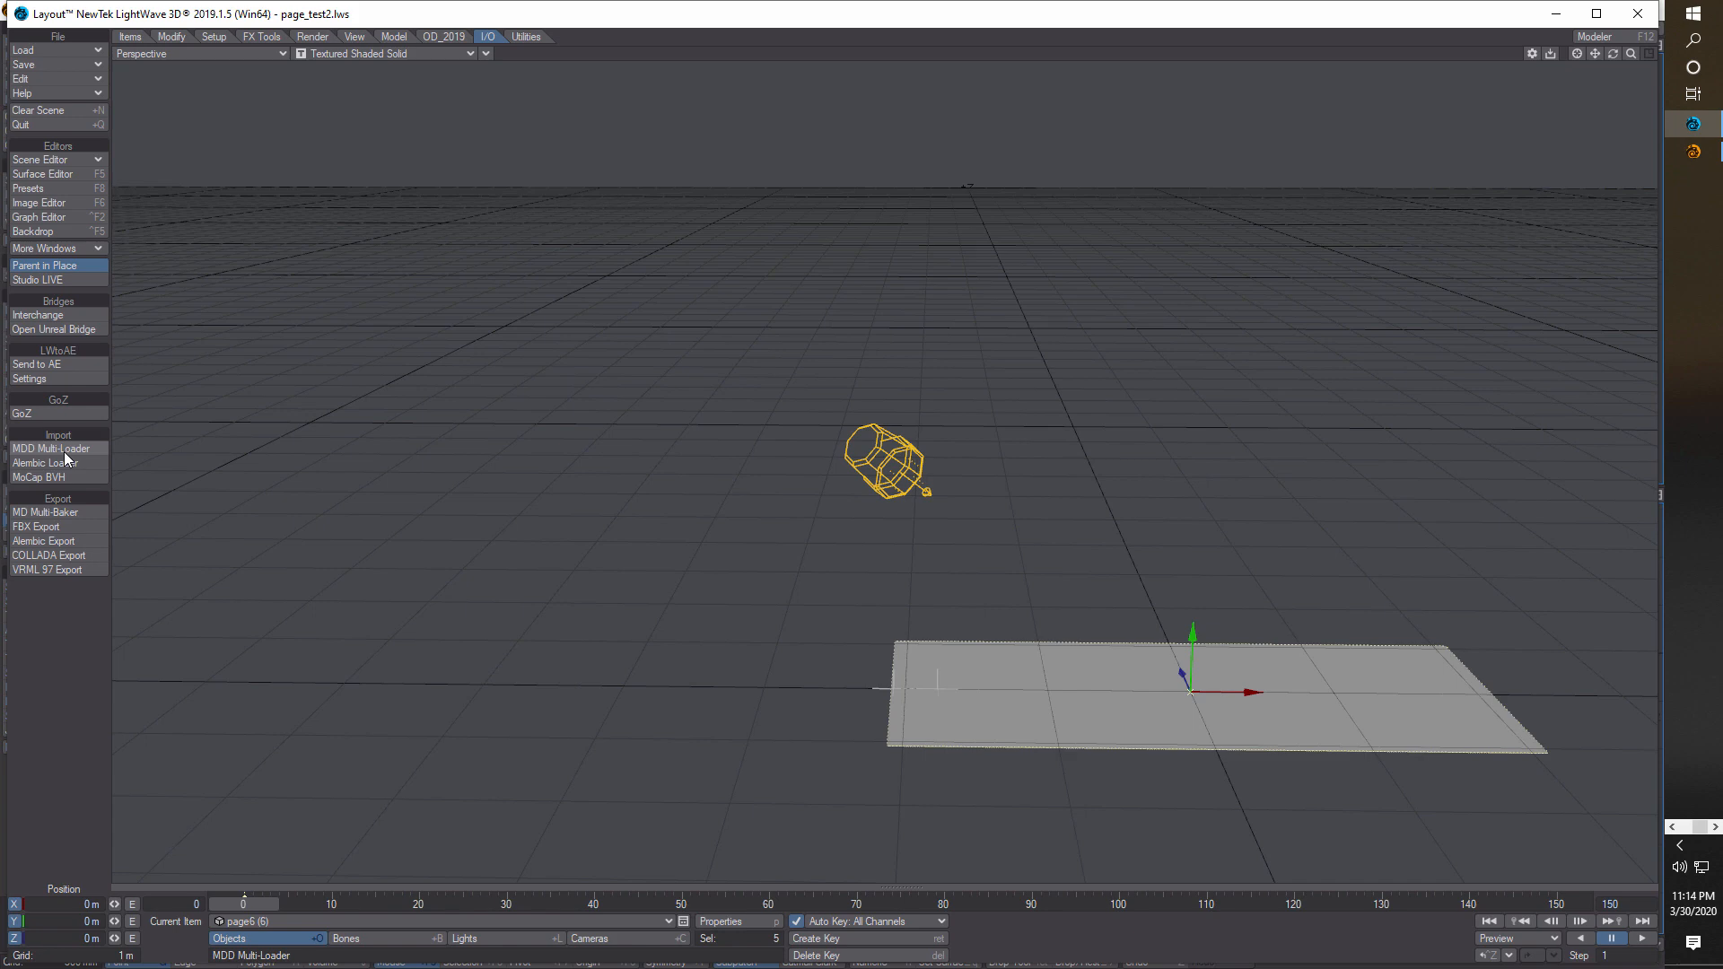
click(65, 450)
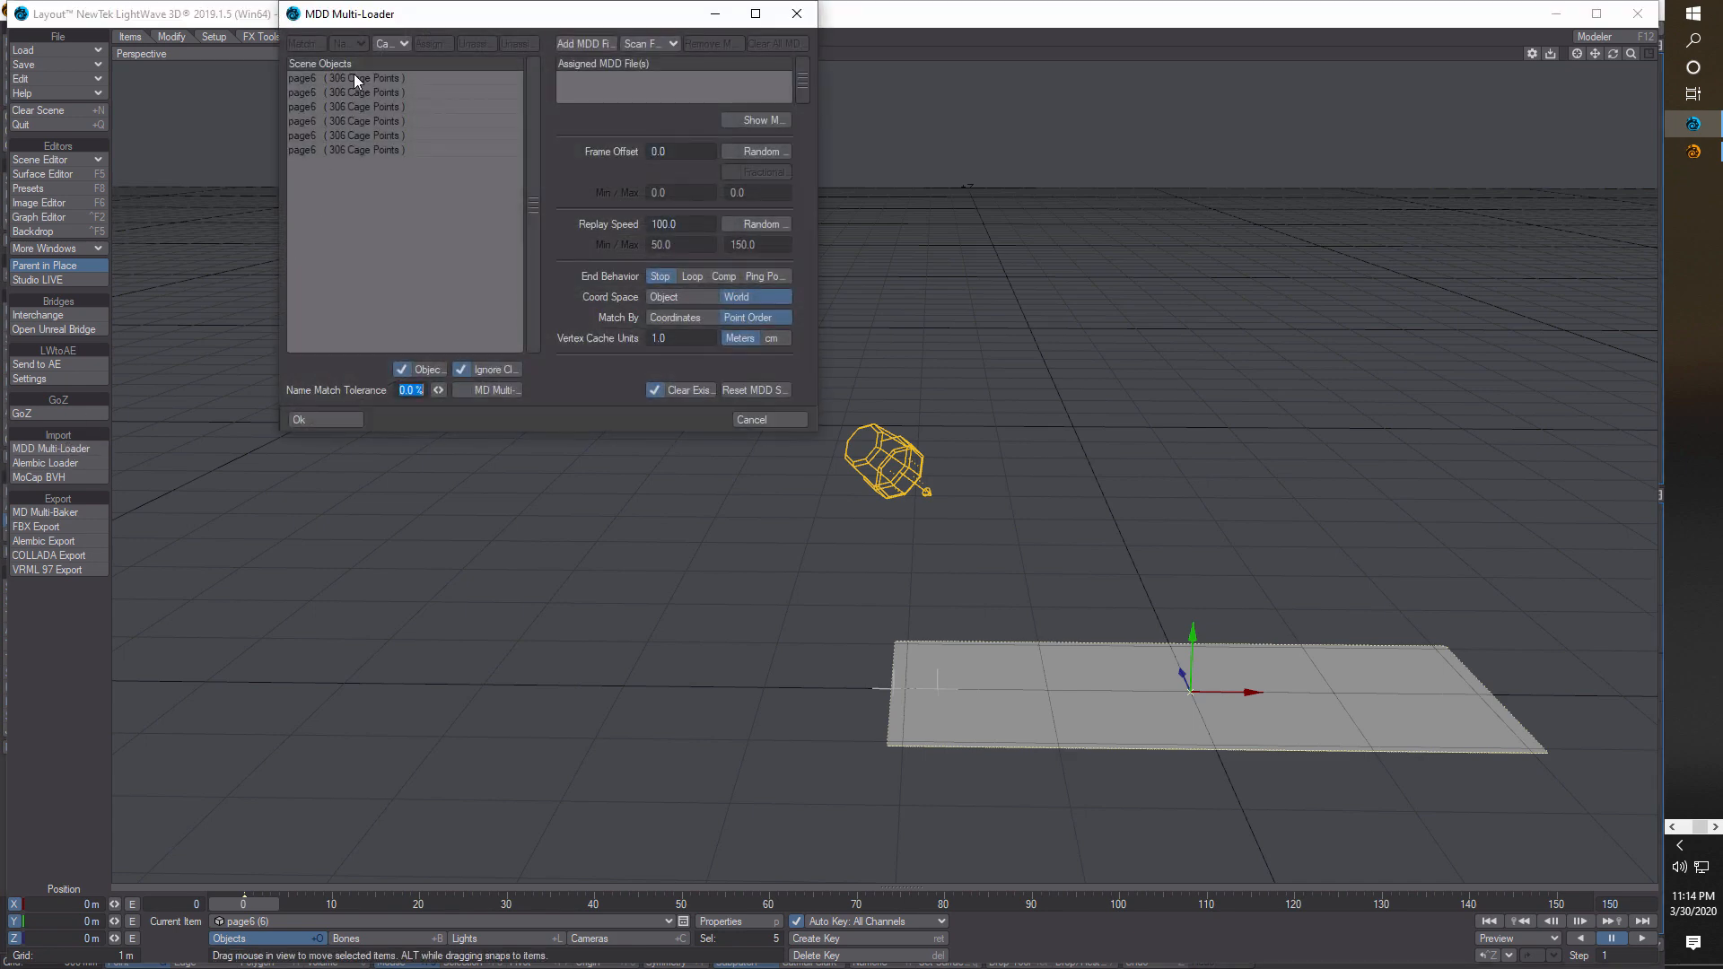
click(750, 395)
click(411, 497)
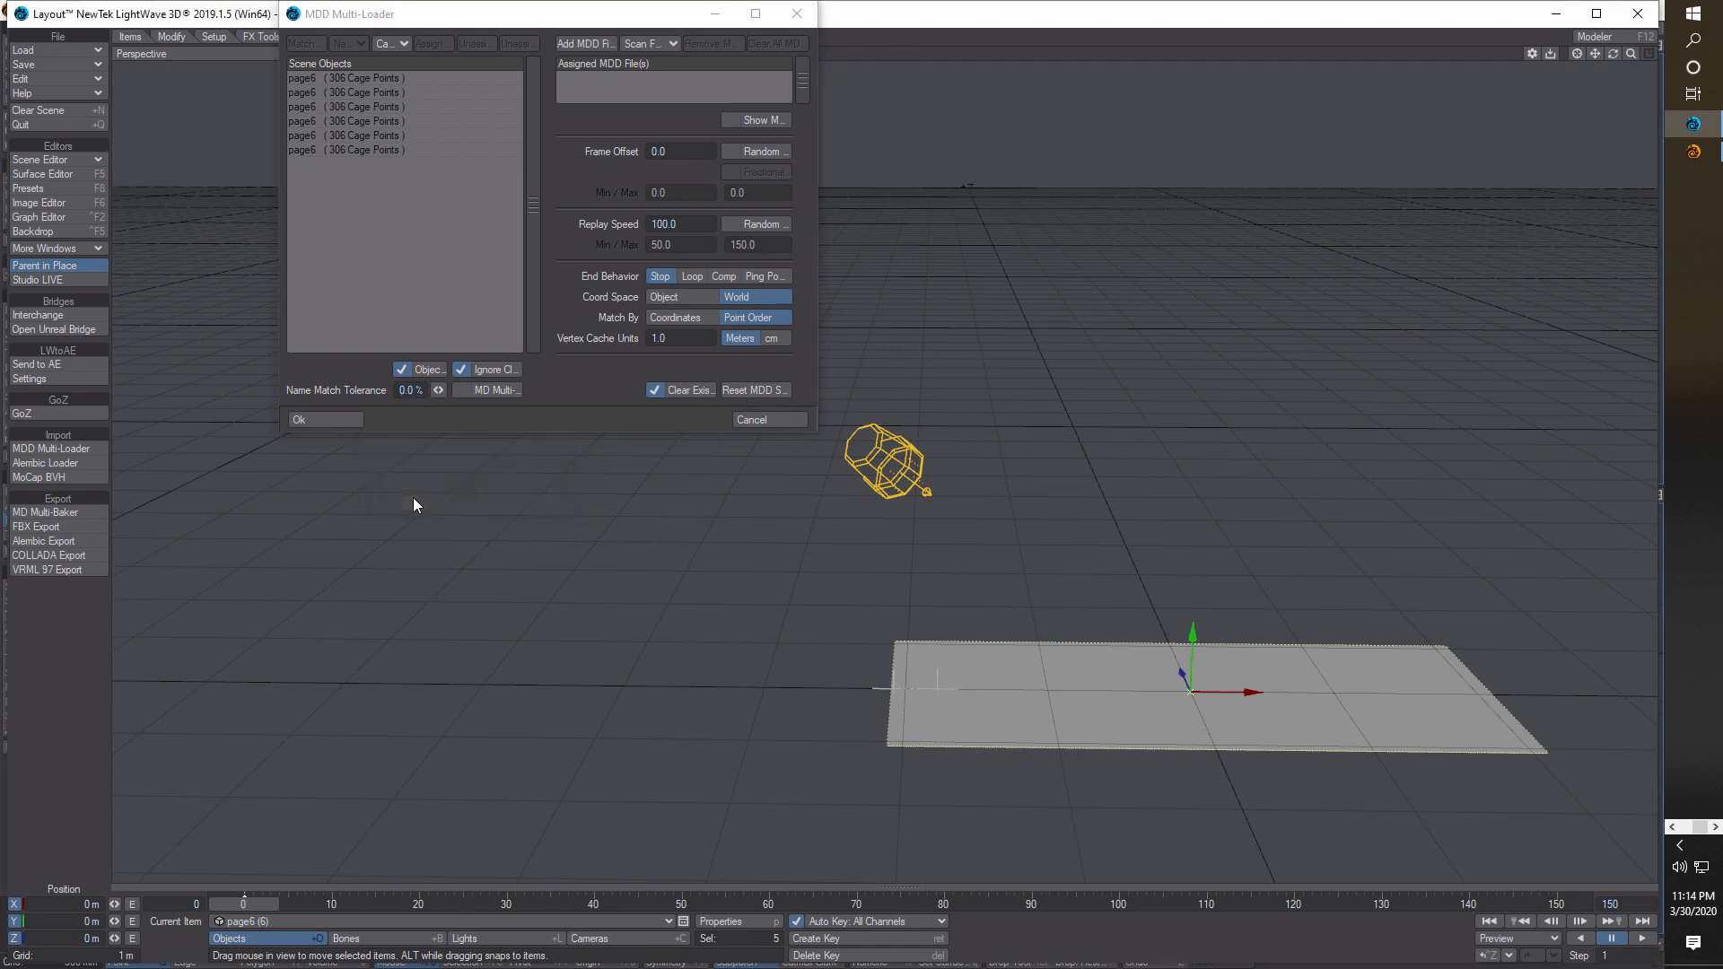
click(379, 92)
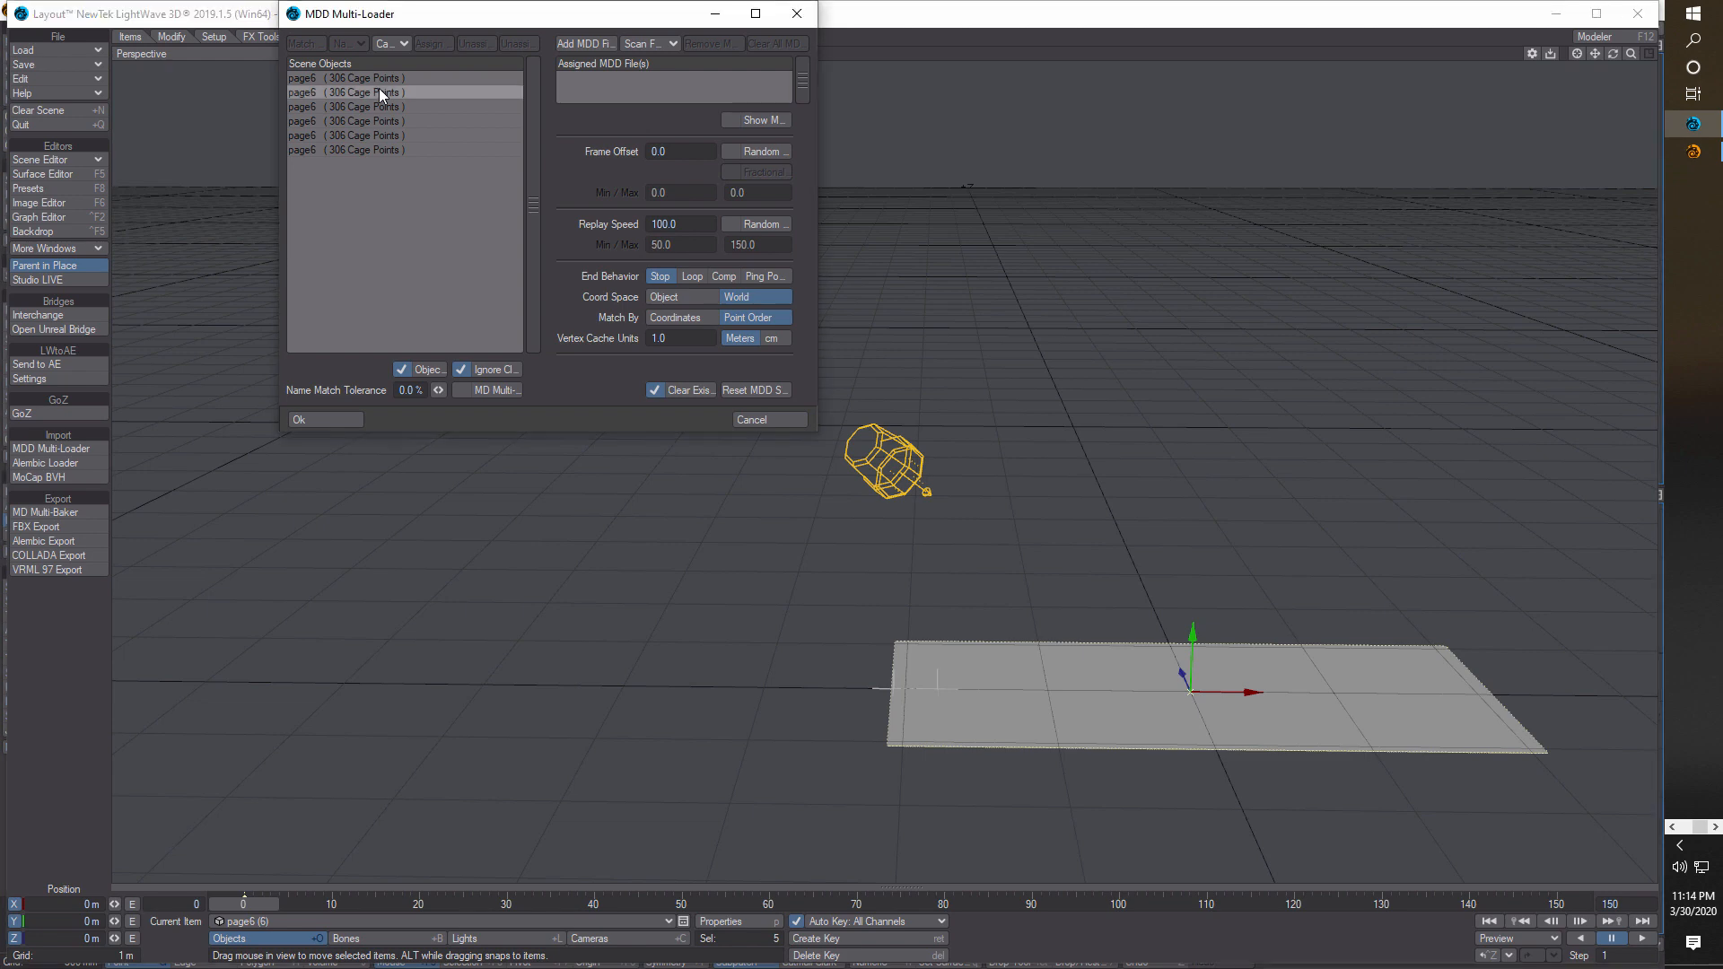
click(381, 78)
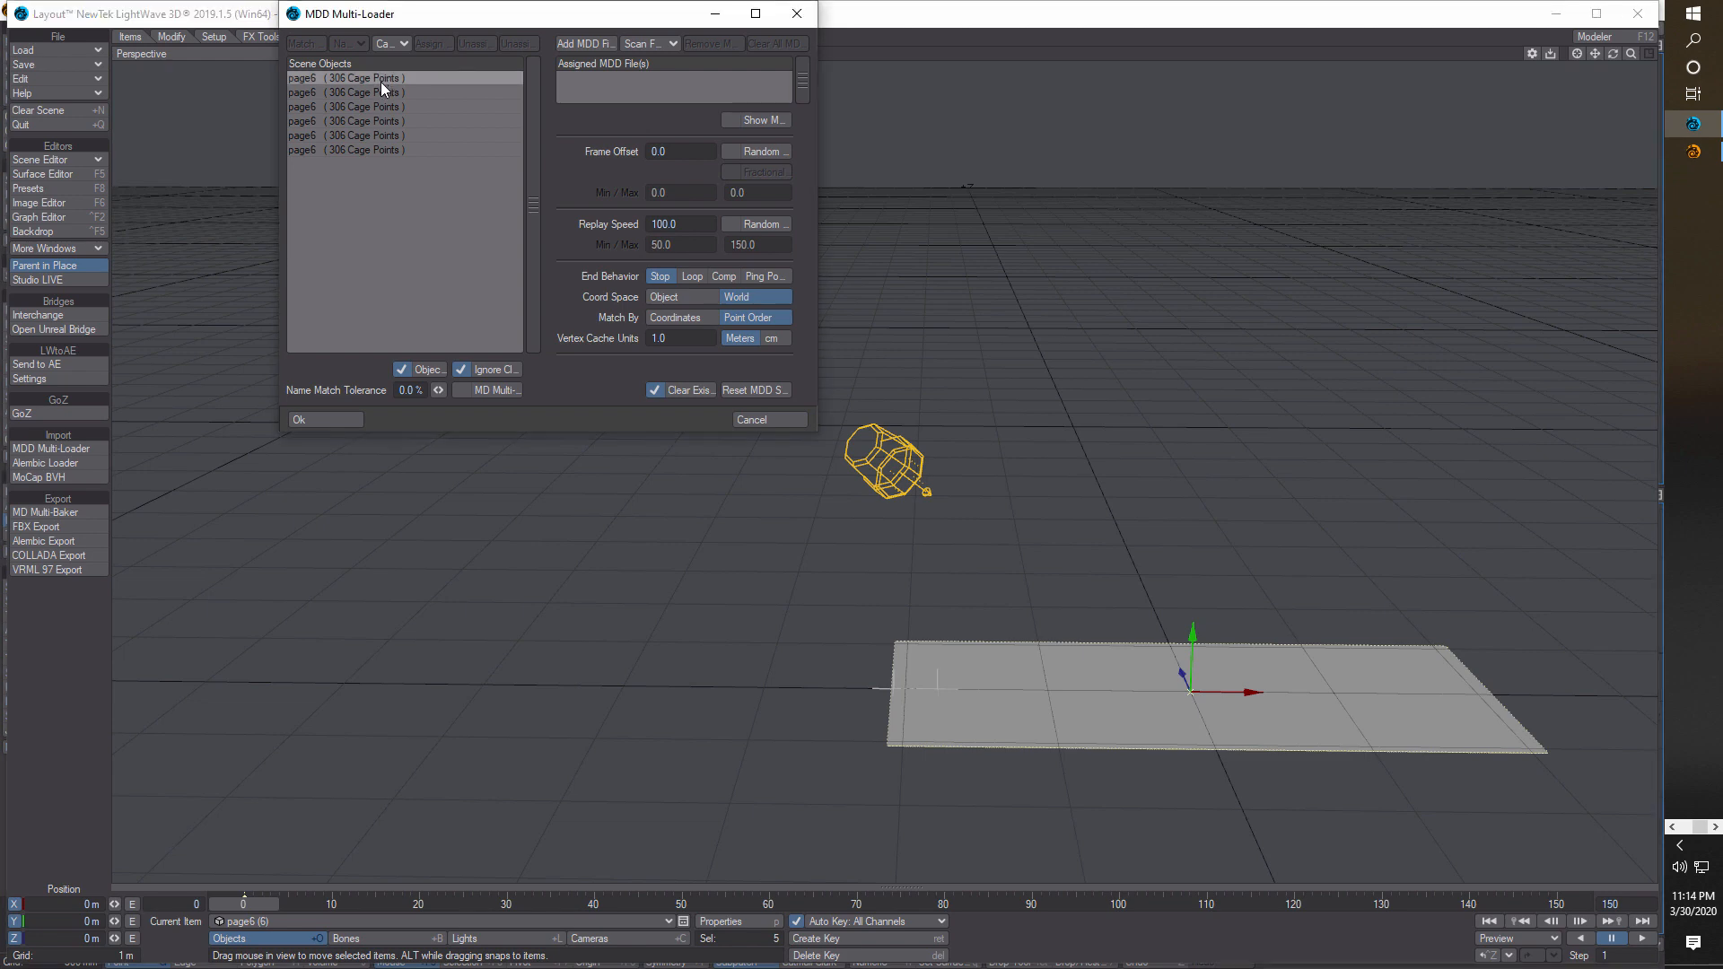
click(350, 418)
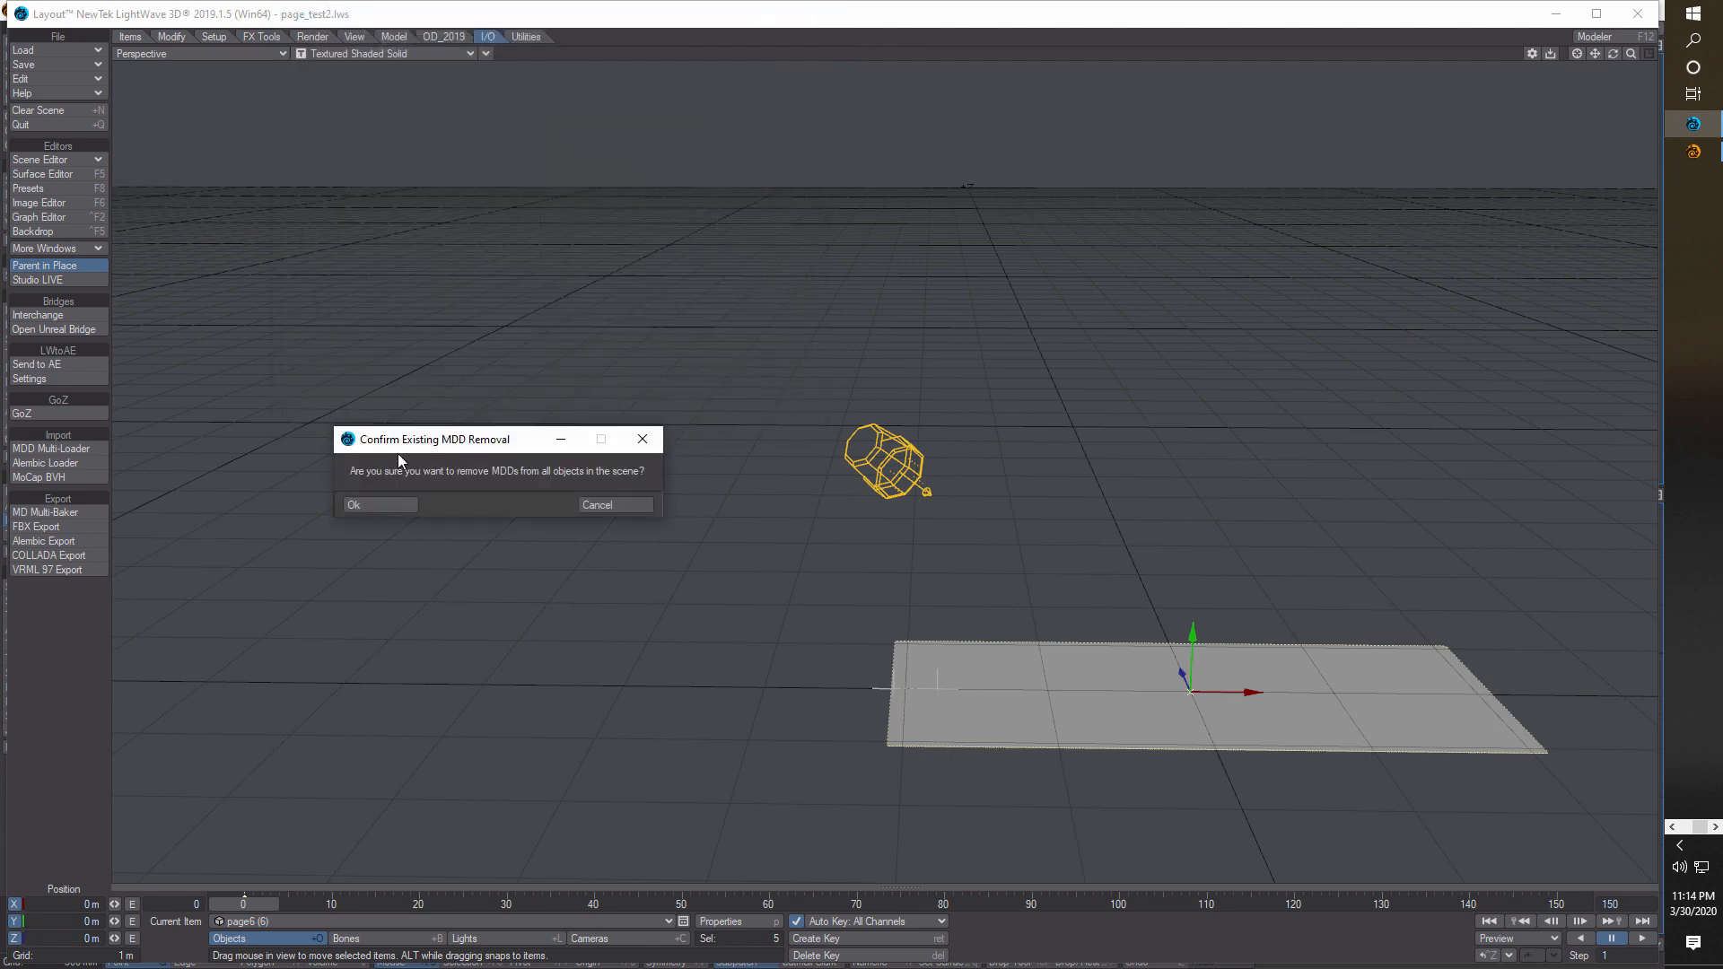
click(388, 500)
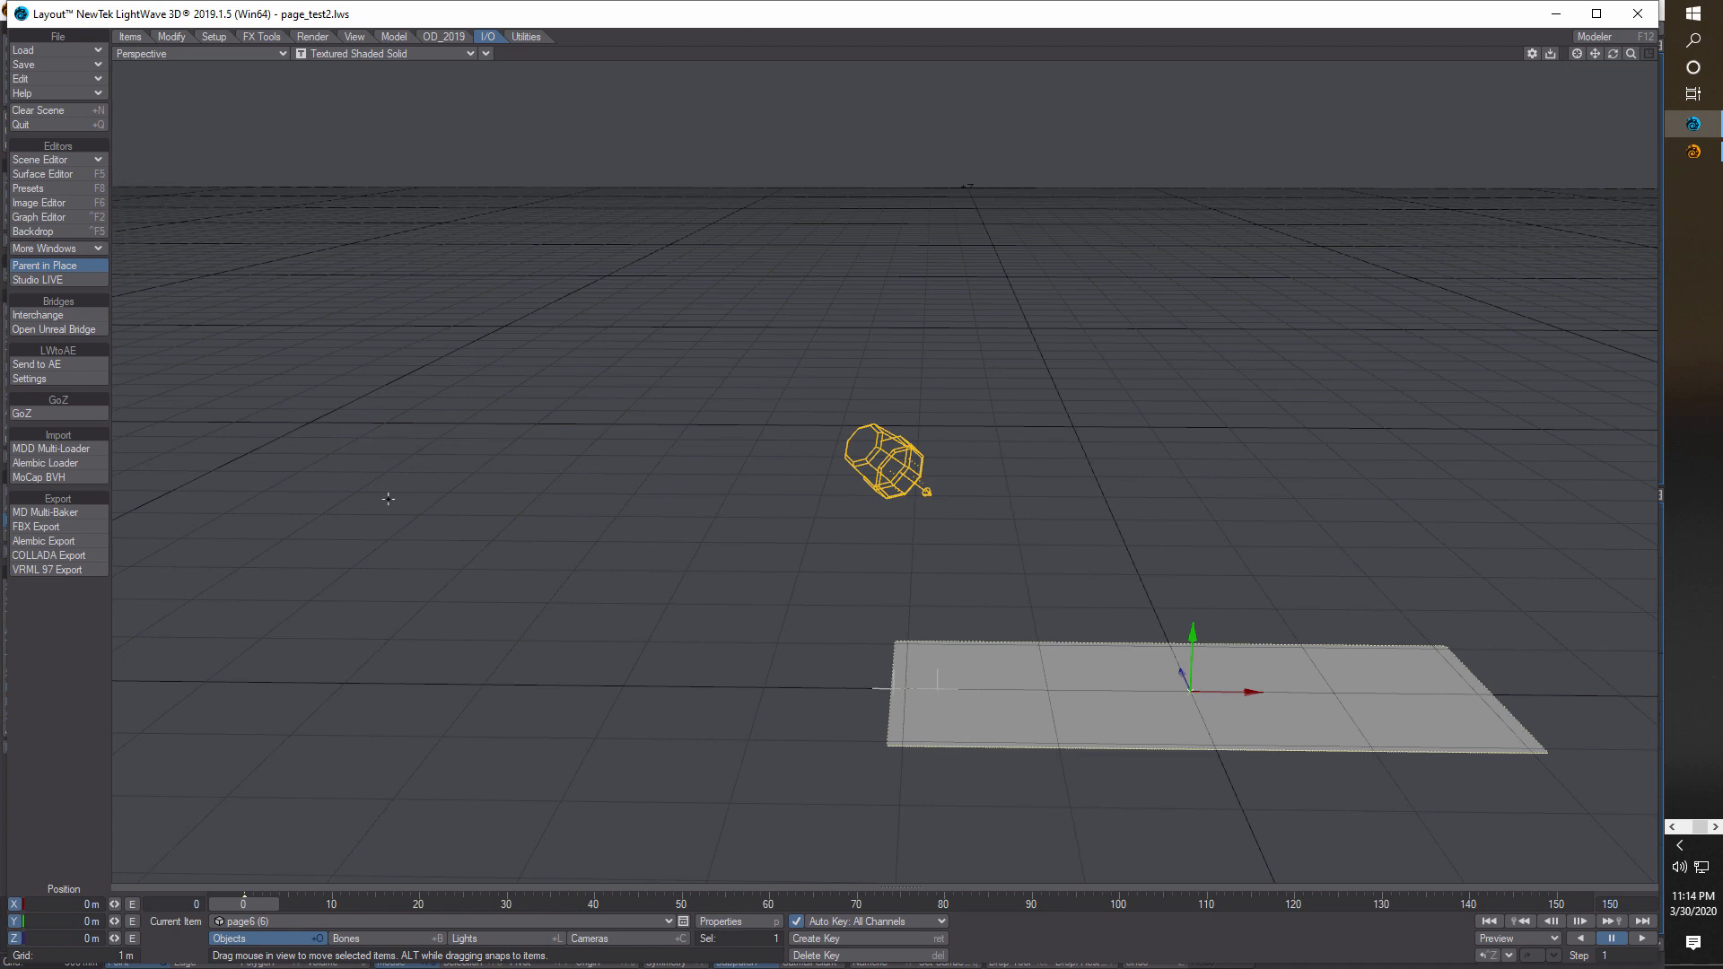
- Play back the scene to check the pages without MDDs, stop it and return to frame 0
click(80, 450)
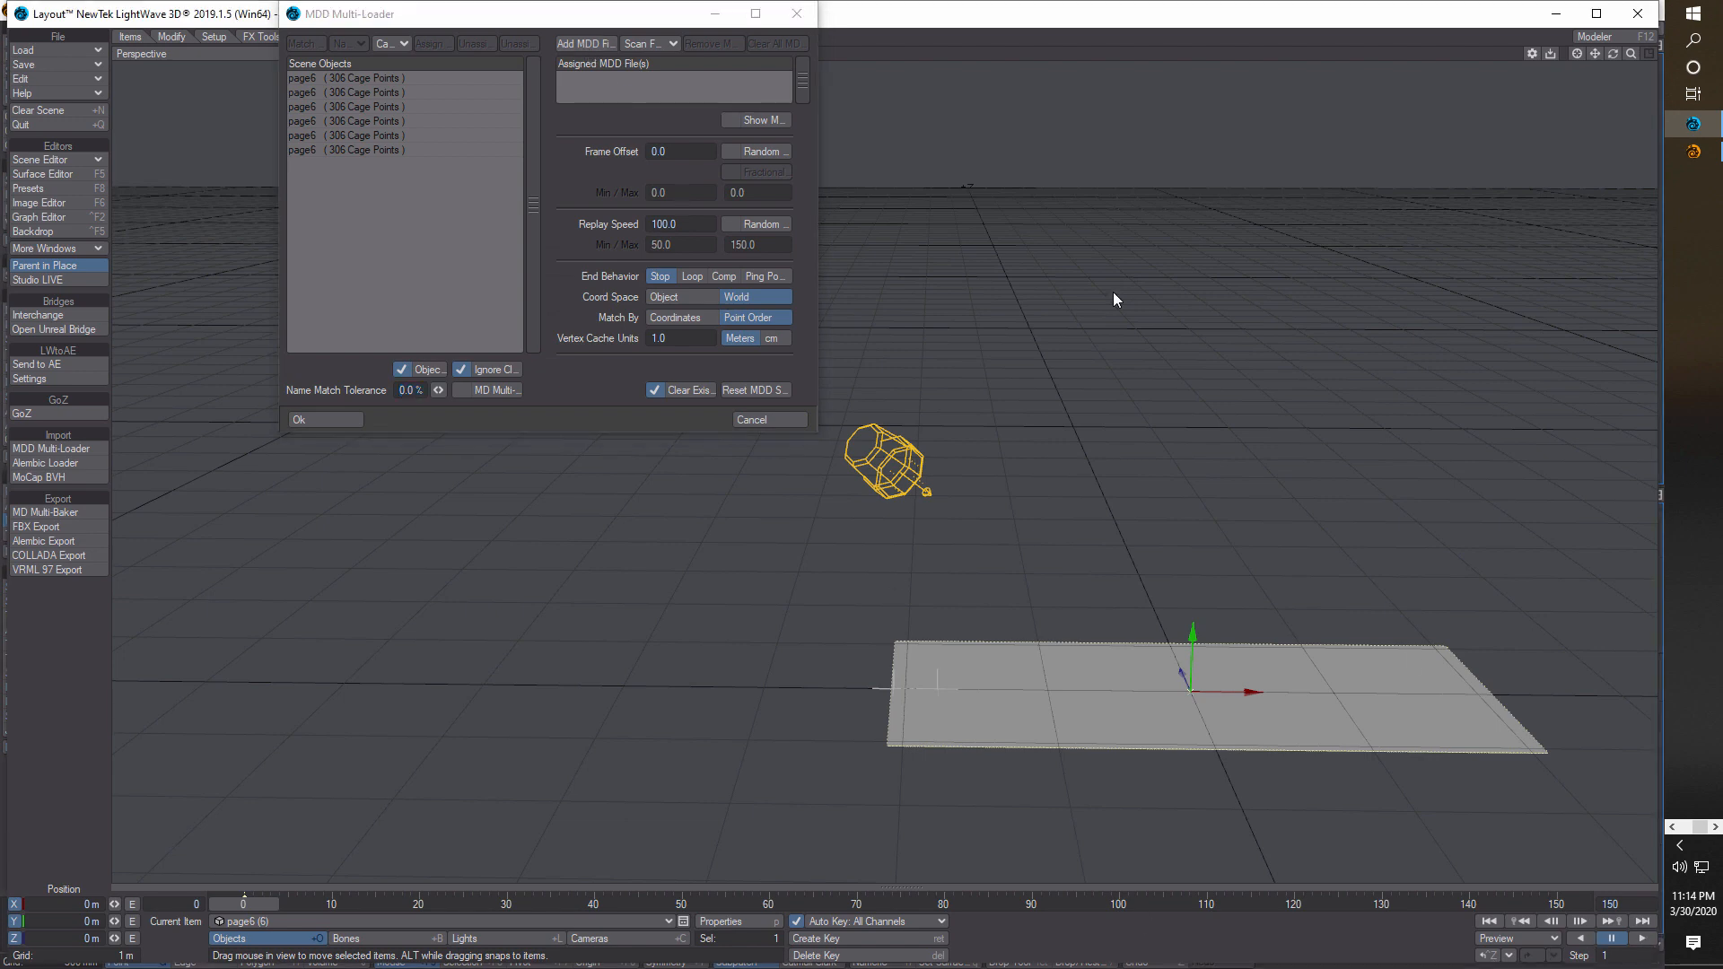
click(796, 13)
click(1642, 938)
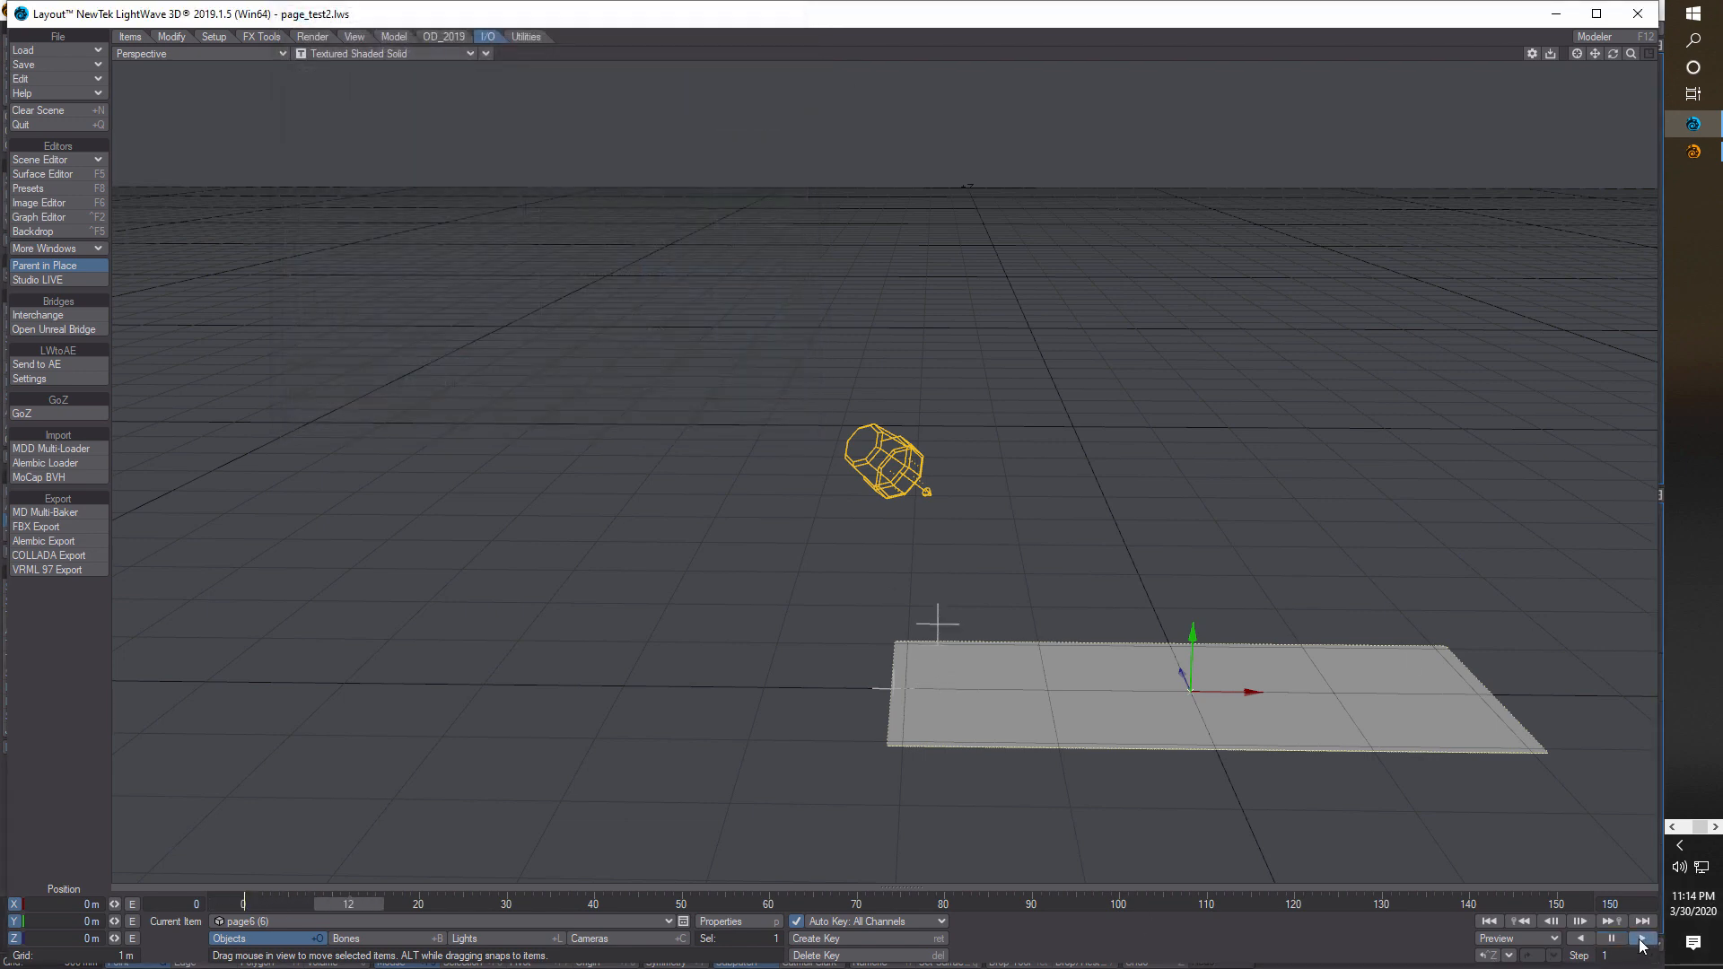
click(1612, 938)
click(1489, 921)
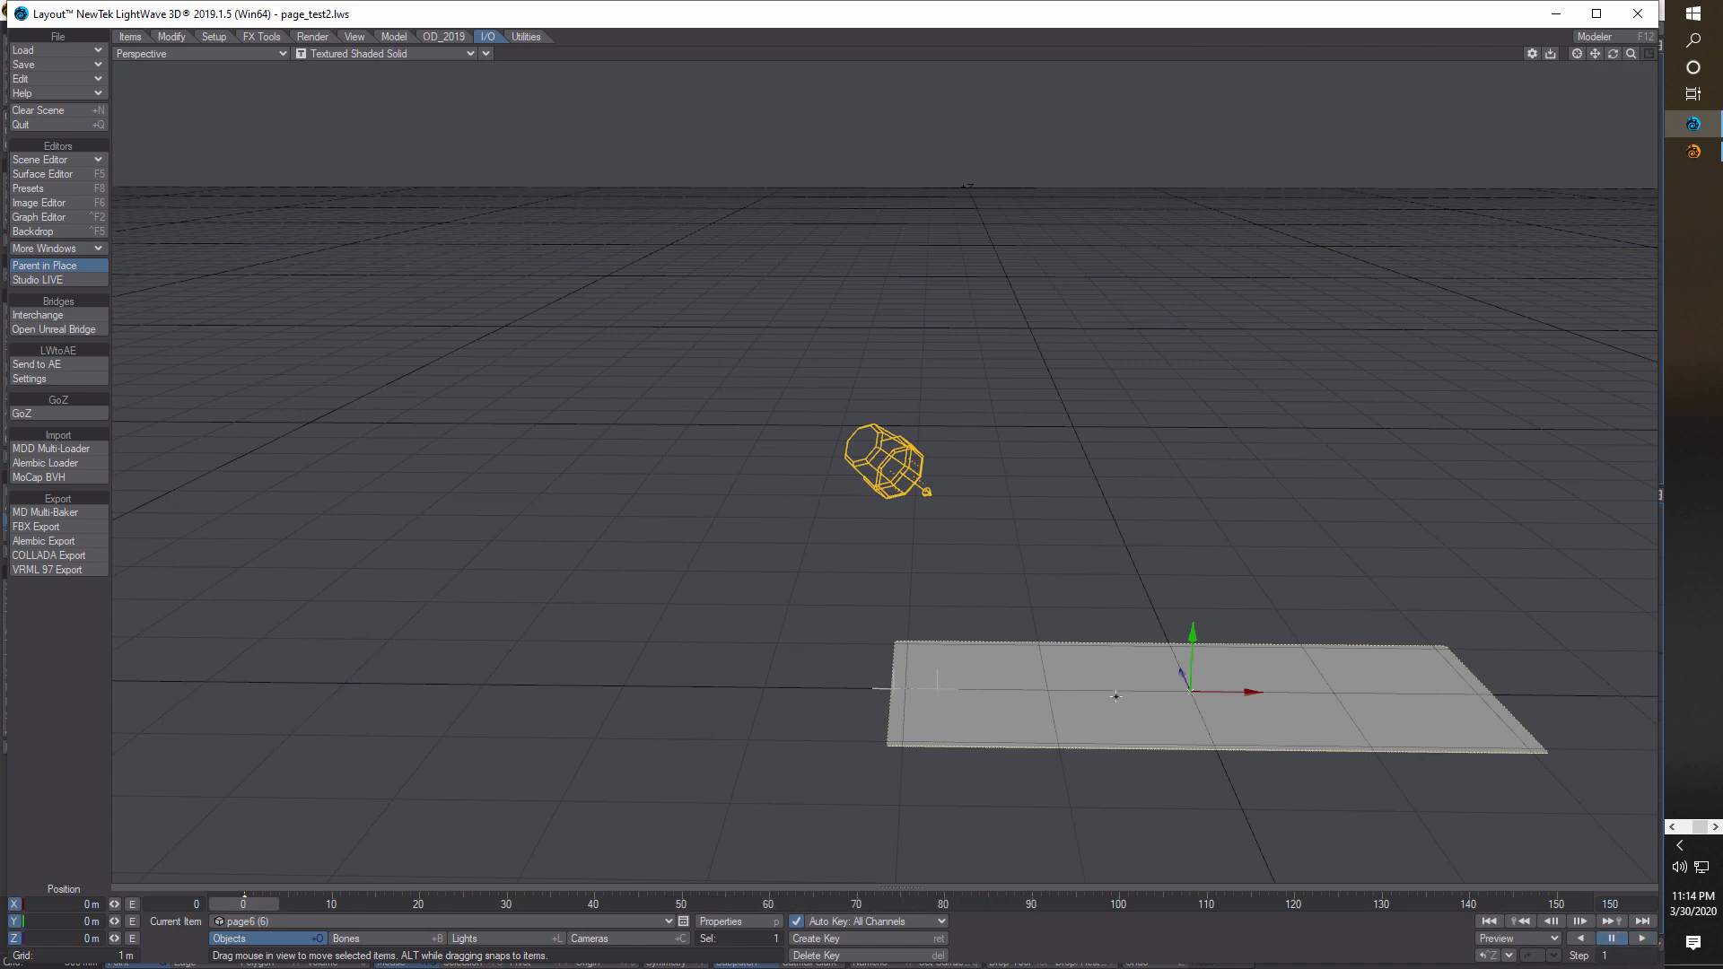
- Load page6.mdd in MDD Multi-Loader, assign it to the first page6 object and turn off clearing of existing MDDs
click(55, 449)
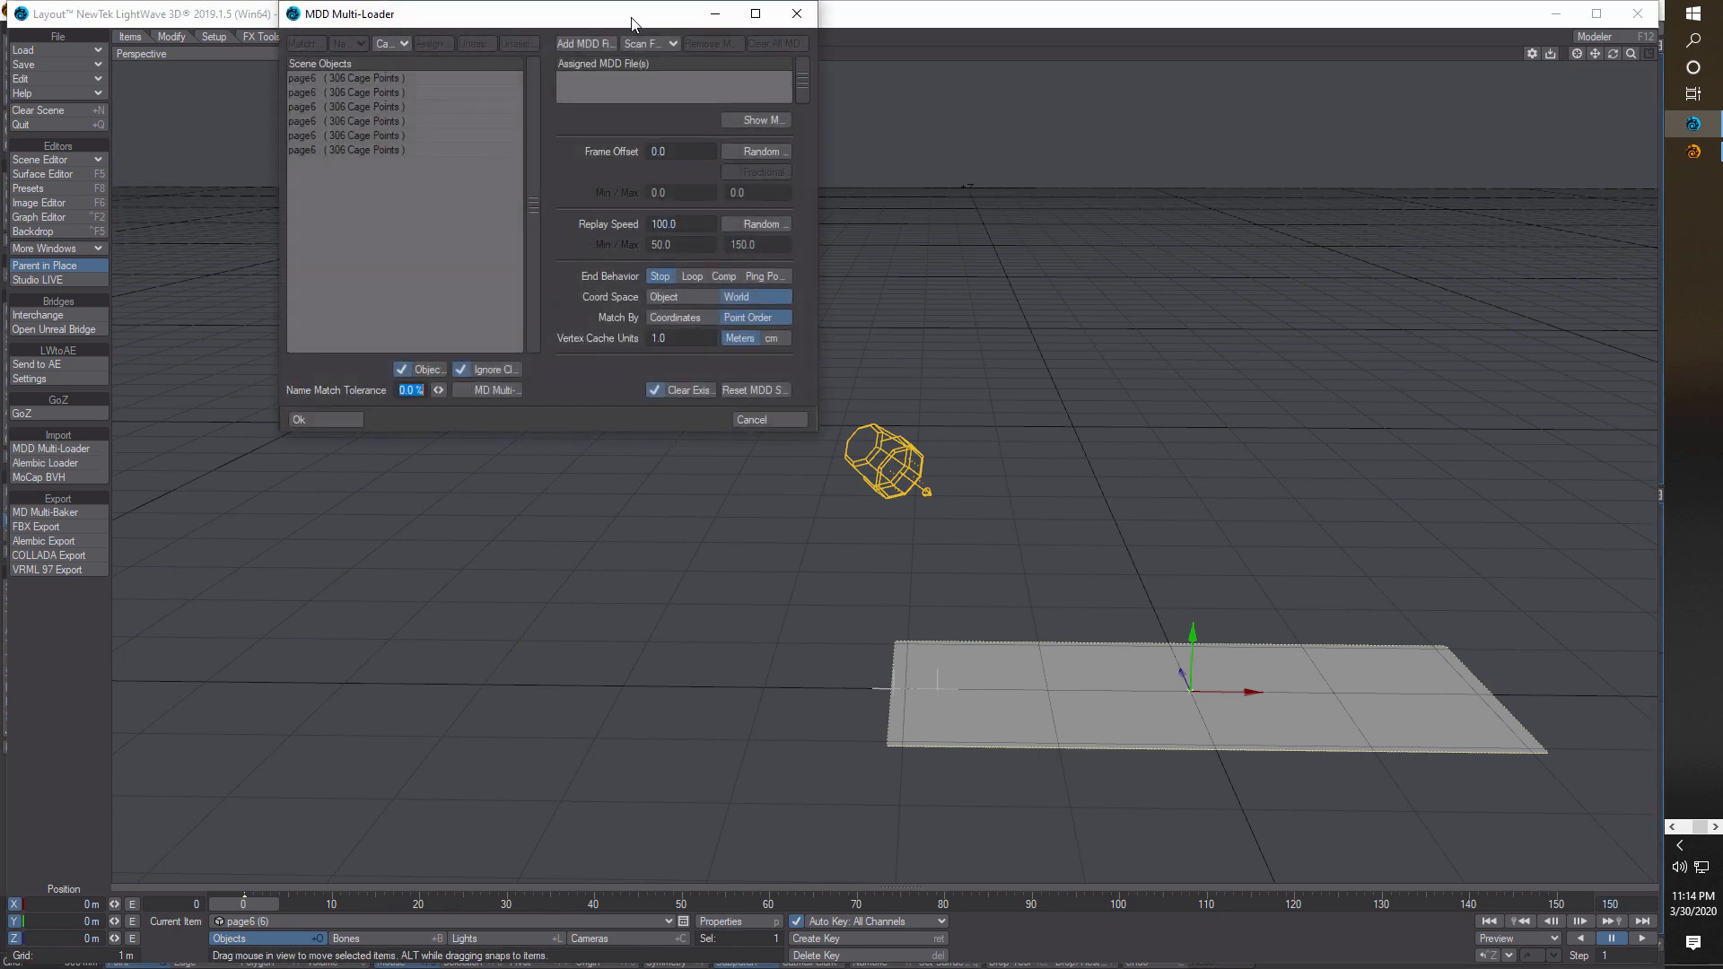
click(585, 43)
click(500, 329)
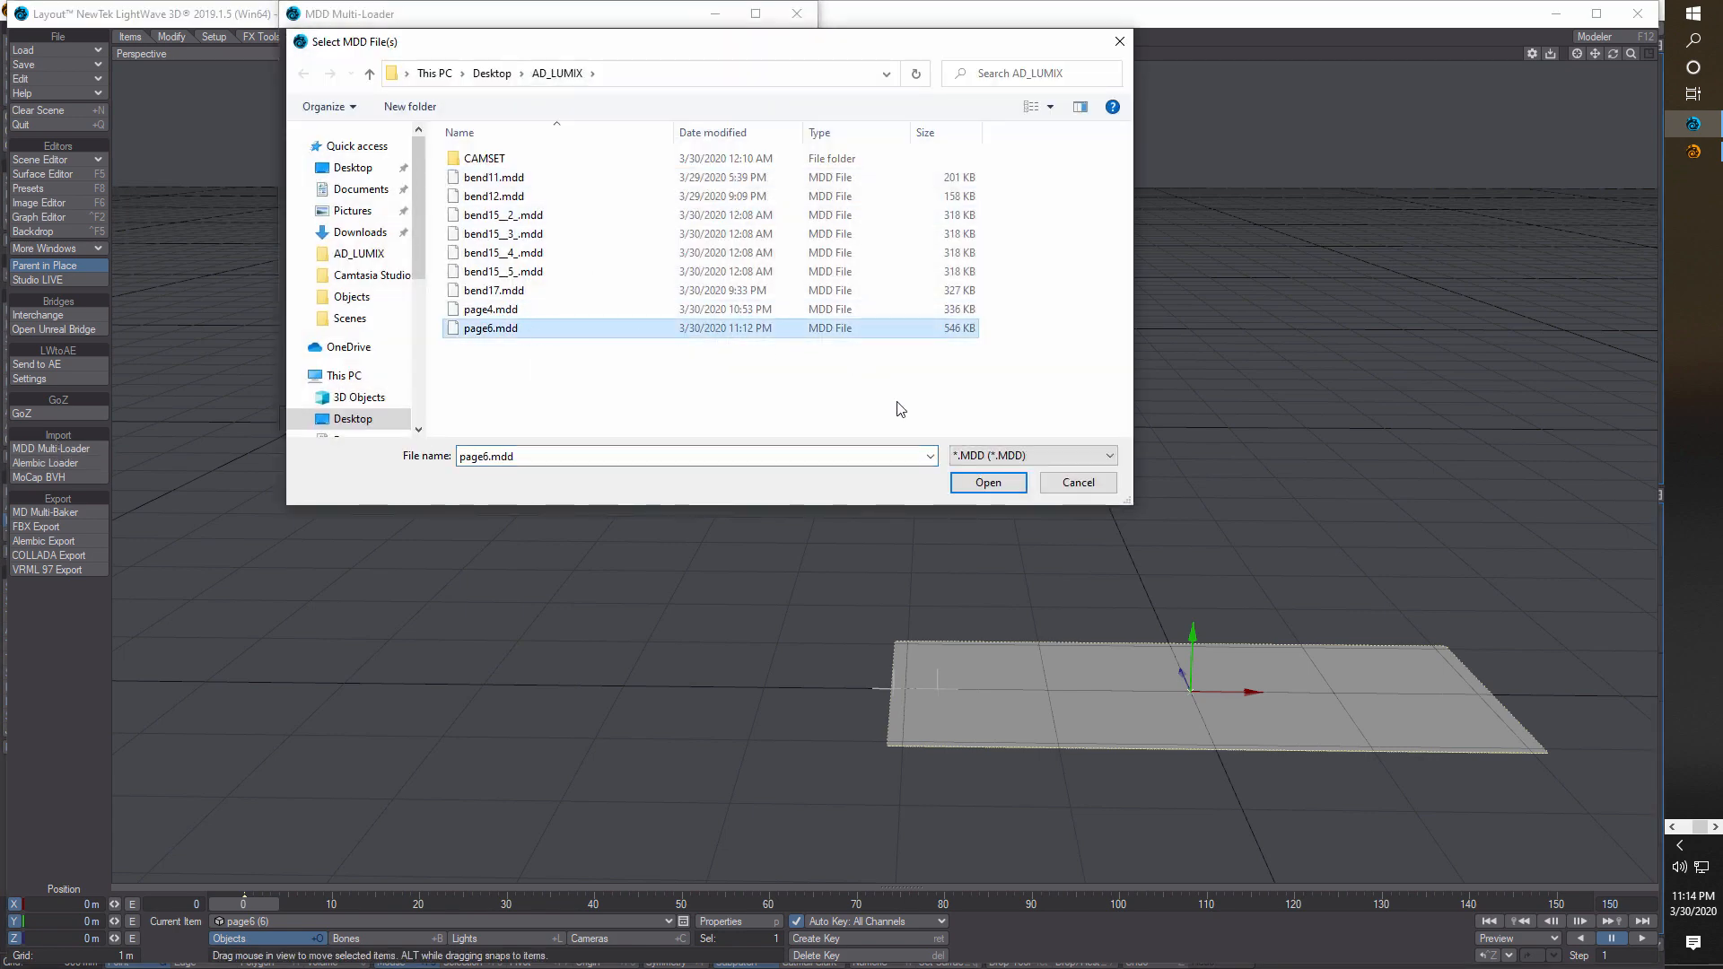
click(985, 483)
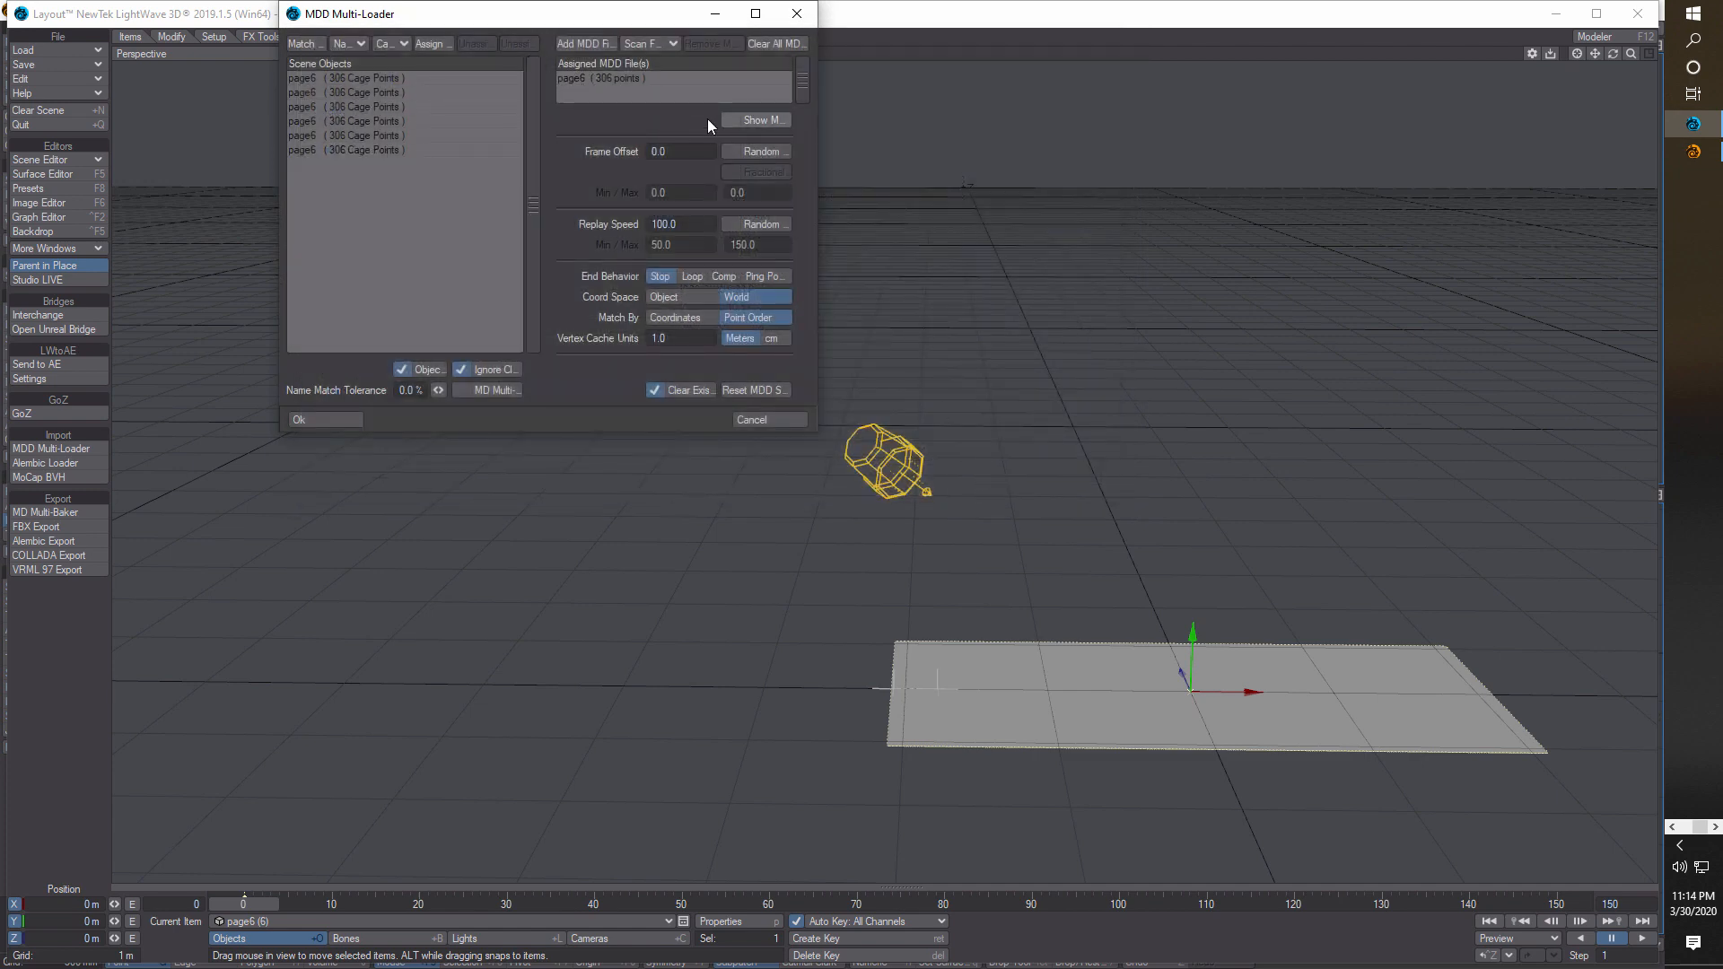
click(395, 78)
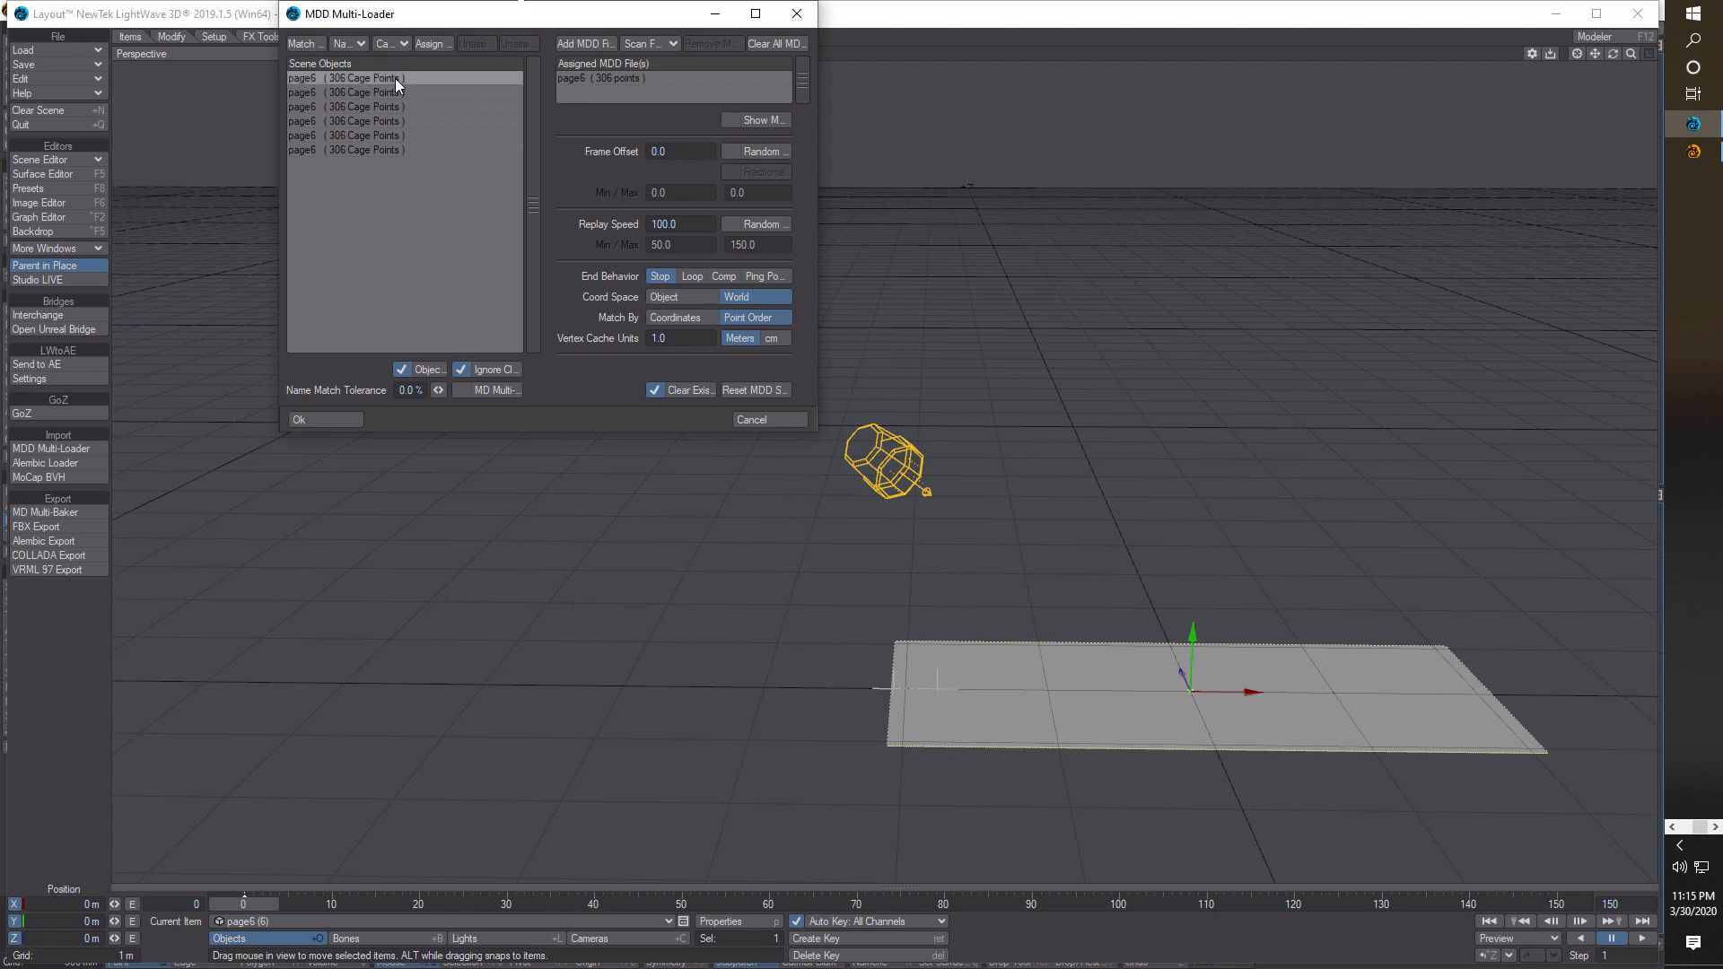
click(622, 77)
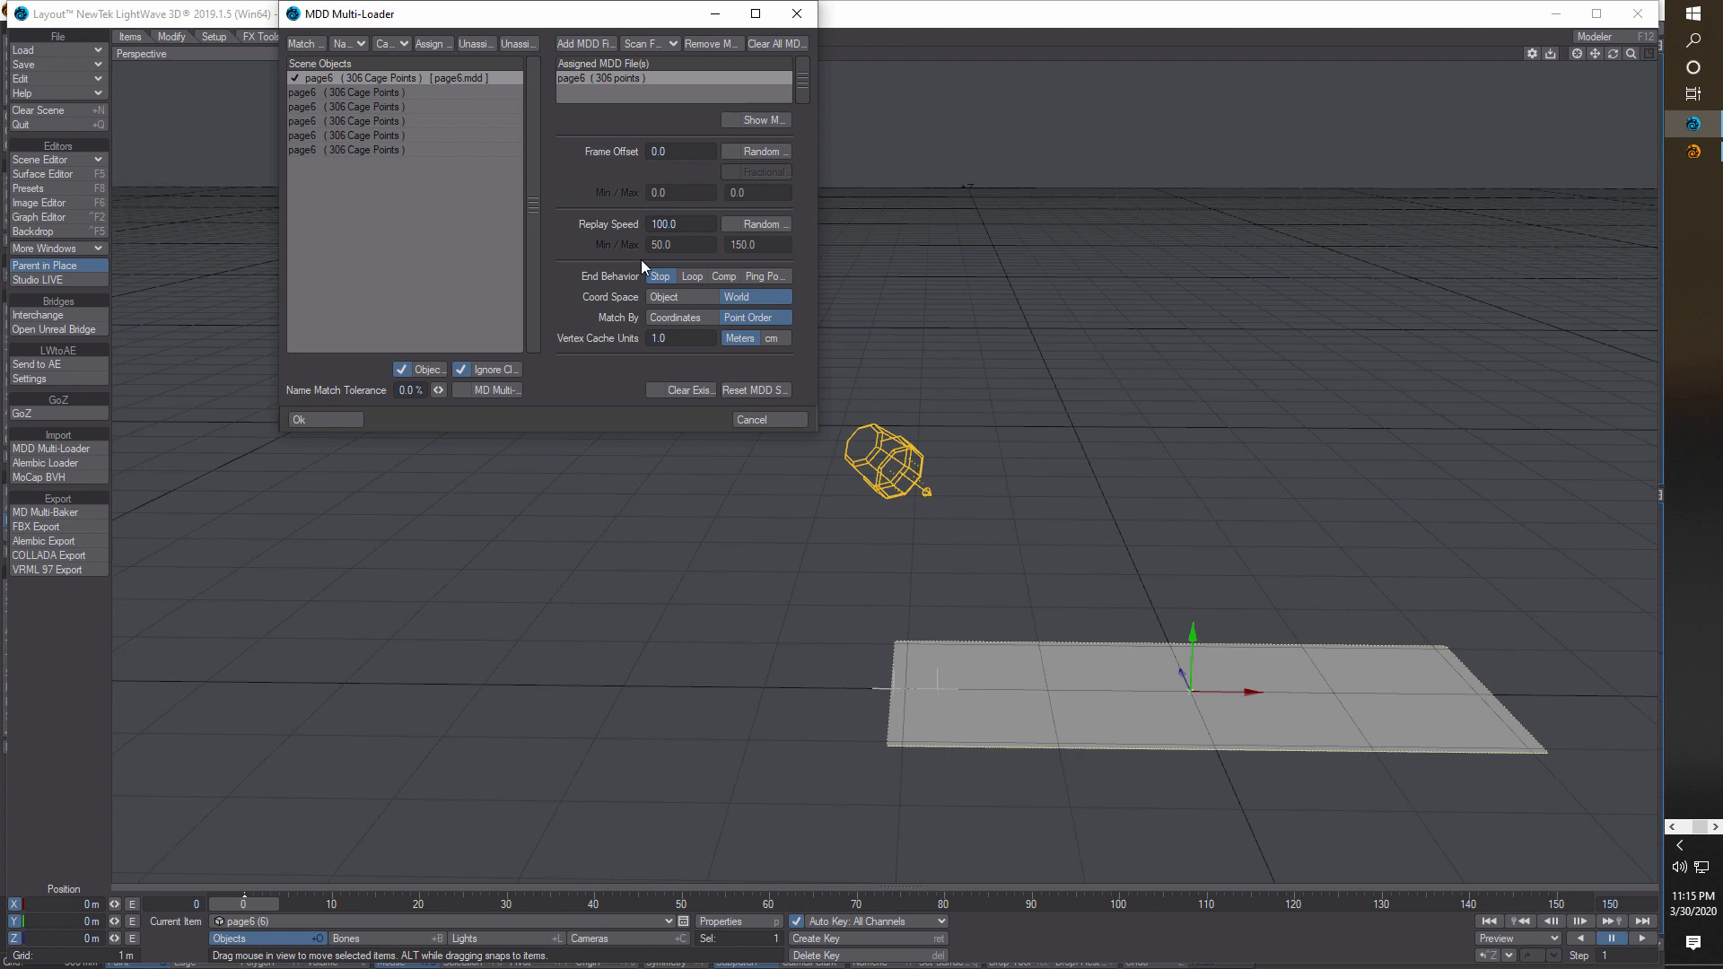
click(337, 422)
- Play back the first page's turn, stop it and return to frame 0
click(1642, 941)
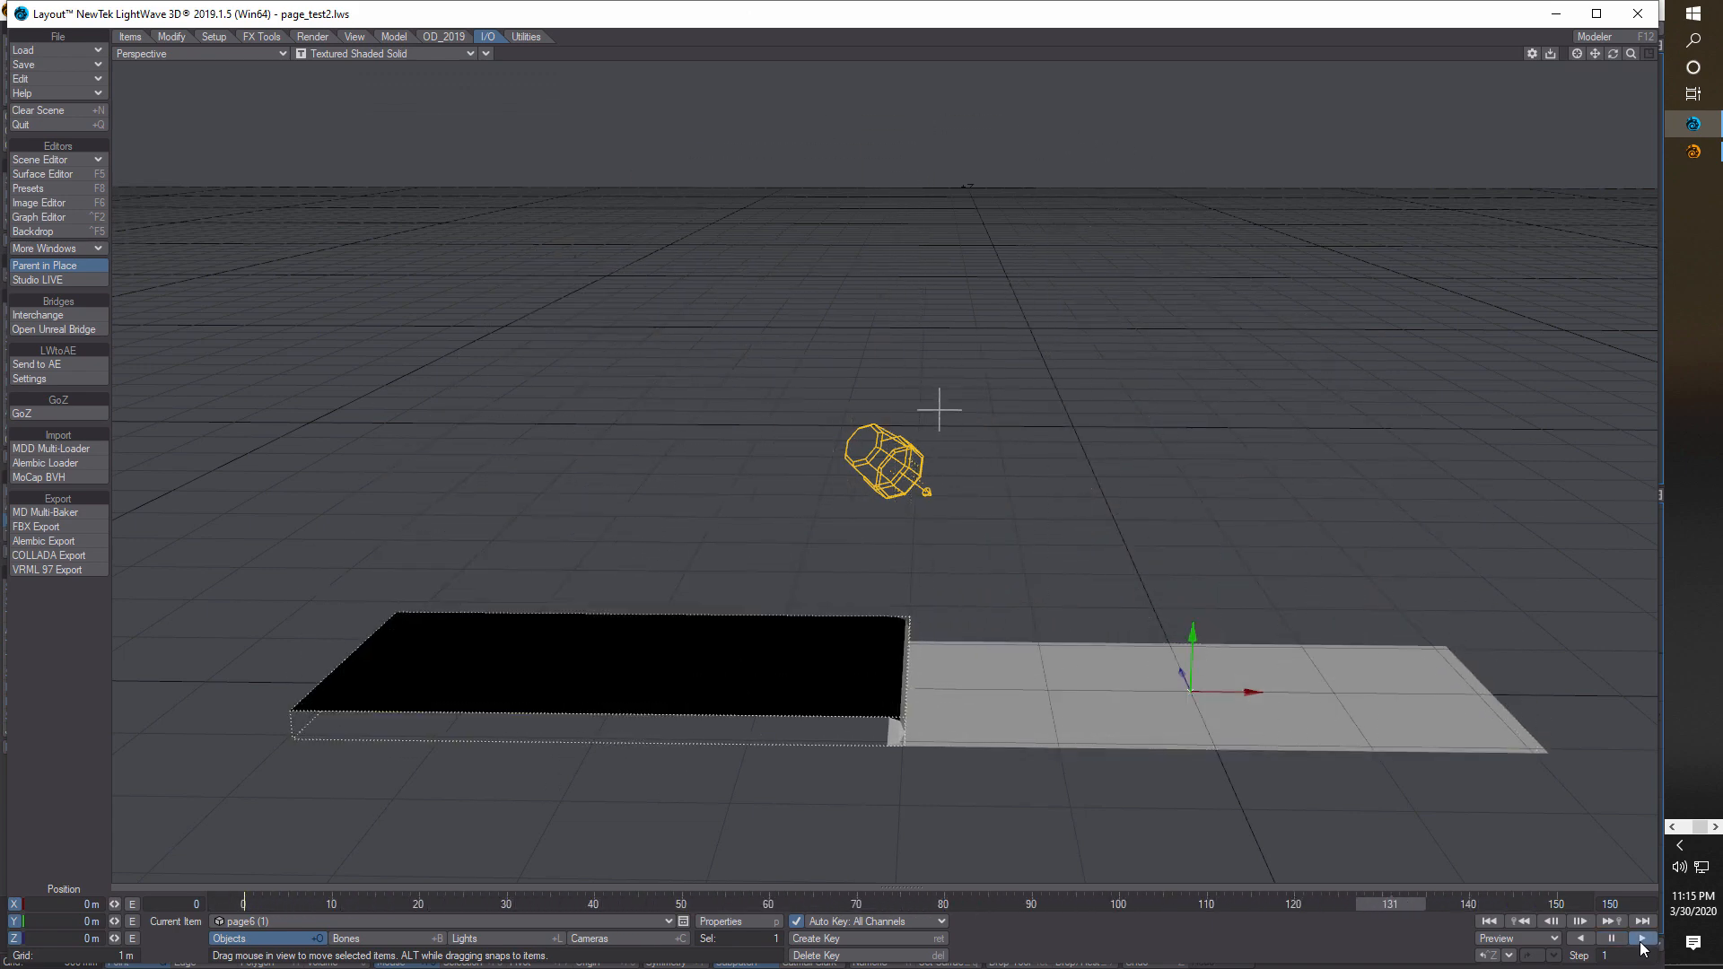
click(1611, 938)
click(1491, 921)
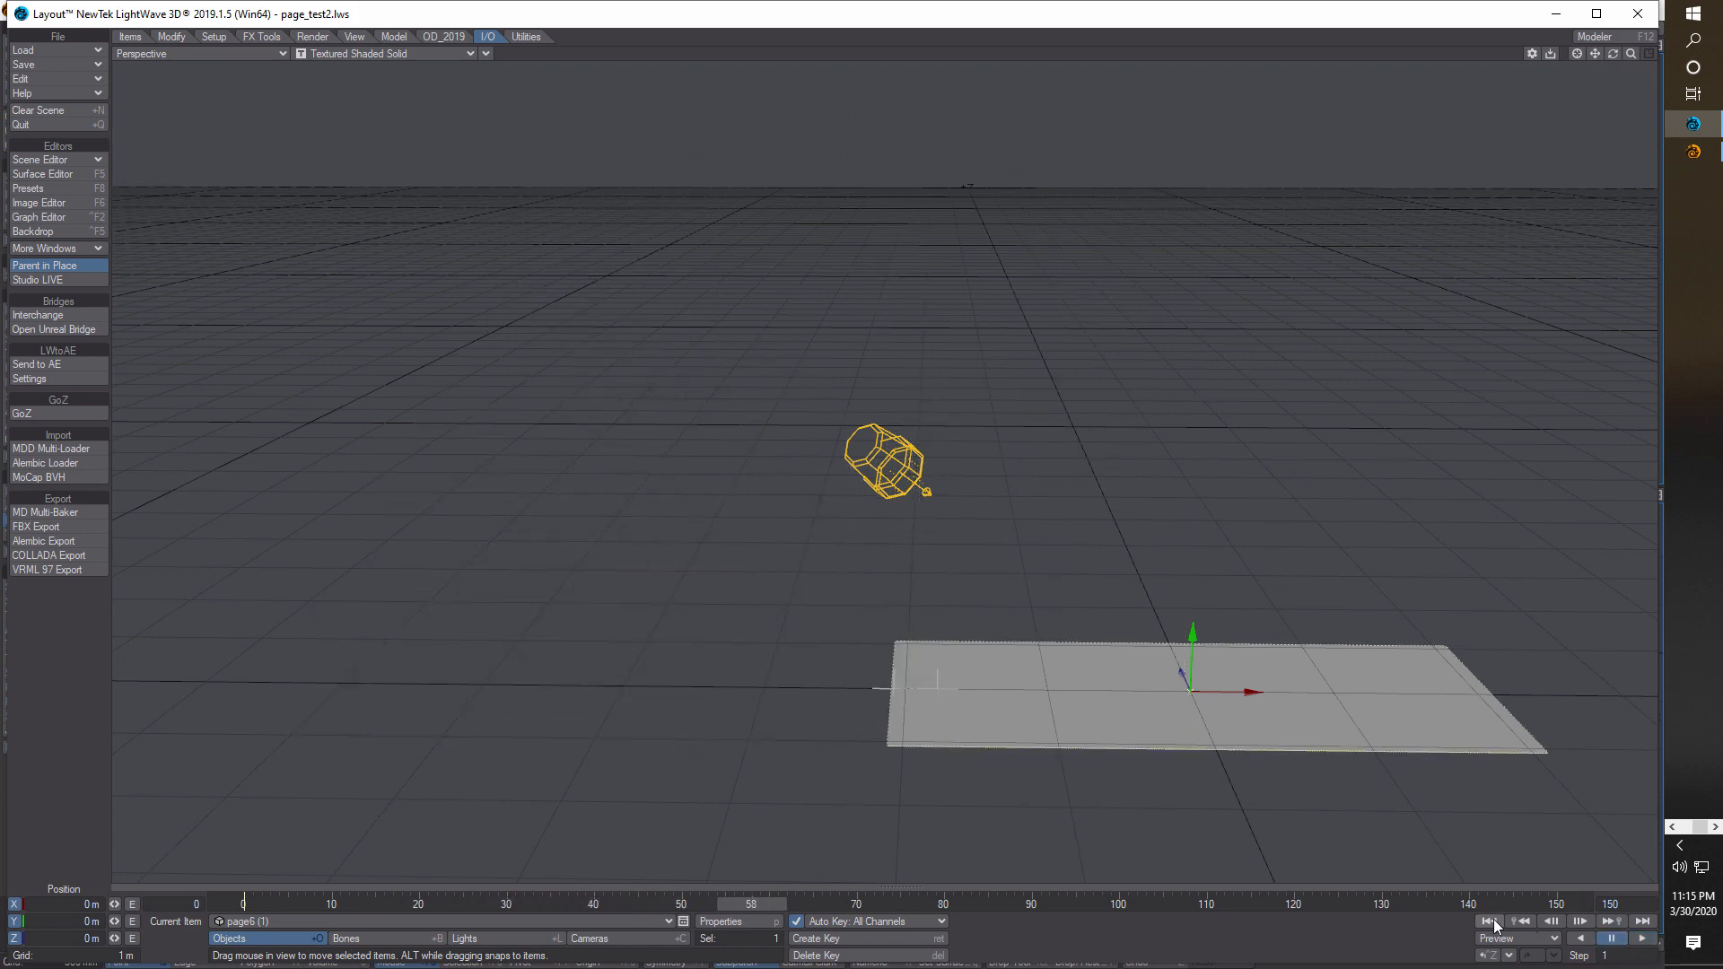
- Assign page6.mdd to the second page6 object in MDD Multi-Loader with a frame offset of 40
click(68, 451)
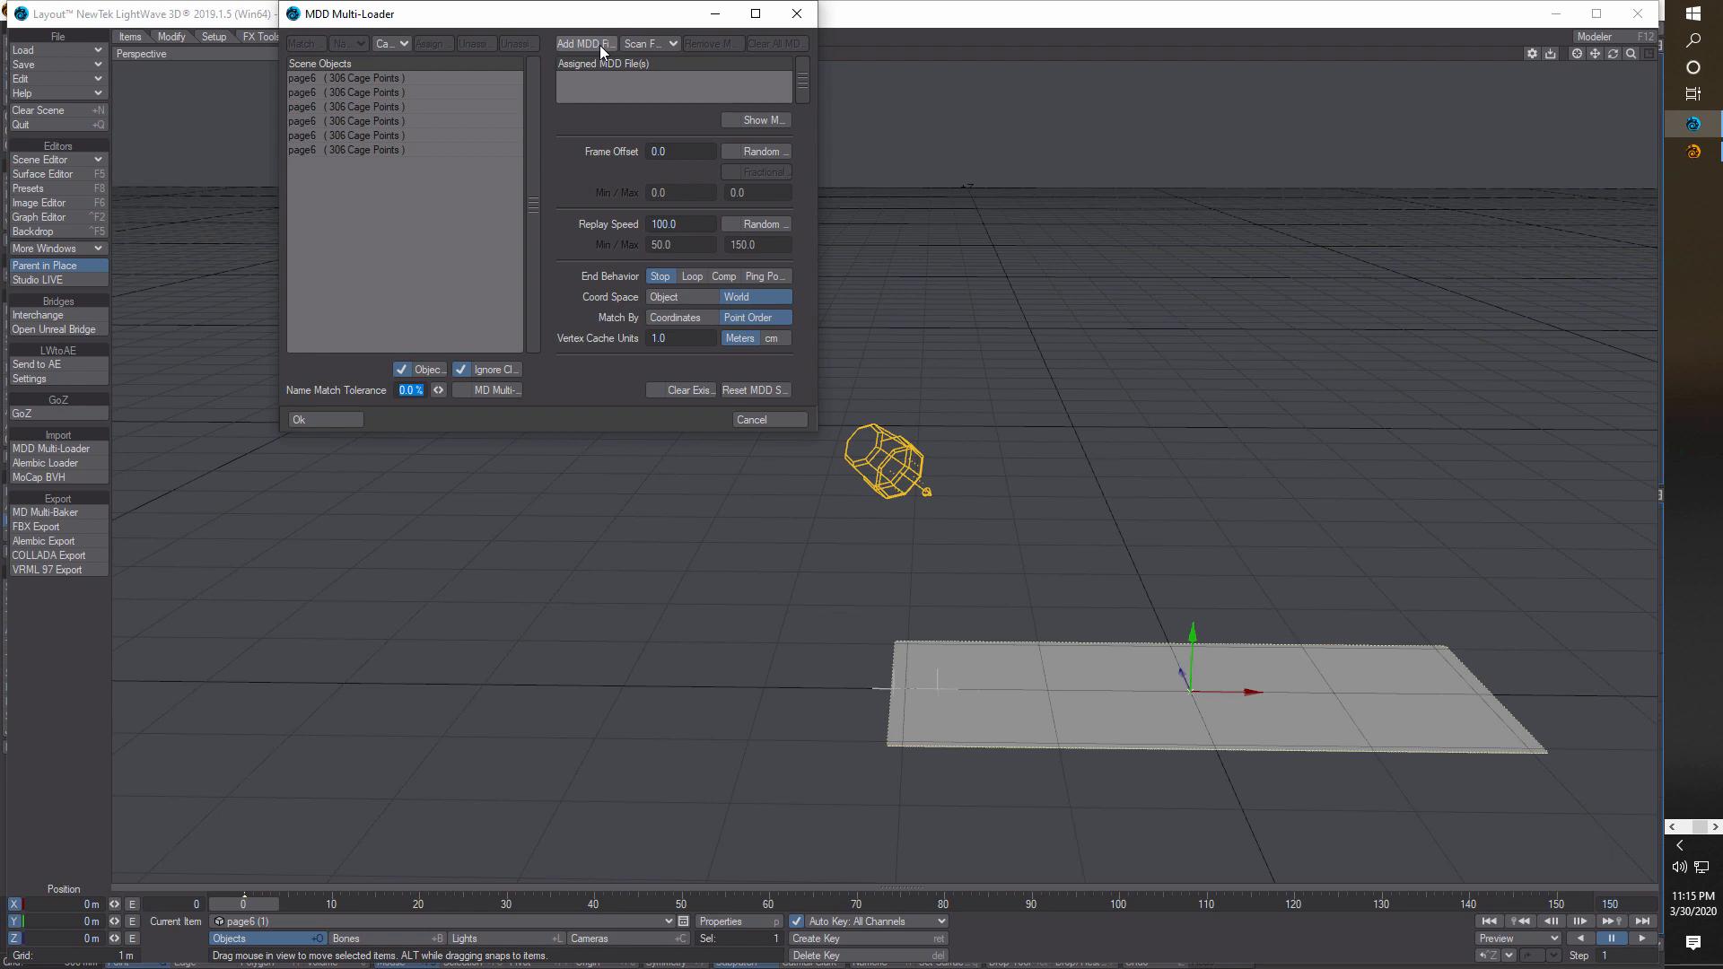
click(600, 44)
click(491, 328)
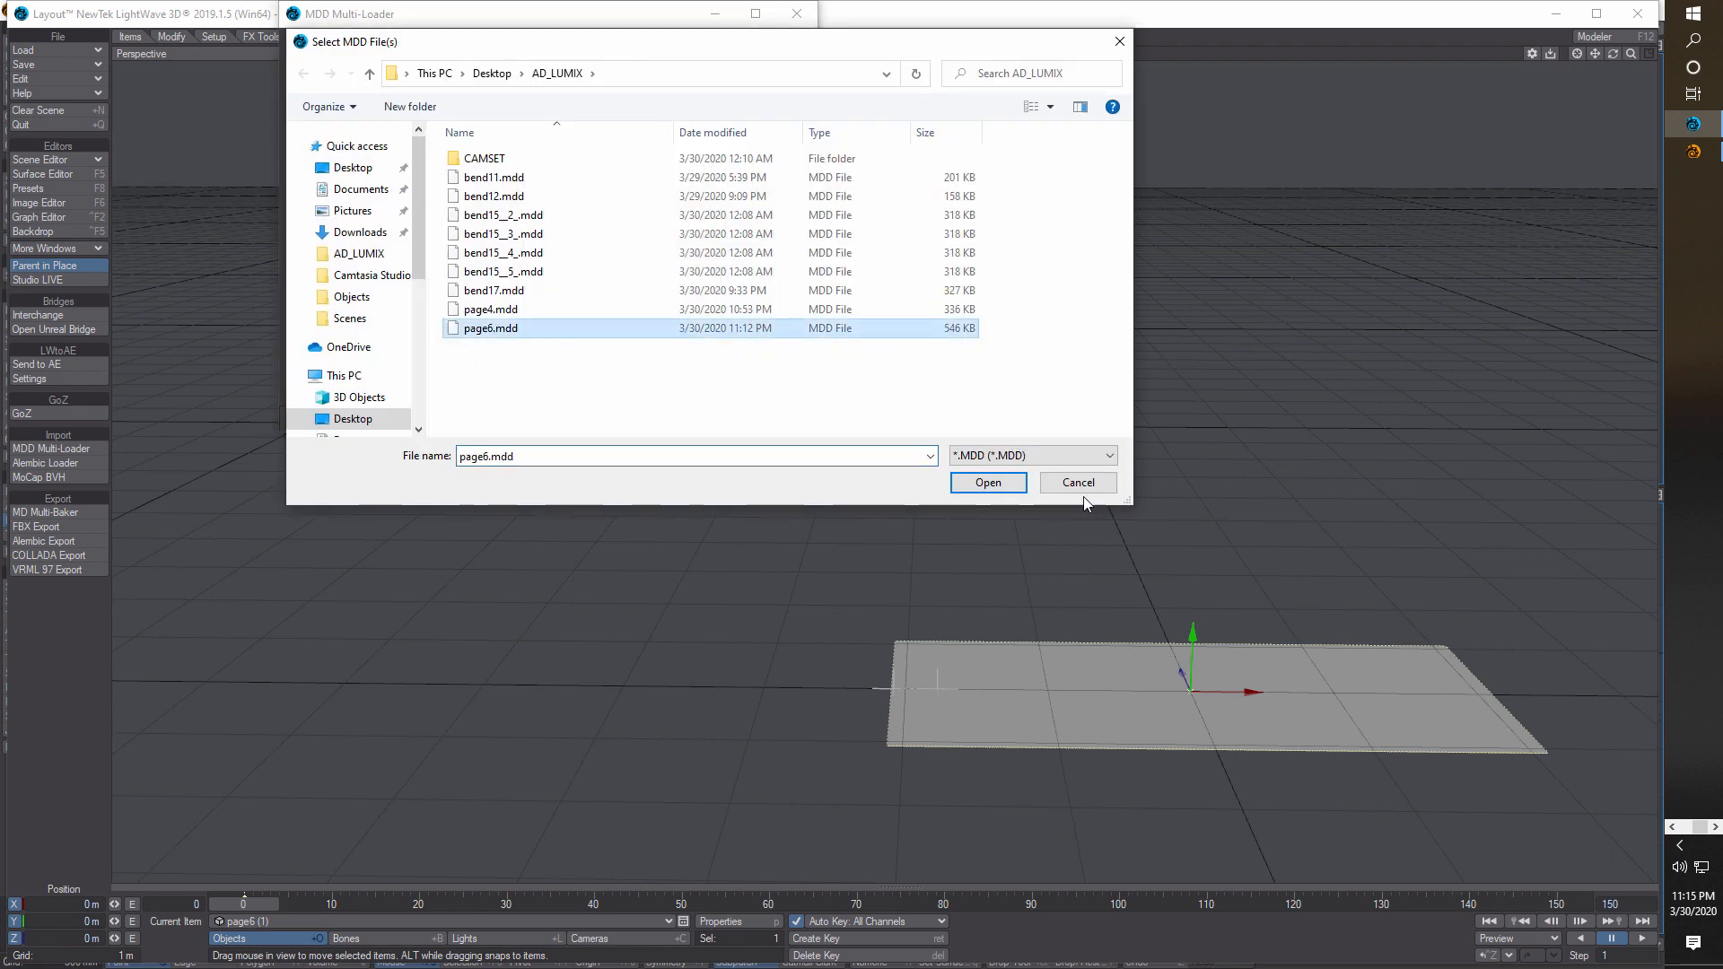
click(988, 483)
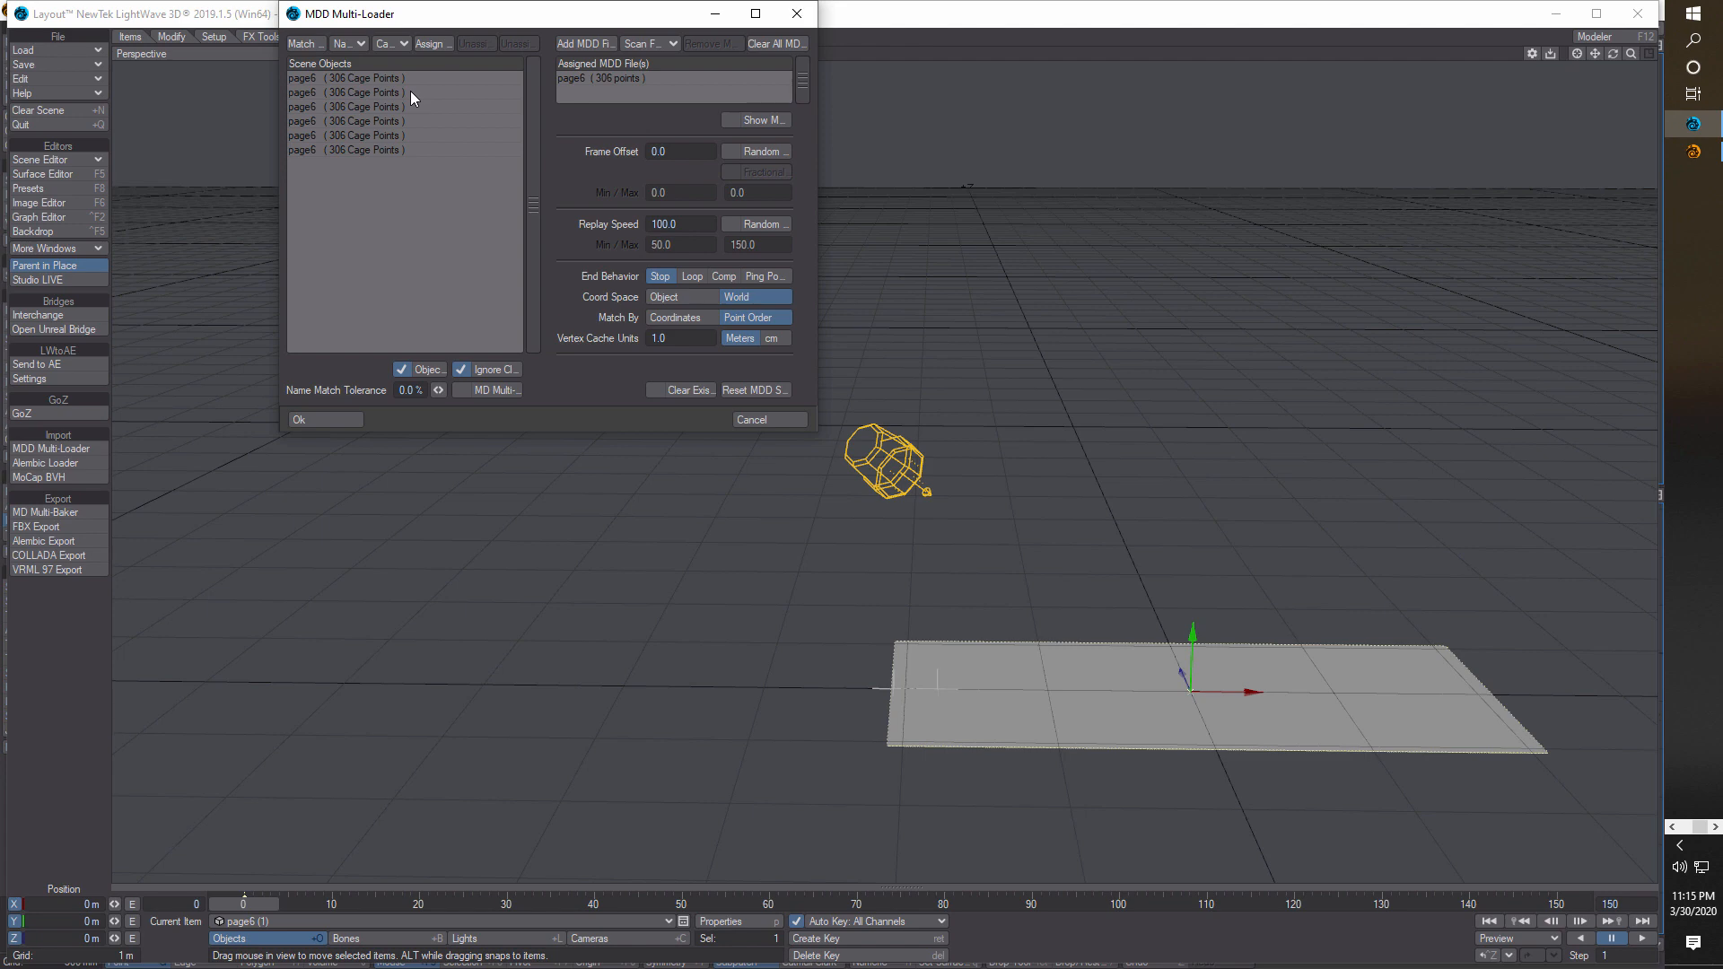
click(411, 92)
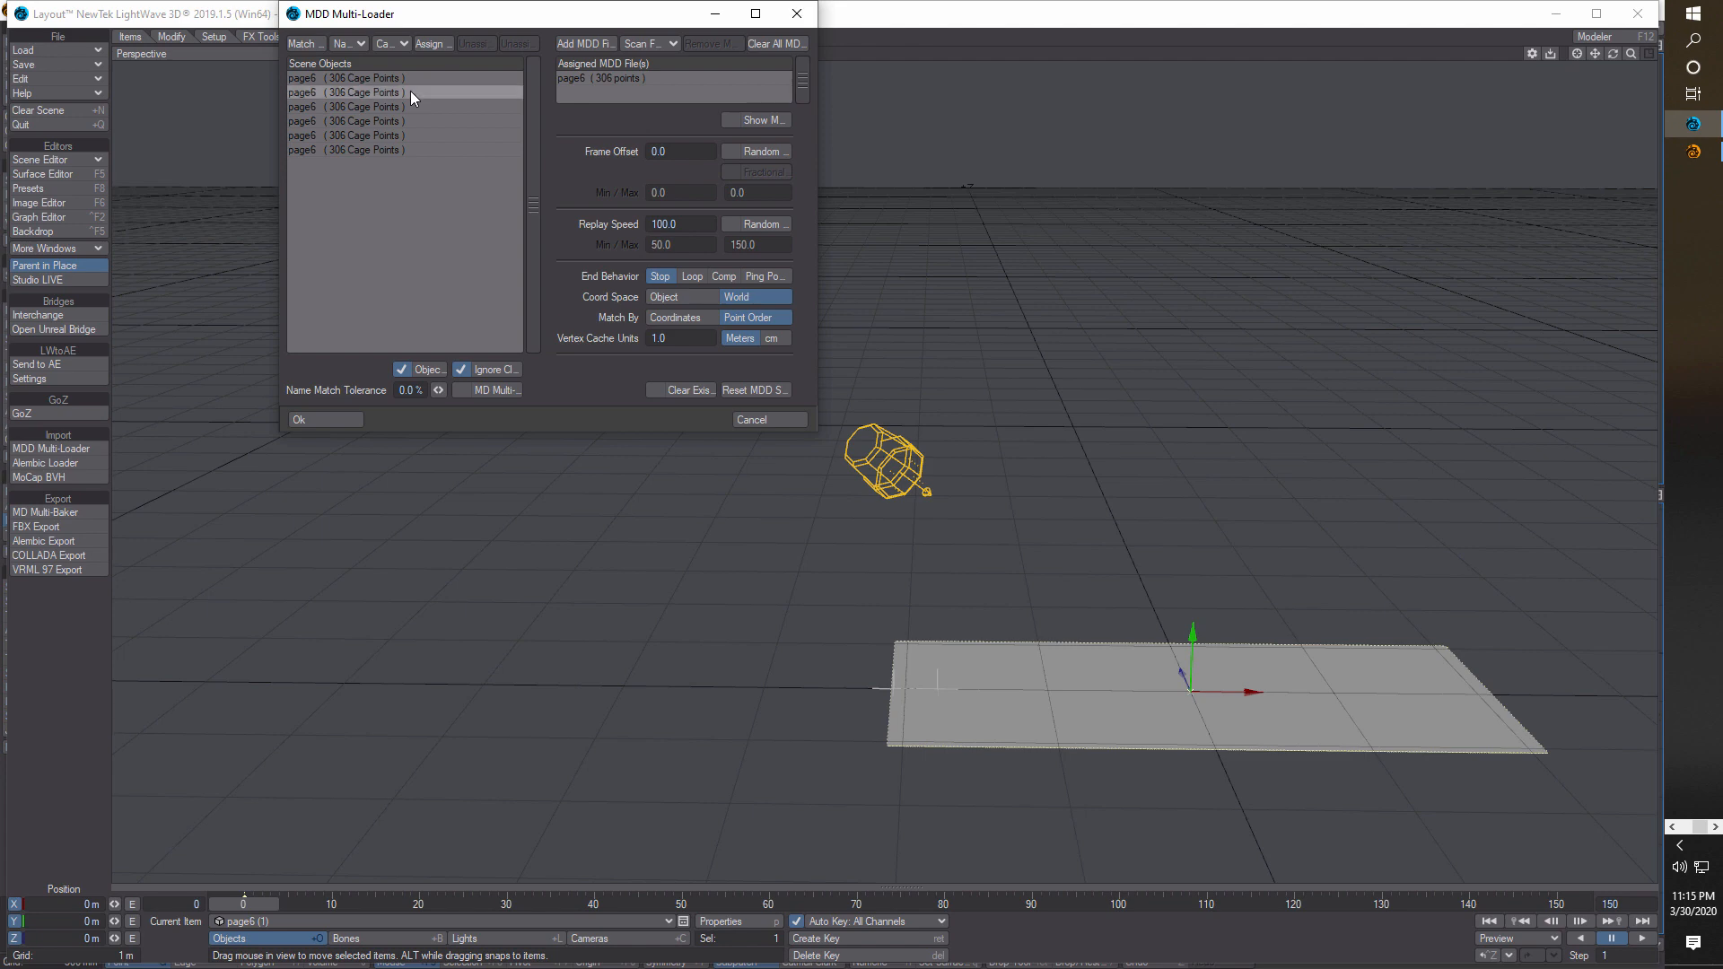
click(603, 78)
key(BackSpace)
key(BackSpace)
key(BackSpace)
text(40)
key(Return)
key(Tab)
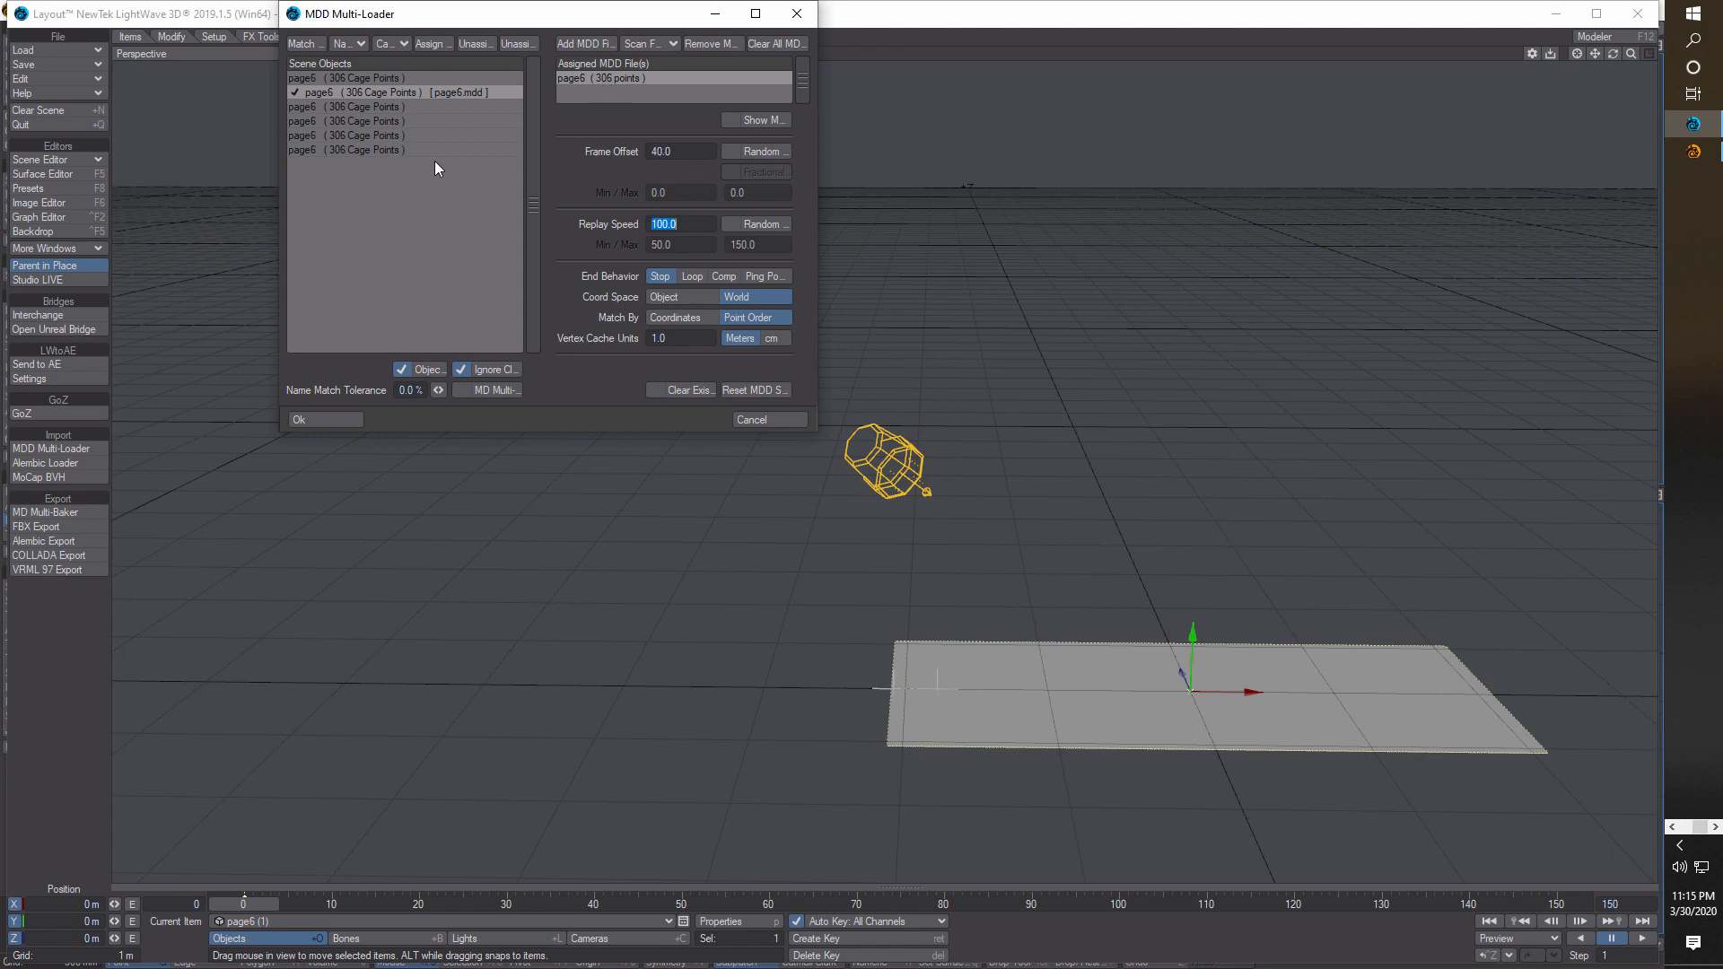
click(332, 418)
- Play back the first two page turns, stop the playback and return to frame 0
click(1645, 939)
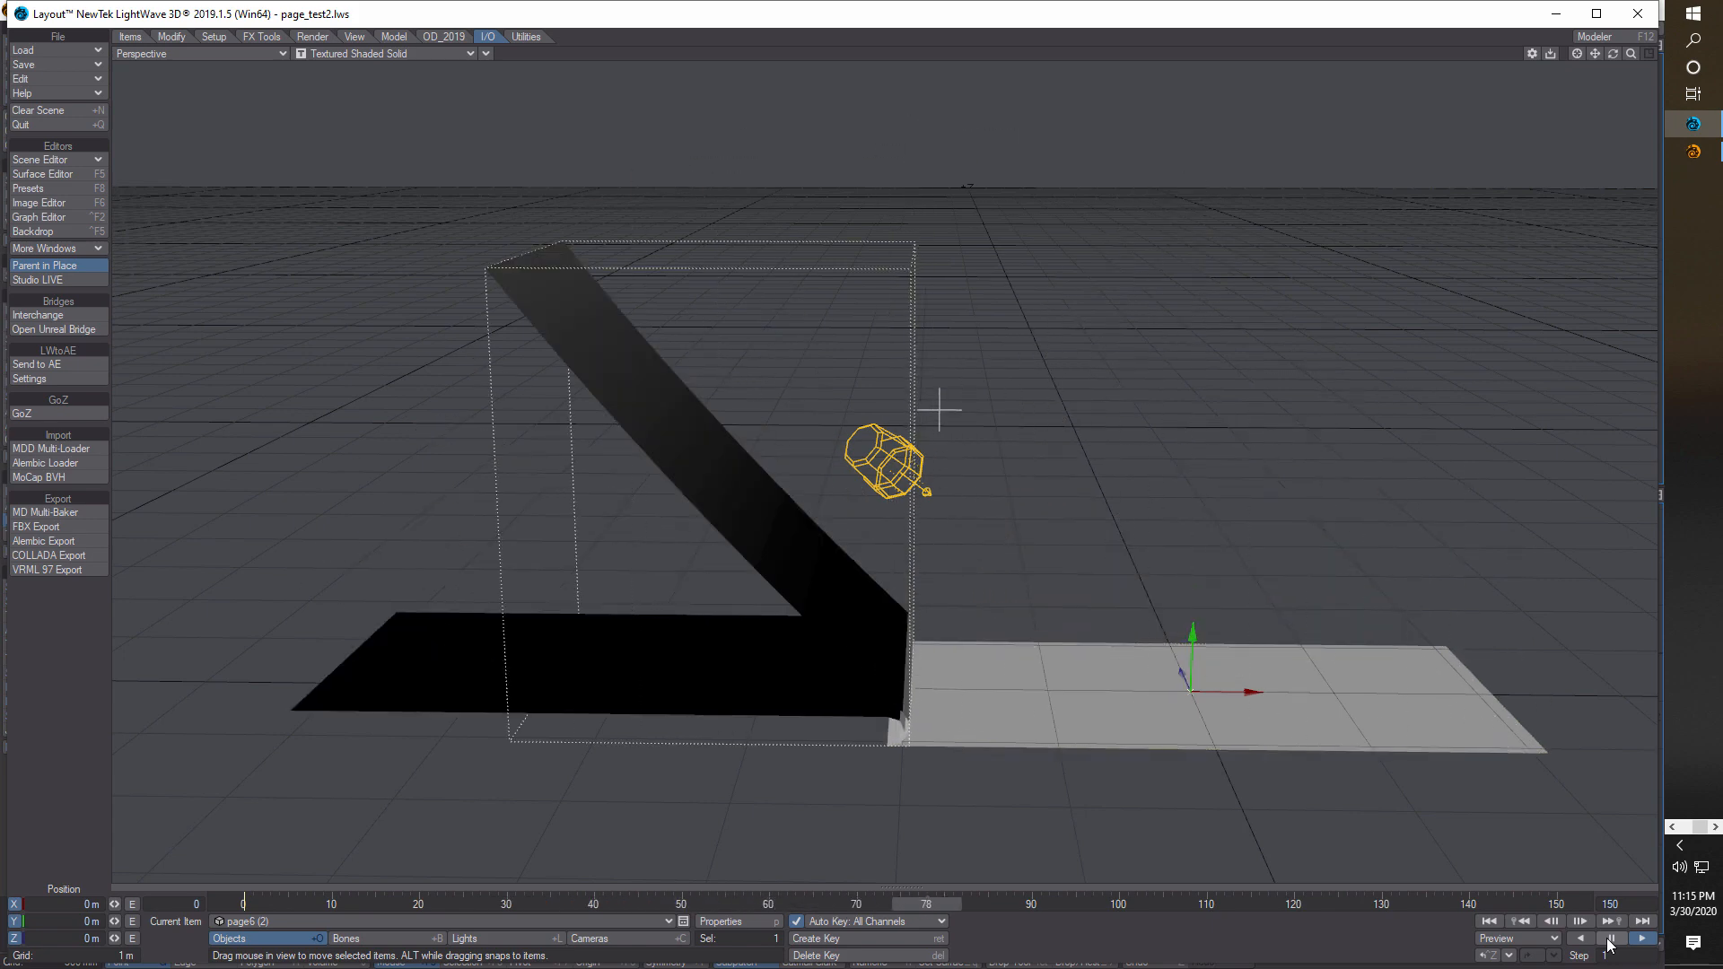
click(1608, 939)
click(1490, 921)
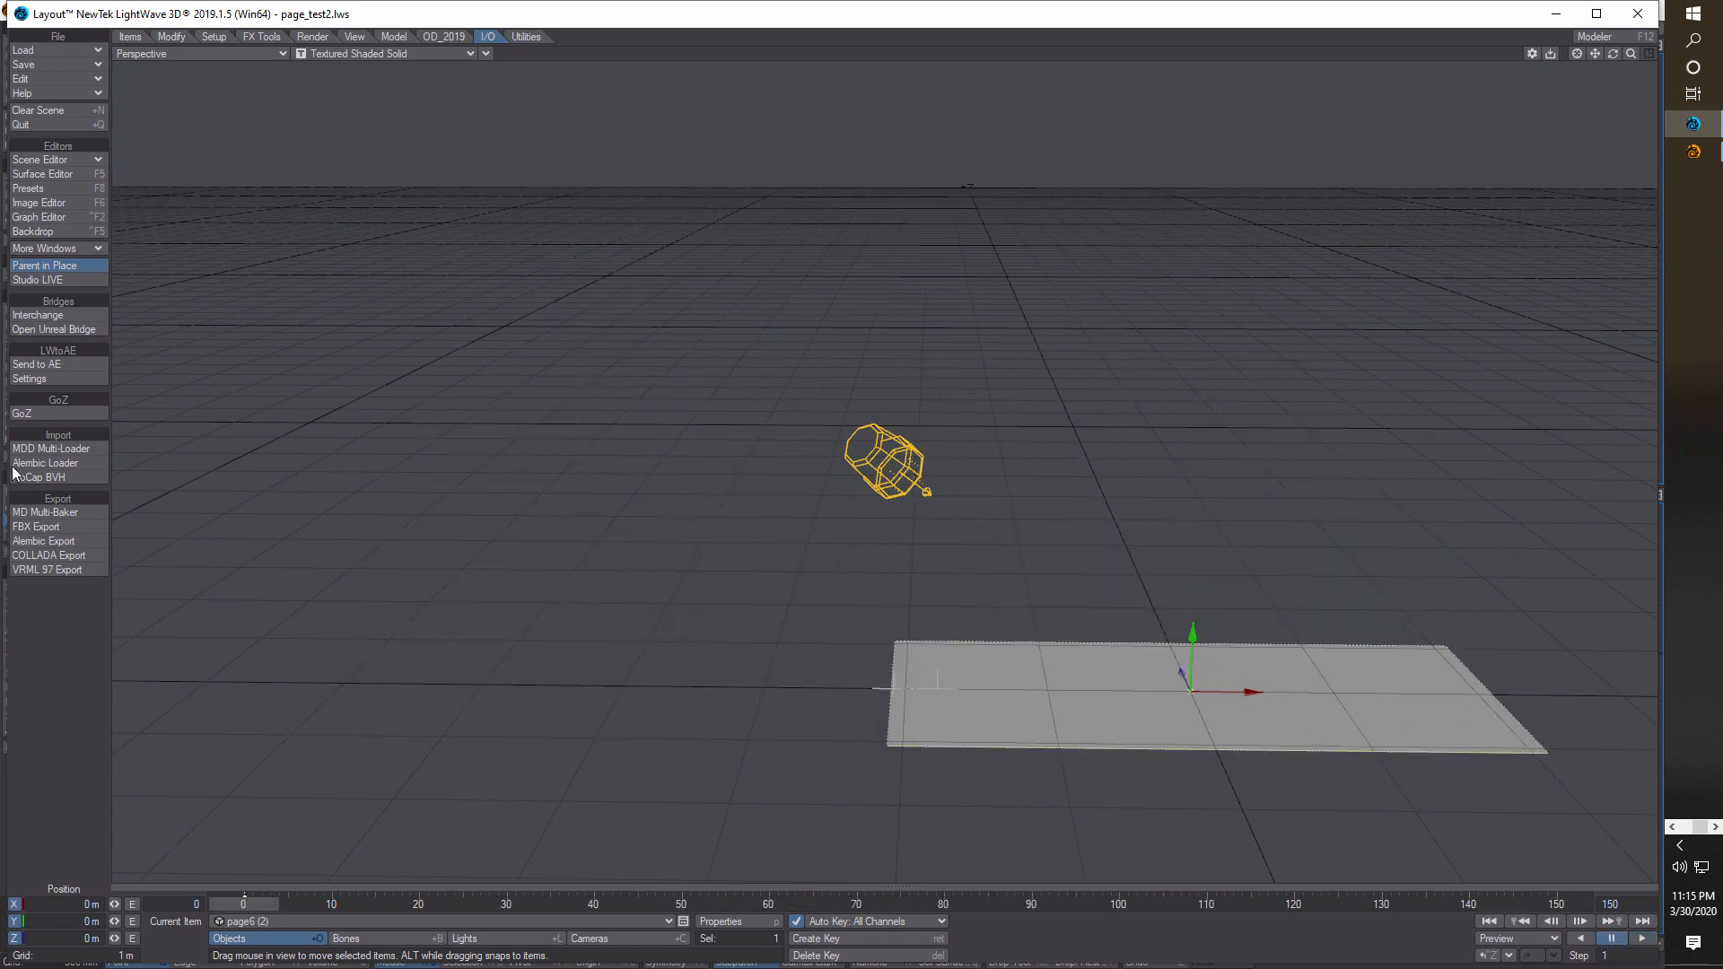
- Assign page6.mdd to the third page6 object in MDD Multi-Loader with a frame offset of 80
click(54, 448)
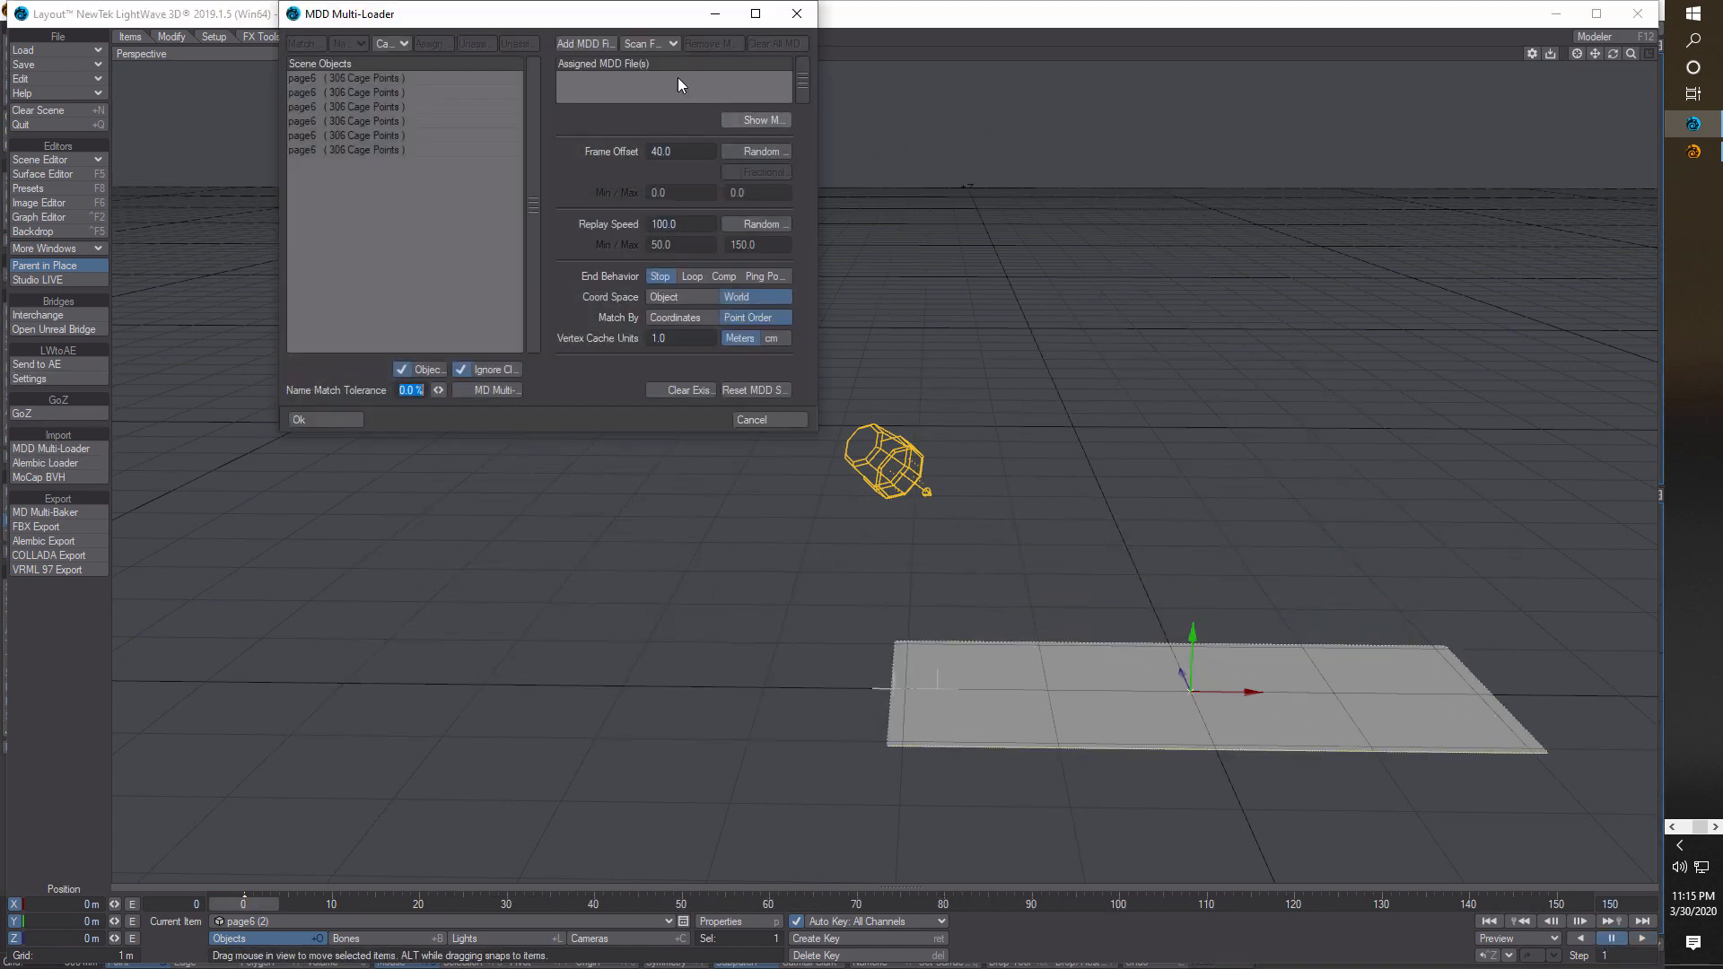
click(595, 43)
click(491, 327)
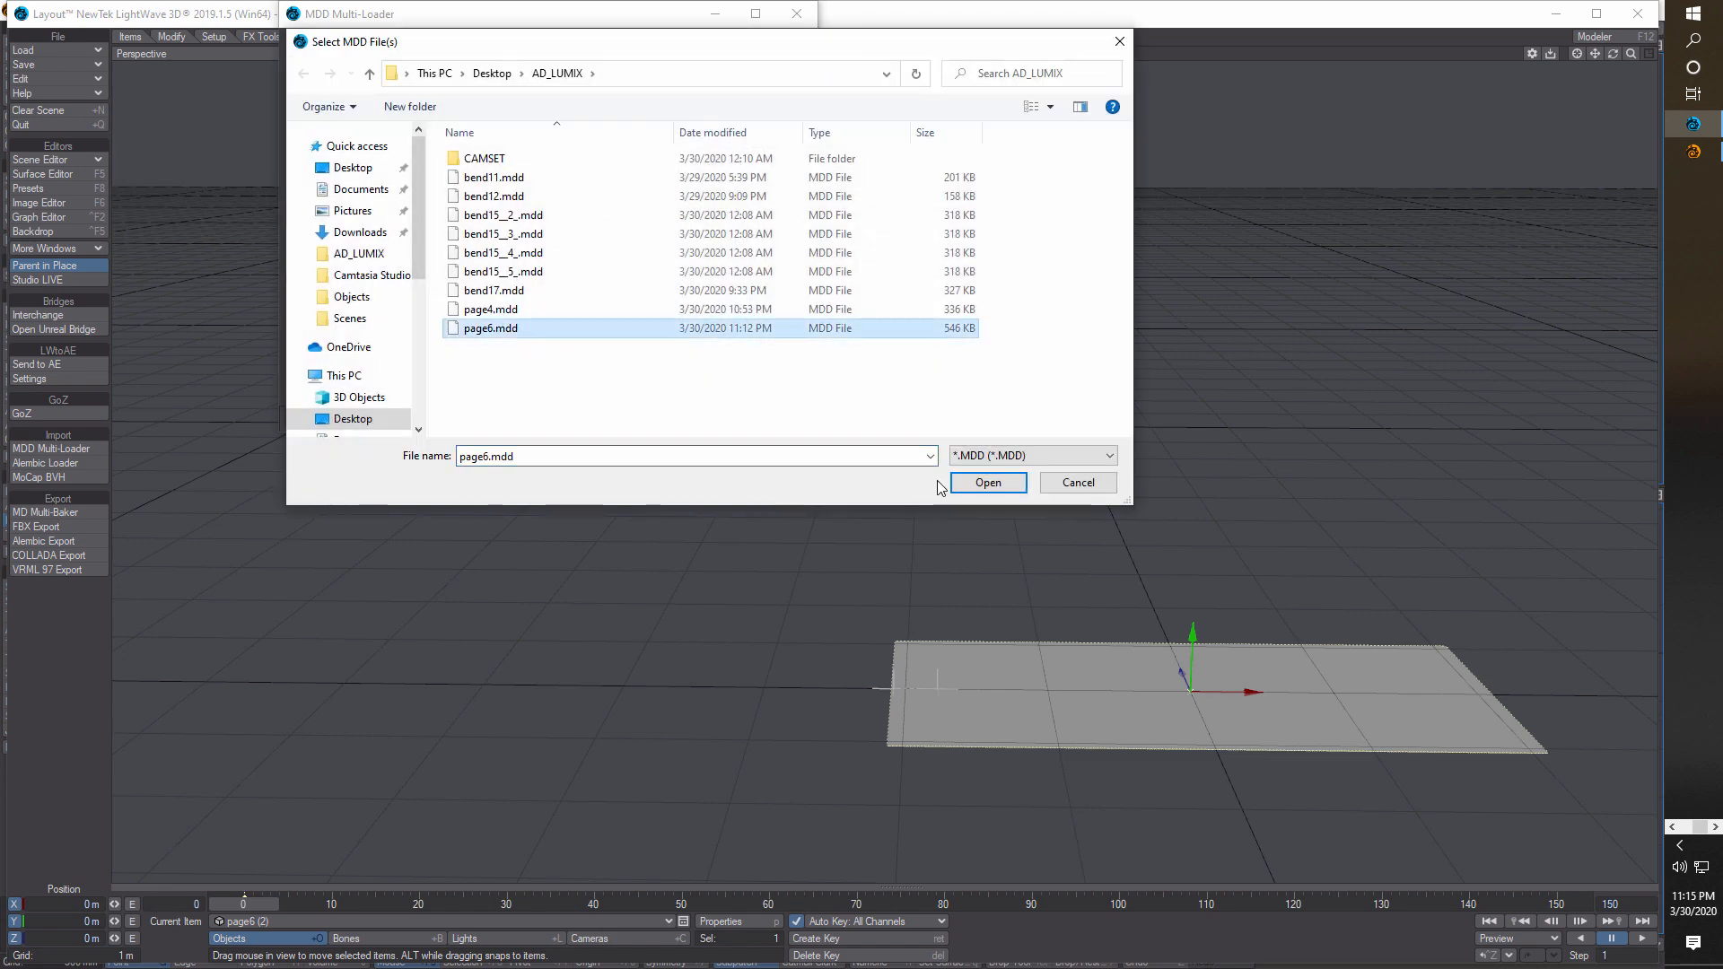
click(984, 483)
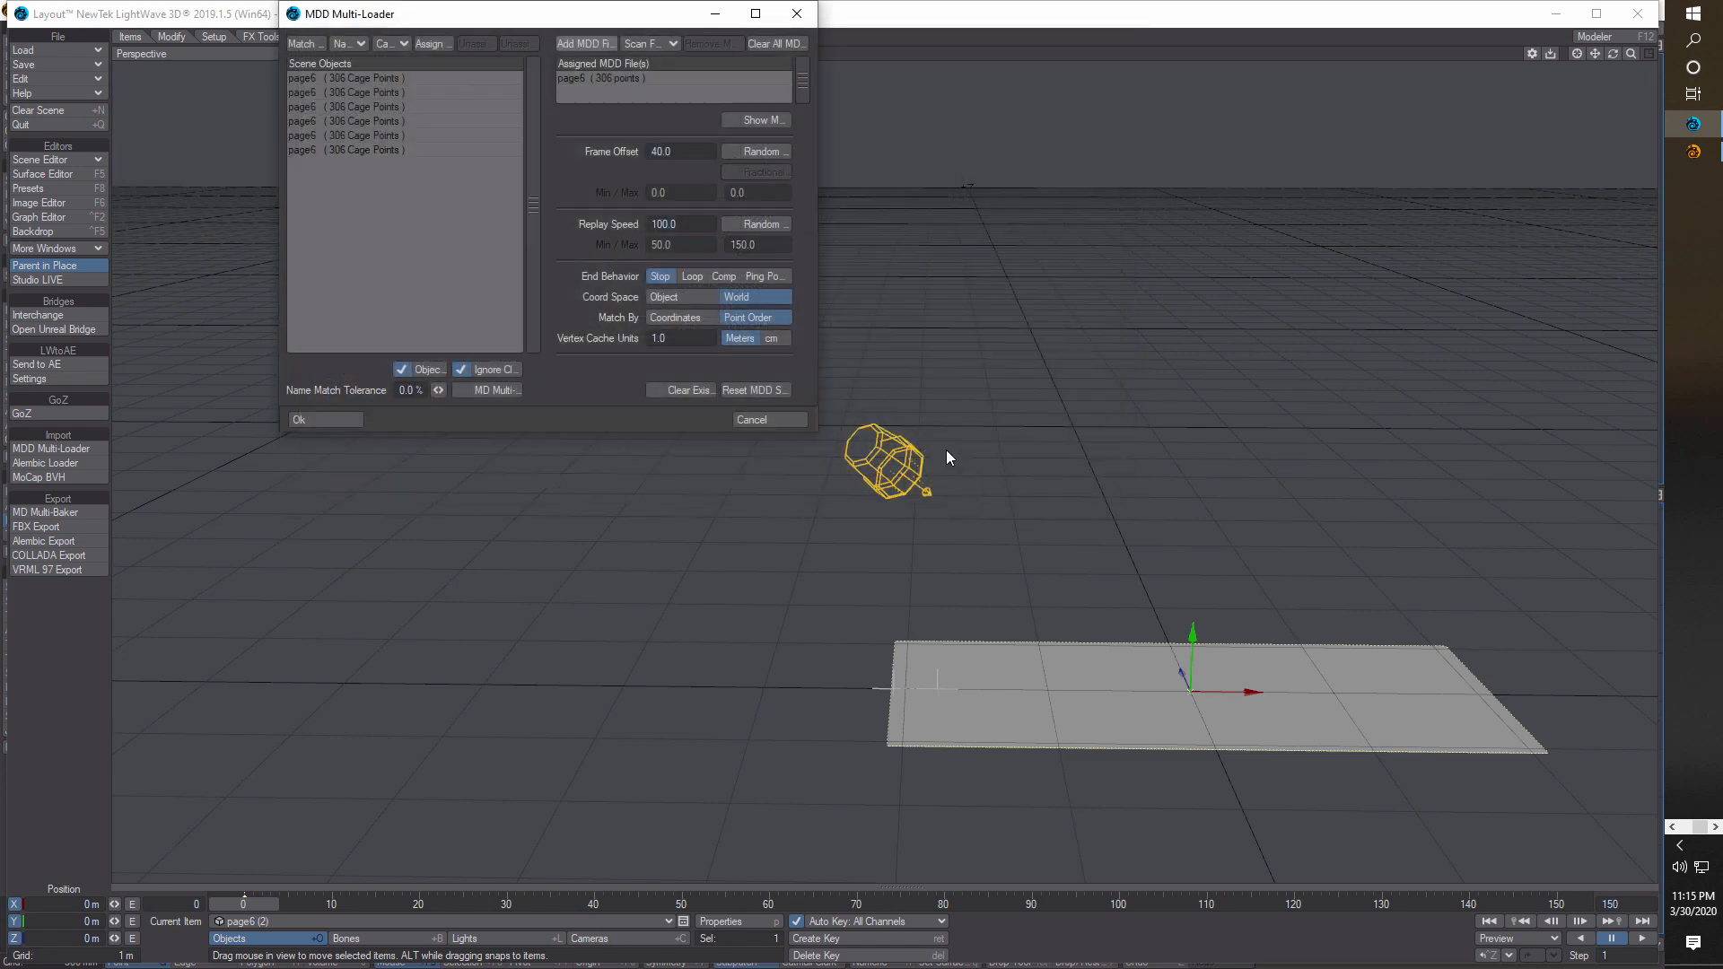
click(395, 107)
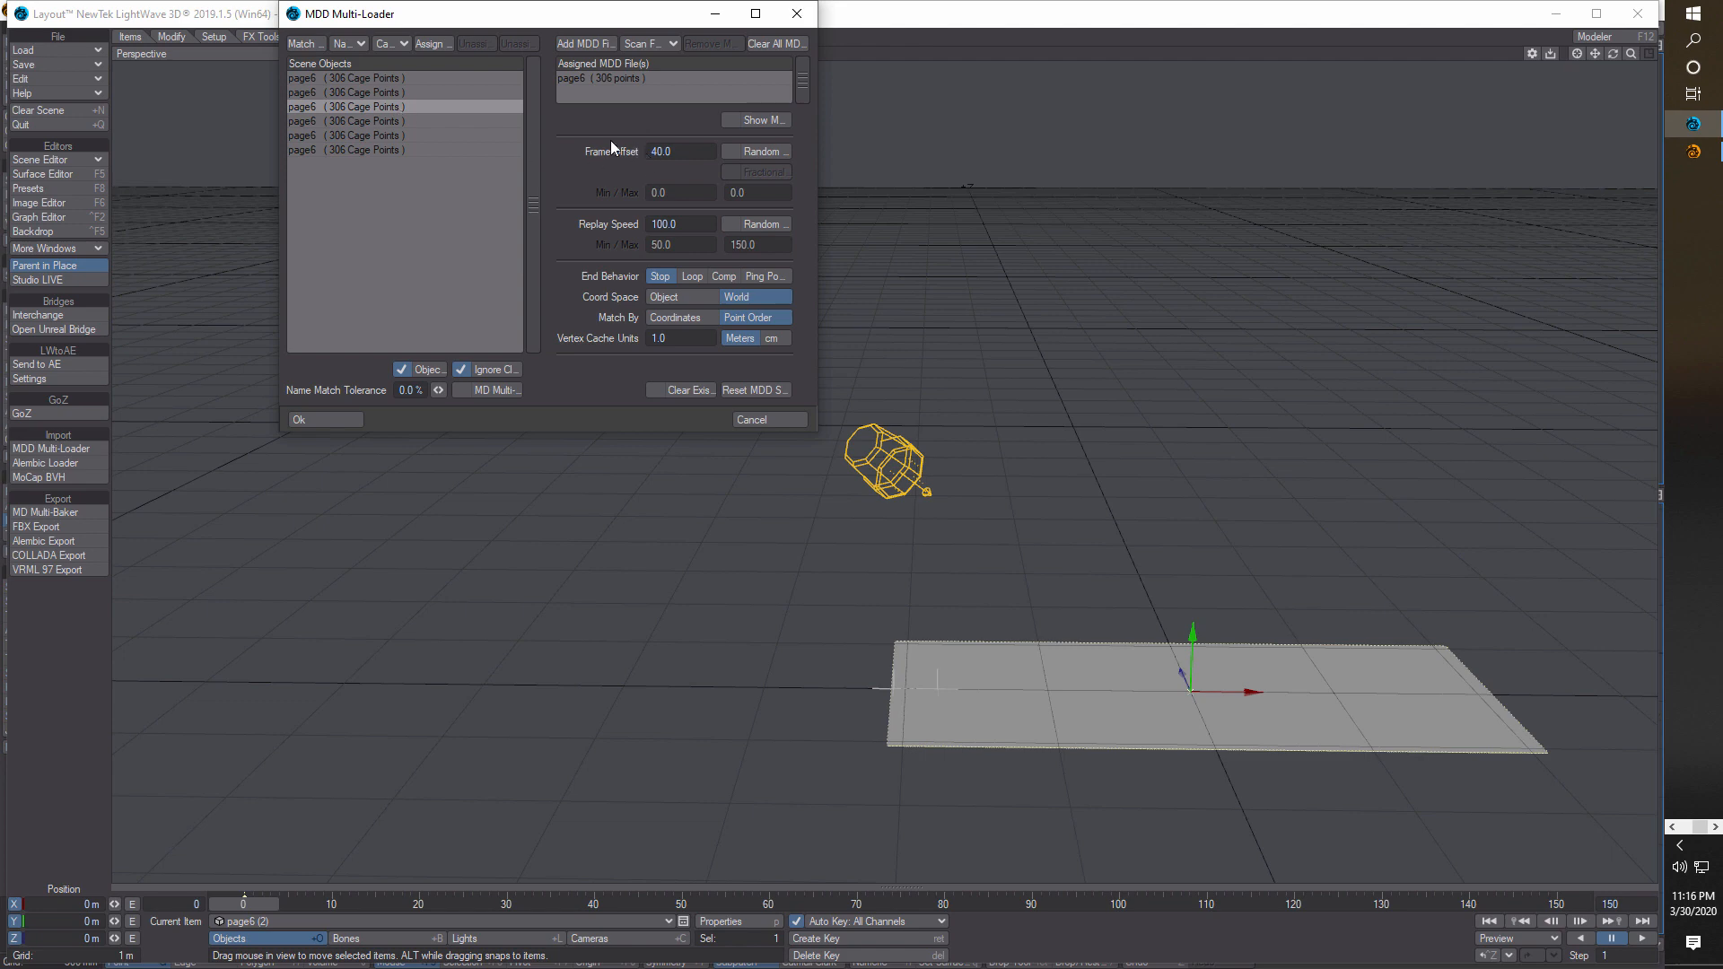
click(596, 75)
right_click(589, 148)
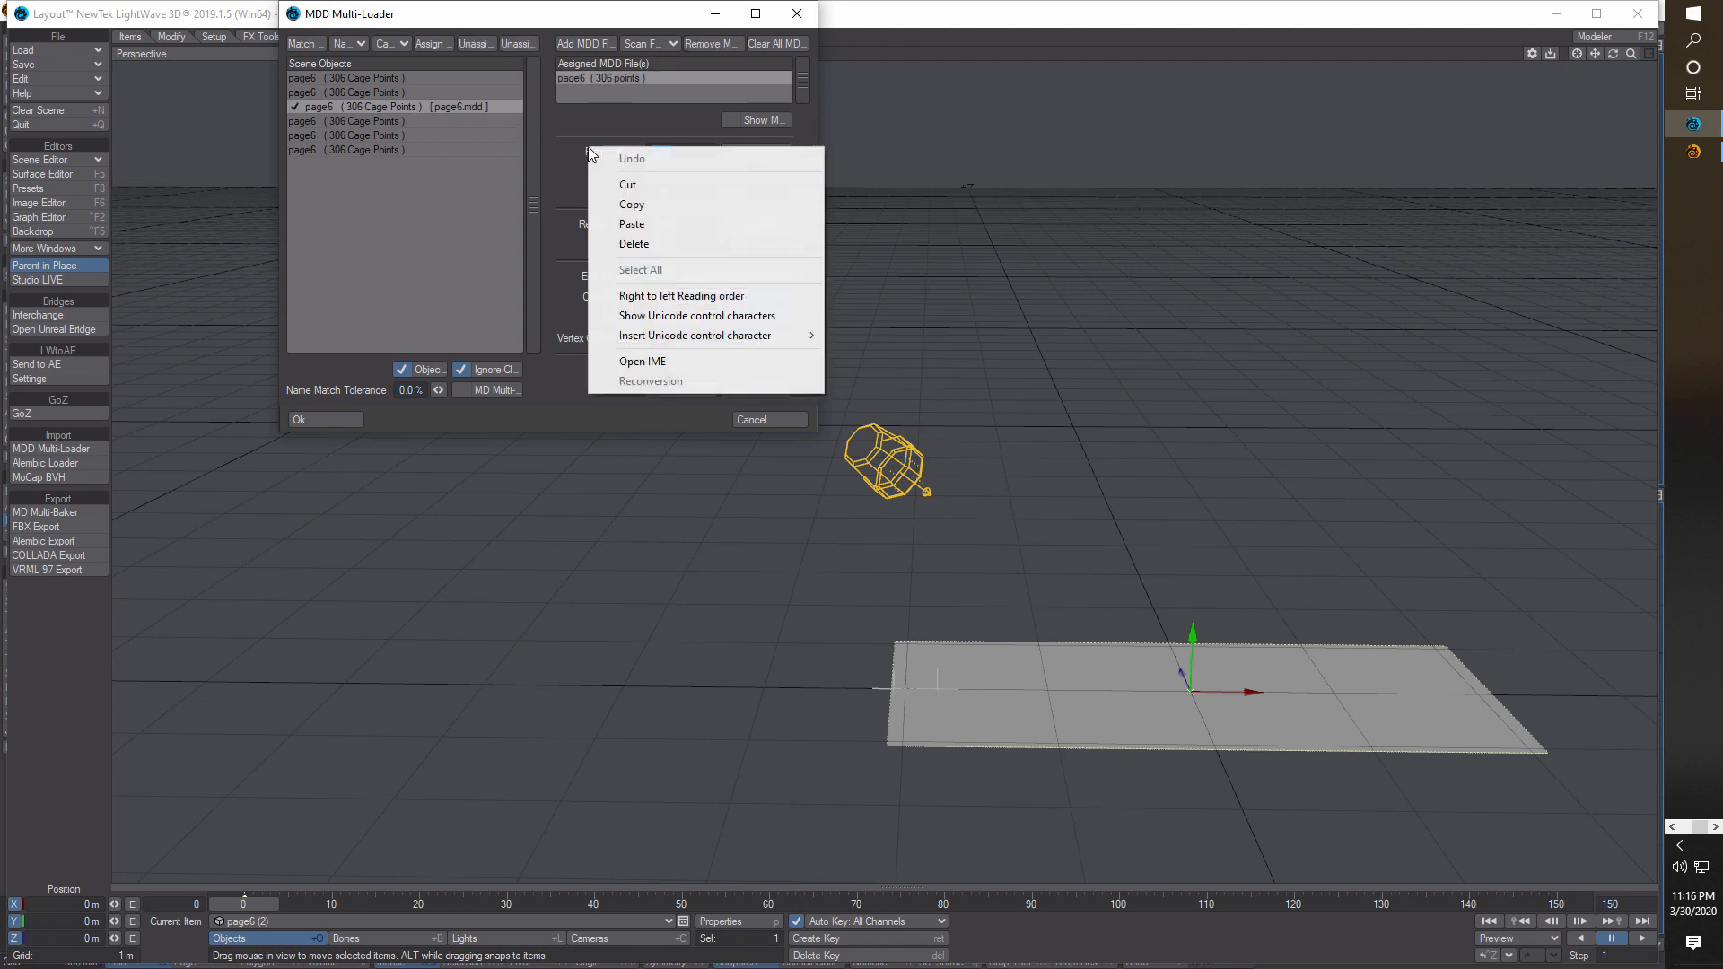
click(555, 177)
drag(671, 155, 550, 151)
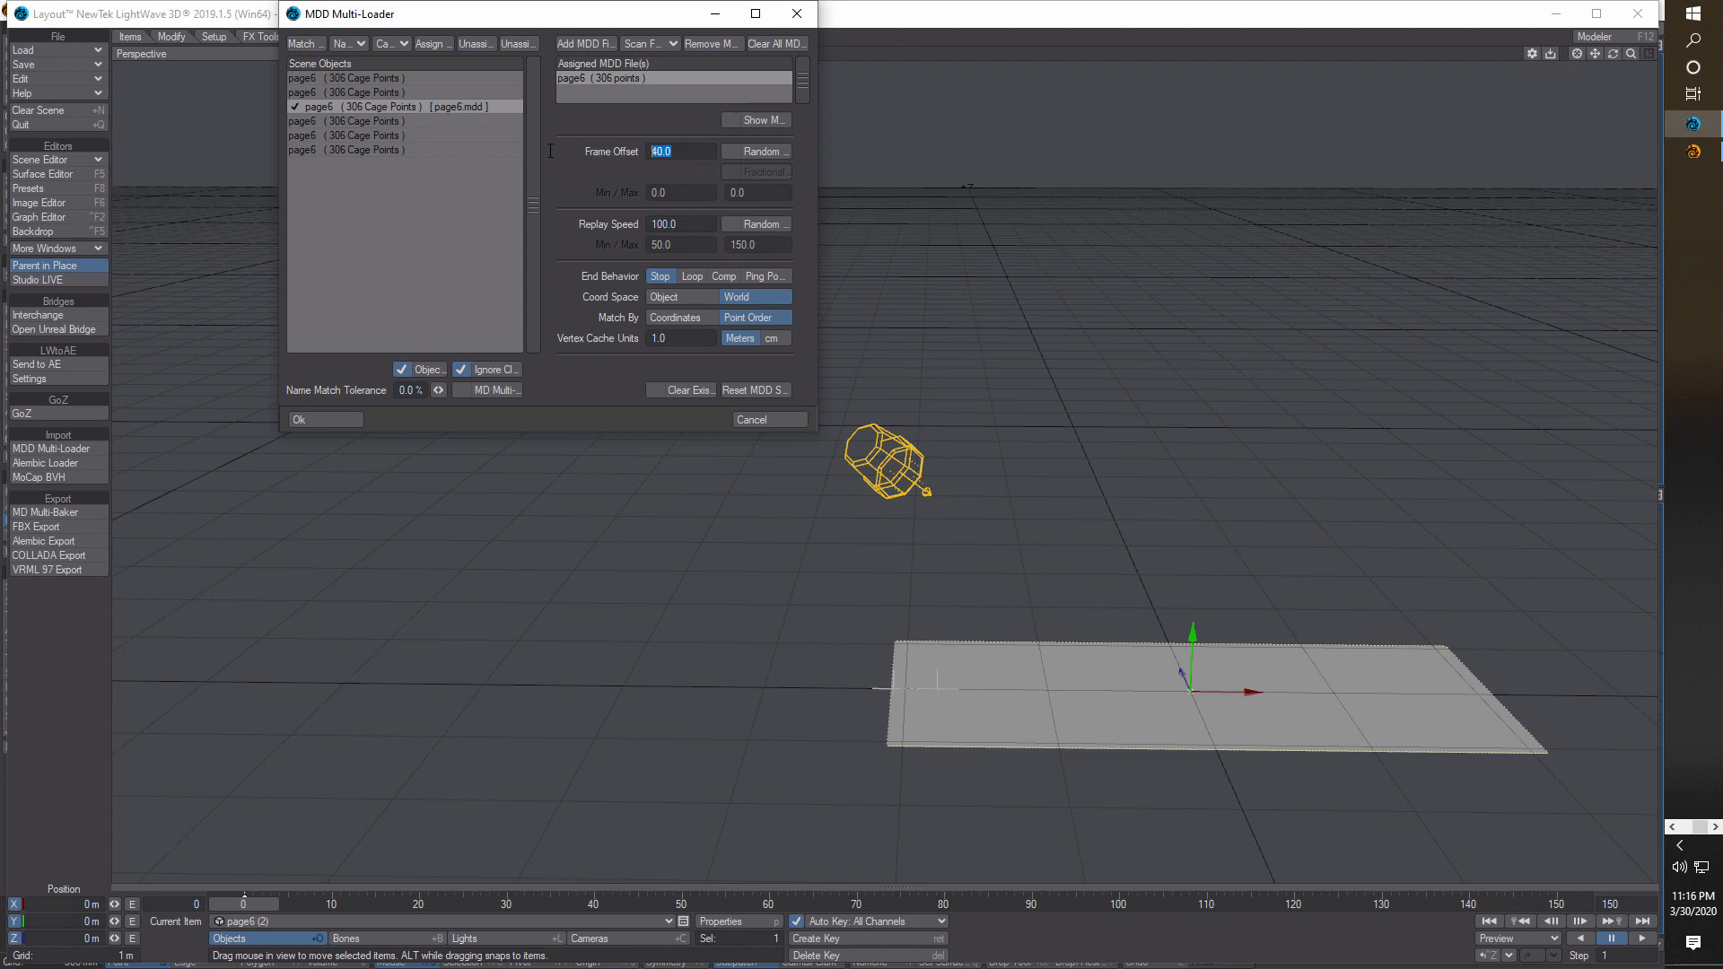
text(80)
key(Tab)
click(325, 420)
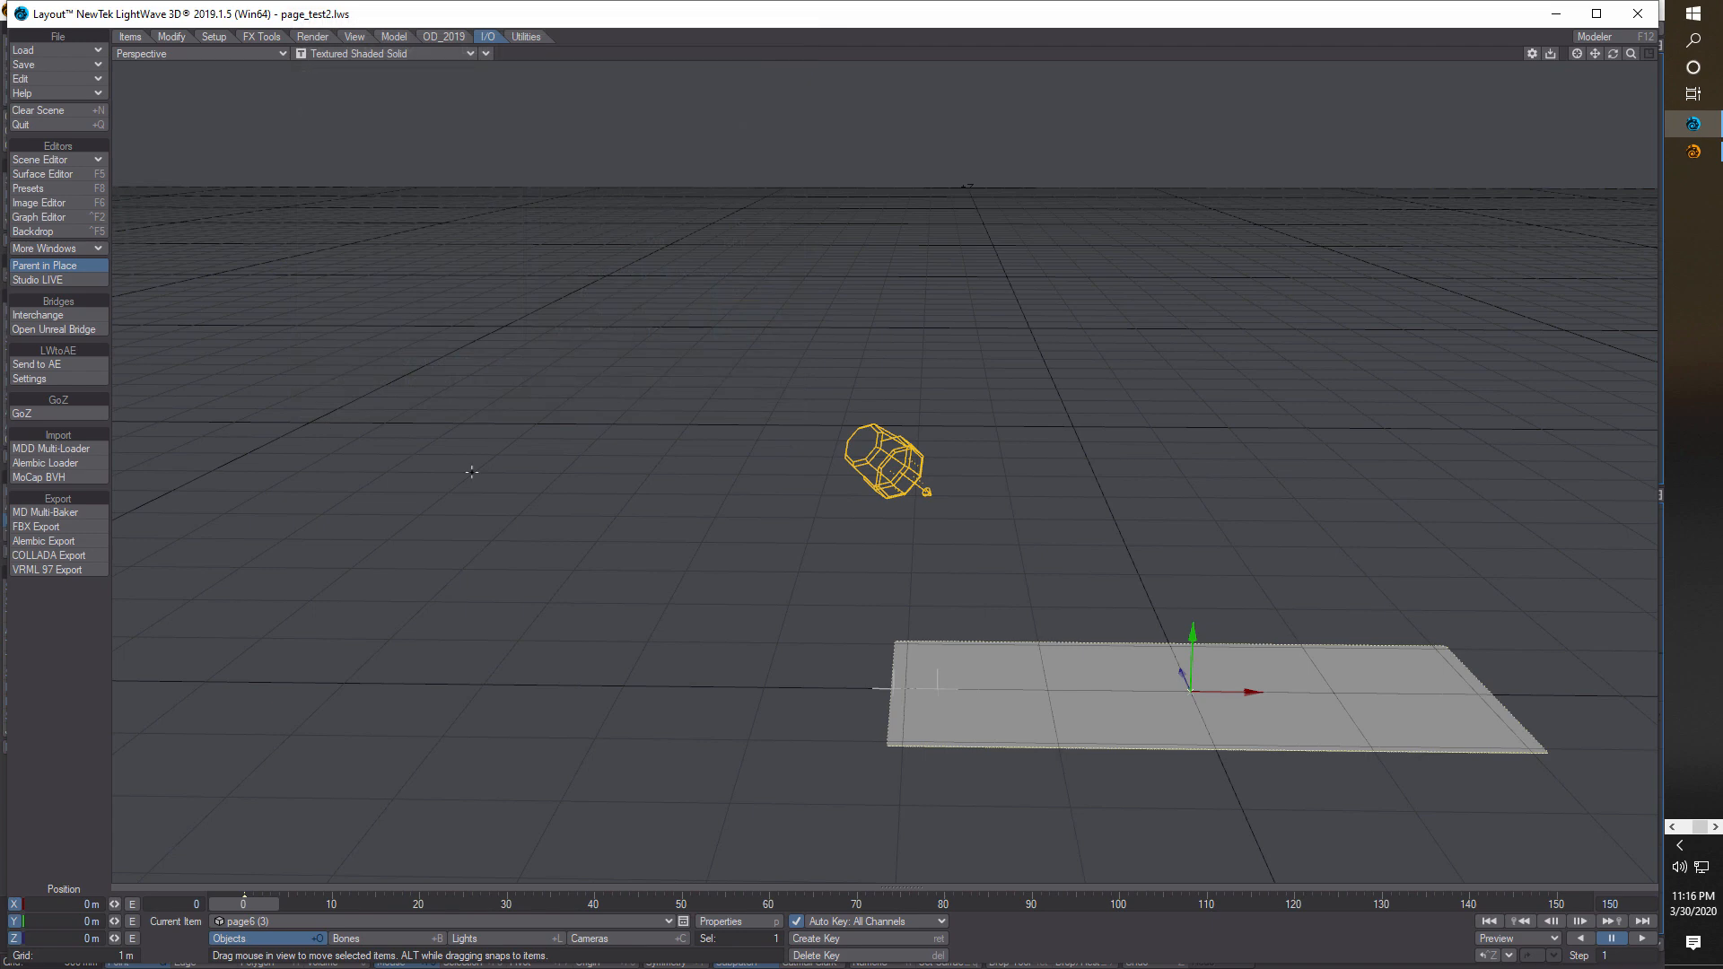
- Play back the three staggered page turns, stop the playback and return to frame 0
click(1646, 939)
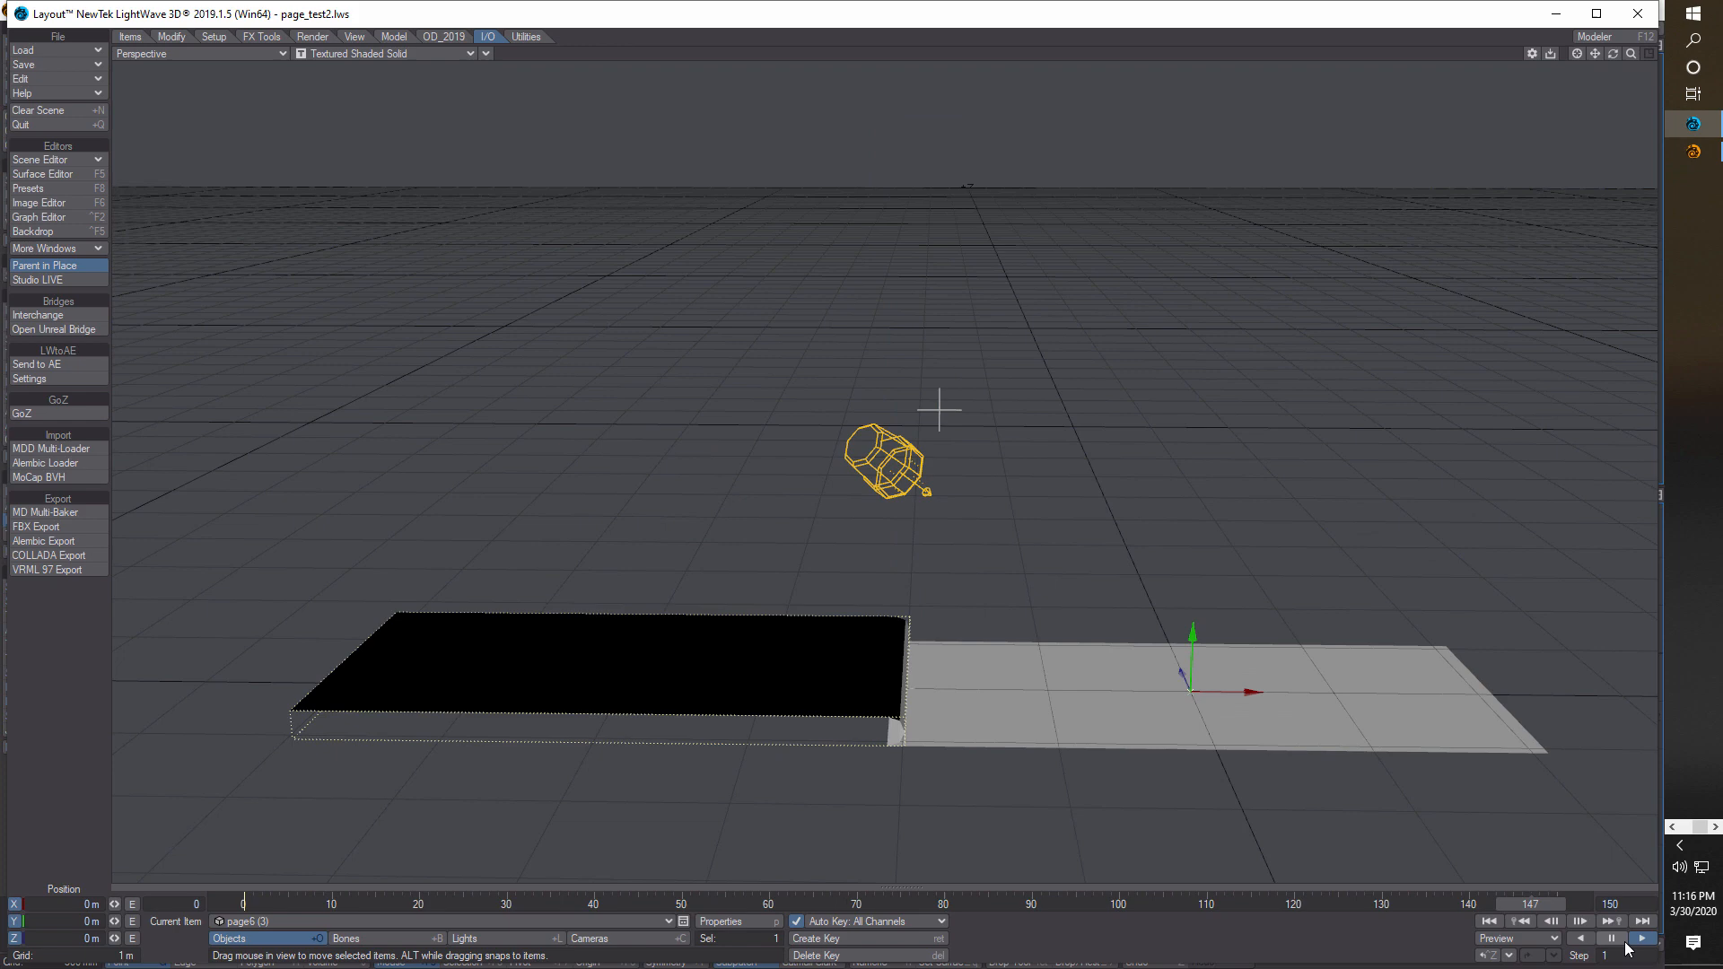
click(1613, 939)
click(1489, 921)
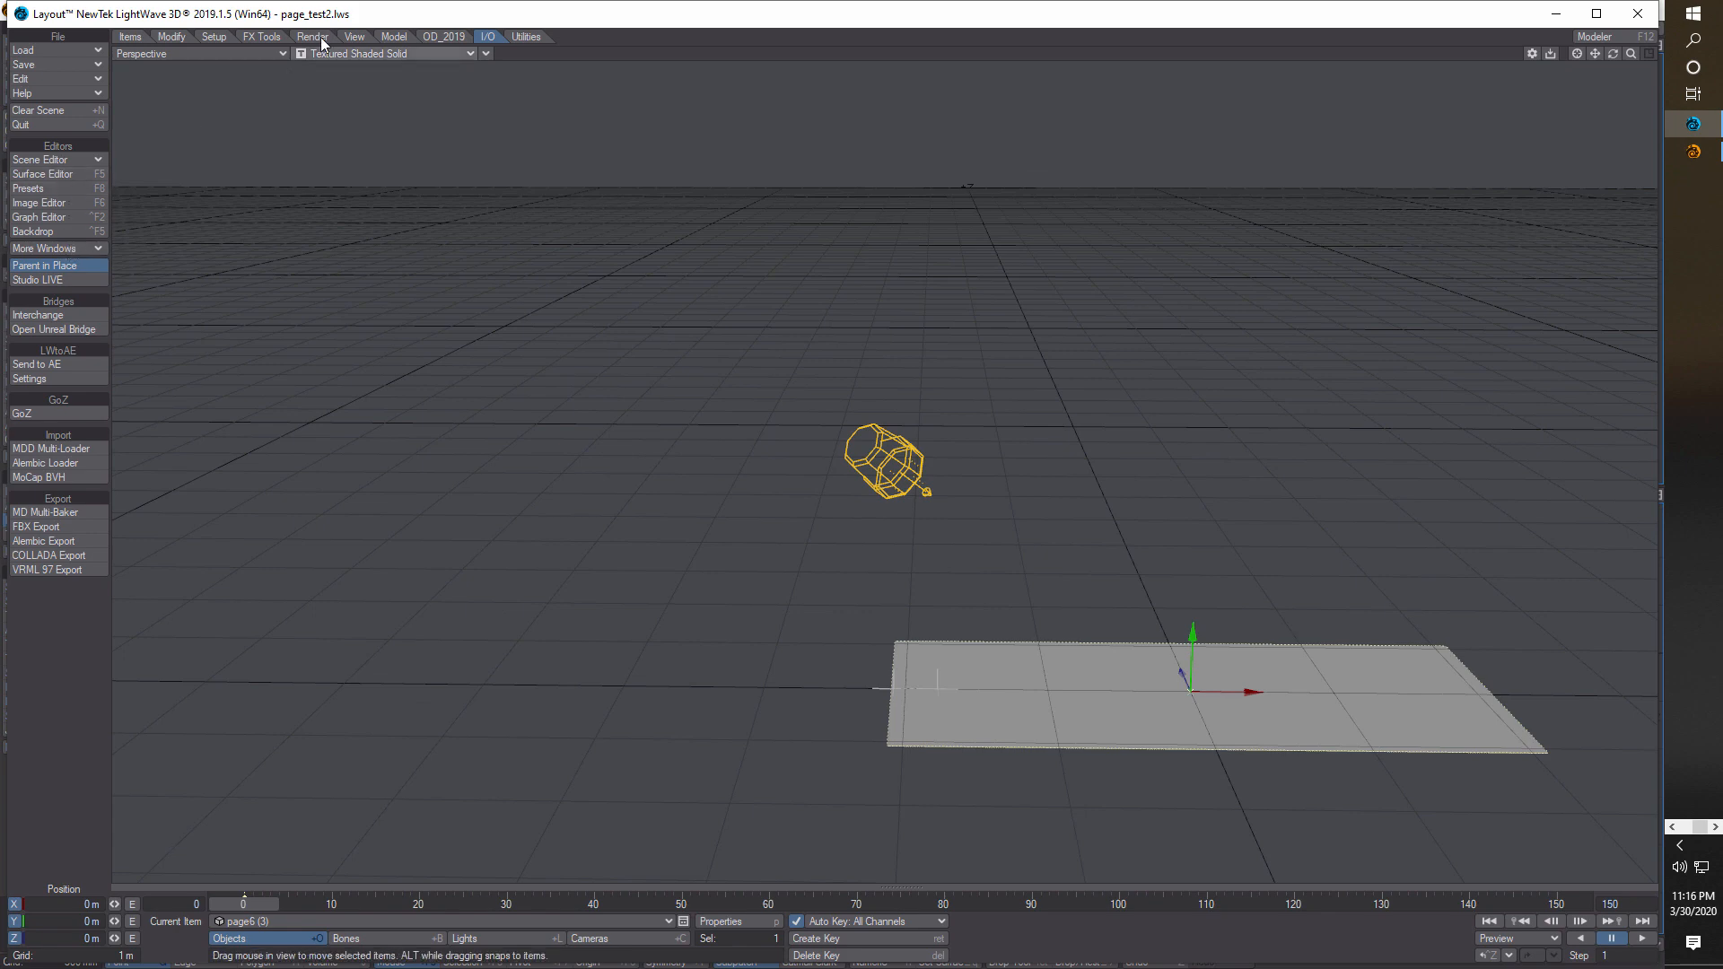
- Assign page6.mdd to the fourth page6 object in MDD Multi-Loader with a frame offset of 120
click(54, 449)
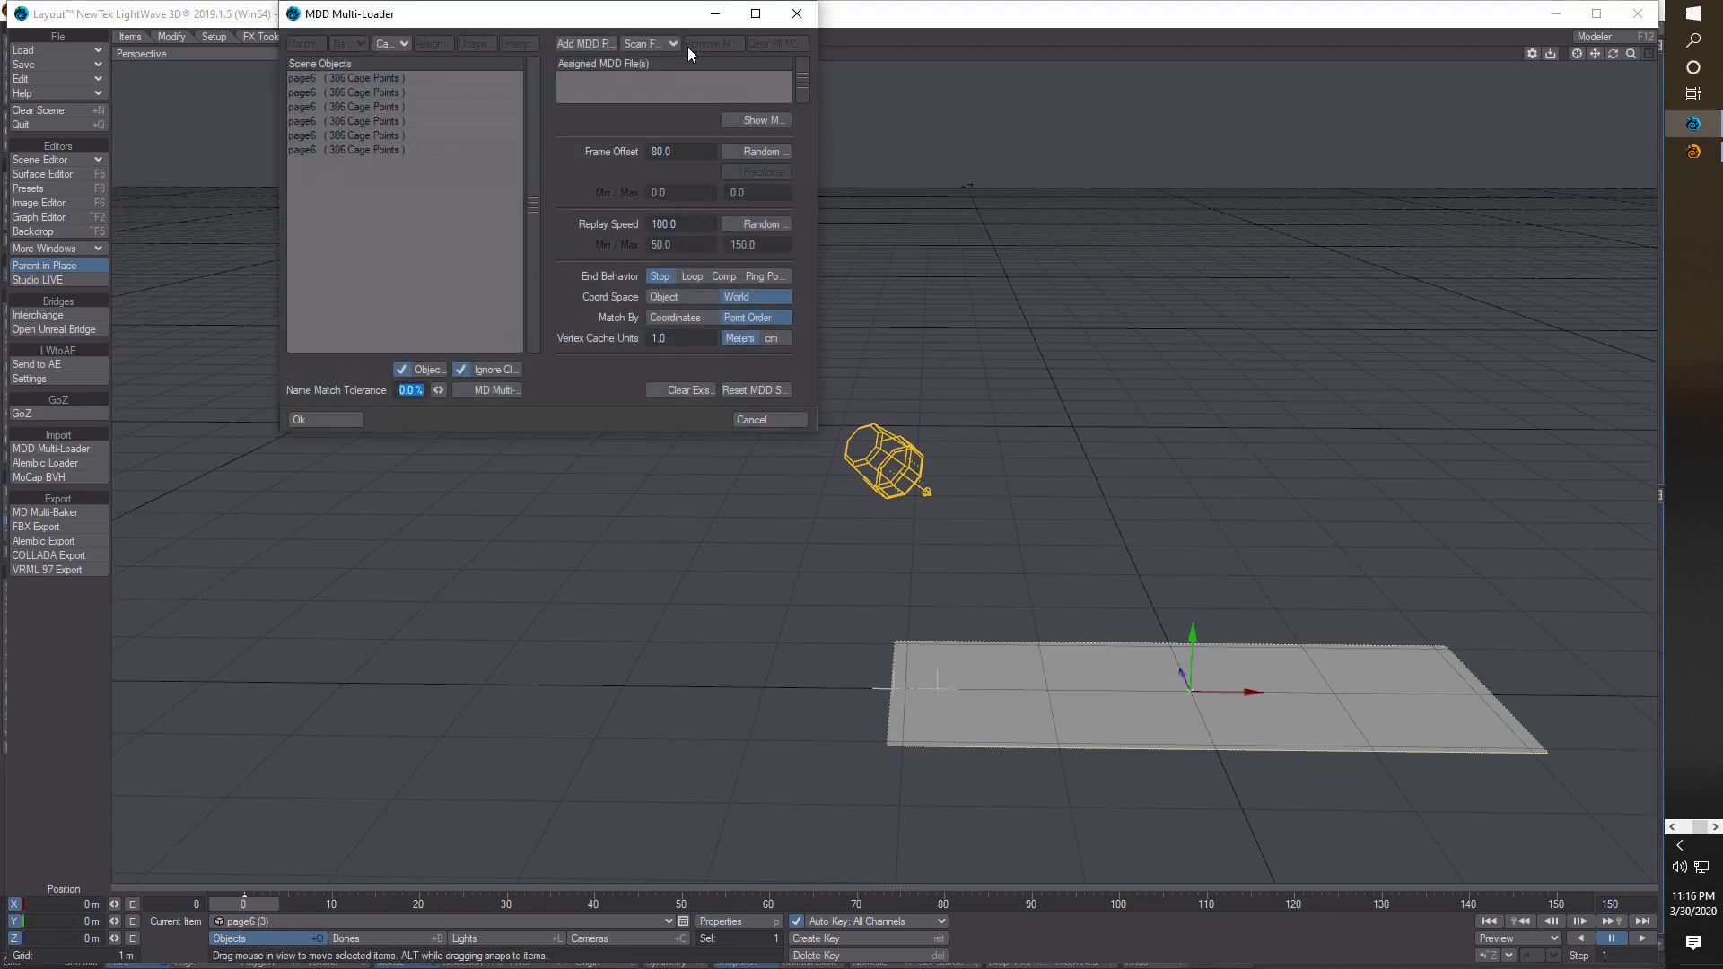
click(602, 43)
click(493, 328)
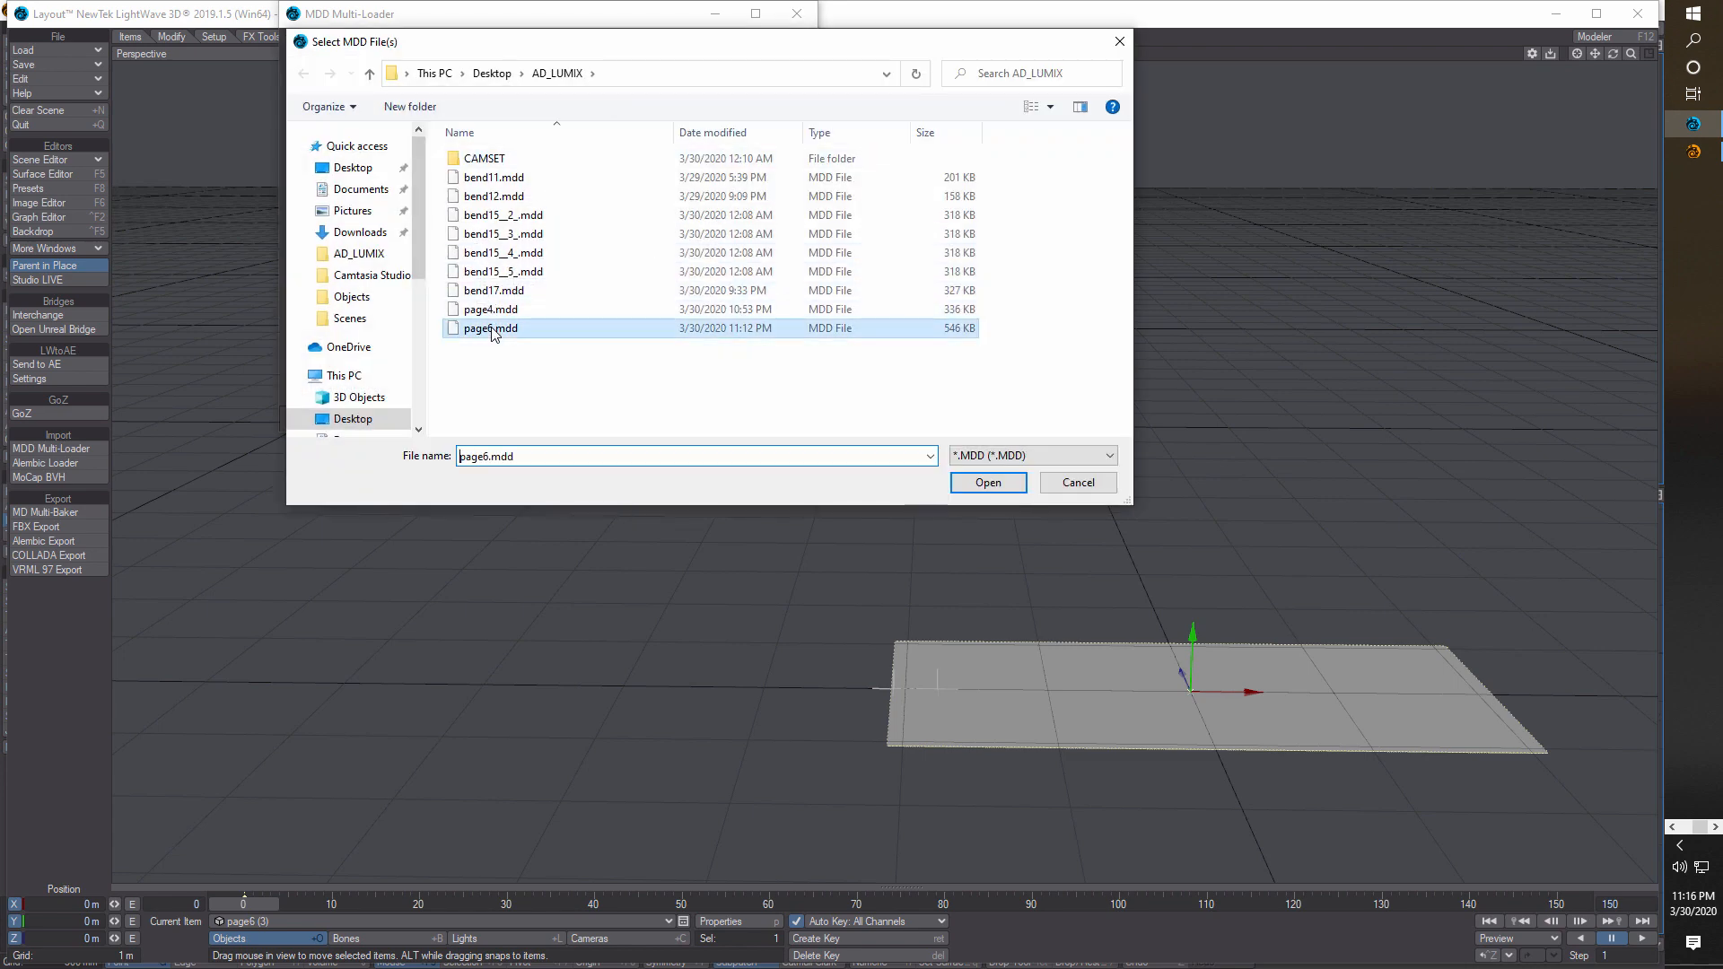
click(988, 483)
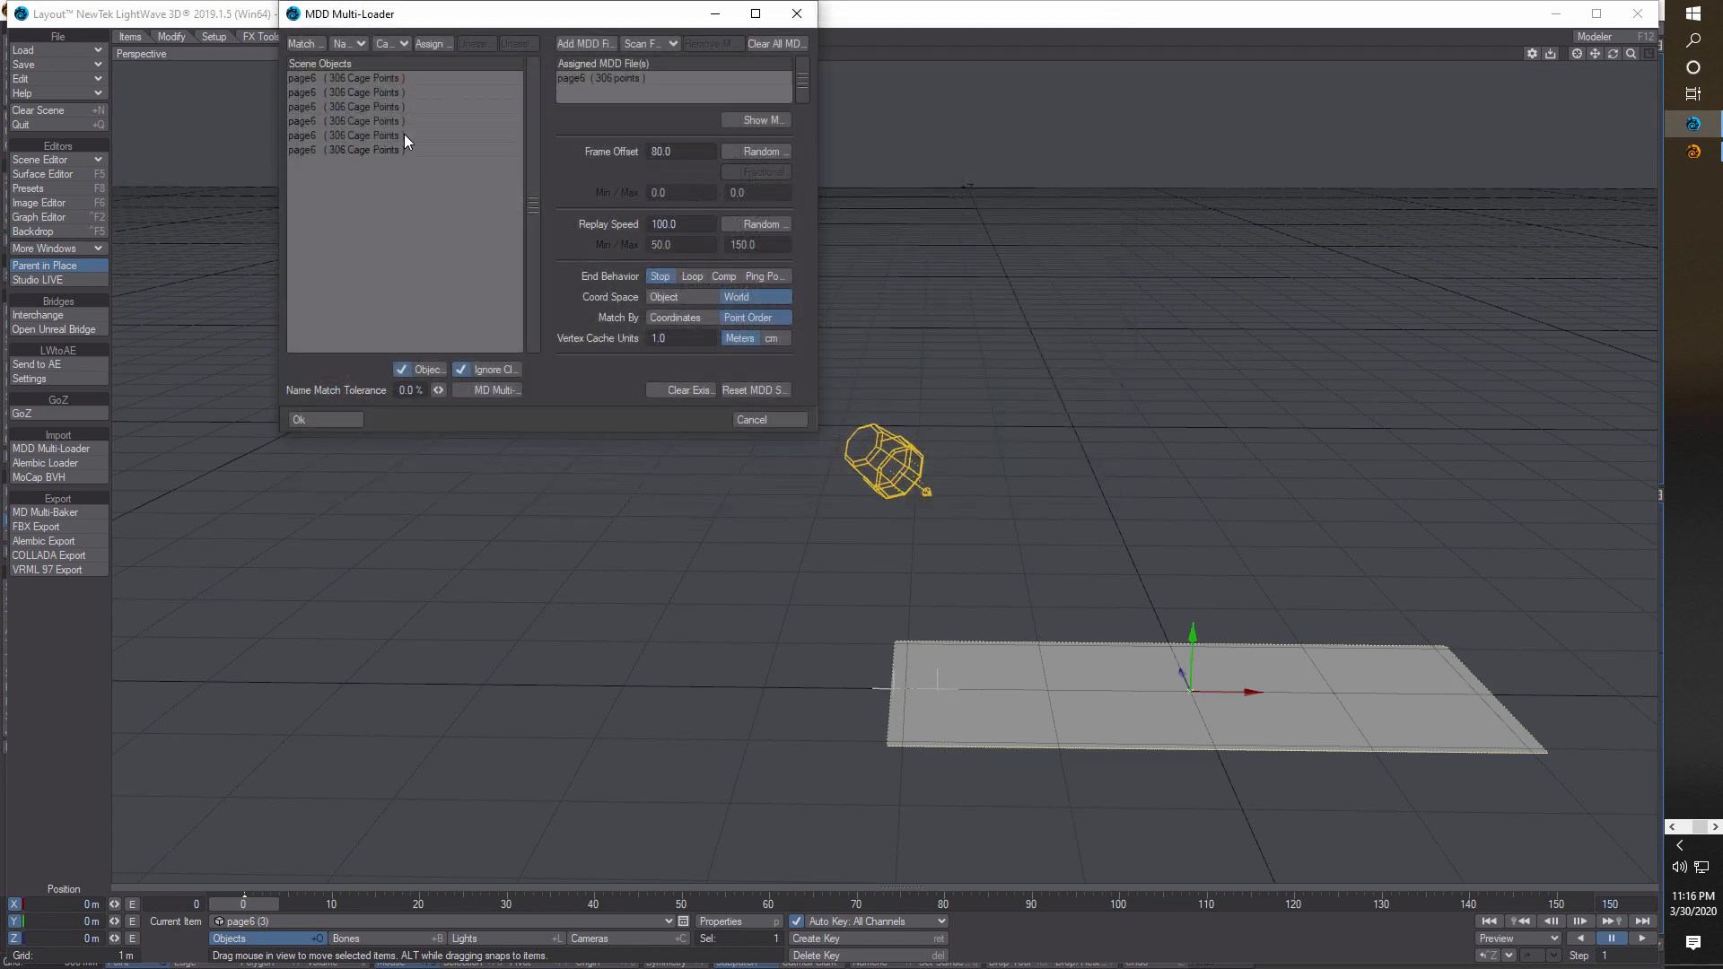
click(385, 120)
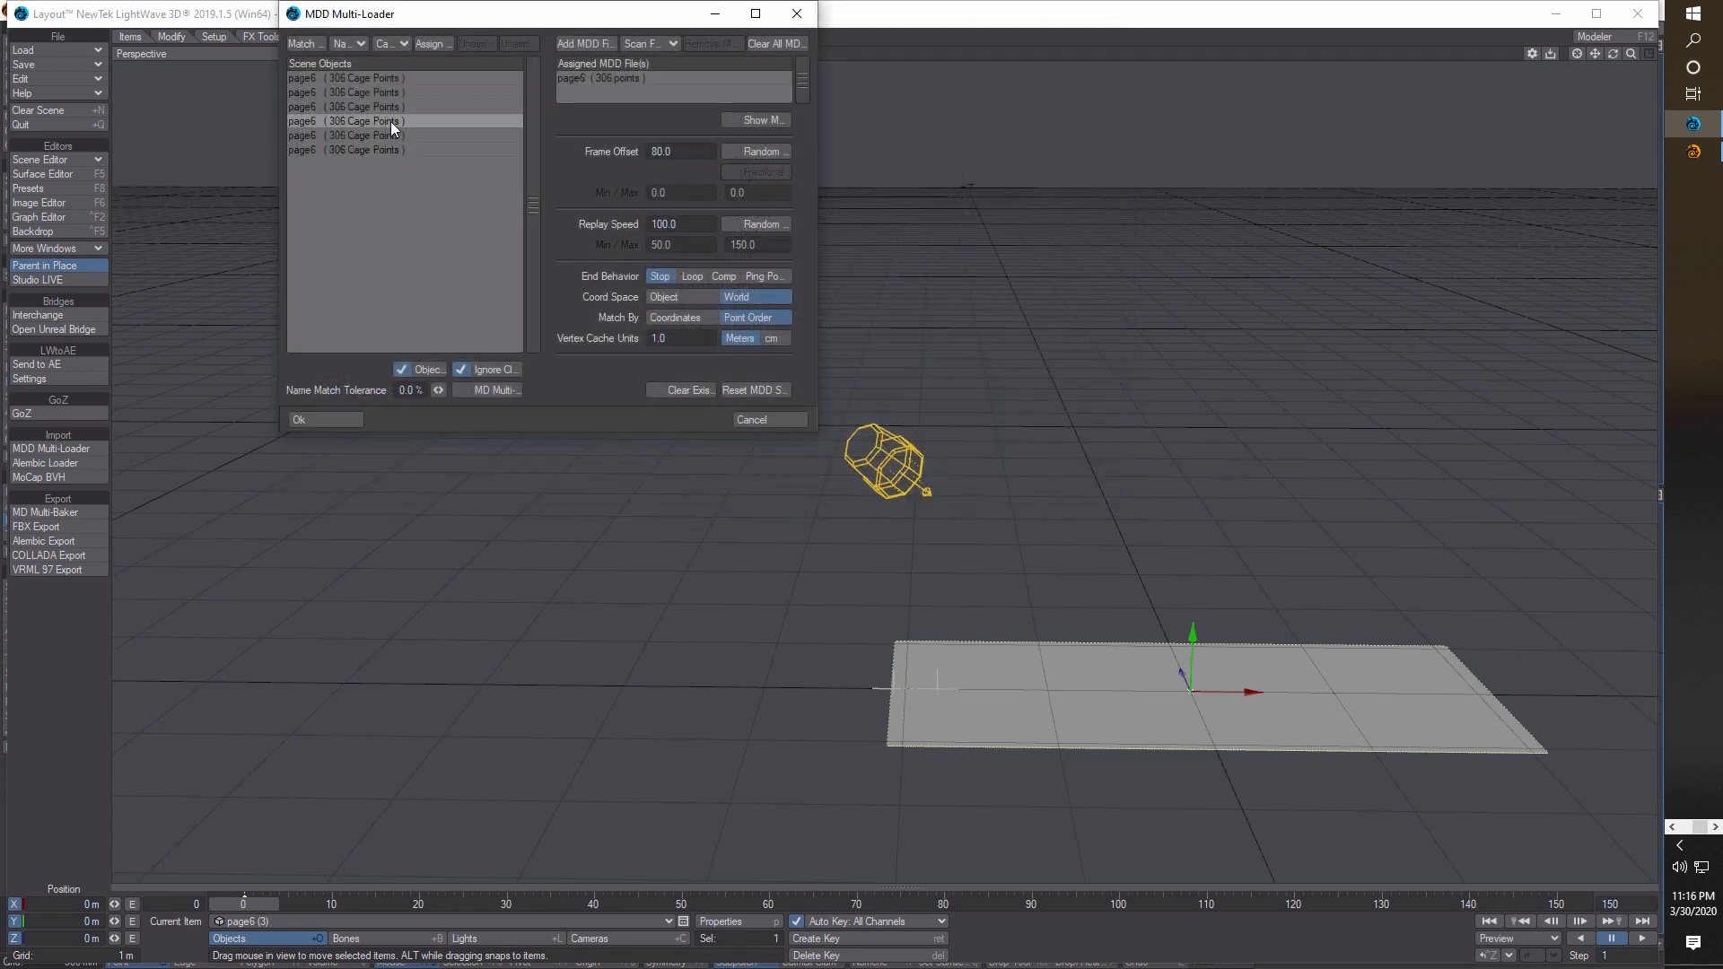
click(582, 81)
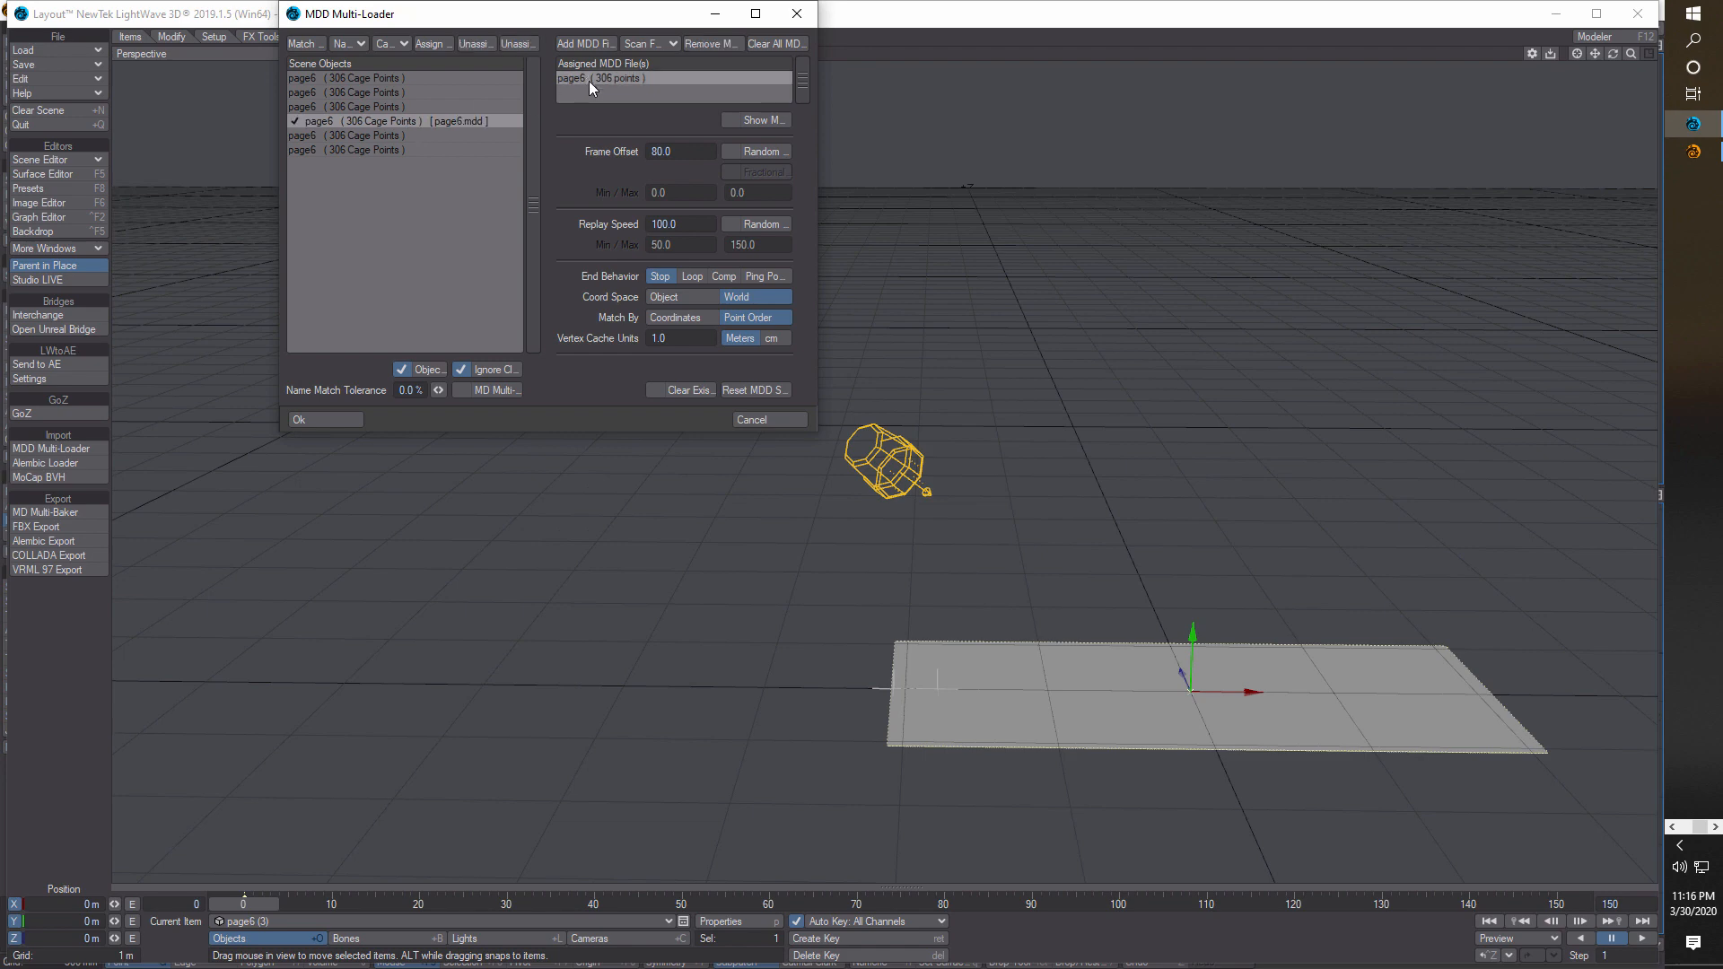
drag(683, 156, 610, 154)
text(120)
key(Tab)
click(322, 421)
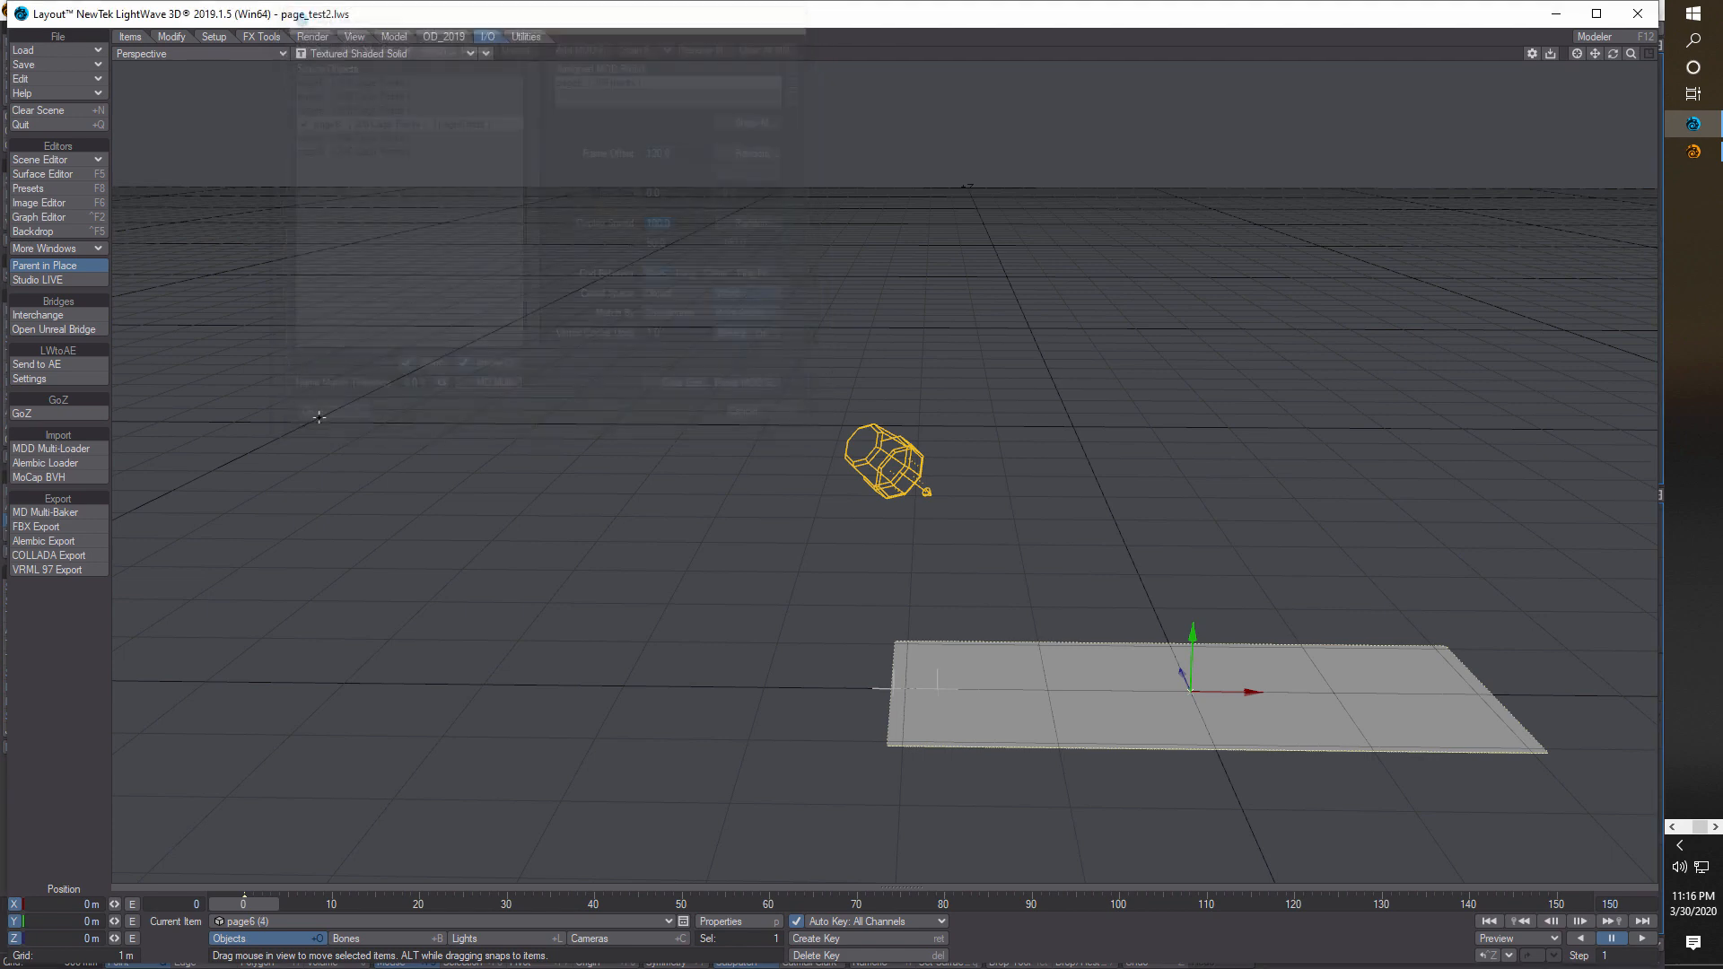
- Play back the four staggered page turns, then replay them from frame 0 in a perspective view from higher above
click(1645, 940)
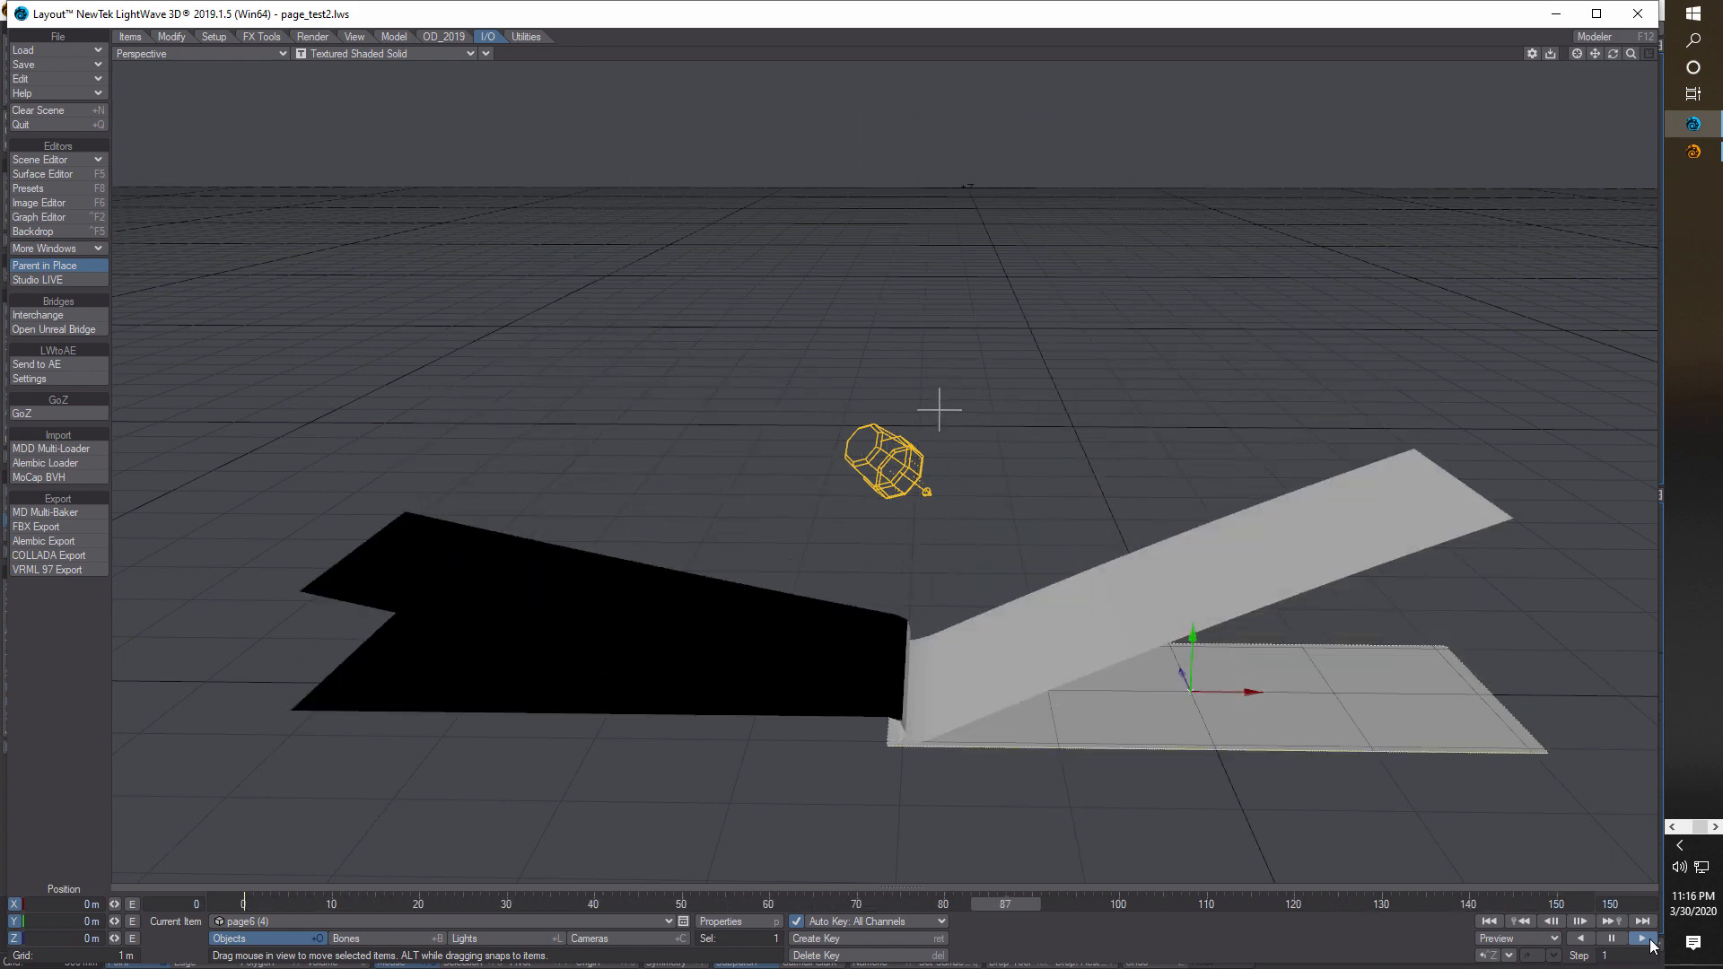
click(1611, 939)
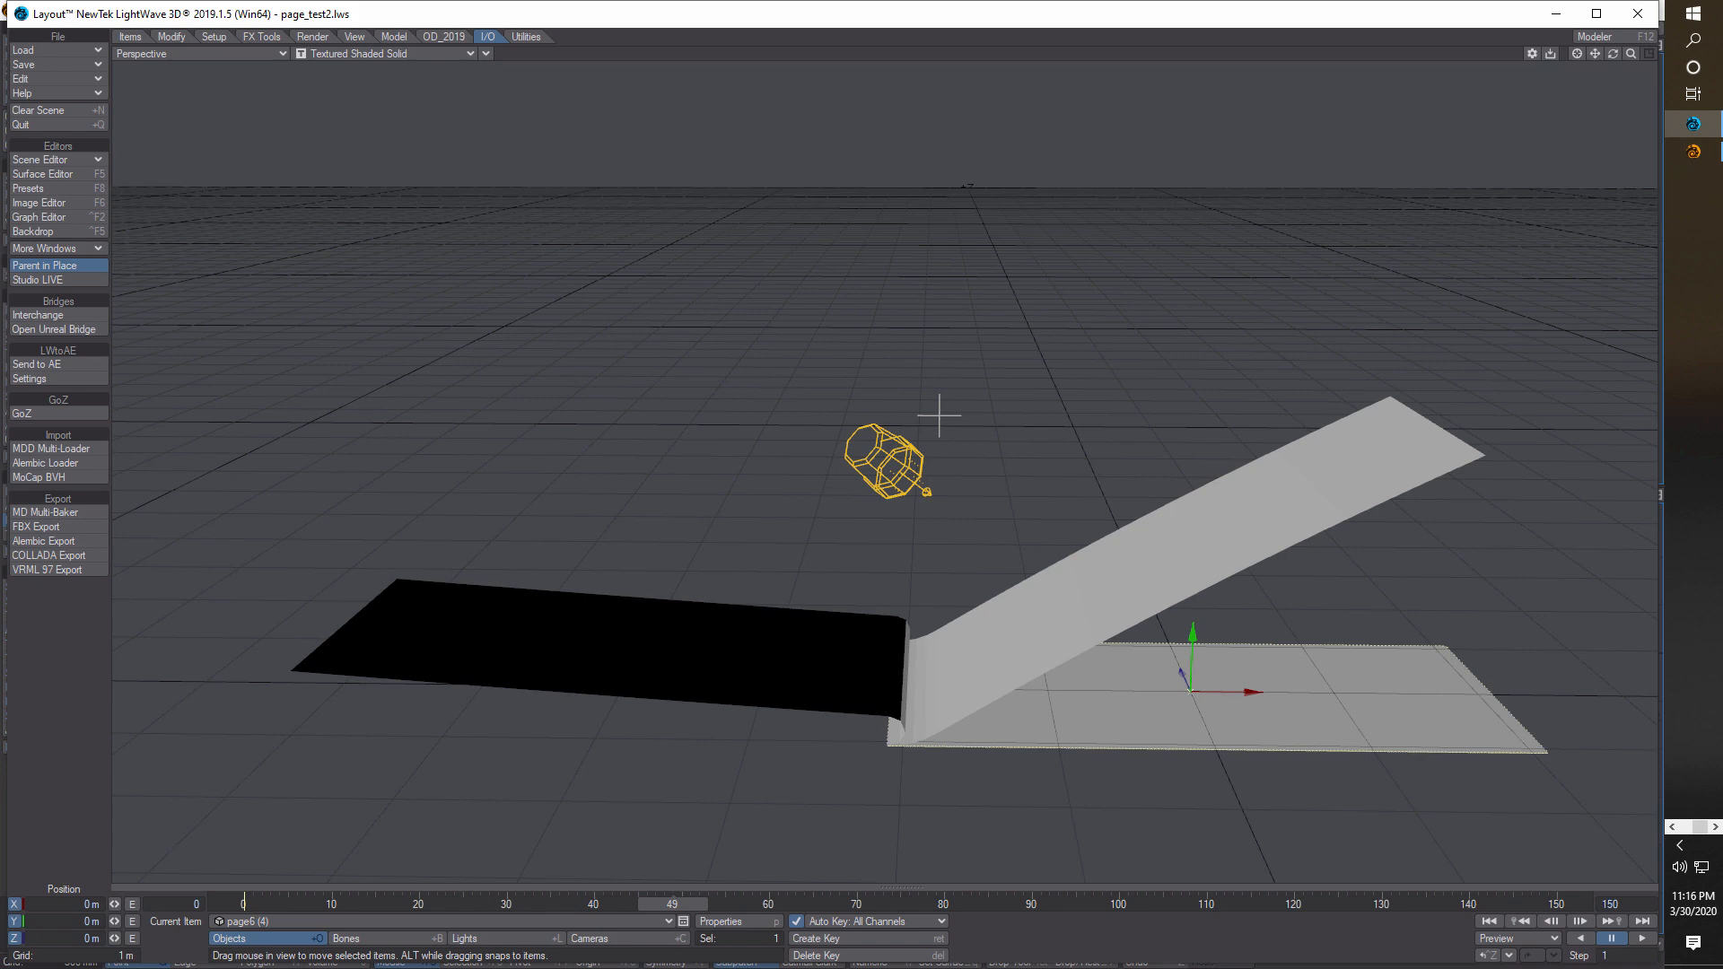
drag(1613, 53, 1613, 121)
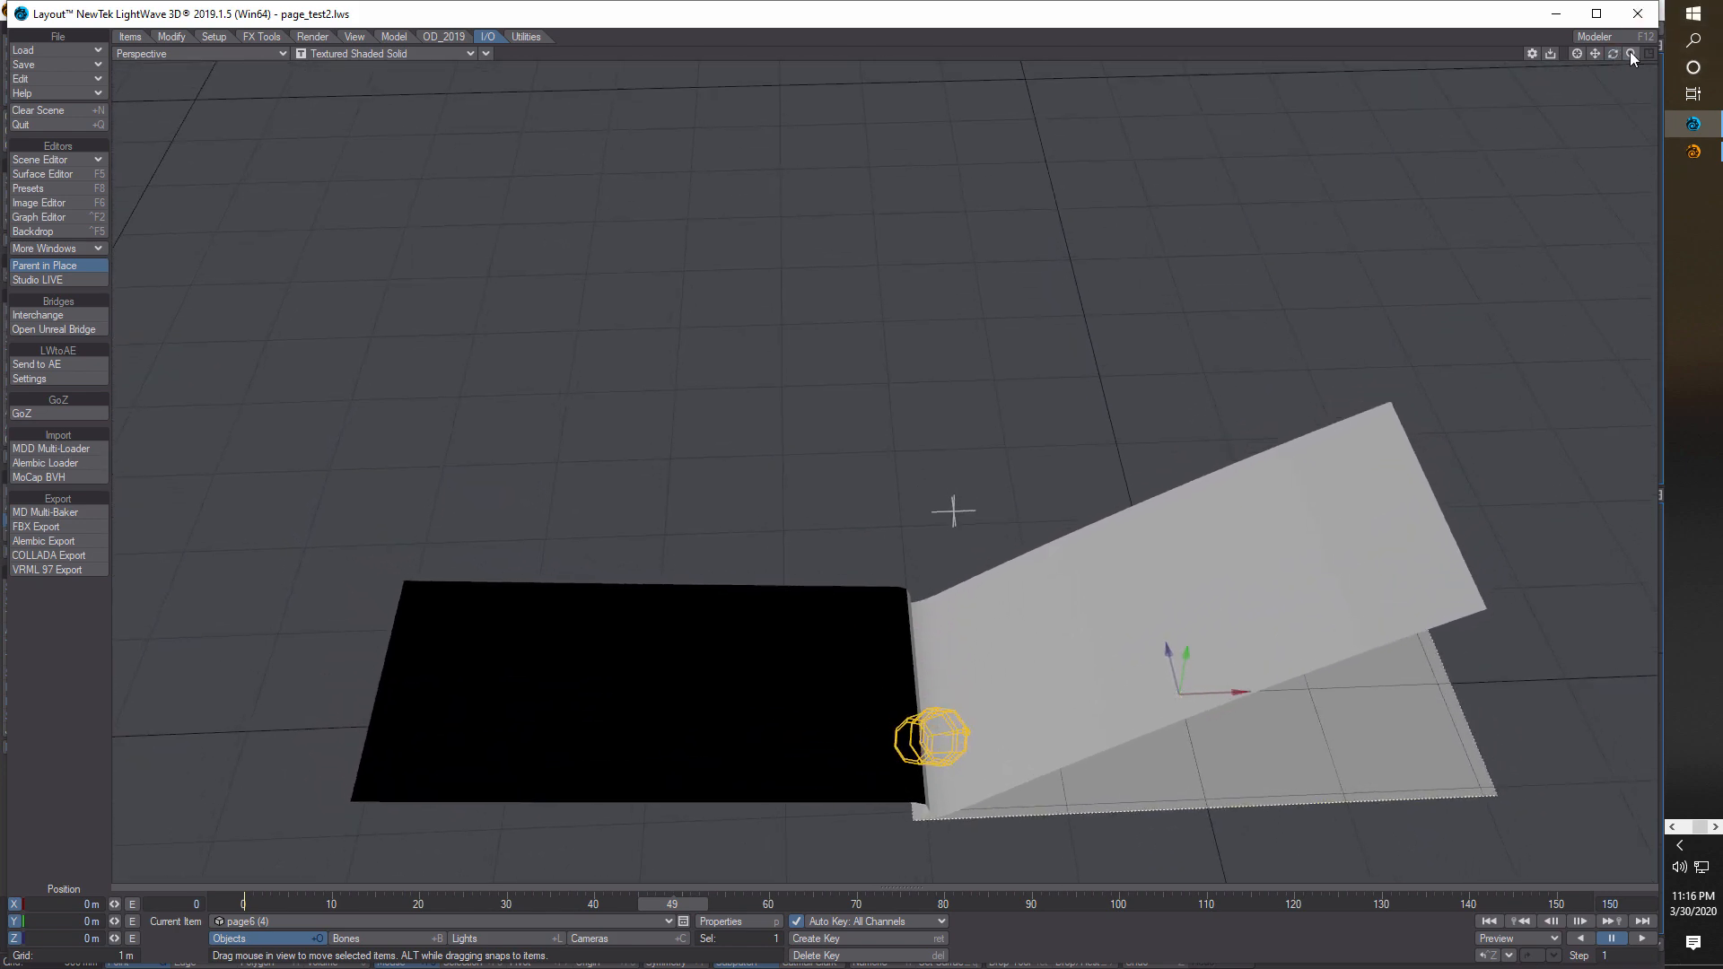
click(1488, 922)
click(1644, 938)
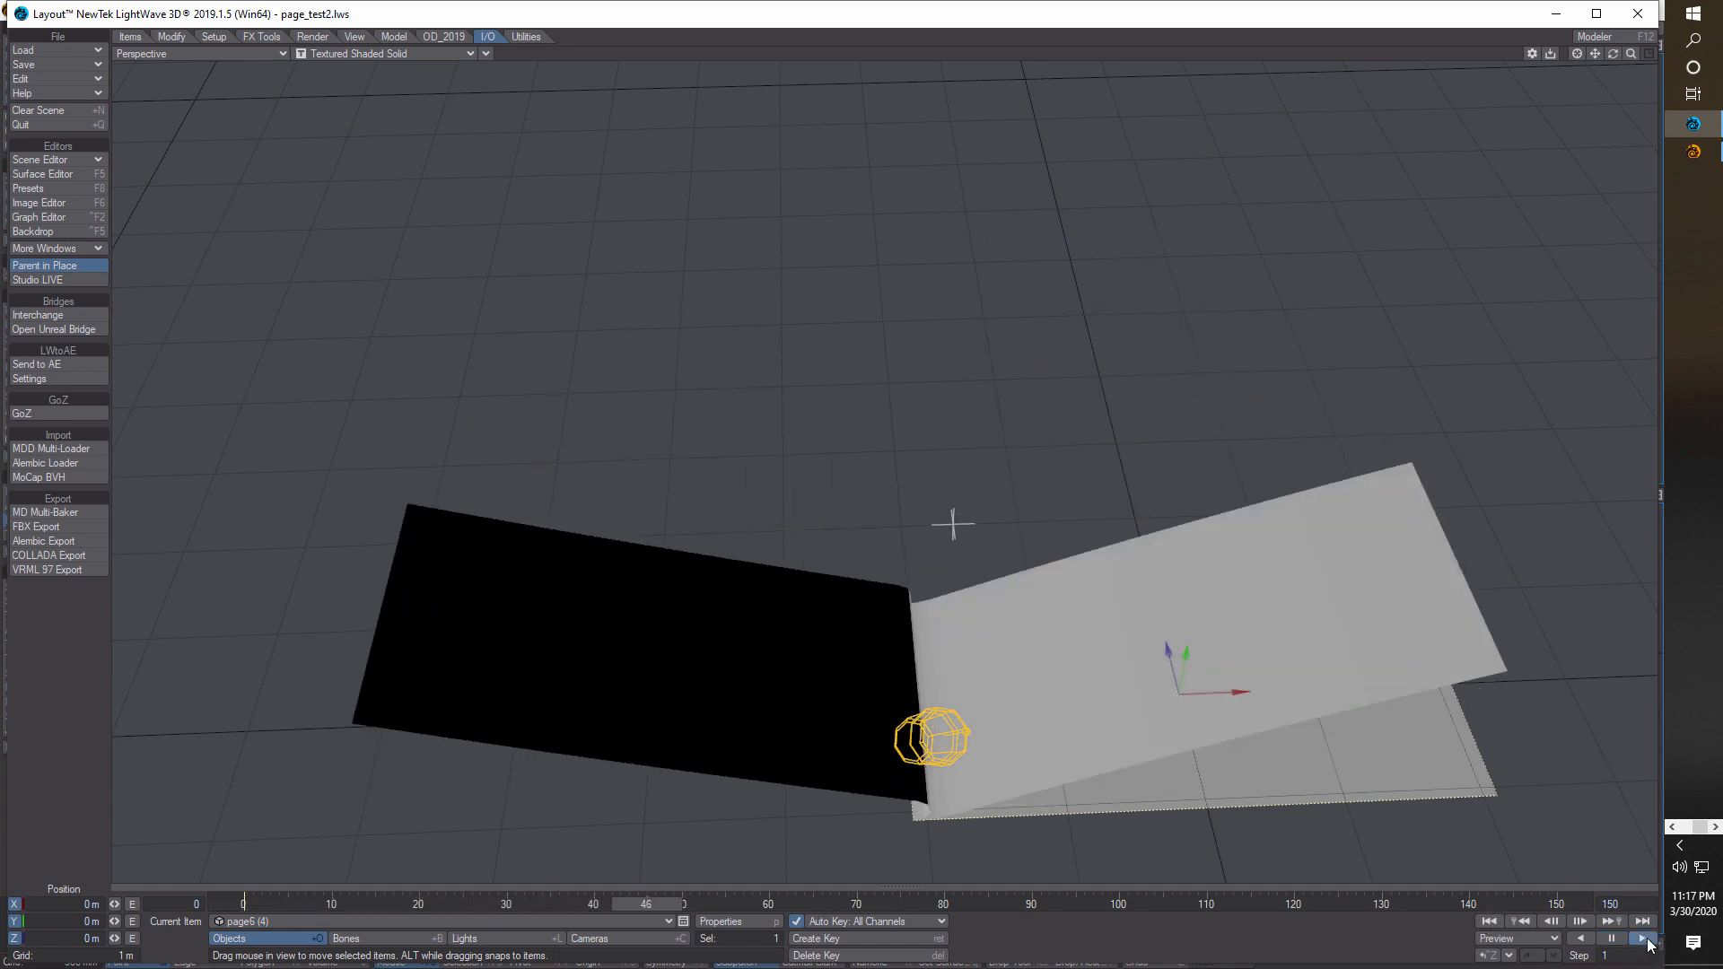